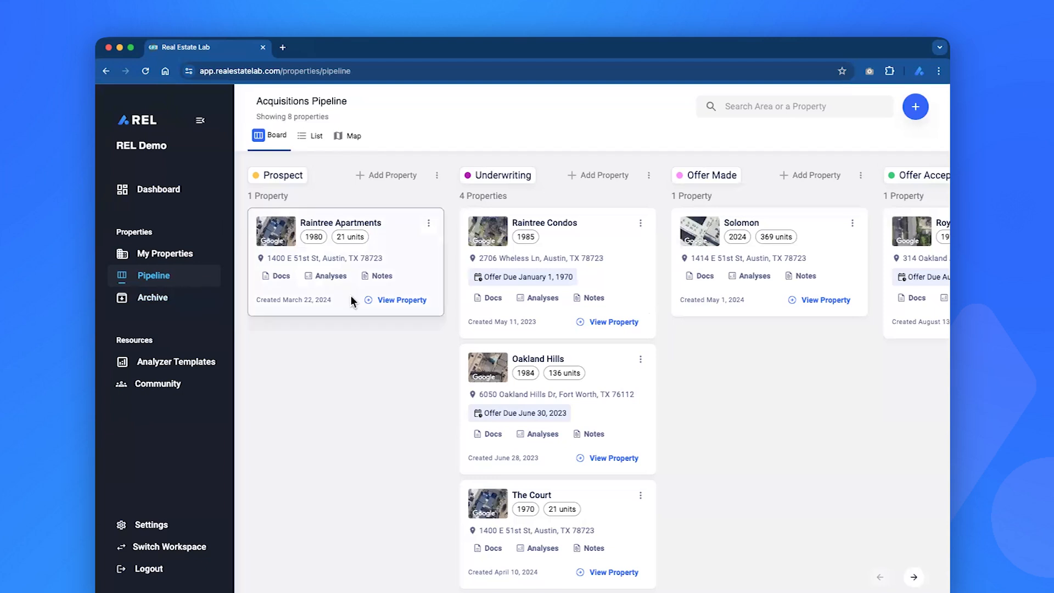
- Examine the property cards in the stages of the acquisitions pipeline board
{"action": "scroll", "coordinate": [704, 391], "scroll_direction": "right", "scroll_amount": 2}
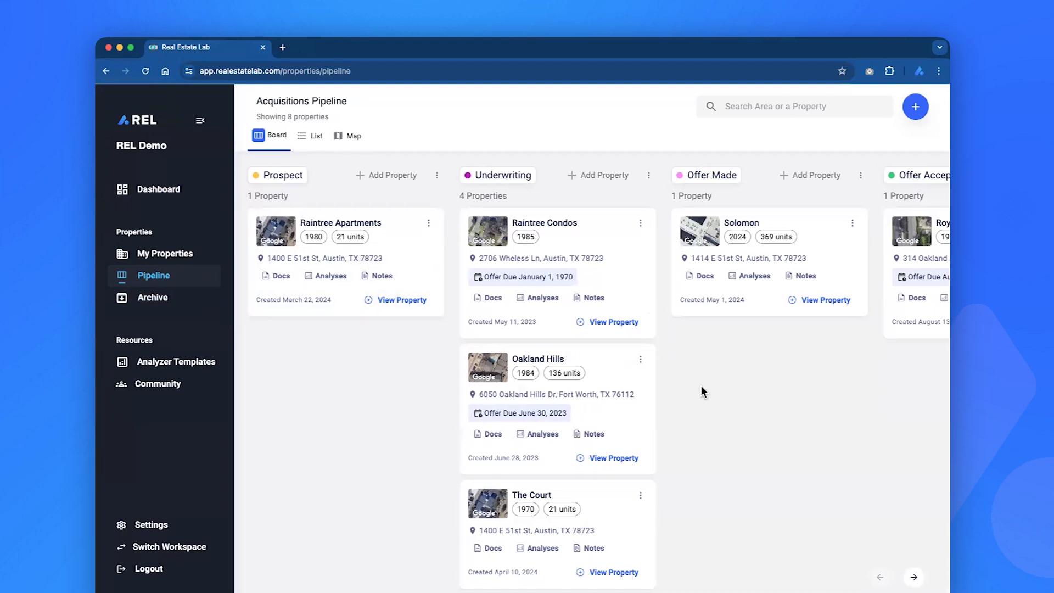
{"action": "scroll", "coordinate": [701, 385], "scroll_direction": "right", "scroll_amount": 5}
{"action": "scroll", "coordinate": [700, 386], "scroll_direction": "left", "scroll_amount": 3}
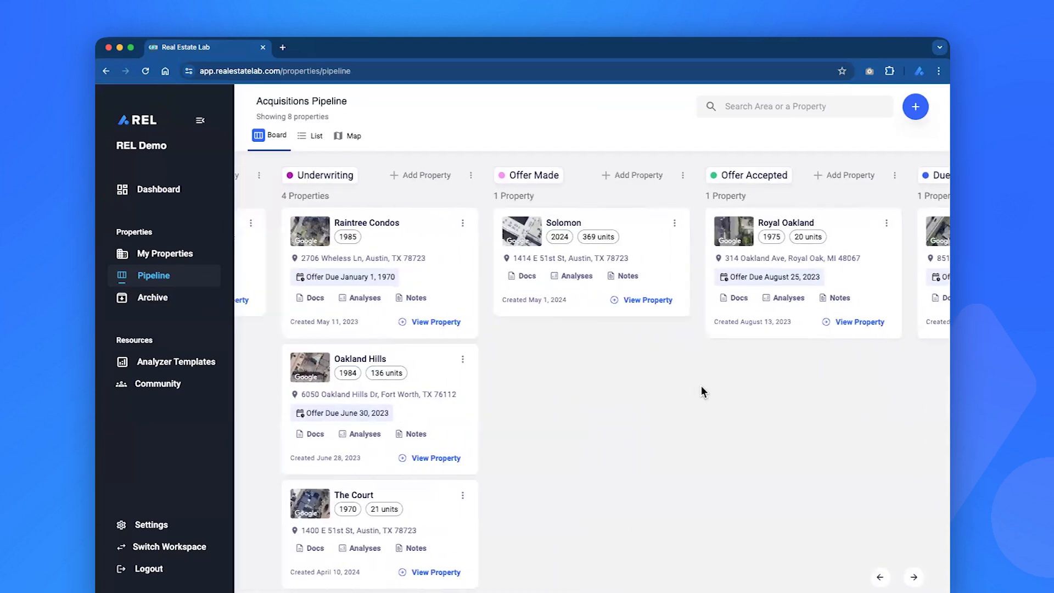
{"action": "scroll", "coordinate": [623, 366], "scroll_direction": "left", "scroll_amount": 5}
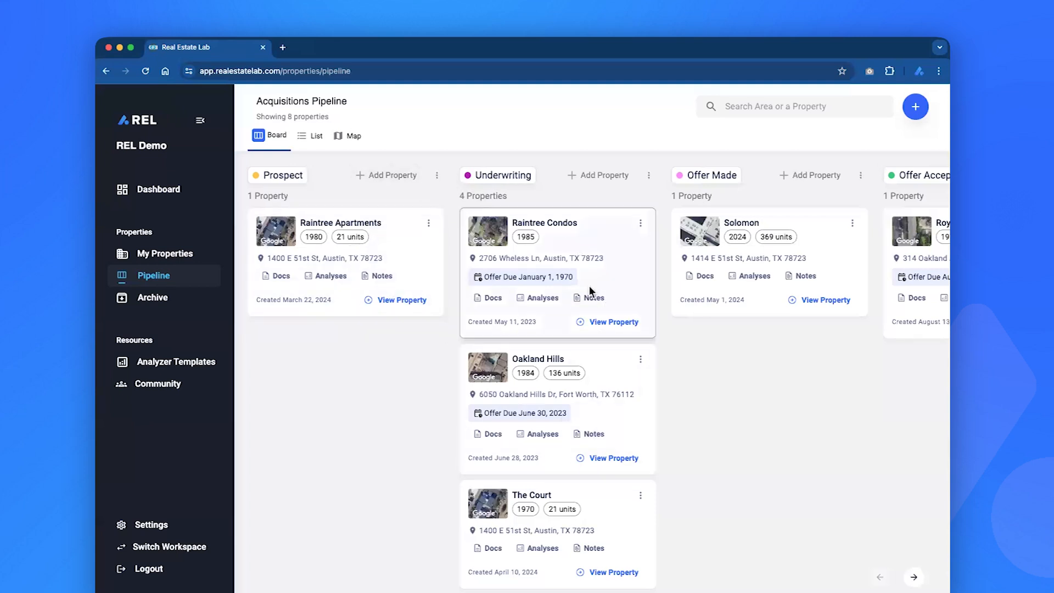
{"action": "scroll", "coordinate": [588, 449], "scroll_direction": "down", "scroll_amount": 3}
{"action": "scroll", "coordinate": [588, 450], "scroll_direction": "up", "scroll_amount": 3}
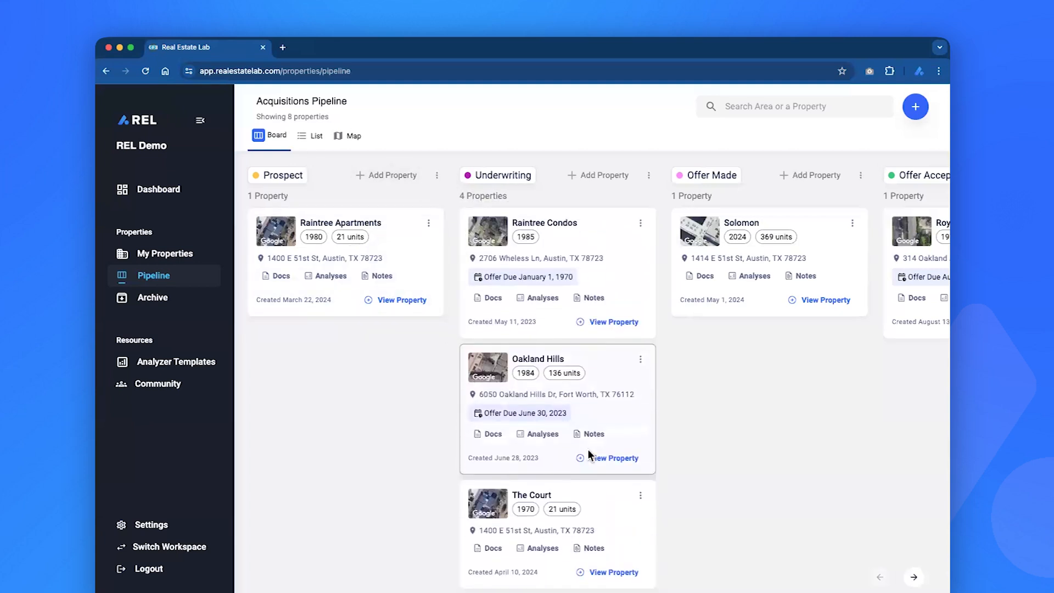
- Move the Creekside Modern Apartments card from the Due Diligence stage to the Closing Period stage
{"action": "scroll", "coordinate": [588, 449], "scroll_direction": "right", "scroll_amount": 3}
{"action": "scroll", "coordinate": [588, 449], "scroll_direction": "right", "scroll_amount": 2}
{"action": "scroll", "coordinate": [576, 279], "scroll_direction": "right", "scroll_amount": 6}
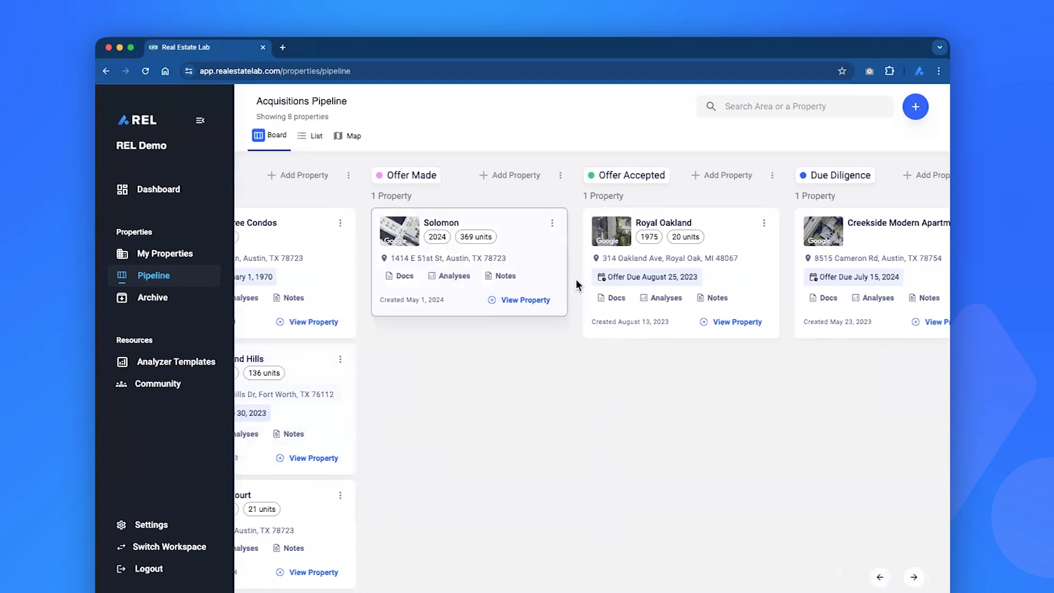
{"action": "left_click_drag", "start_coordinate": [640, 231], "coordinate": [868, 231]}
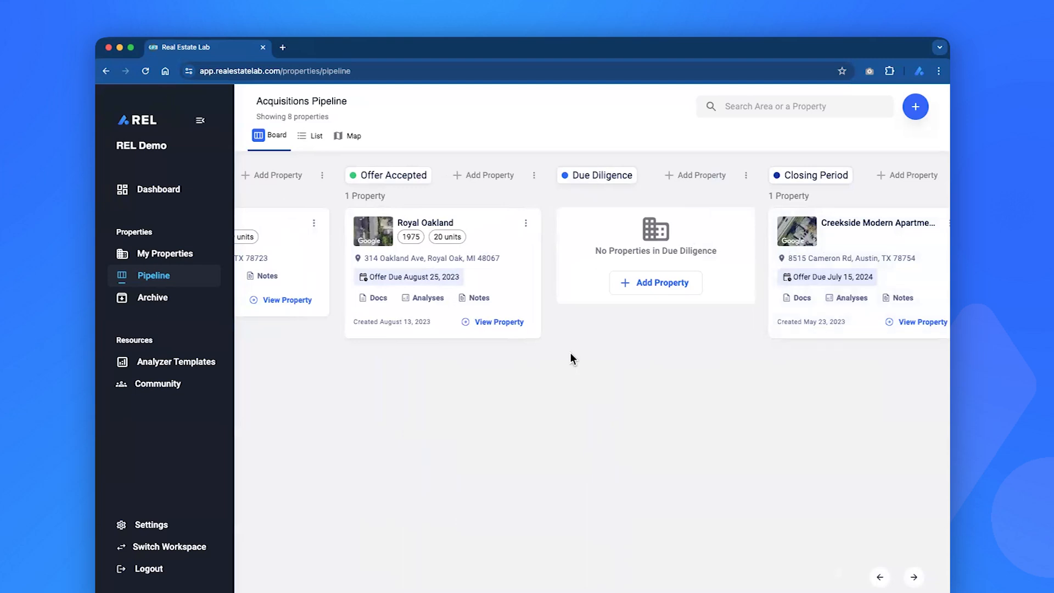
{"action": "scroll", "coordinate": [571, 356], "scroll_direction": "left", "scroll_amount": 10}
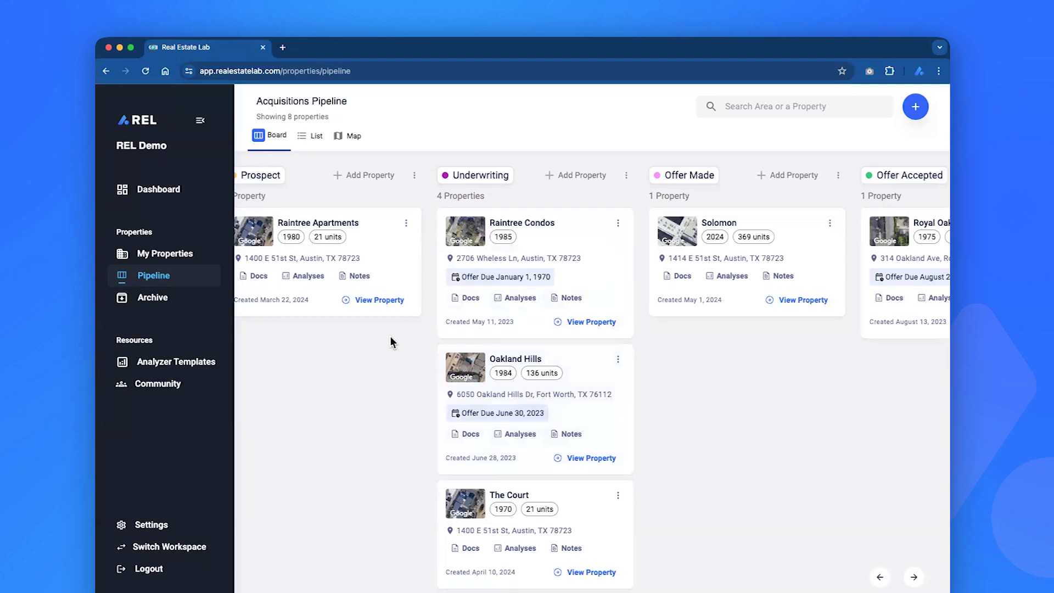
- View the purchased properties in My Properties on the map
{"action": "left_click", "coordinate": [190, 266]}
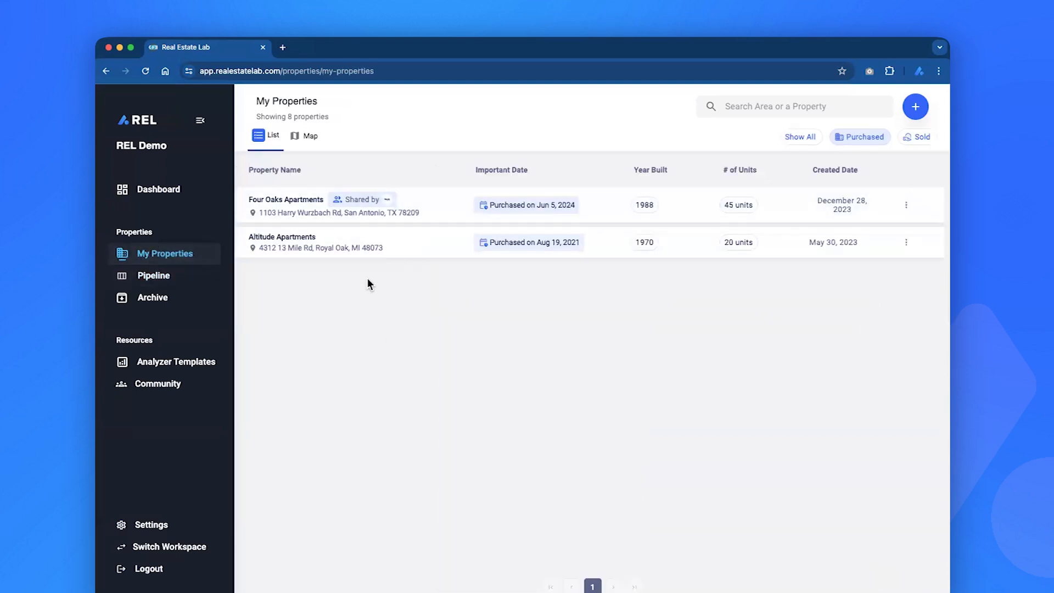
{"action": "left_click", "coordinate": [303, 137]}
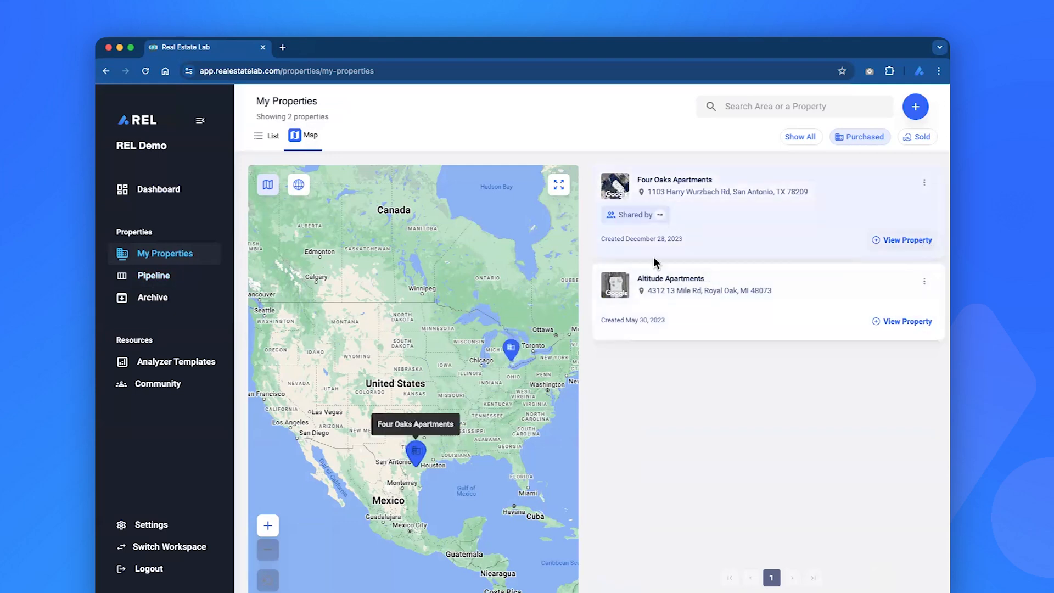
- Return to the acquisitions pipeline and open the Raintree Condos property from the Underwriting stage
{"action": "left_click", "coordinate": [177, 281]}
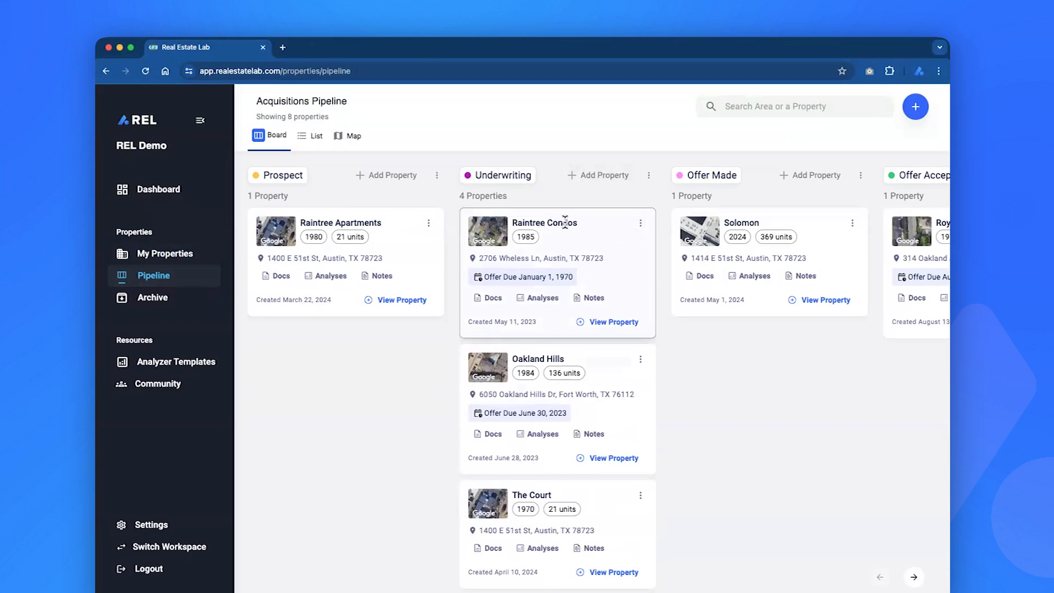
{"action": "left_click", "coordinate": [604, 328]}
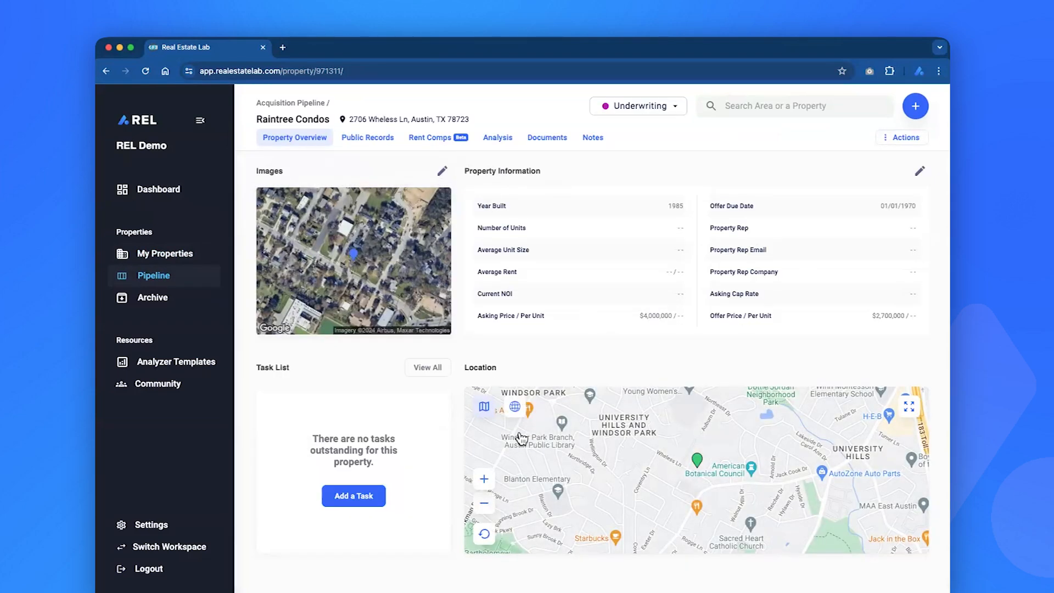
- Switch the property's location map to satellite imagery and examine the surroundings at close and wide zoom levels
{"action": "left_click", "coordinate": [514, 407]}
{"action": "scroll", "coordinate": [696, 480], "scroll_direction": "up", "scroll_amount": 5}
{"action": "mouse_move", "coordinate": [752, 433]}
{"action": "left_mouse_down"}
{"action": "mouse_move", "coordinate": [715, 586]}
{"action": "mouse_move", "coordinate": [710, 535]}
{"action": "left_mouse_up"}
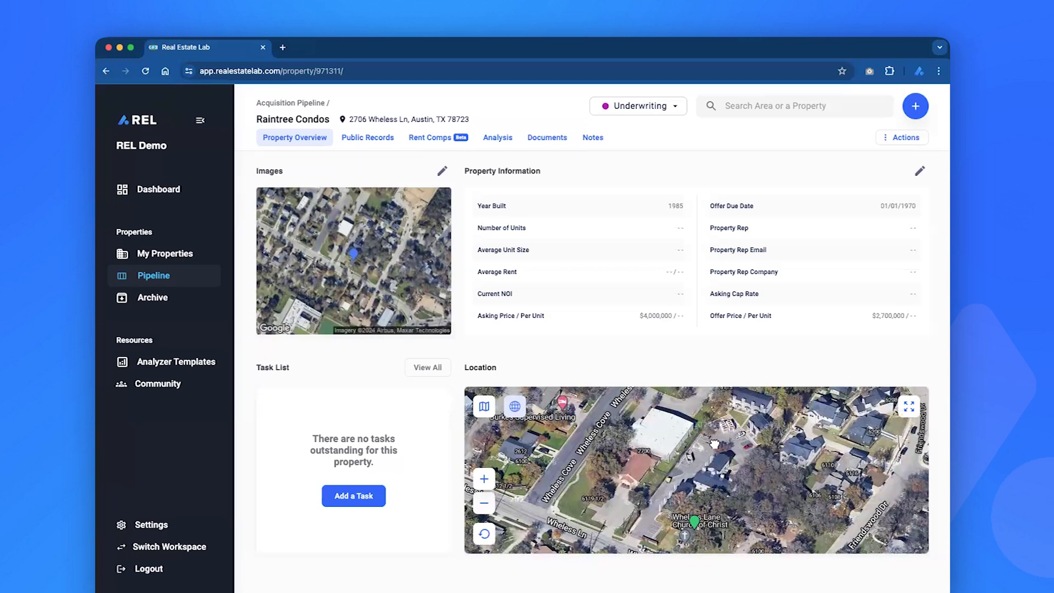
{"action": "scroll", "coordinate": [707, 483], "scroll_direction": "down", "scroll_amount": 5}
{"action": "scroll", "coordinate": [714, 514], "scroll_direction": "down", "scroll_amount": 5}
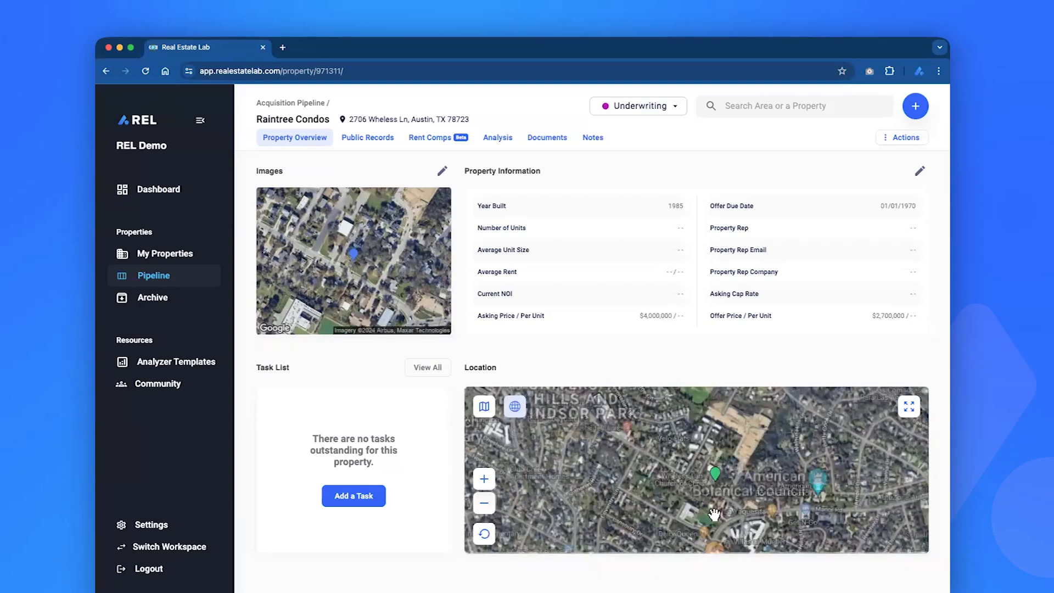
{"action": "scroll", "coordinate": [709, 467], "scroll_direction": "down", "scroll_amount": 5}
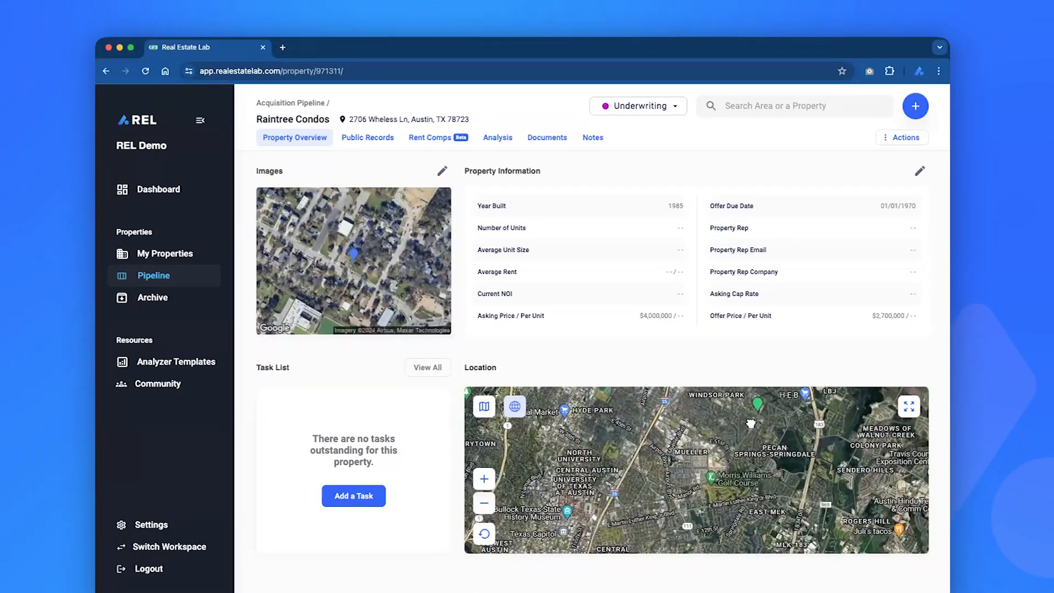
{"action": "left_click_drag", "start_coordinate": [710, 454], "coordinate": [713, 484]}
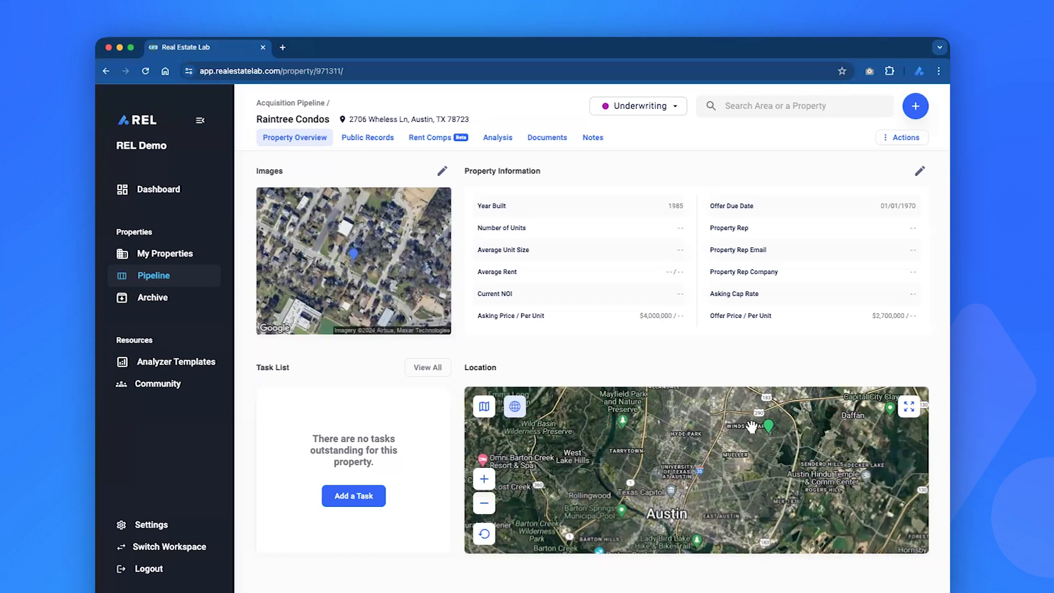
{"action": "scroll", "coordinate": [752, 434], "scroll_direction": "up", "scroll_amount": 3}
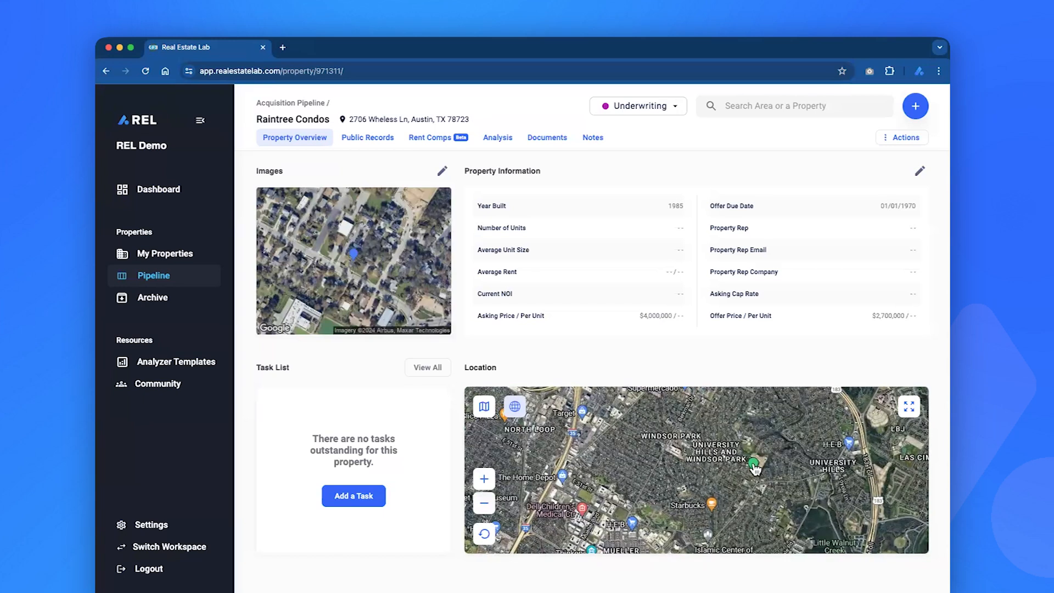
{"action": "scroll", "coordinate": [759, 467], "scroll_direction": "up", "scroll_amount": 2}
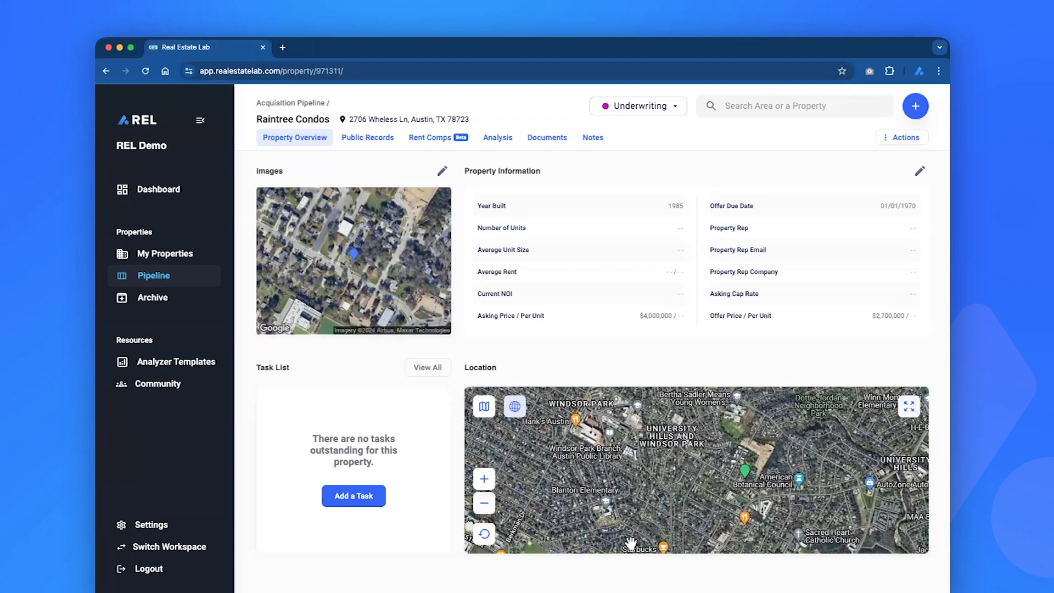
{"action": "left_click", "coordinate": [514, 406]}
- Review the editable property information and contact fields of Raintree Condos and close the form without changes
{"action": "left_click", "coordinate": [919, 171]}
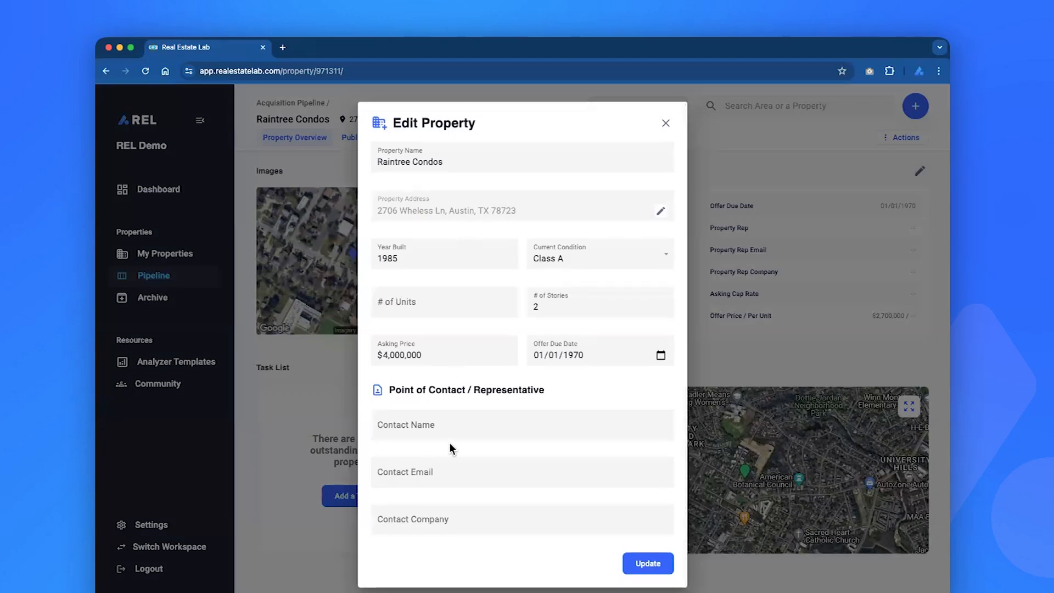
{"action": "left_click", "coordinate": [667, 124]}
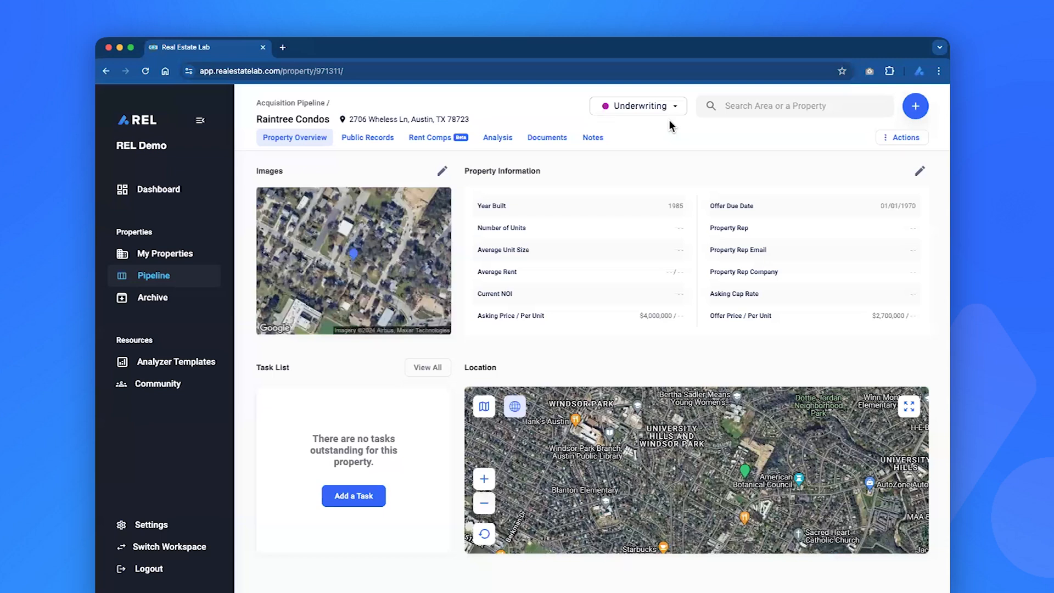
- Examine the public records for Raintree Condos, from owner and sale history through tax, property, site and location information
{"action": "left_click", "coordinate": [386, 145]}
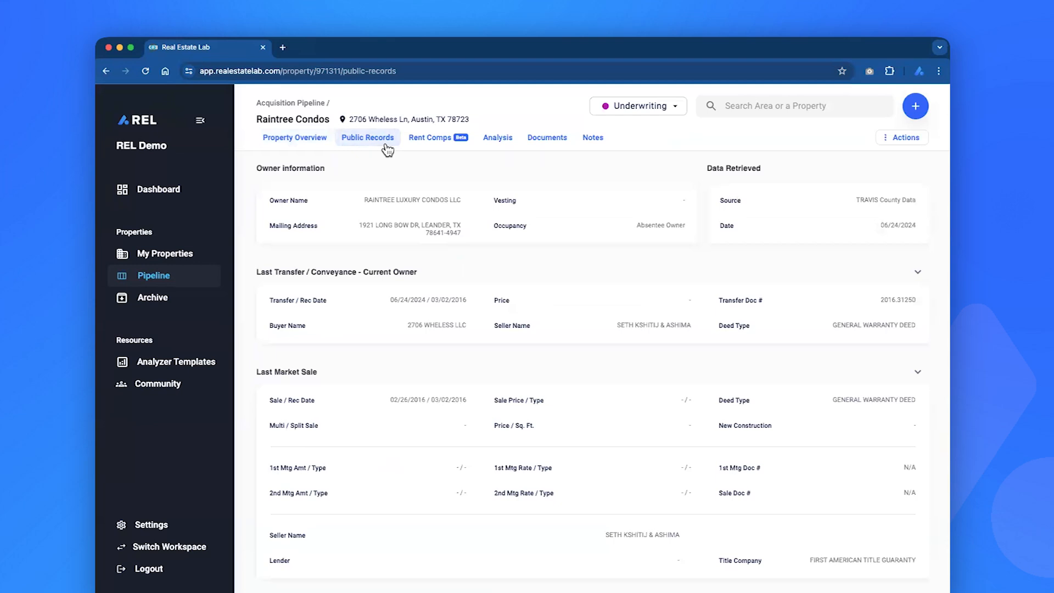
{"action": "left_click_drag", "start_coordinate": [350, 119], "coordinate": [468, 118]}
{"action": "left_click", "coordinate": [461, 115]}
{"action": "scroll", "coordinate": [526, 268], "scroll_direction": "down", "scroll_amount": 5}
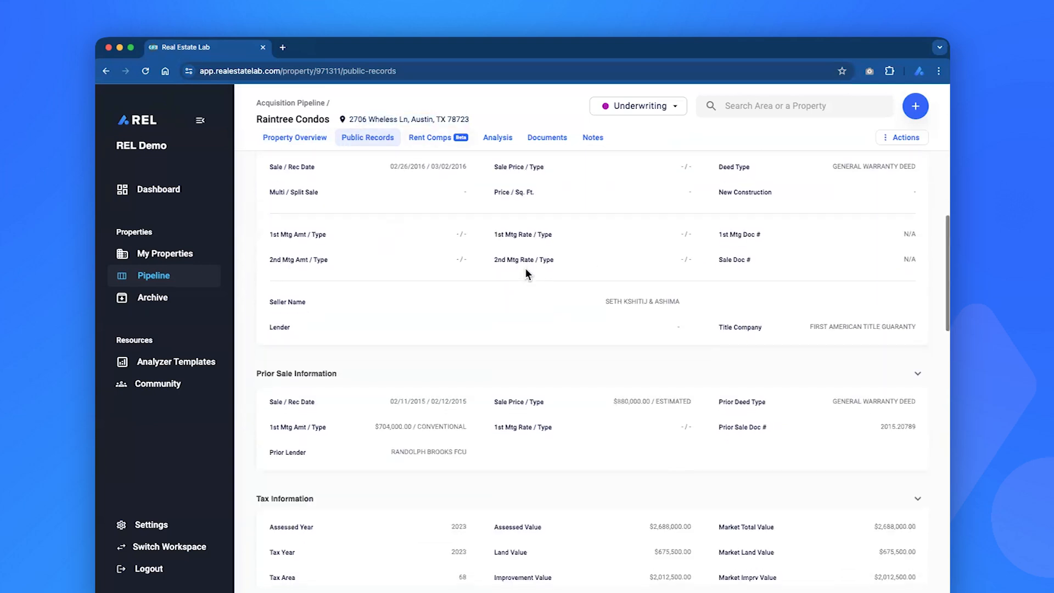
{"action": "scroll", "coordinate": [525, 267], "scroll_direction": "down", "scroll_amount": 2}
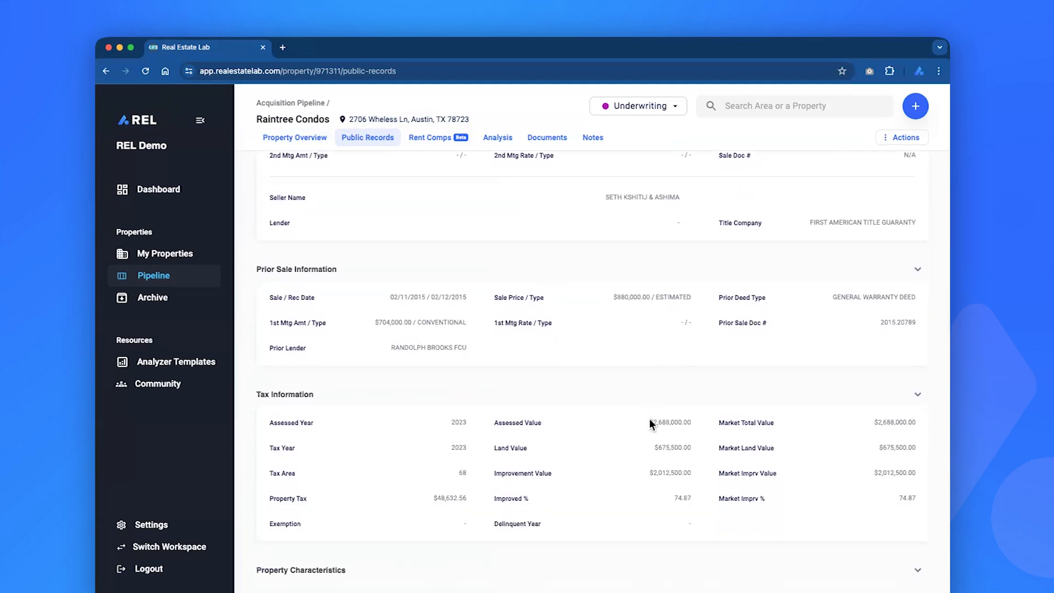
{"action": "scroll", "coordinate": [650, 423], "scroll_direction": "down", "scroll_amount": 6}
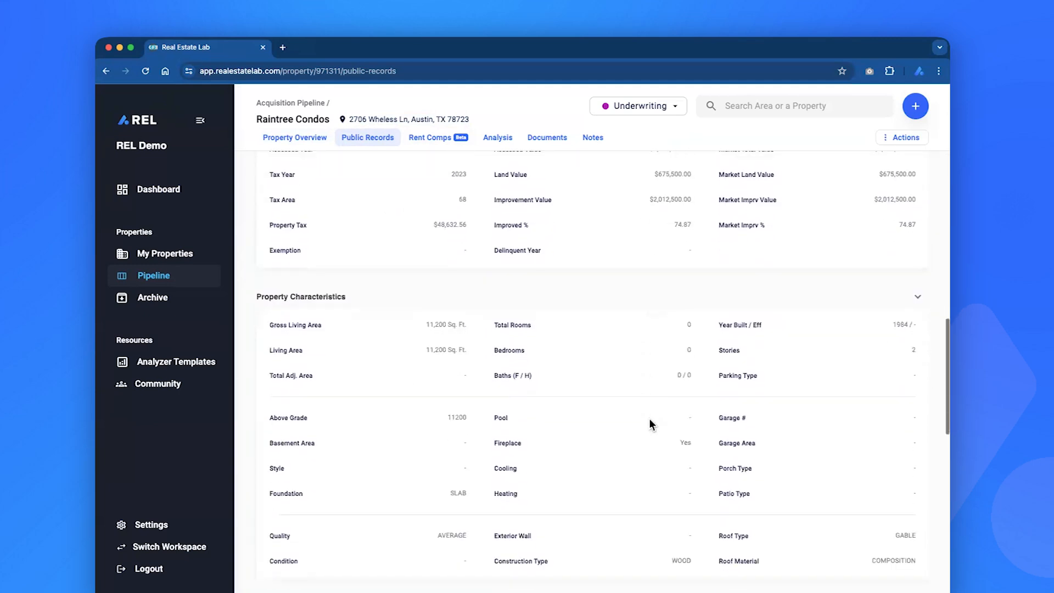
{"action": "scroll", "coordinate": [649, 418], "scroll_direction": "down", "scroll_amount": 3}
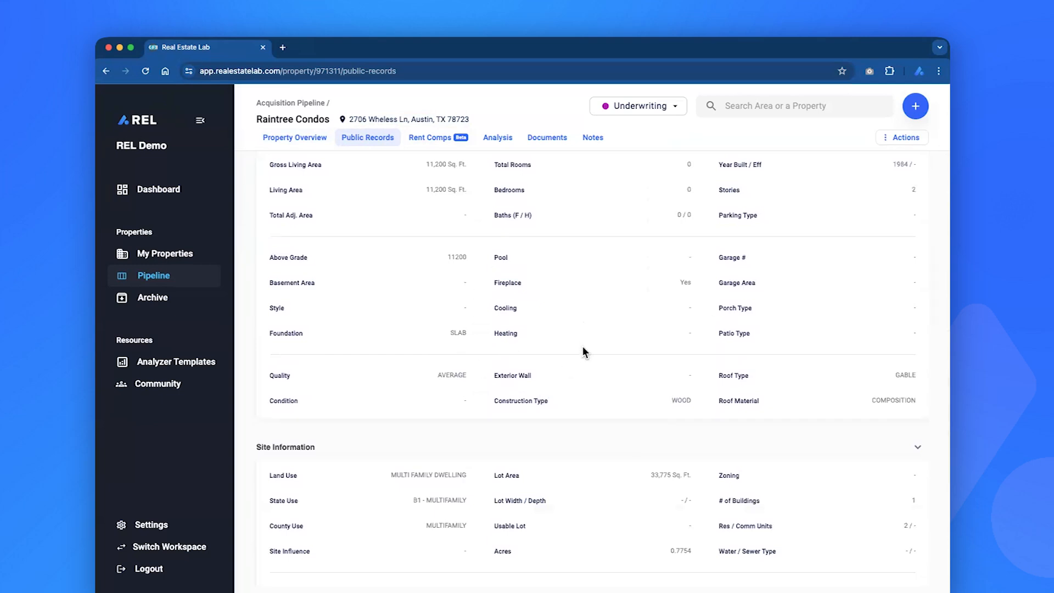
{"action": "scroll", "coordinate": [582, 351], "scroll_direction": "down", "scroll_amount": 4}
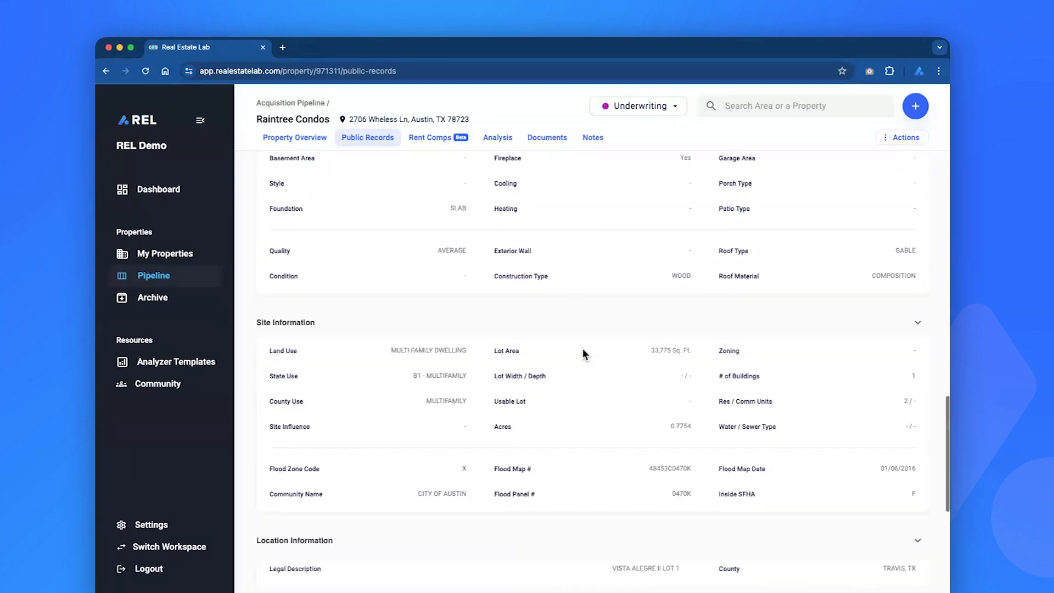
{"action": "scroll", "coordinate": [429, 393], "scroll_direction": "down", "scroll_amount": 2}
{"action": "scroll", "coordinate": [427, 388], "scroll_direction": "down", "scroll_amount": 2}
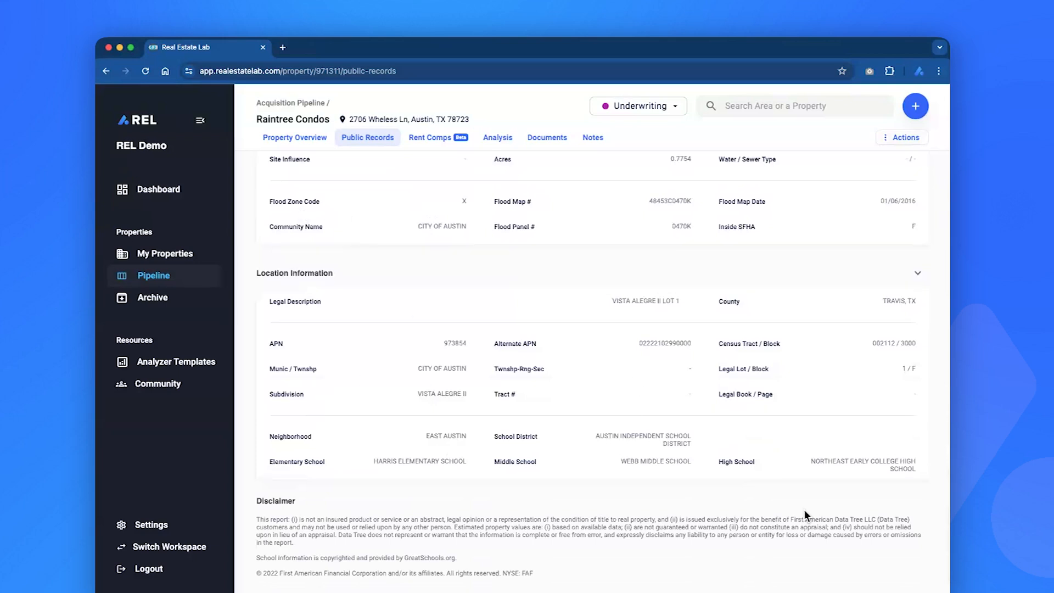
{"action": "scroll", "coordinate": [667, 429], "scroll_direction": "up", "scroll_amount": 10}
{"action": "scroll", "coordinate": [561, 300], "scroll_direction": "up", "scroll_amount": 6}
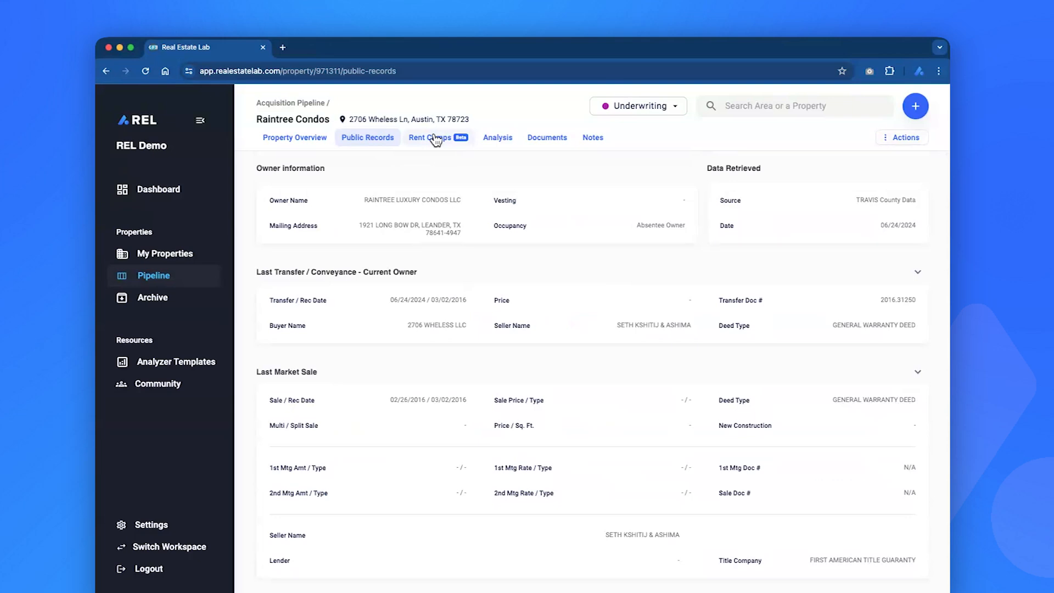
- Browse the files in the property's document folders, including Broker OM, Entity Docs, Loan Application, Survey, Third Party Reports and Letter Of Intent
{"action": "left_click", "coordinate": [554, 139]}
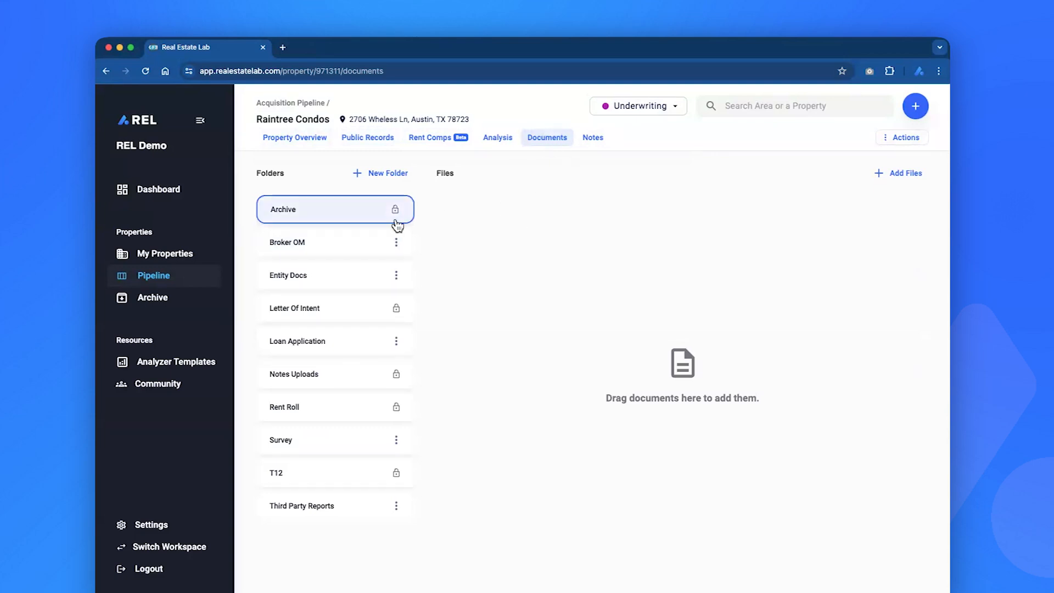
{"action": "left_click", "coordinate": [344, 250]}
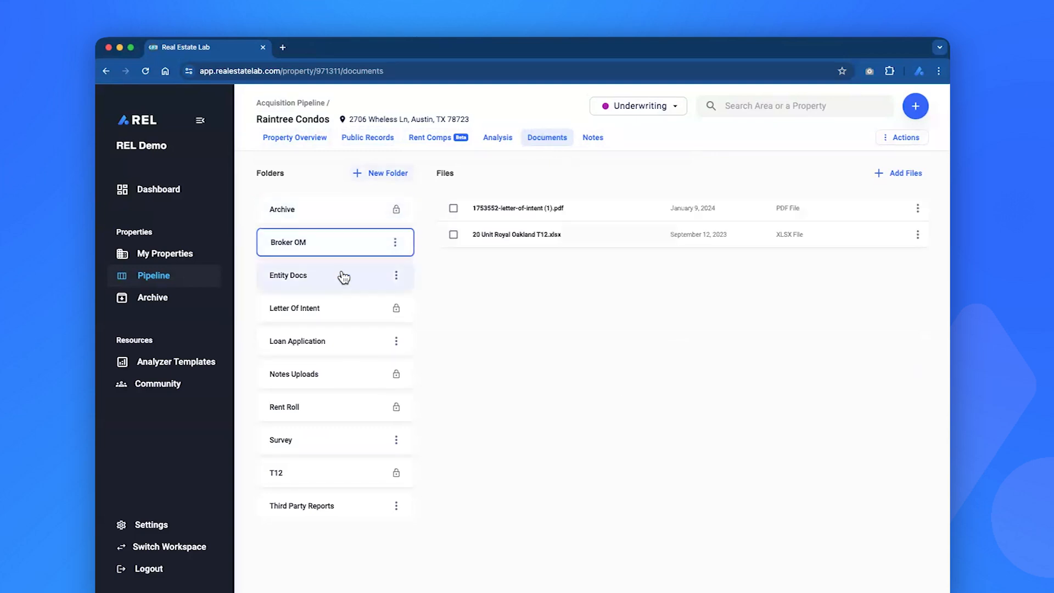
{"action": "left_click", "coordinate": [350, 286]}
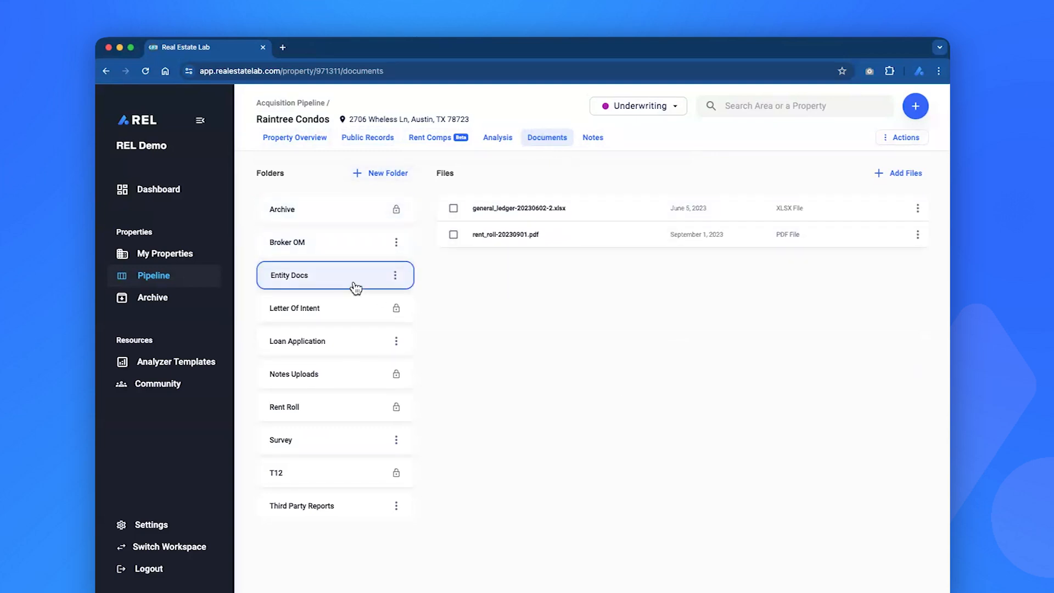
{"action": "left_click", "coordinate": [352, 348]}
{"action": "left_click", "coordinate": [347, 434]}
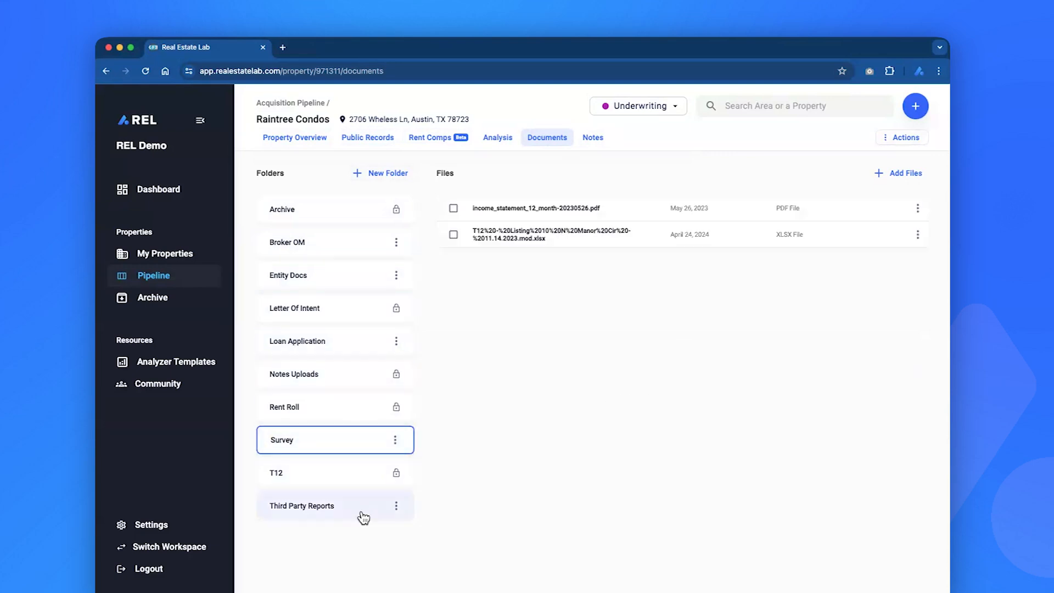
{"action": "left_click", "coordinate": [360, 510]}
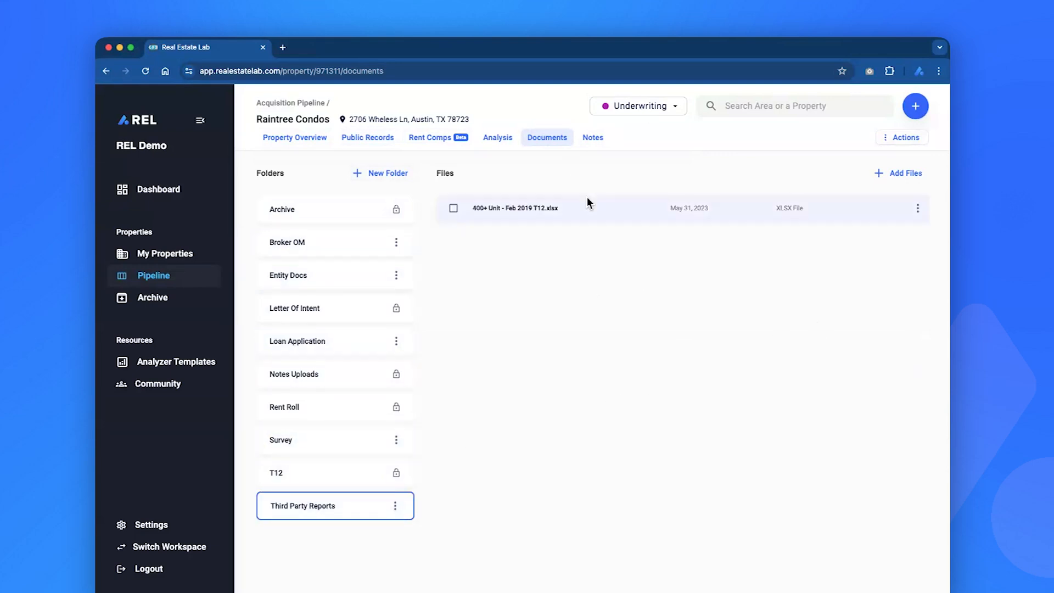
{"action": "left_click", "coordinate": [326, 309]}
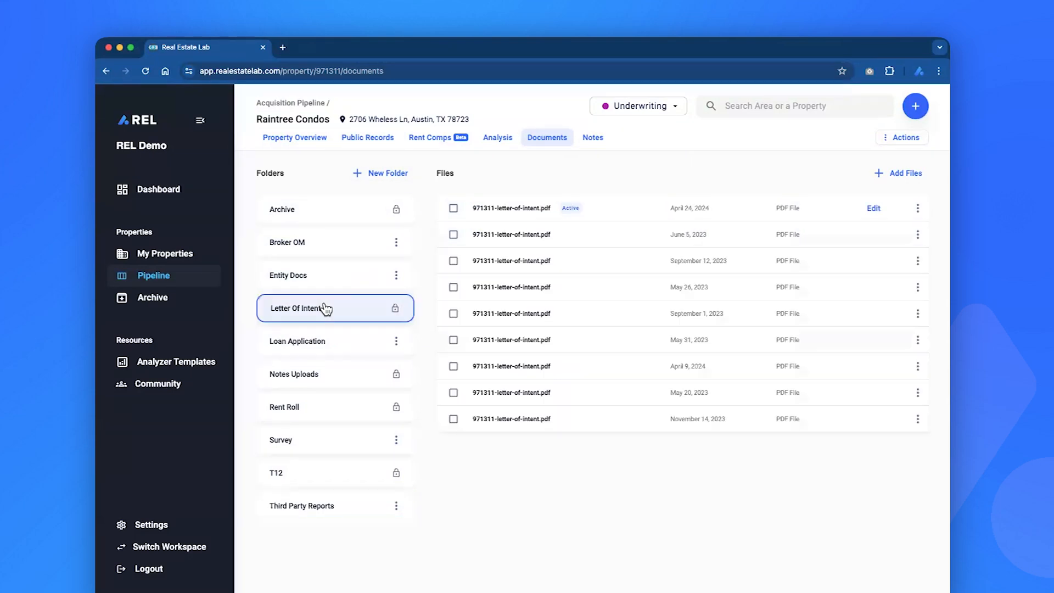
{"action": "left_click", "coordinate": [339, 272]}
{"action": "left_click", "coordinate": [346, 247]}
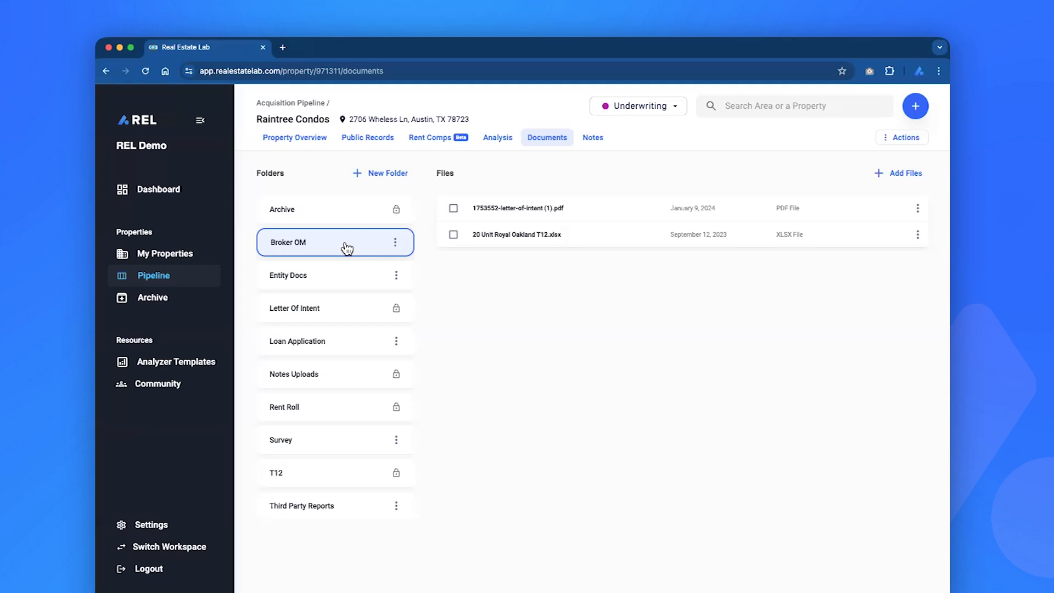
- Start adding a new folder to the property's documents and cancel it
{"action": "left_click", "coordinate": [365, 173]}
{"action": "left_click", "coordinate": [447, 257]}
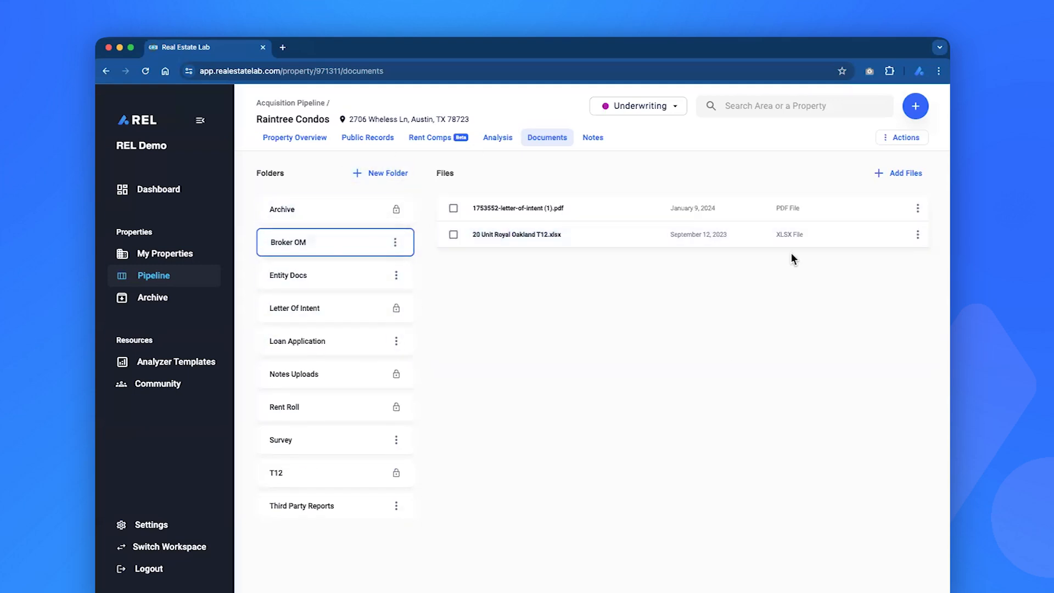
- View the notes saved for Raintree Condos and the field for leaving a note
{"action": "left_click", "coordinate": [588, 141]}
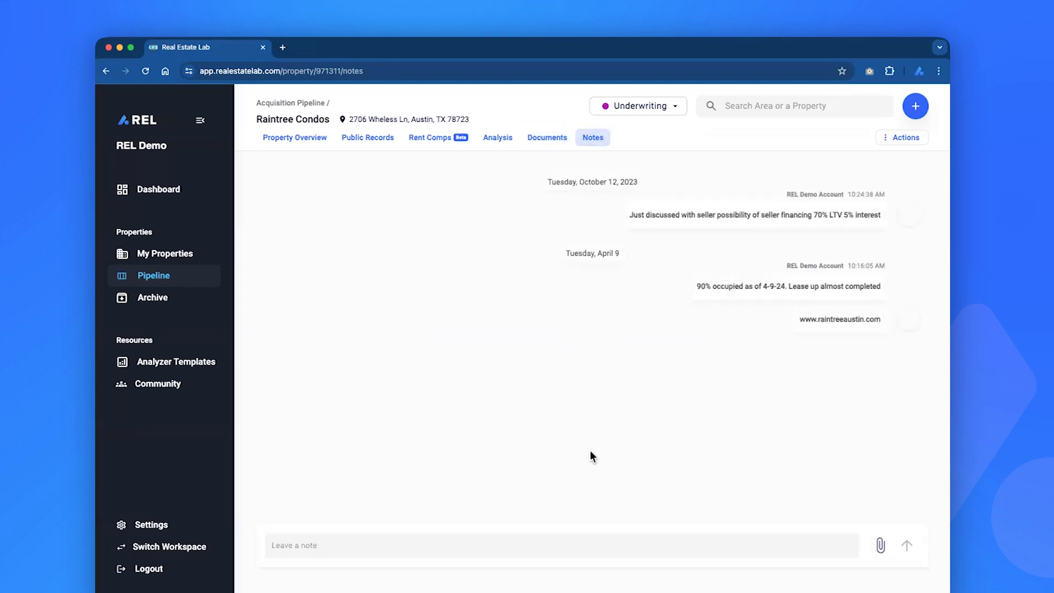
{"action": "left_click", "coordinate": [645, 550]}
- Start a new analysis for Raintree Condos and name it Main Underwriting Raintree
{"action": "left_click", "coordinate": [497, 140]}
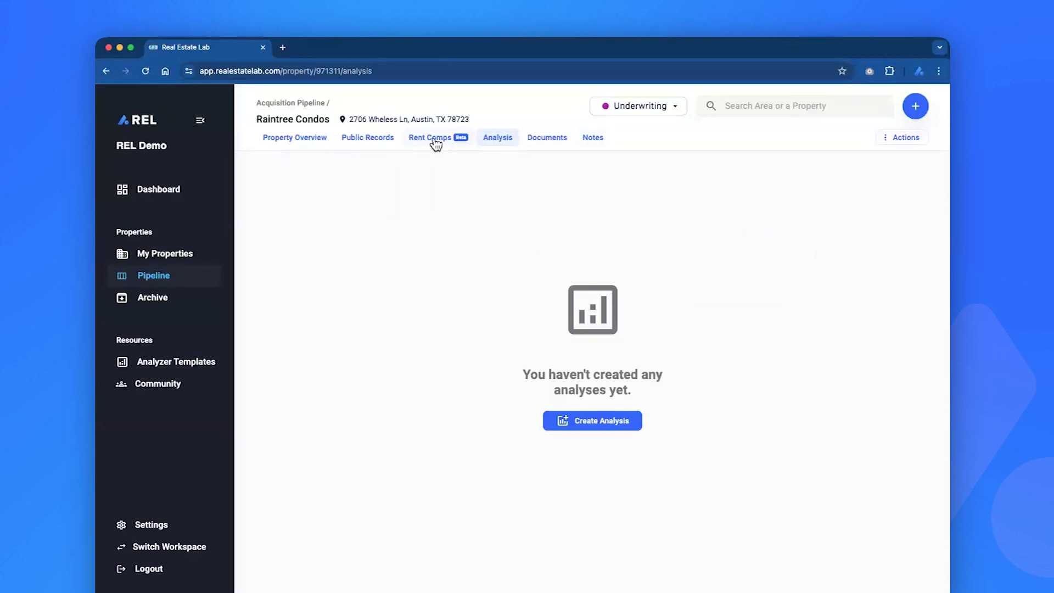
{"action": "left_click", "coordinate": [600, 418]}
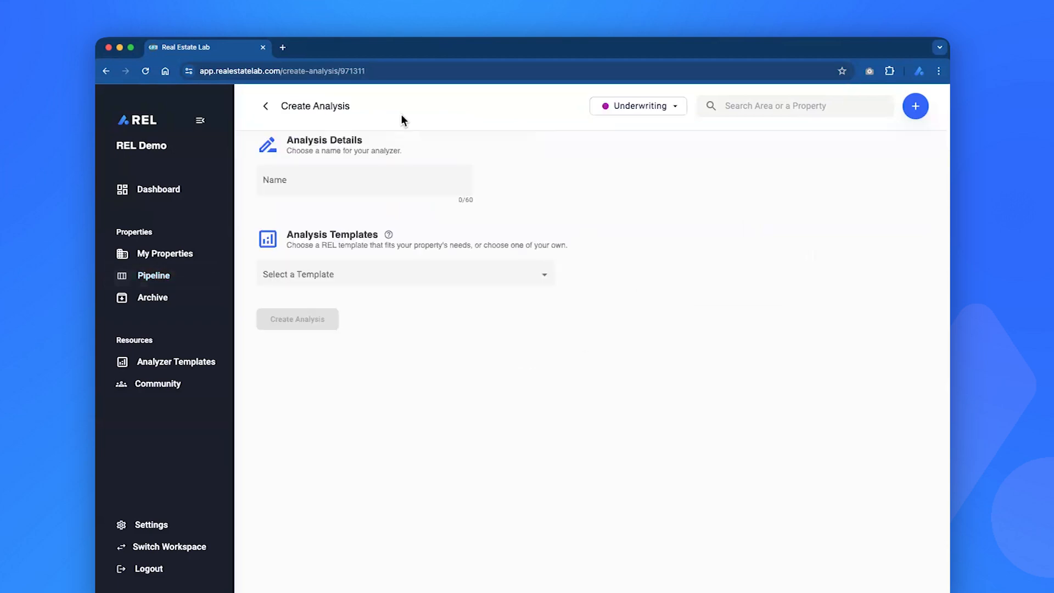
{"action": "left_click", "coordinate": [298, 181]}
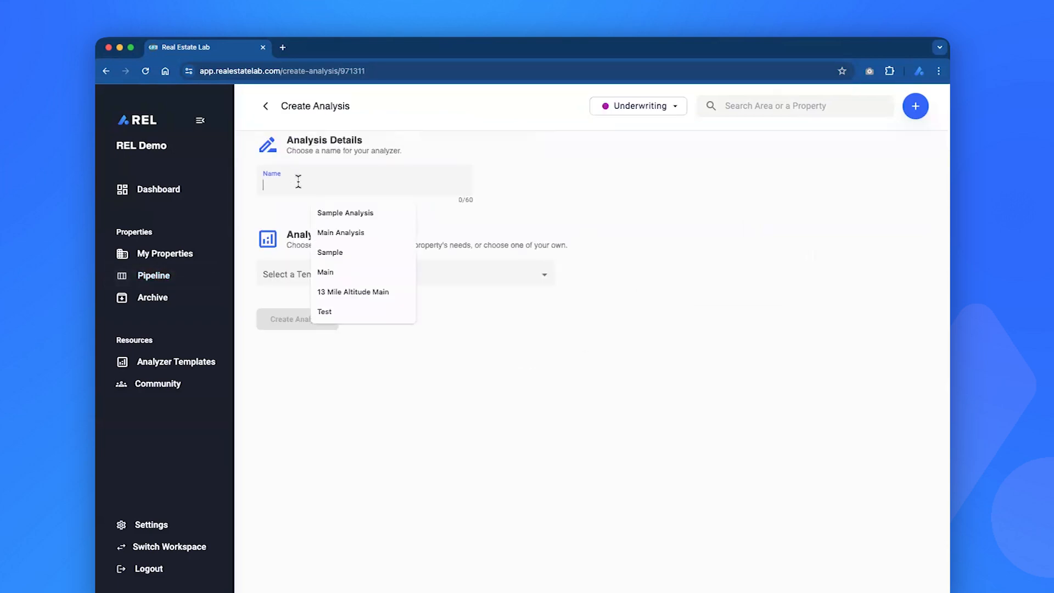
{"action": "type", "text": "Primary"}
{"action": "key", "text": "super+a"}
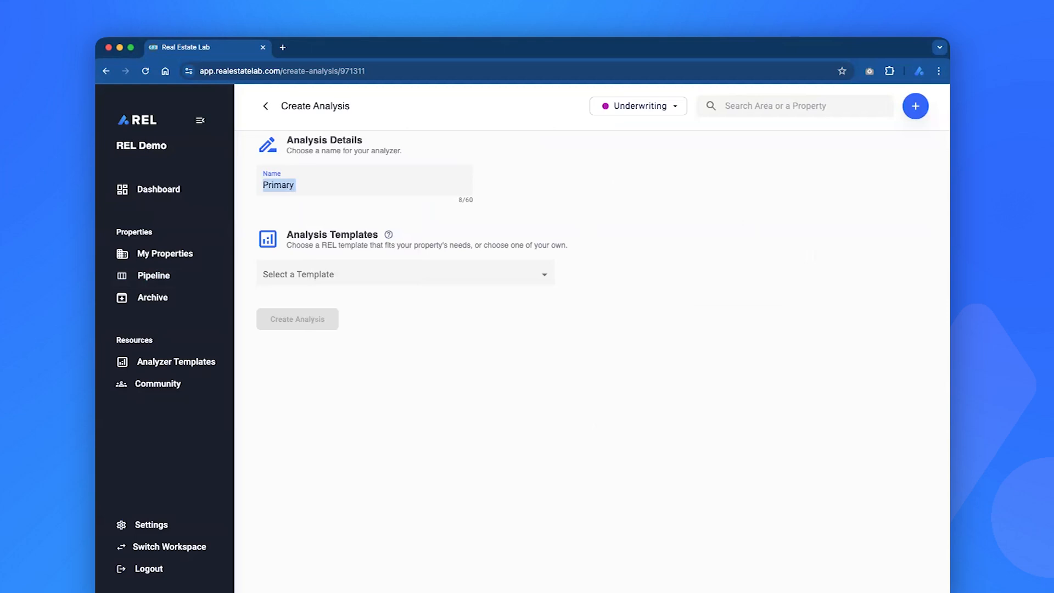
{"action": "type", "text": "Main Undewr"}
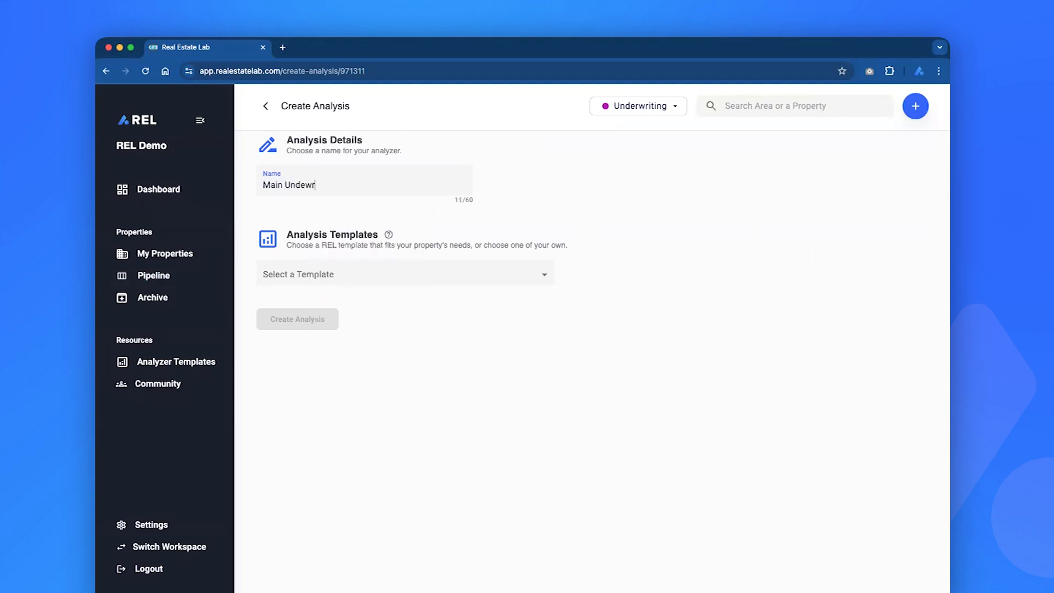
{"action": "key", "text": "BackSpace"}
{"action": "key", "text": "BackSpace"}
{"action": "type", "text": "rwriting Raintree"}
- Look through the available analysis templates and choose REL Flagship Multifamily Analyzer
{"action": "left_click", "coordinate": [341, 269]}
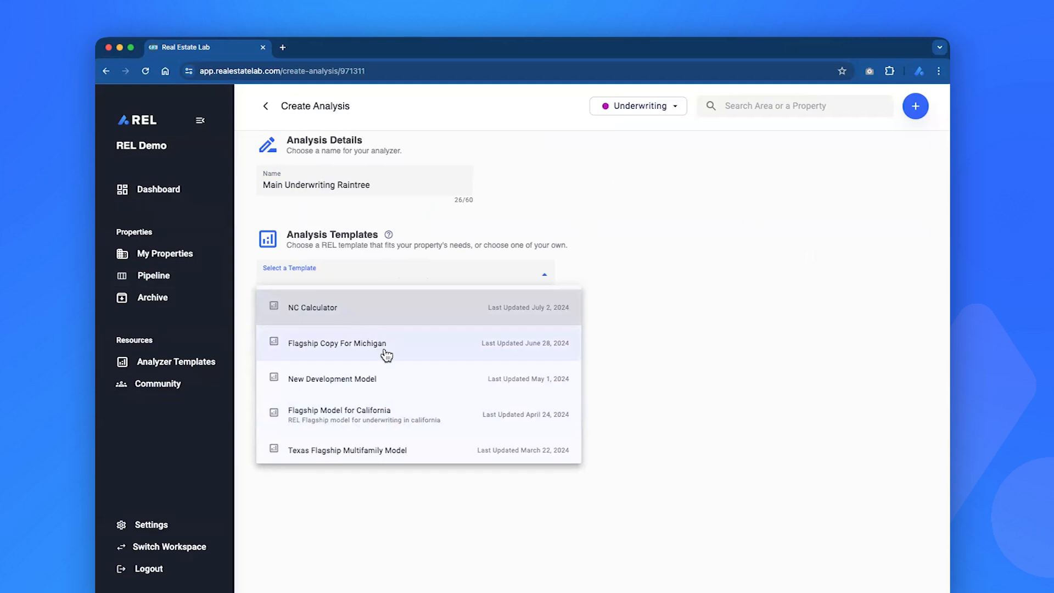
{"action": "scroll", "coordinate": [384, 362], "scroll_direction": "down", "scroll_amount": 1}
{"action": "scroll", "coordinate": [384, 361], "scroll_direction": "down", "scroll_amount": 3}
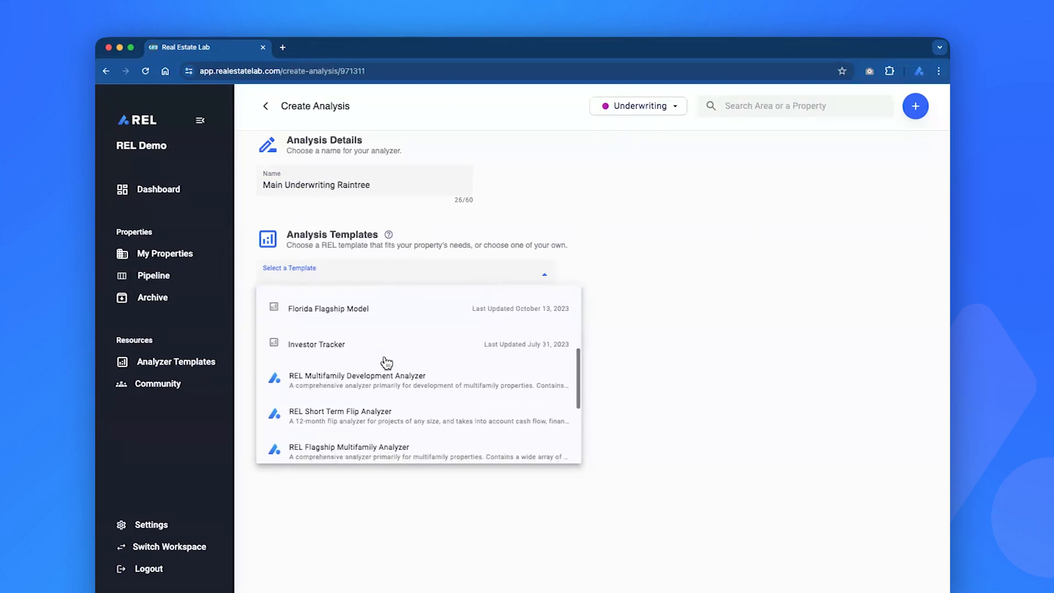
{"action": "scroll", "coordinate": [277, 405], "scroll_direction": "down", "scroll_amount": 2}
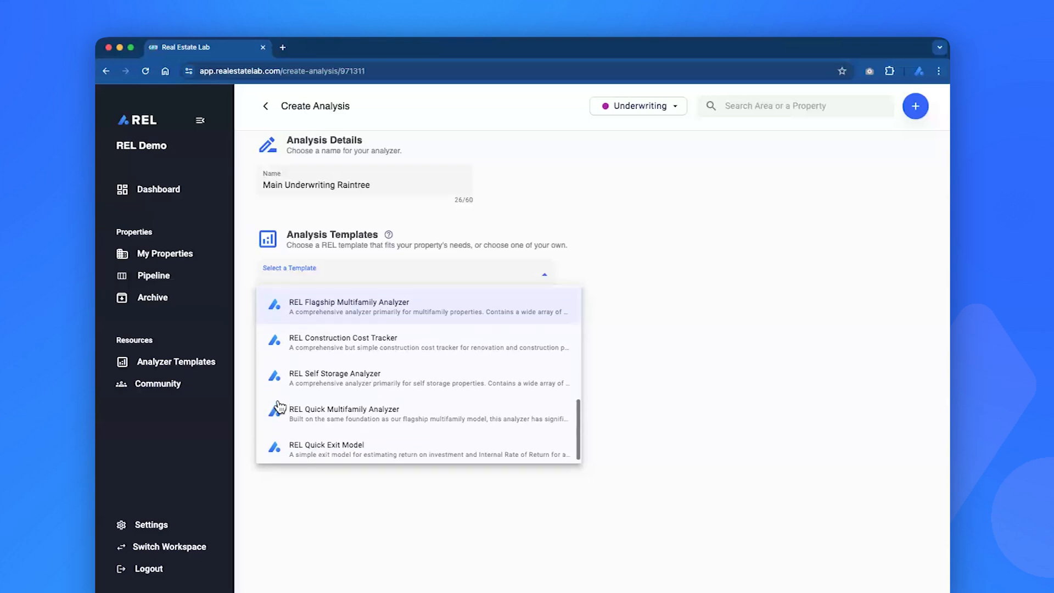
{"action": "scroll", "coordinate": [329, 382], "scroll_direction": "up", "scroll_amount": 3}
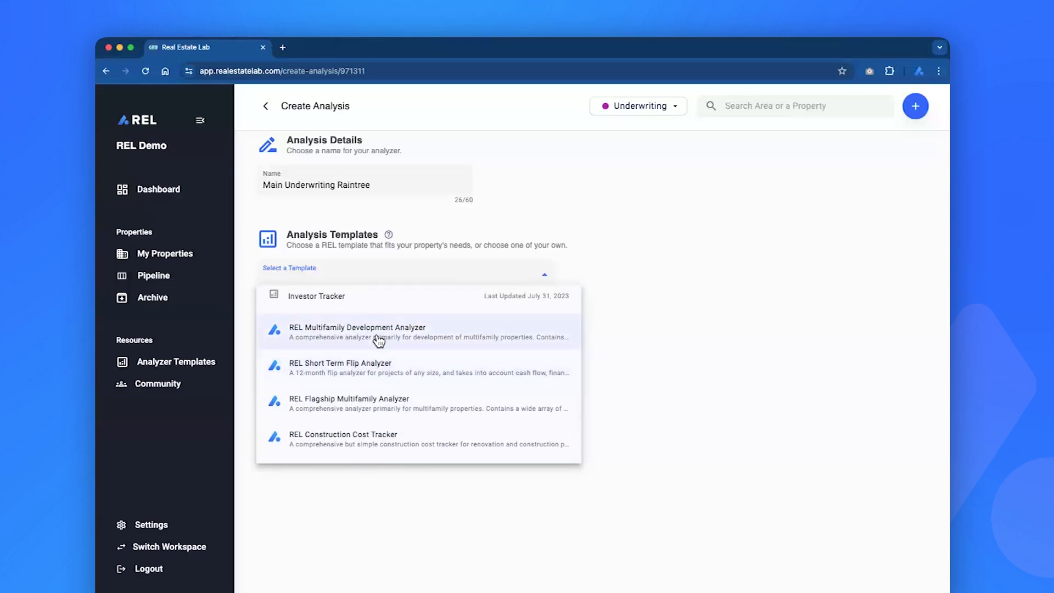
{"action": "left_click", "coordinate": [375, 409]}
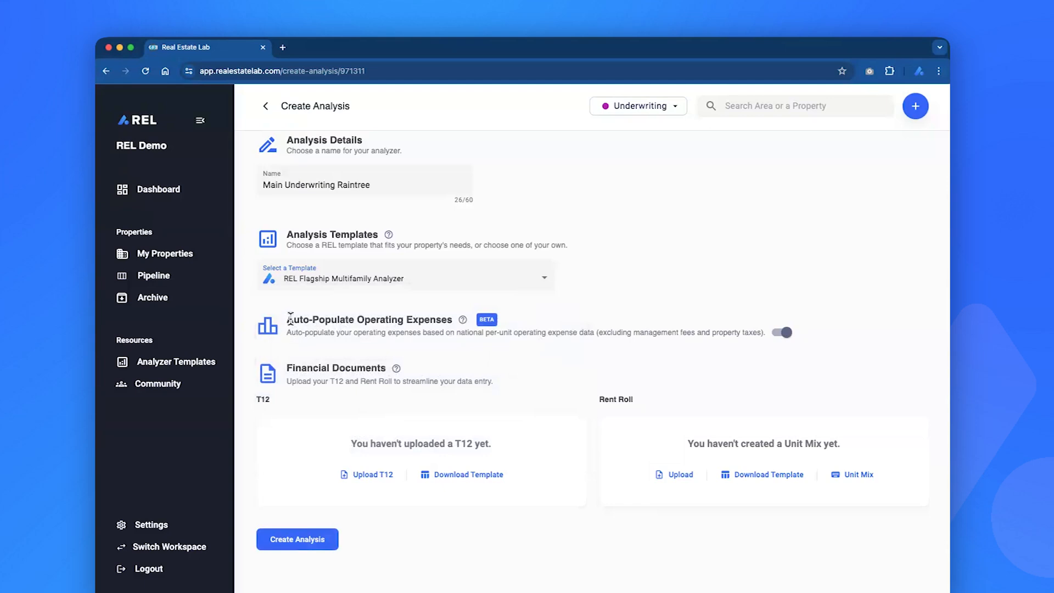
- Read the Auto-Populate Operating Expenses option's description and its help information
{"action": "left_click_drag", "start_coordinate": [291, 318], "coordinate": [607, 325]}
{"action": "left_click_drag", "start_coordinate": [724, 327], "coordinate": [732, 334]}
{"action": "triple_click", "coordinate": [733, 334]}
{"action": "left_click", "coordinate": [620, 378]}
{"action": "mouse_move", "coordinate": [461, 323]}
- Upload the file 20 Unit Royal Oakland T12.xlsx as the analysis's T12
{"action": "left_click", "coordinate": [901, 585]}
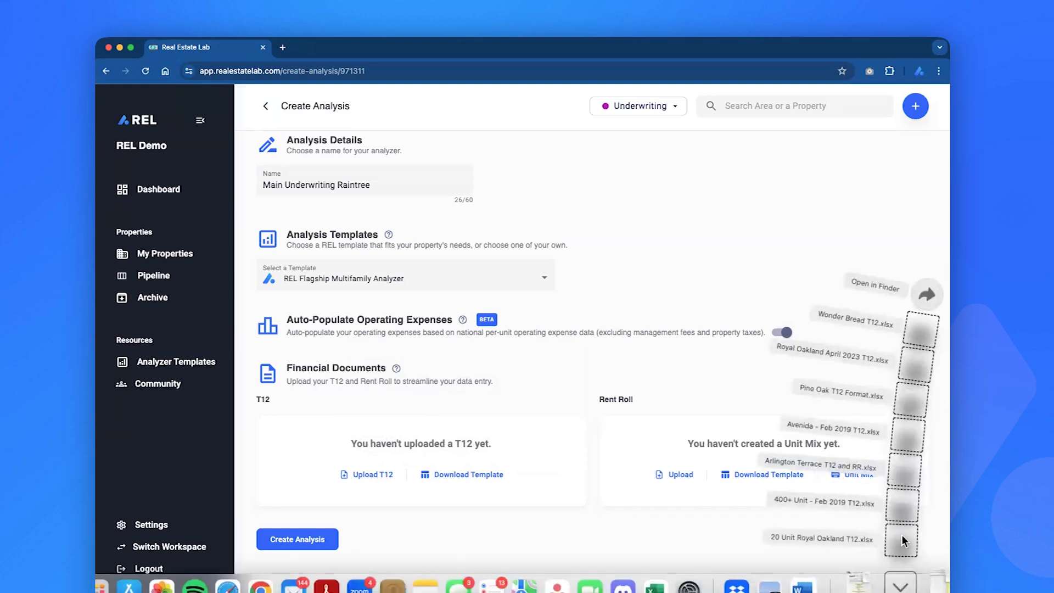
{"action": "left_click_drag", "start_coordinate": [903, 542], "coordinate": [460, 468]}
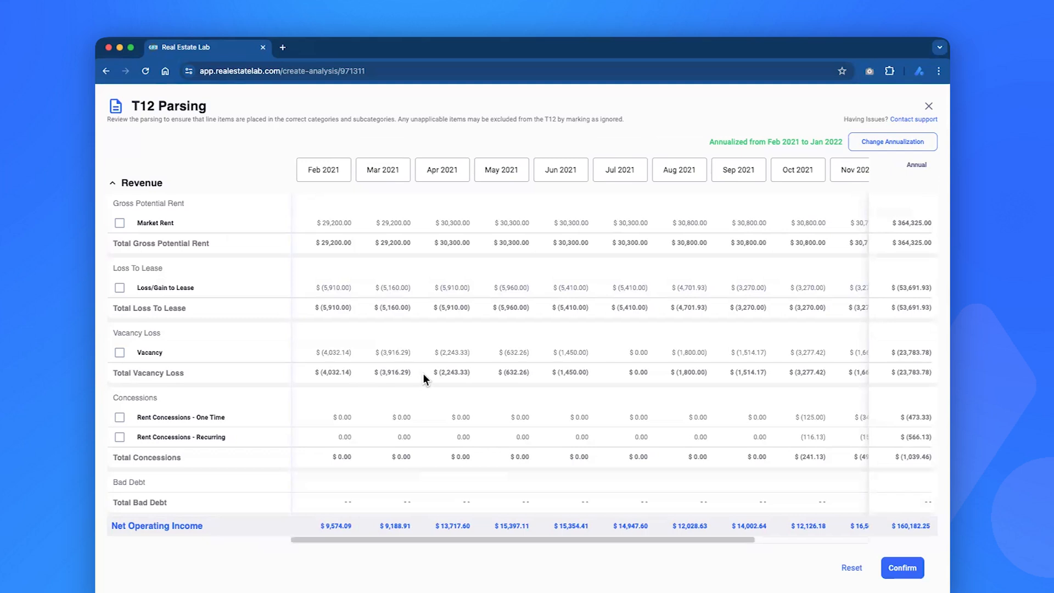
- Check the parsed T12 revenue items, the Aug 2021 column options and the annualization settings without changing them
{"action": "scroll", "coordinate": [377, 337], "scroll_direction": "down", "scroll_amount": 2}
{"action": "scroll", "coordinate": [376, 337], "scroll_direction": "down", "scroll_amount": 2}
{"action": "left_click", "coordinate": [675, 170]}
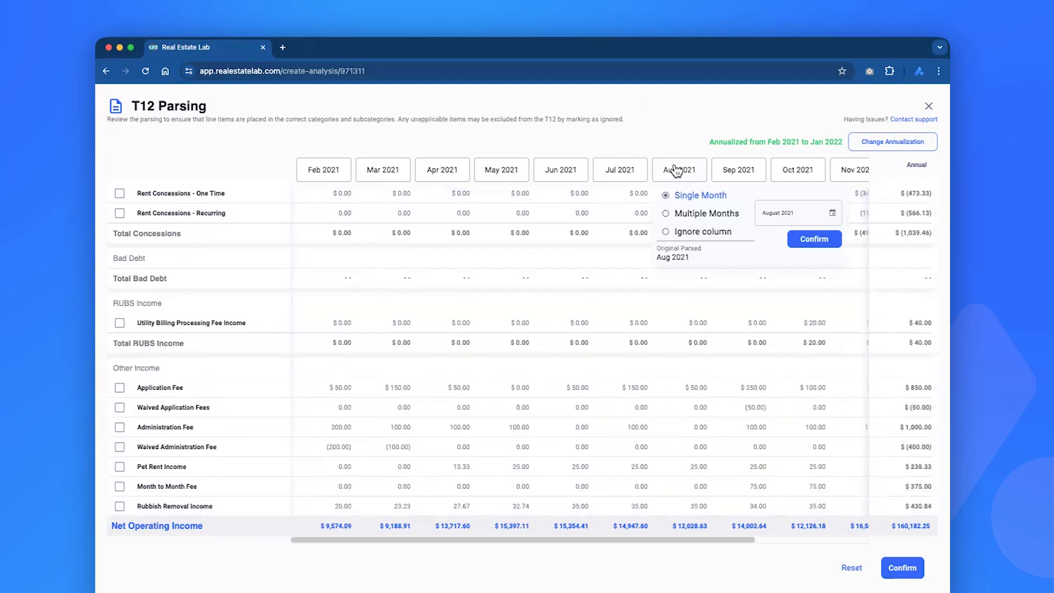
{"action": "left_click", "coordinate": [681, 128]}
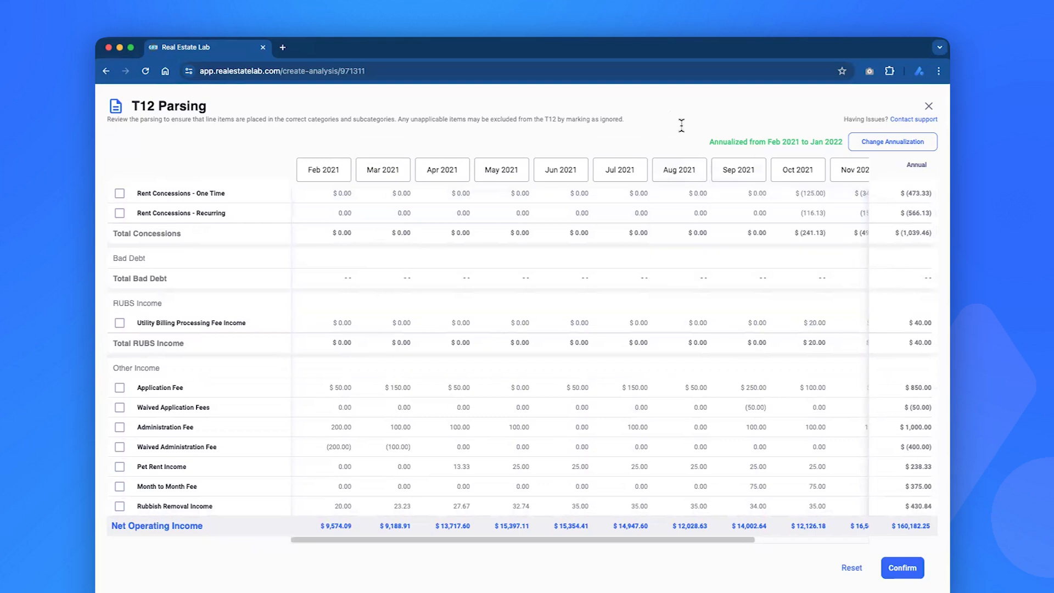
{"action": "left_click", "coordinate": [899, 144]}
{"action": "left_click", "coordinate": [878, 141]}
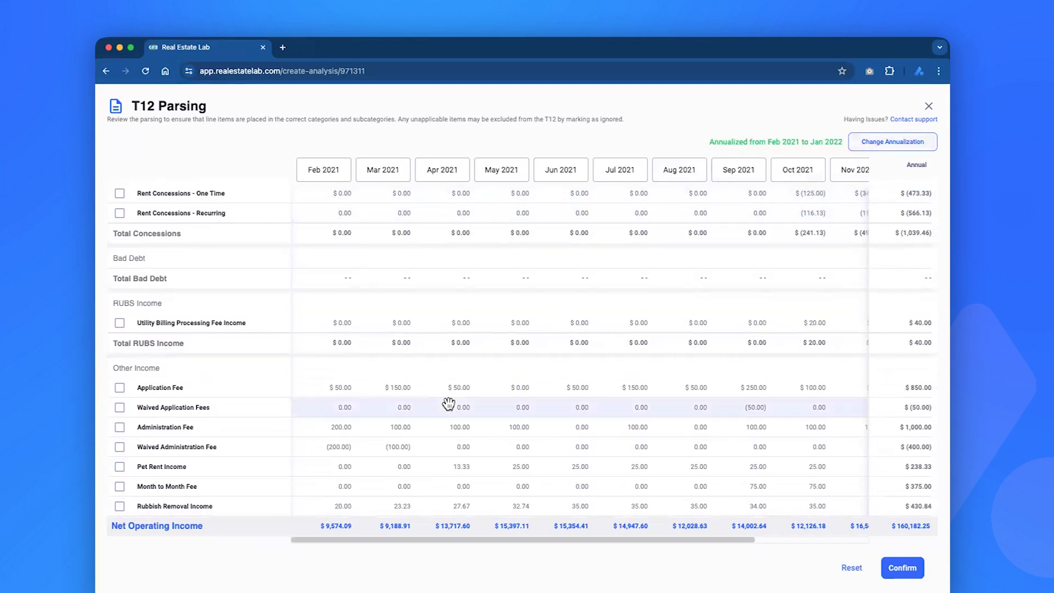
- Move the Common Area Cleaning Contract expense from Contract Services to General and Administrative
{"action": "scroll", "coordinate": [449, 403], "scroll_direction": "down", "scroll_amount": 3}
{"action": "scroll", "coordinate": [449, 406], "scroll_direction": "down", "scroll_amount": 4}
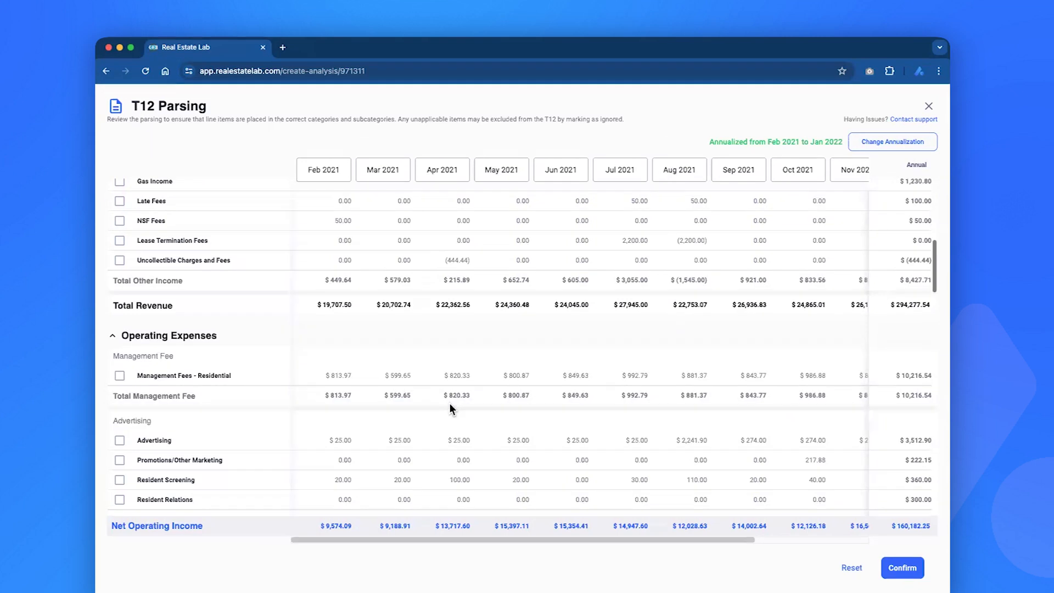
{"action": "scroll", "coordinate": [450, 407], "scroll_direction": "down", "scroll_amount": 3}
{"action": "scroll", "coordinate": [449, 408], "scroll_direction": "down", "scroll_amount": 4}
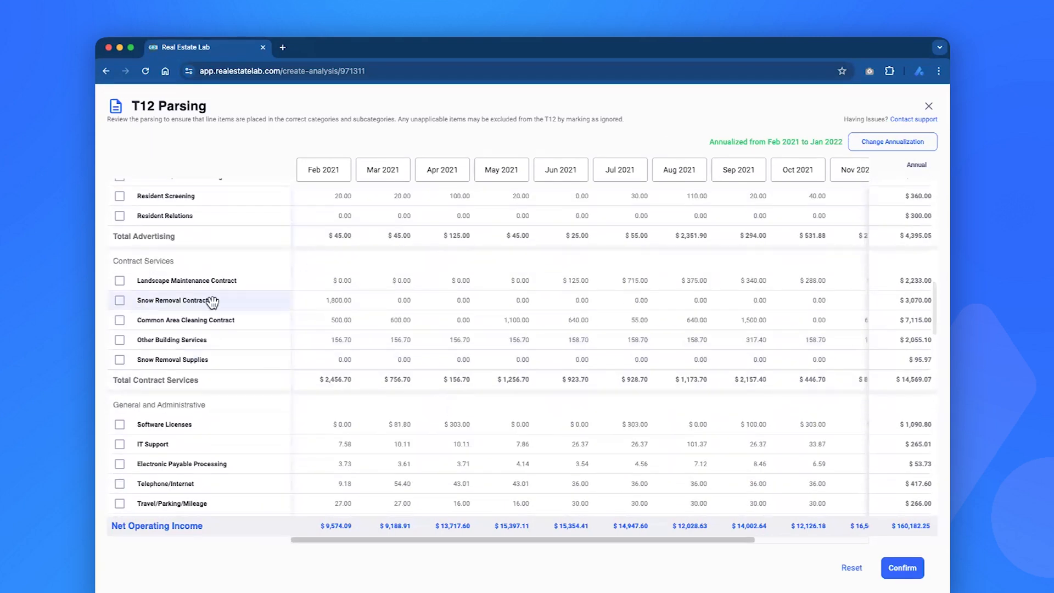
{"action": "scroll", "coordinate": [228, 297], "scroll_direction": "down", "scroll_amount": 2}
{"action": "scroll", "coordinate": [240, 247], "scroll_direction": "up", "scroll_amount": 1}
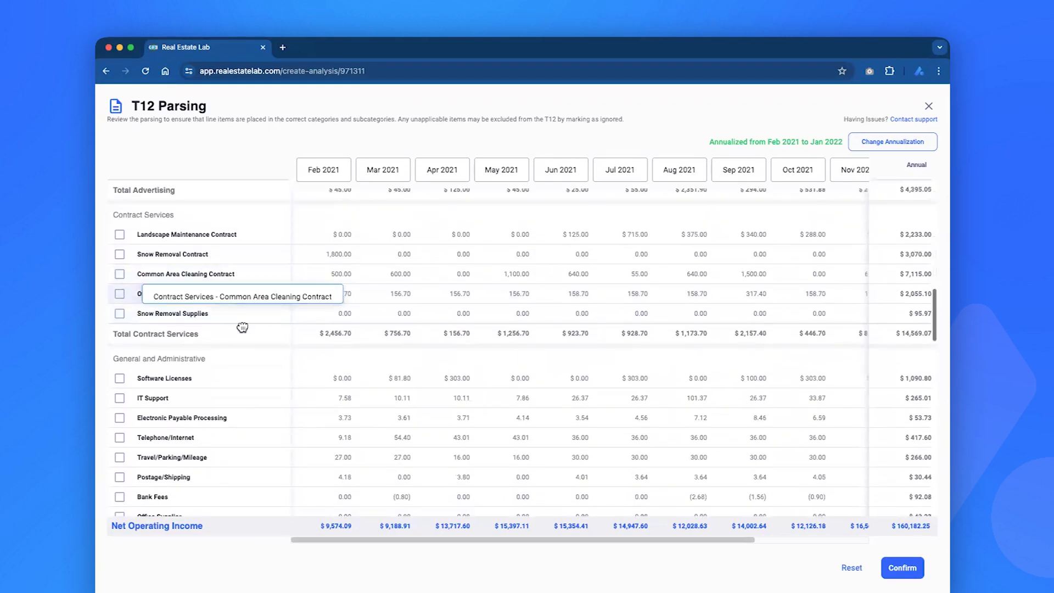
- Move the Rubbish Removal Income, Water/Sewer Income and Gas Income rows from Other Income to RUBS Income
{"action": "scroll", "coordinate": [249, 396], "scroll_direction": "up", "scroll_amount": 10}
{"action": "scroll", "coordinate": [345, 358], "scroll_direction": "down", "scroll_amount": 3}
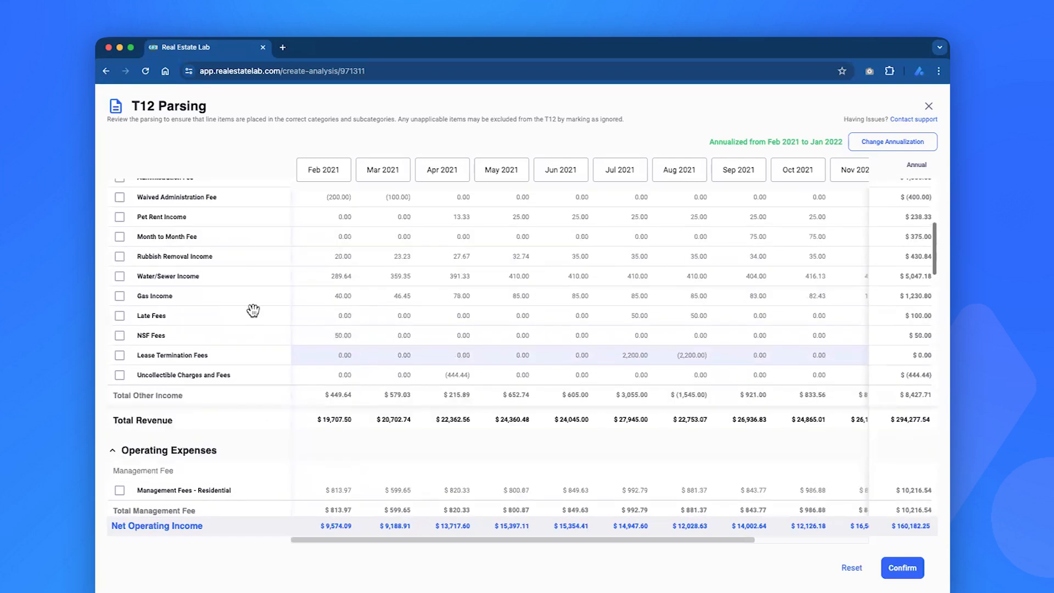
{"action": "left_click", "coordinate": [119, 296]}
{"action": "scroll", "coordinate": [128, 328], "scroll_direction": "up", "scroll_amount": 3}
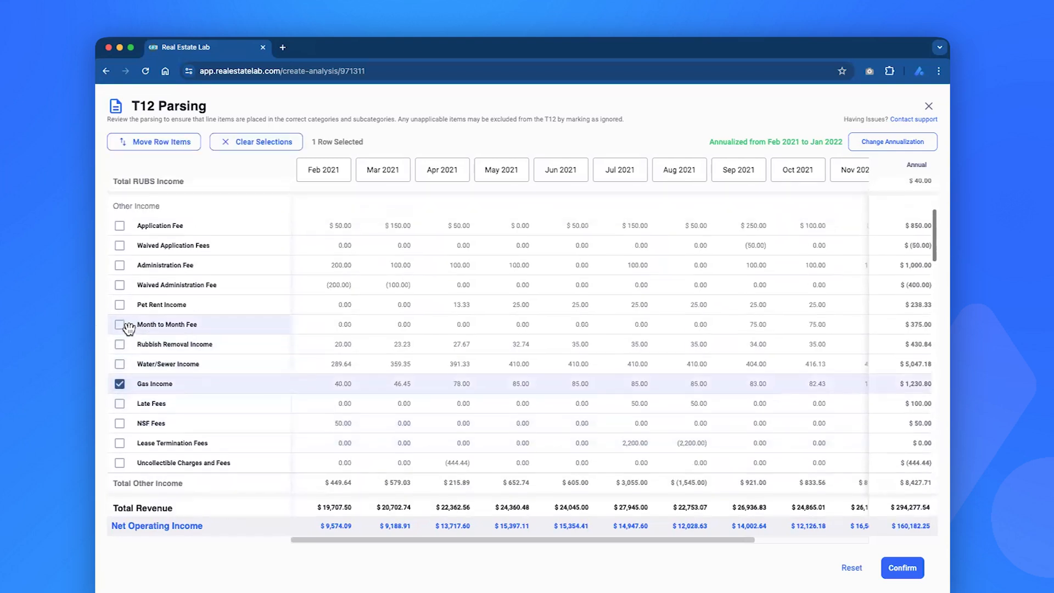
{"action": "left_click", "coordinate": [119, 344]}
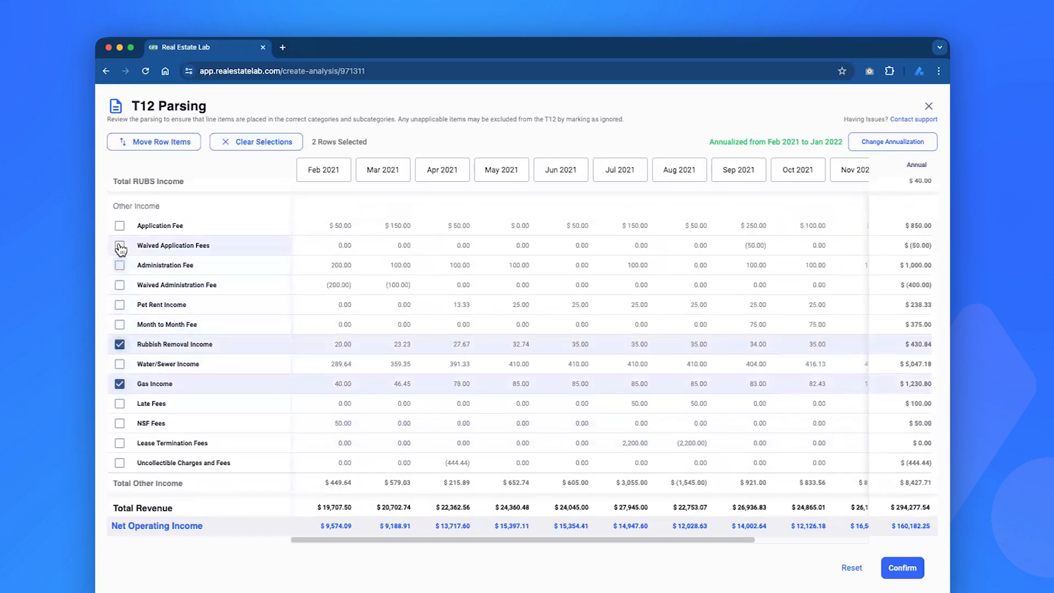
{"action": "left_click", "coordinate": [119, 364]}
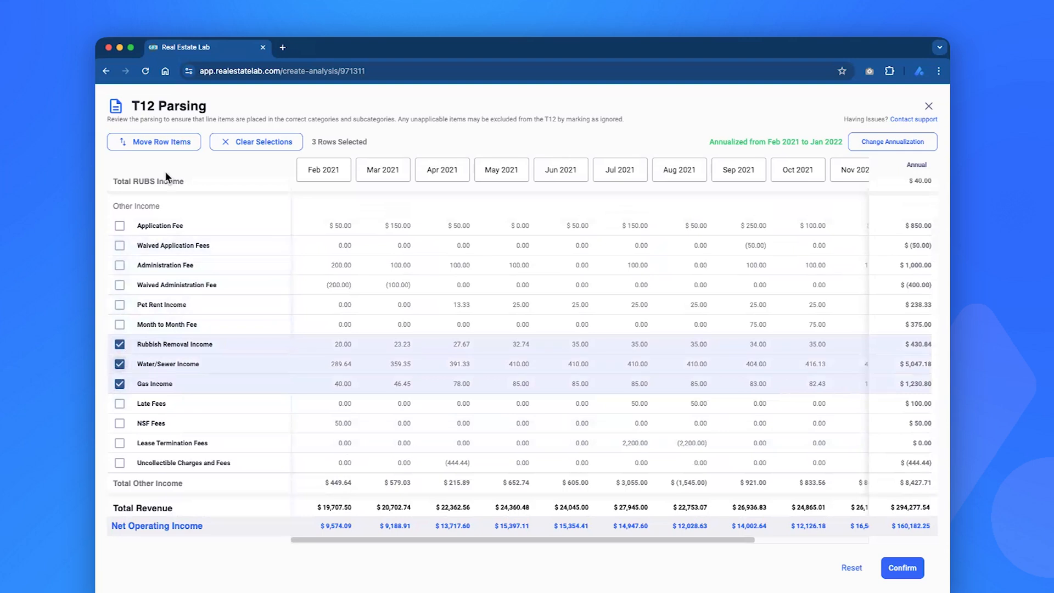
{"action": "left_click", "coordinate": [159, 144]}
{"action": "mouse_move", "coordinate": [138, 178]}
{"action": "scroll", "coordinate": [266, 276], "scroll_direction": "down", "scroll_amount": 2}
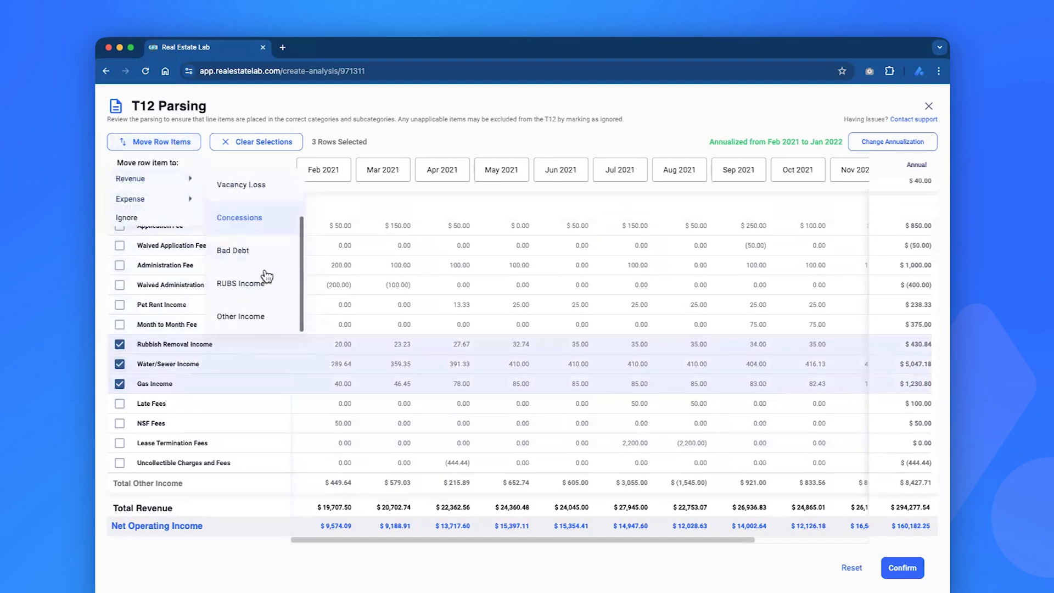
{"action": "left_click", "coordinate": [267, 276]}
{"action": "scroll", "coordinate": [443, 263], "scroll_direction": "up", "scroll_amount": 2}
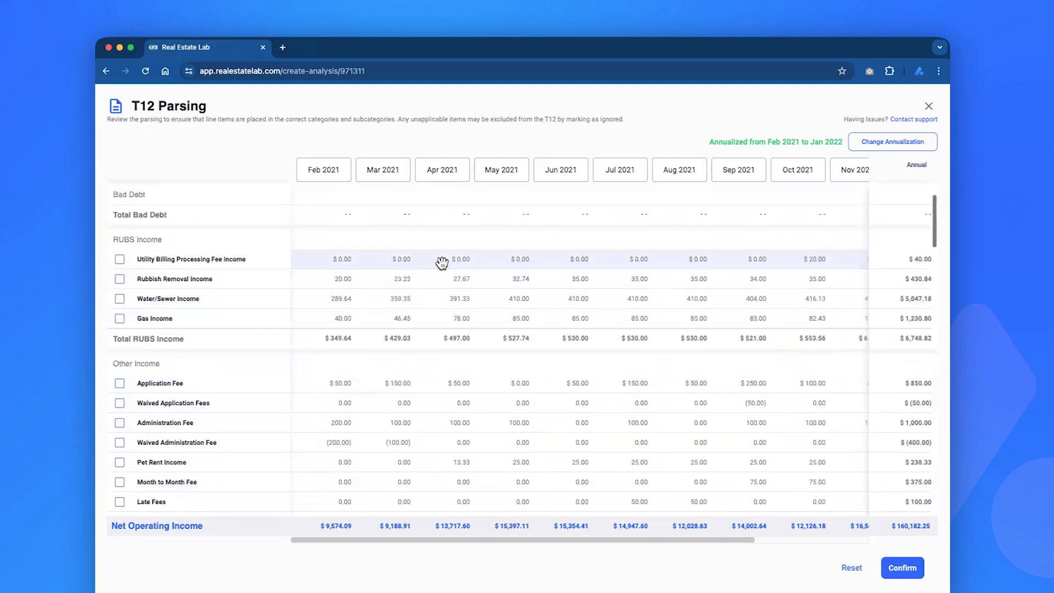
- Exclude the Utility Billing Processing Fee Expense row under Utilities by marking it as ignored
{"action": "scroll", "coordinate": [717, 481], "scroll_direction": "down", "scroll_amount": 15}
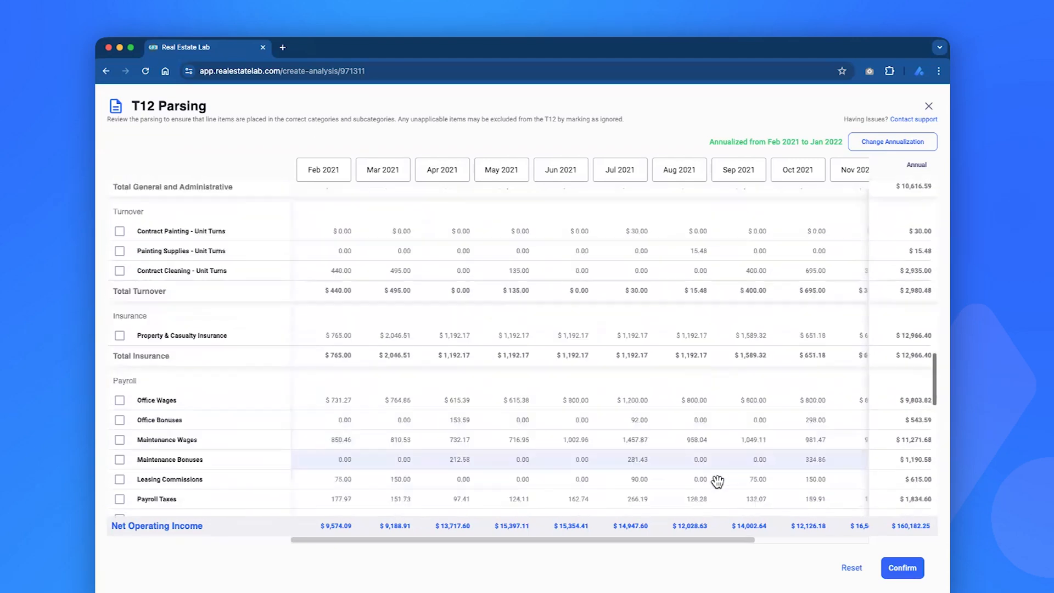
{"action": "scroll", "coordinate": [717, 481], "scroll_direction": "down", "scroll_amount": 3}
{"action": "scroll", "coordinate": [160, 378], "scroll_direction": "down", "scroll_amount": 8}
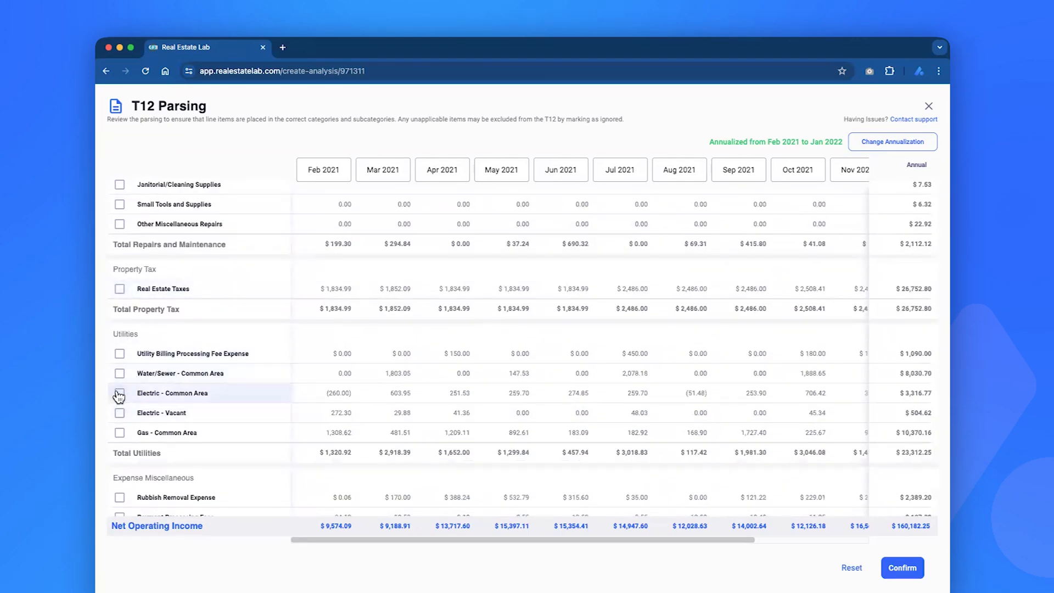
{"action": "left_click", "coordinate": [119, 354]}
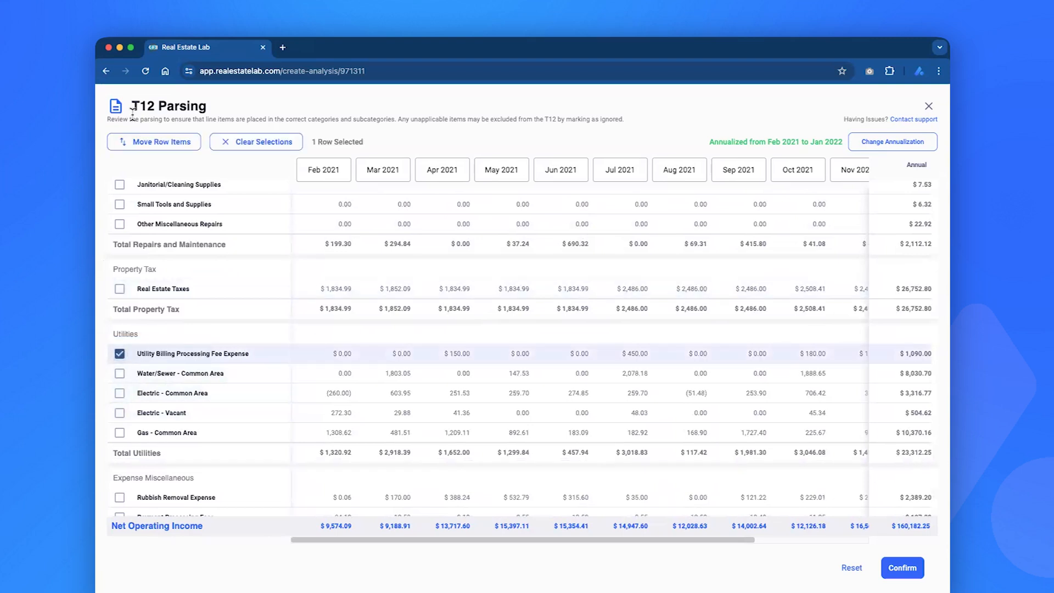
{"action": "left_click", "coordinate": [151, 146]}
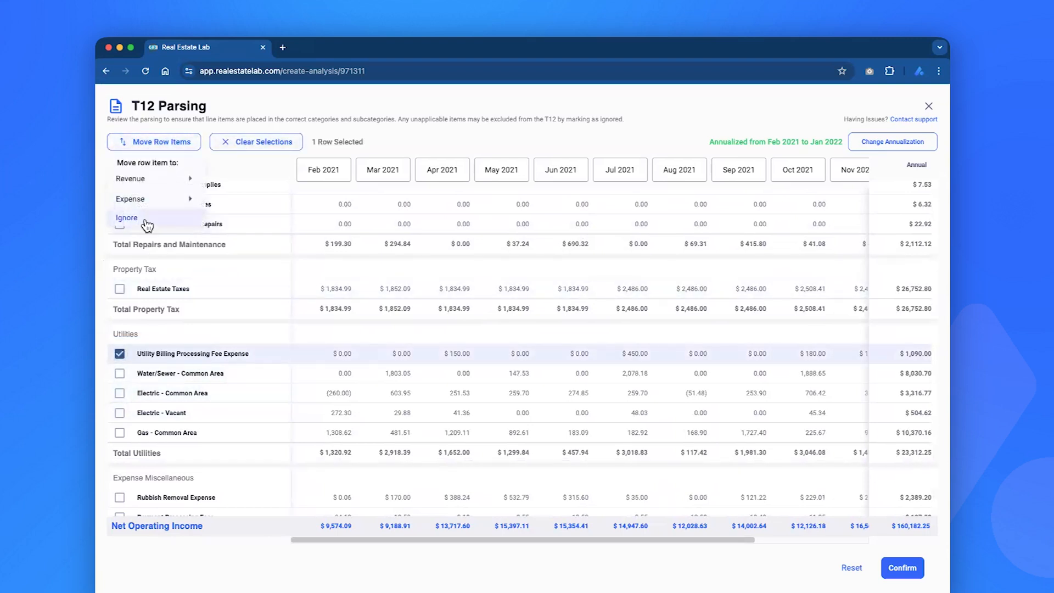
{"action": "left_click", "coordinate": [147, 223]}
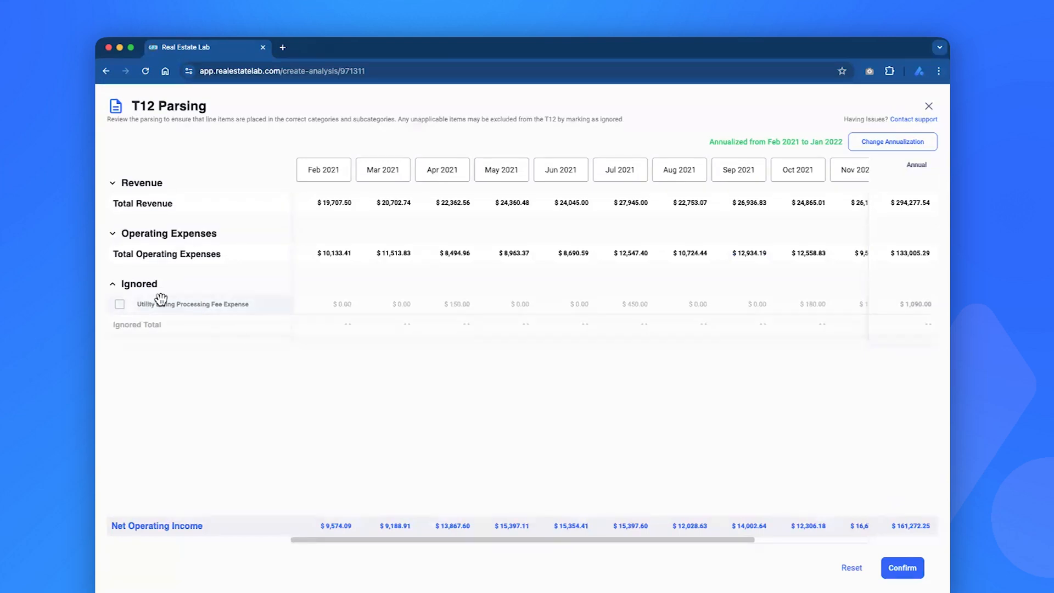
- Review the expanded revenue and expense sections, confirm the T12 parsing, and download the T12 file
{"action": "left_click", "coordinate": [117, 235]}
{"action": "left_click", "coordinate": [148, 186]}
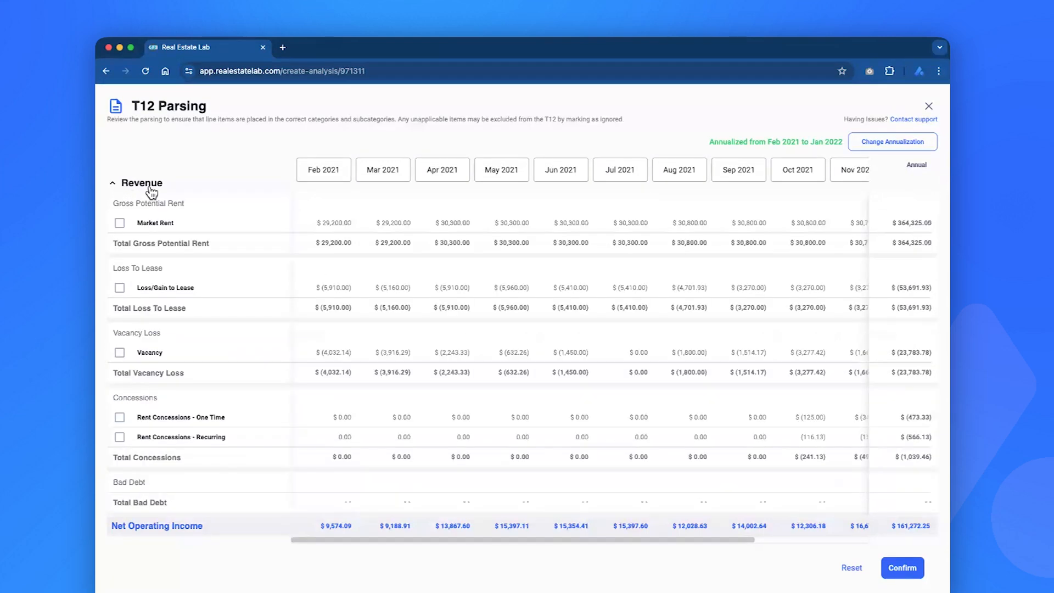
{"action": "scroll", "coordinate": [364, 325], "scroll_direction": "down", "scroll_amount": 15}
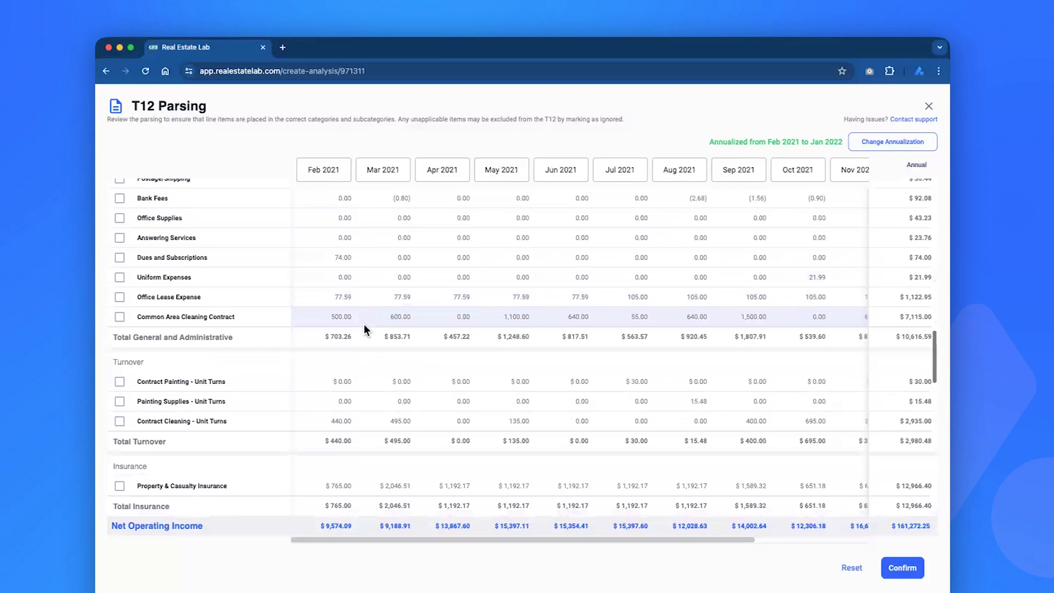
{"action": "scroll", "coordinate": [443, 283], "scroll_direction": "down", "scroll_amount": 10}
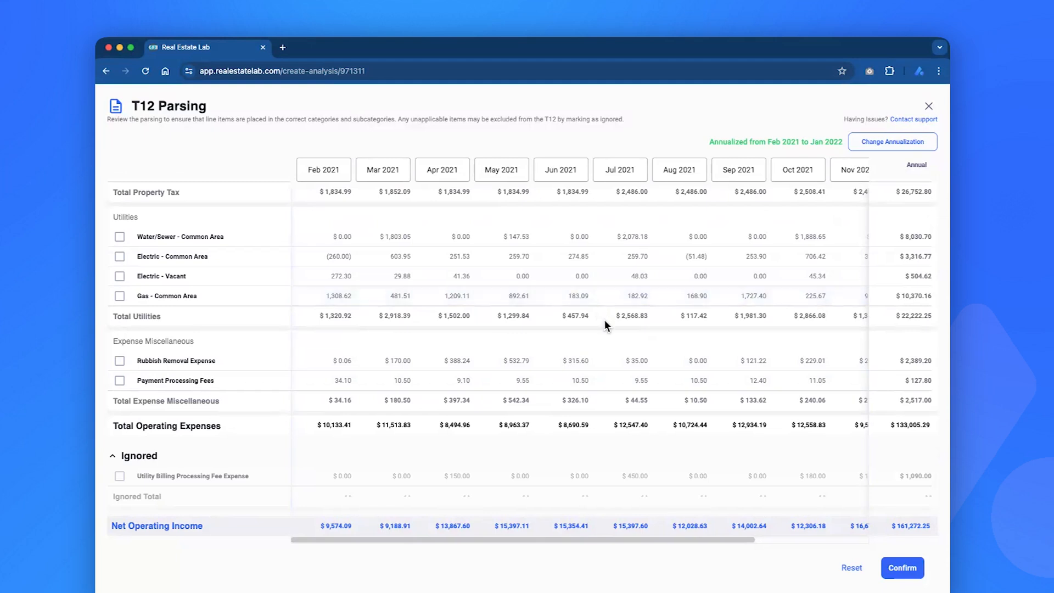
{"action": "left_click", "coordinate": [905, 571]}
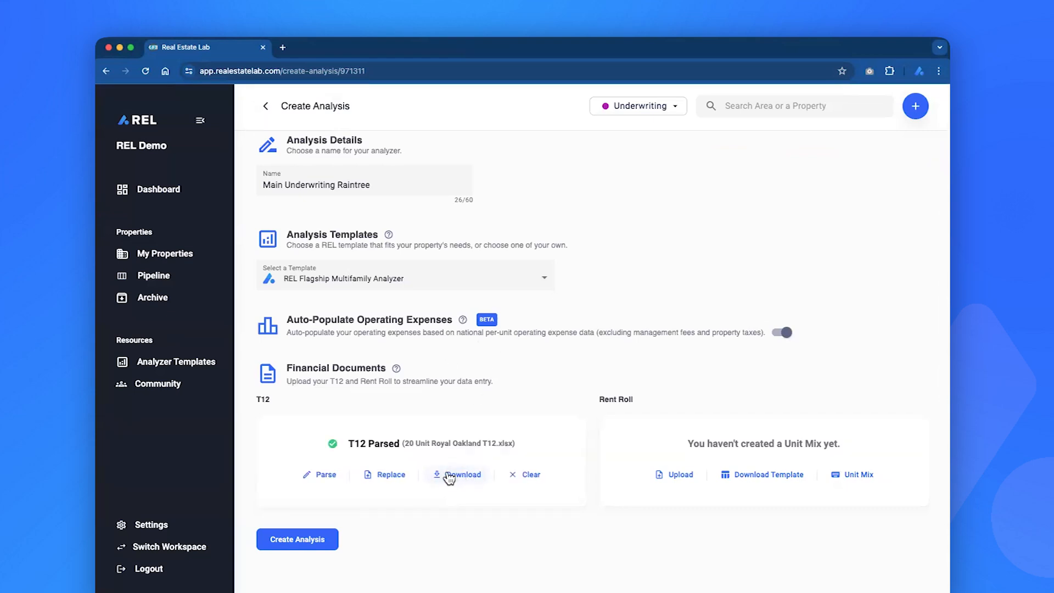
{"action": "left_click", "coordinate": [456, 475]}
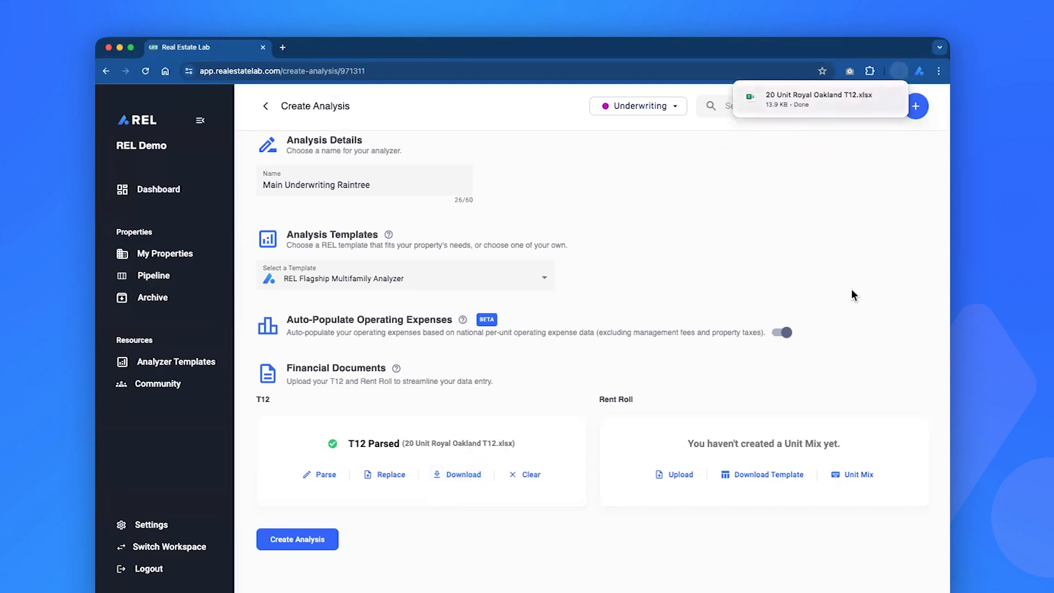
- Switch to Excel, examine the rental loss totals and expense sections of the downloaded T12 workbook, and close it without saving
{"action": "mouse_move", "coordinate": [795, 100]}
{"action": "left_click", "coordinate": [779, 142]}
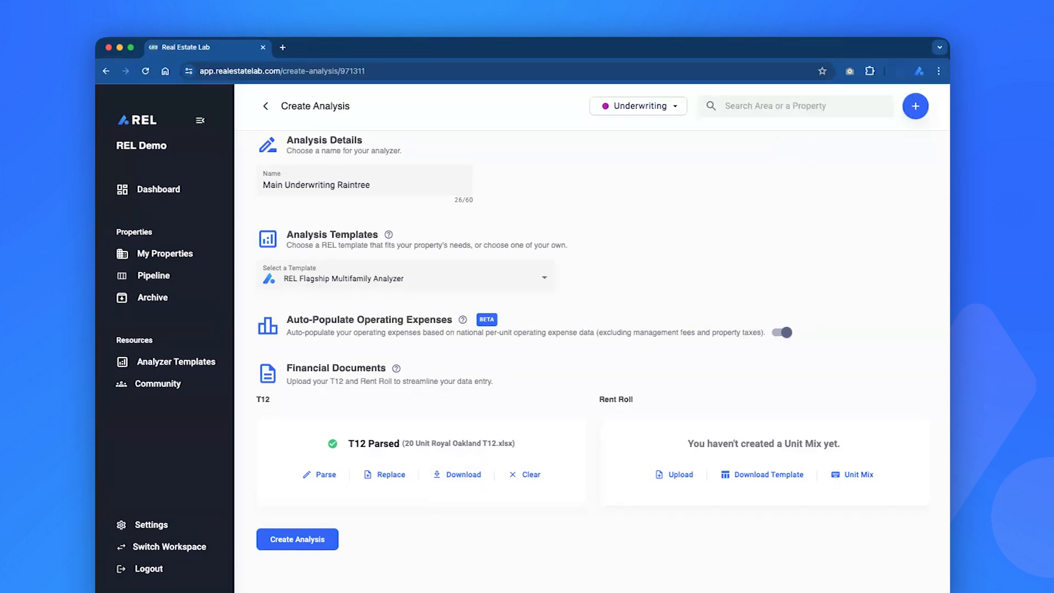
{"action": "key", "text": "super+Tab"}
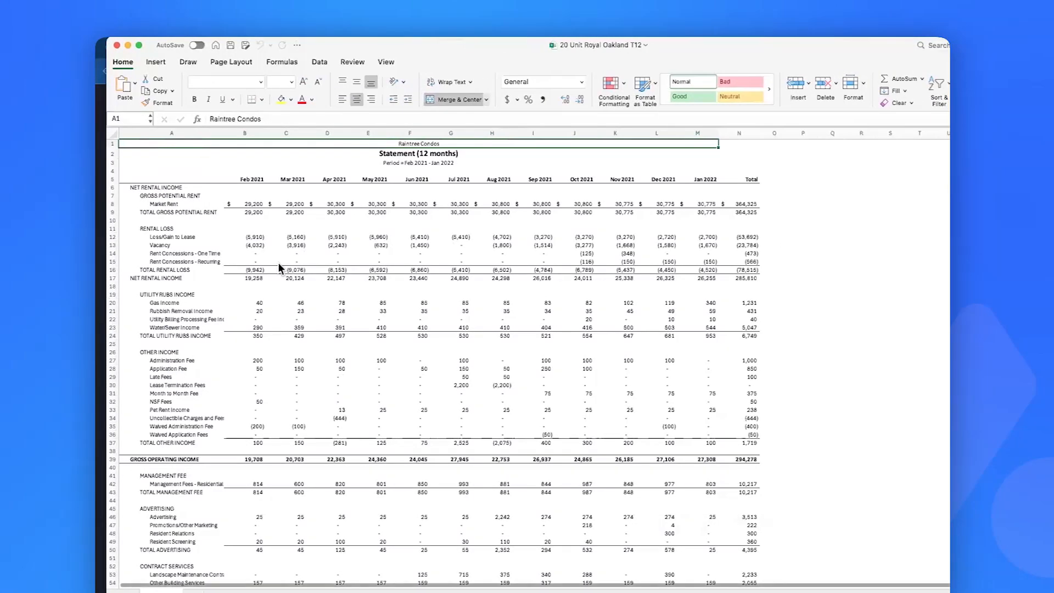
{"action": "left_click", "coordinate": [255, 270]}
{"action": "double_click", "coordinate": [296, 269]}
{"action": "left_click", "coordinate": [353, 269]}
{"action": "scroll", "coordinate": [331, 352], "scroll_direction": "down", "scroll_amount": 20}
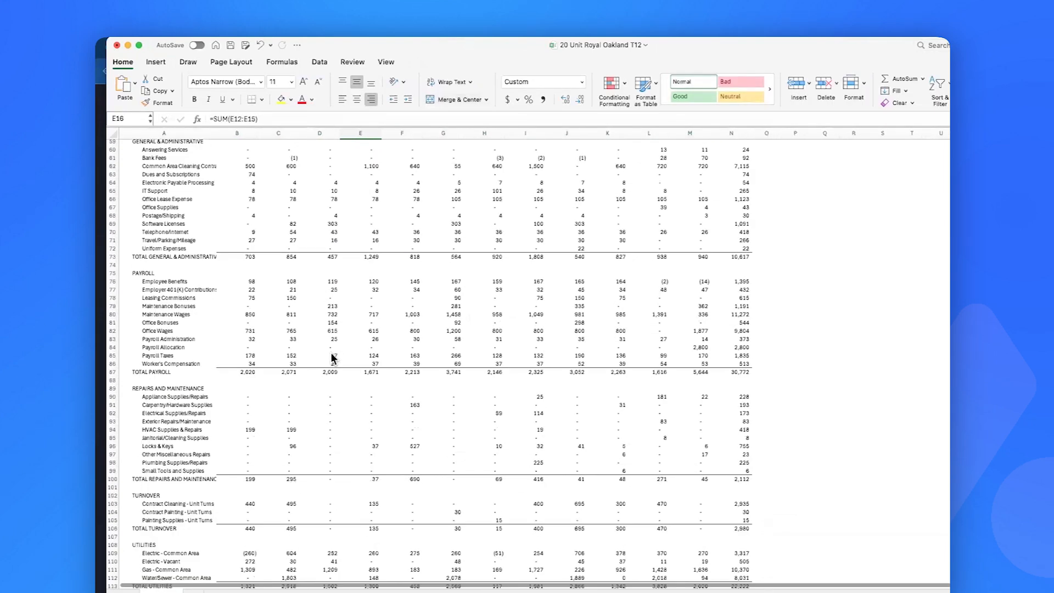
{"action": "scroll", "coordinate": [330, 352], "scroll_direction": "down", "scroll_amount": 5}
{"action": "scroll", "coordinate": [330, 353], "scroll_direction": "up", "scroll_amount": 20}
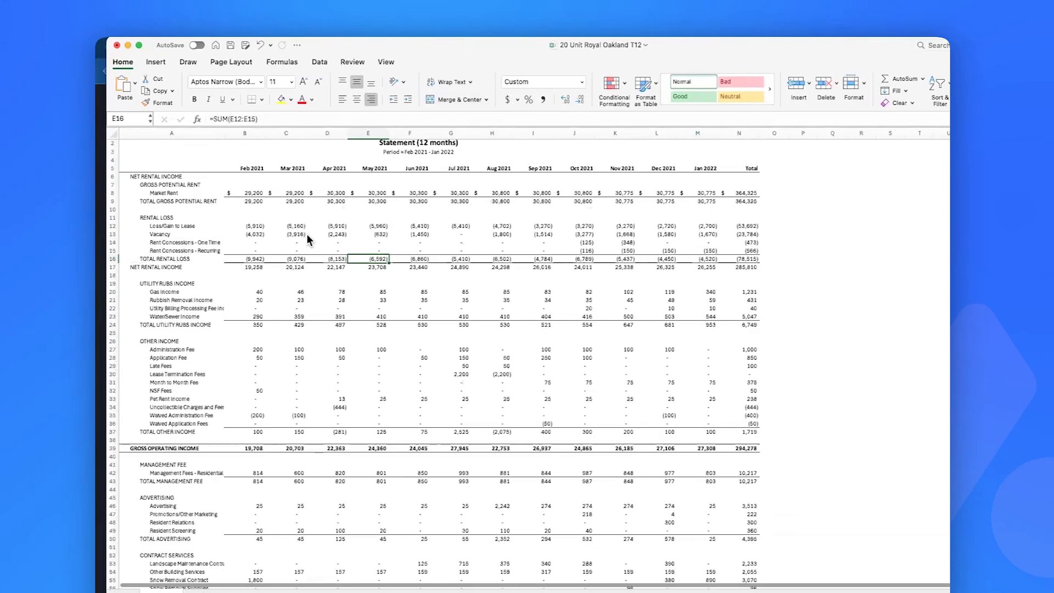
{"action": "left_click", "coordinate": [117, 45]}
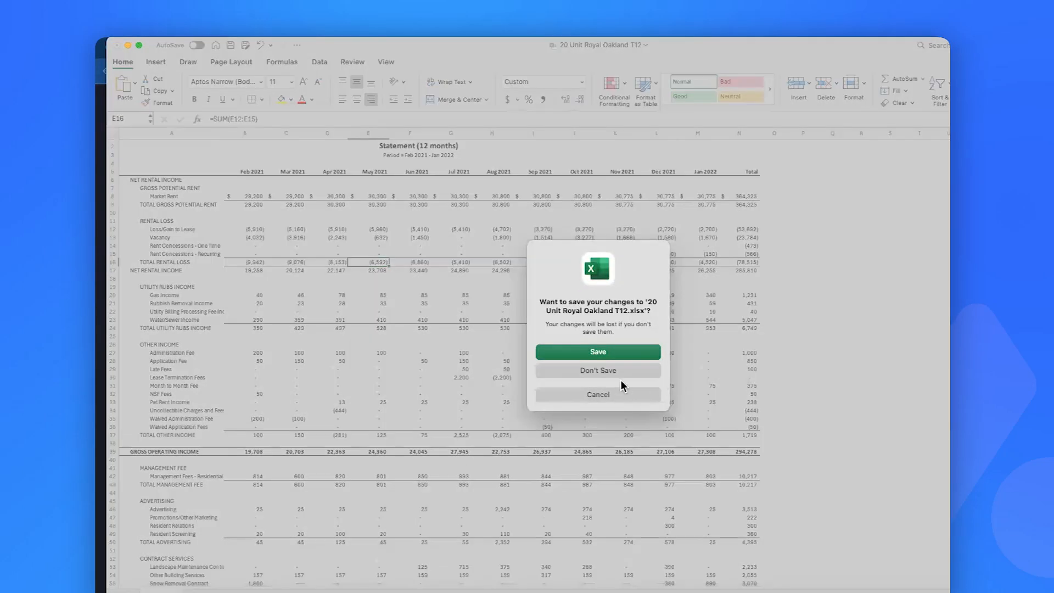
{"action": "left_click", "coordinate": [614, 371]}
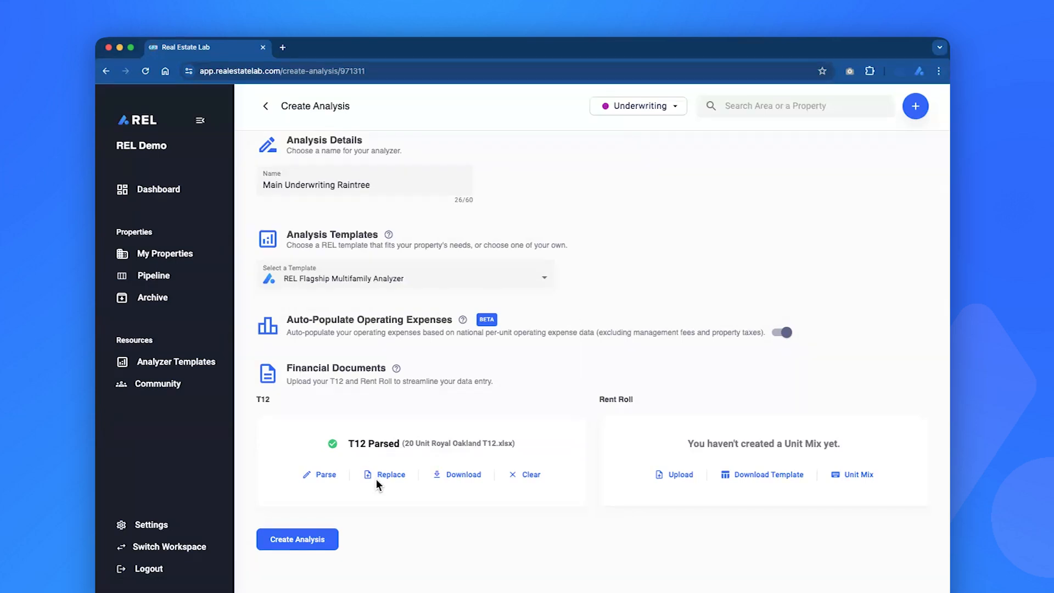
- Upload Royal Oakland May 31 Rent Roll.xlsx as the analysis's rent roll
{"action": "mouse_move", "coordinate": [671, 589]}
{"action": "left_click", "coordinate": [939, 588]}
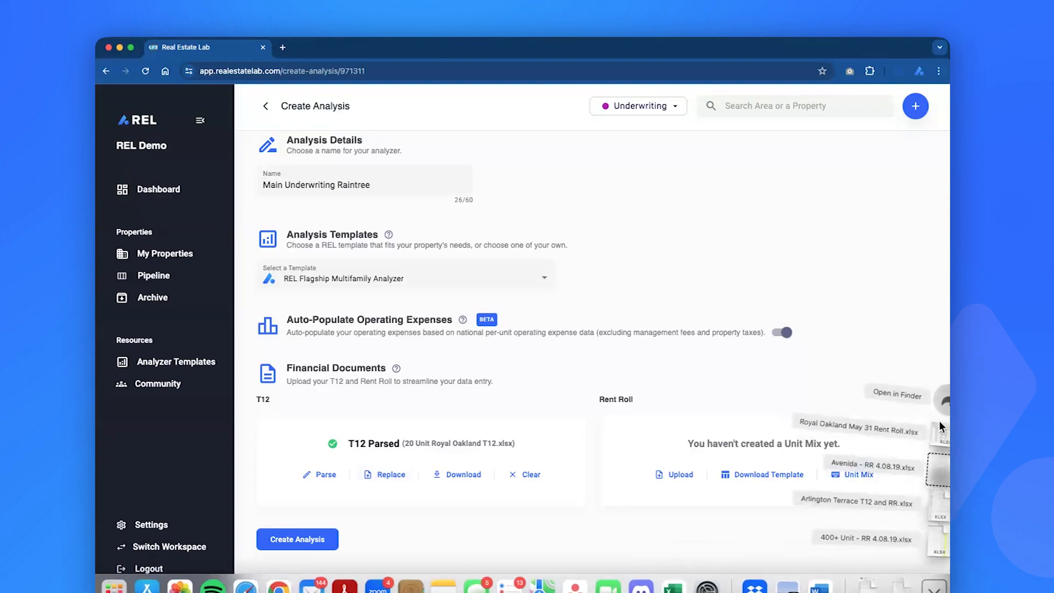
{"action": "left_click_drag", "start_coordinate": [943, 426], "coordinate": [720, 450]}
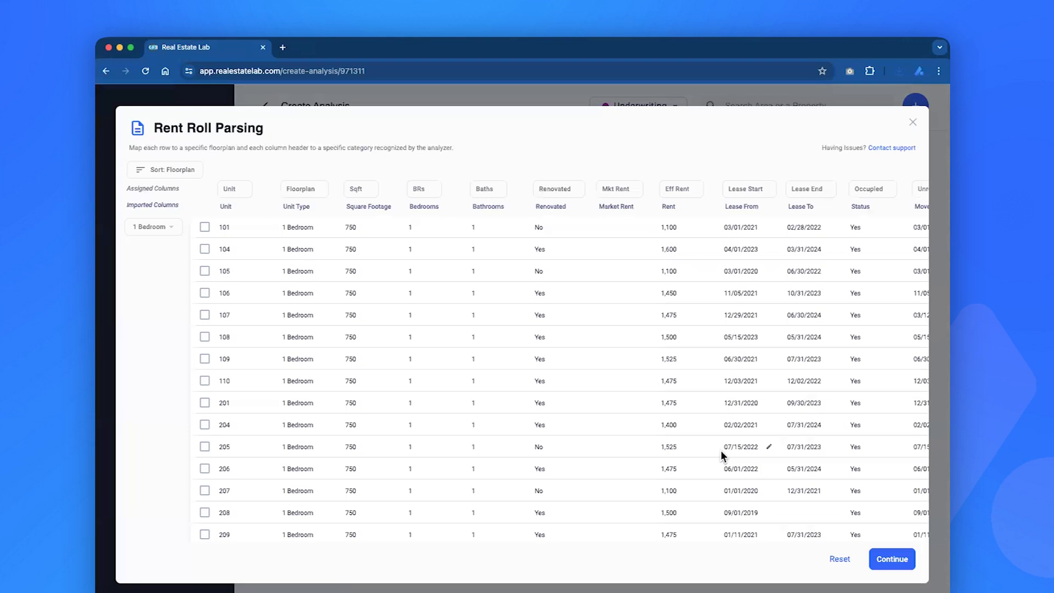
- Examine the parsed rent roll's floorplan groups, column assignments and the Renovated column's category choices, and proceed to the unit mix
{"action": "scroll", "coordinate": [390, 262], "scroll_direction": "down", "scroll_amount": 5}
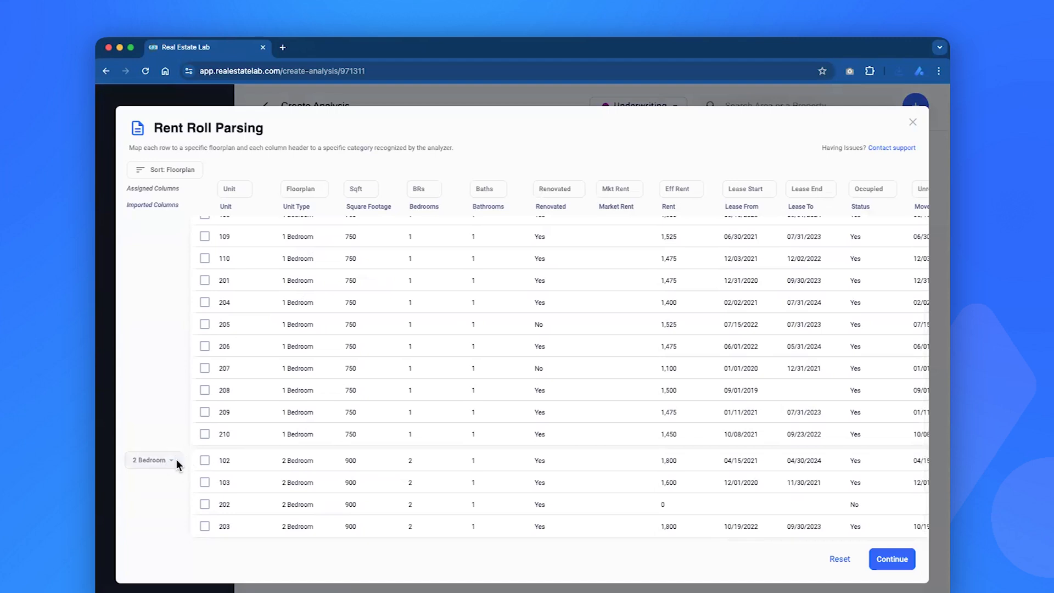
{"action": "scroll", "coordinate": [179, 353], "scroll_direction": "up", "scroll_amount": 5}
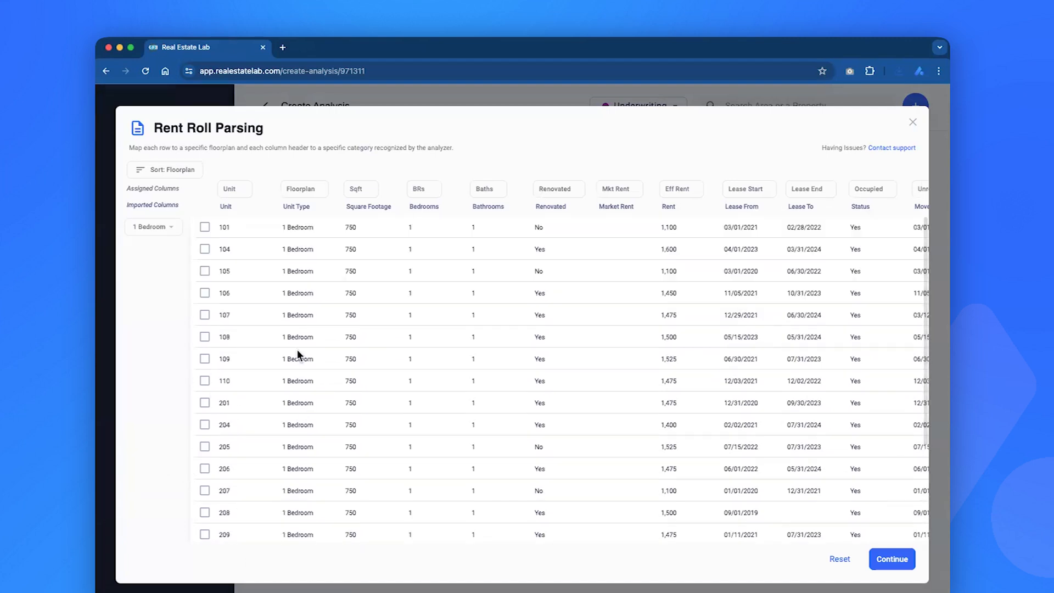
{"action": "scroll", "coordinate": [308, 438], "scroll_direction": "down", "scroll_amount": 1}
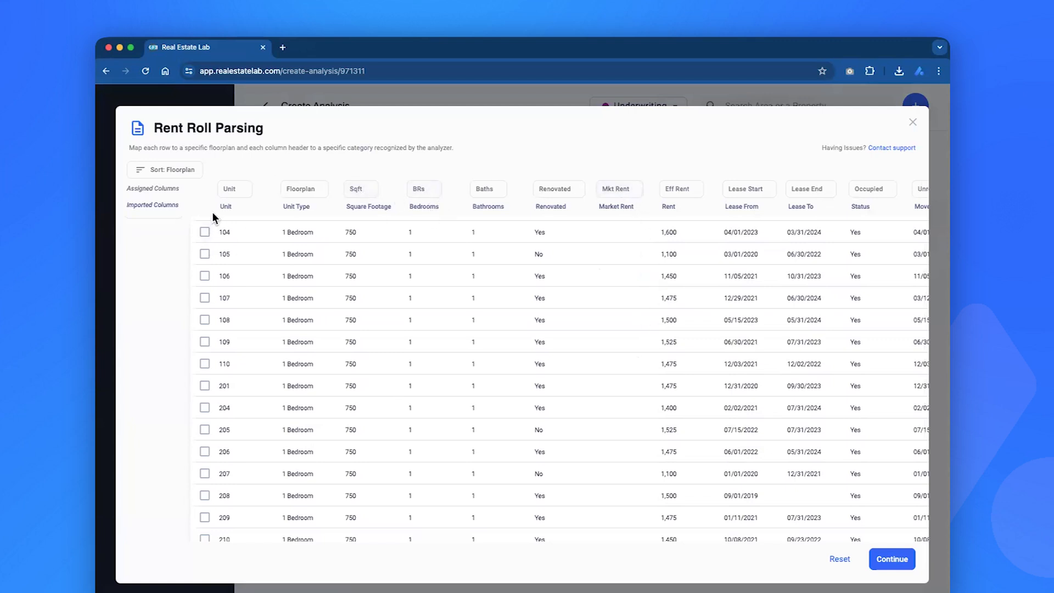
{"action": "double_click", "coordinate": [163, 205]}
{"action": "left_click", "coordinate": [236, 204]}
{"action": "left_click", "coordinate": [553, 196]}
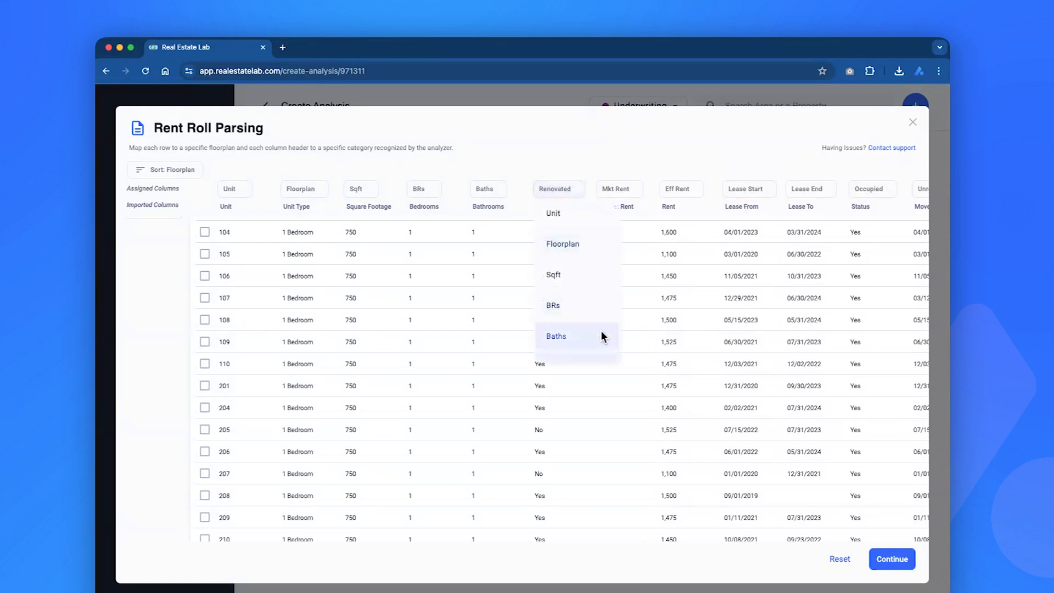
{"action": "scroll", "coordinate": [601, 275], "scroll_direction": "down", "scroll_amount": 3}
{"action": "left_click", "coordinate": [624, 161]}
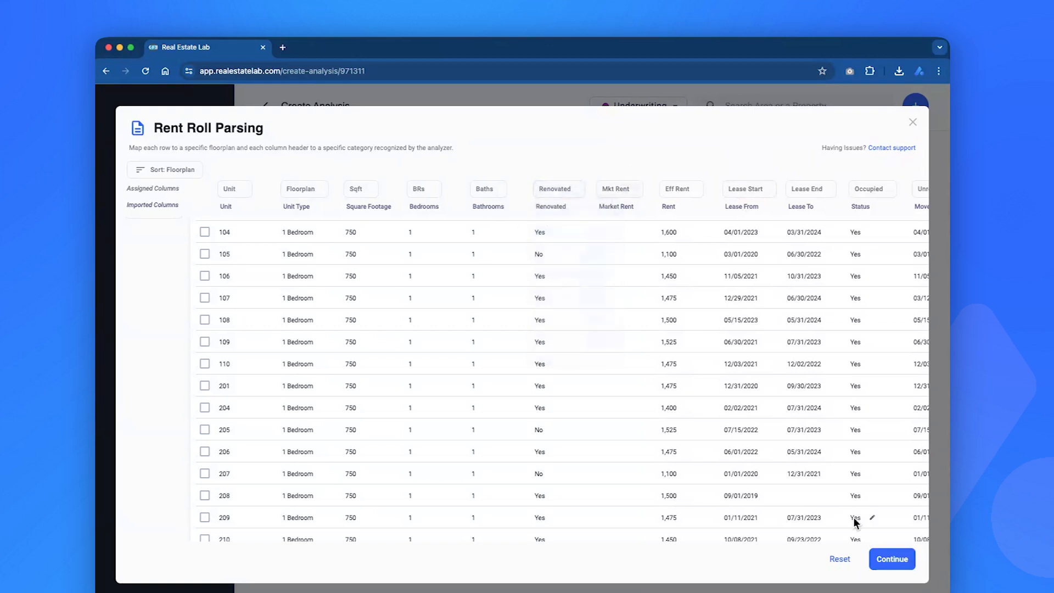
{"action": "left_click", "coordinate": [891, 558]}
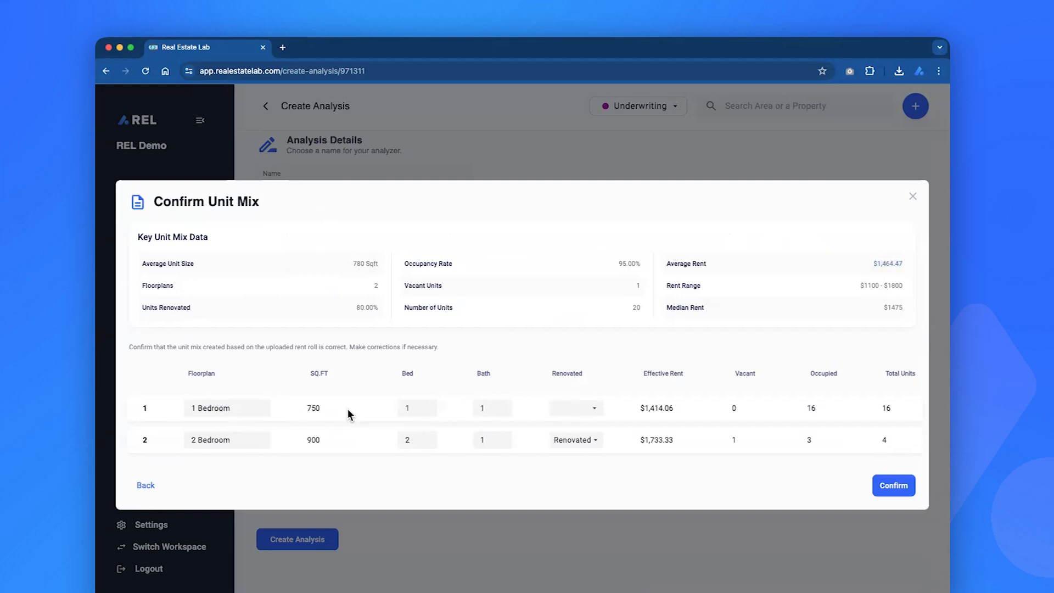
- Return to the rent roll parsing and assign units 101, 105 and 207 to a new floorplan named "1 Bed Classic"
{"action": "left_click", "coordinate": [142, 486]}
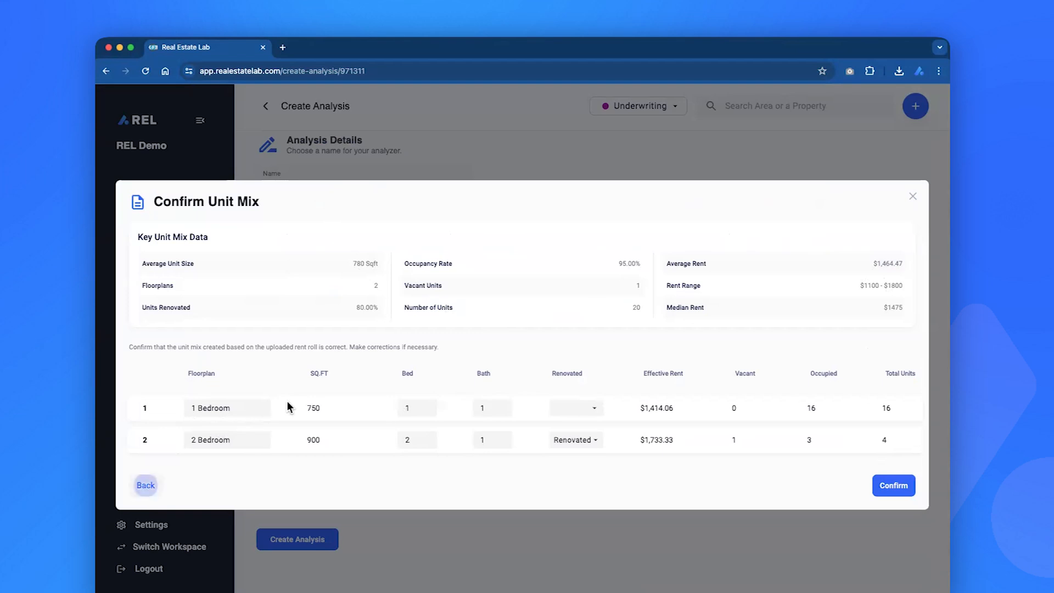
{"action": "scroll", "coordinate": [233, 355], "scroll_direction": "down", "scroll_amount": 3}
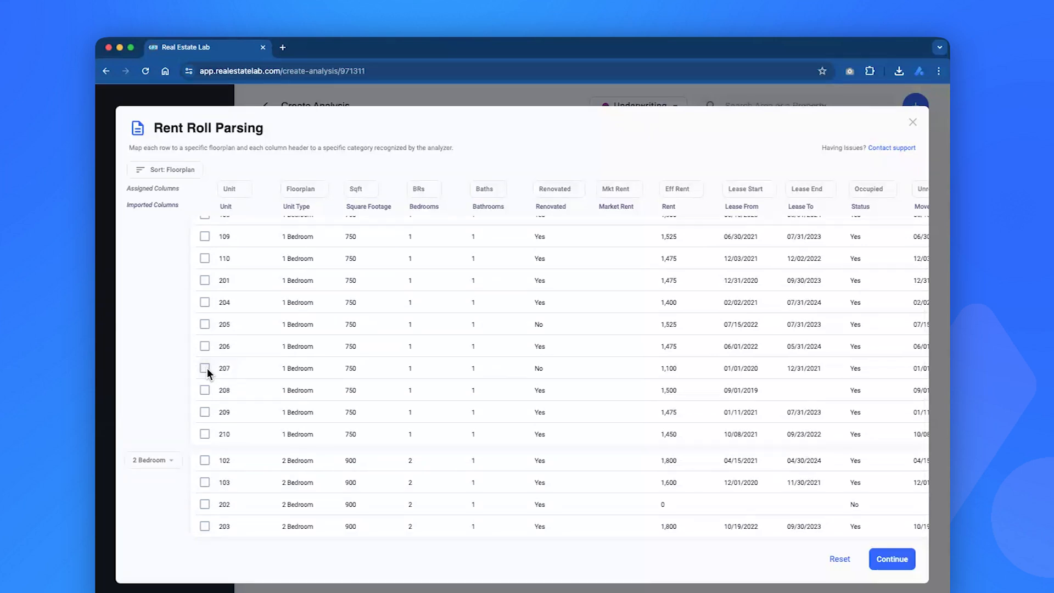
{"action": "left_click", "coordinate": [205, 367]}
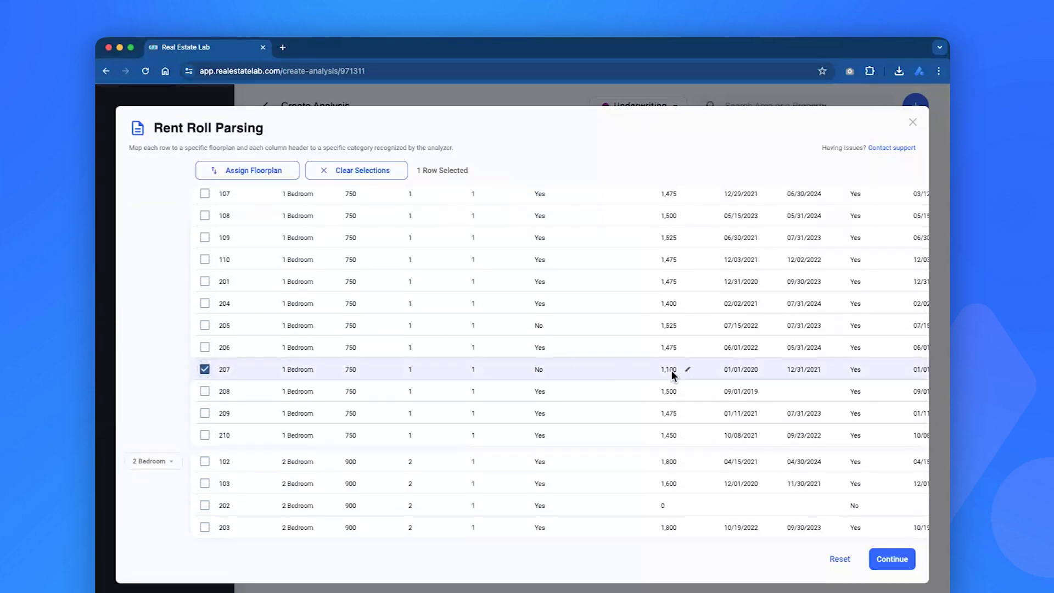
{"action": "scroll", "coordinate": [669, 371], "scroll_direction": "up", "scroll_amount": 2}
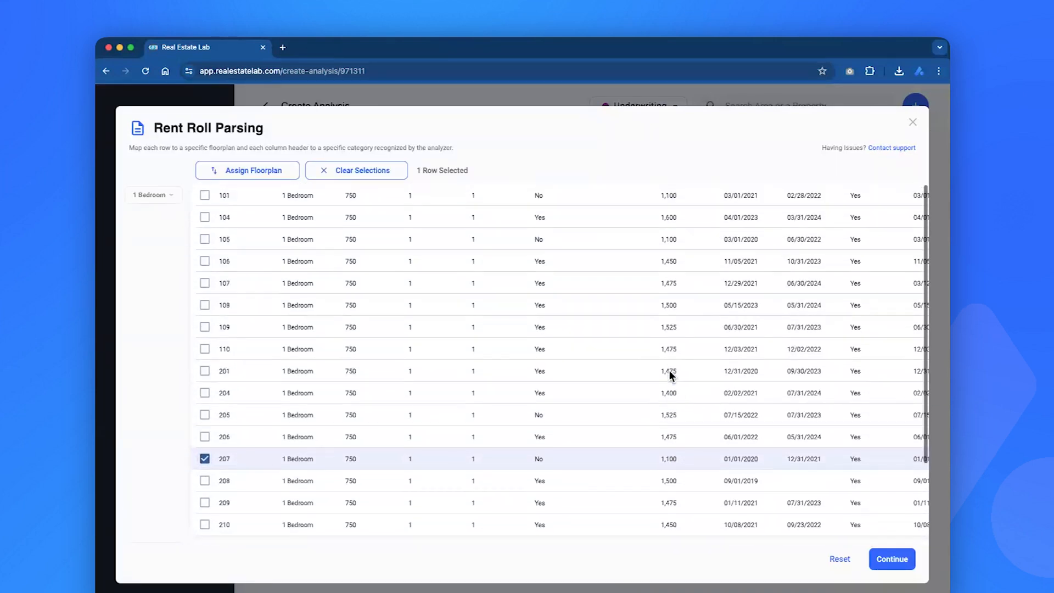
{"action": "left_click", "coordinate": [205, 240]}
{"action": "left_click", "coordinate": [205, 195]}
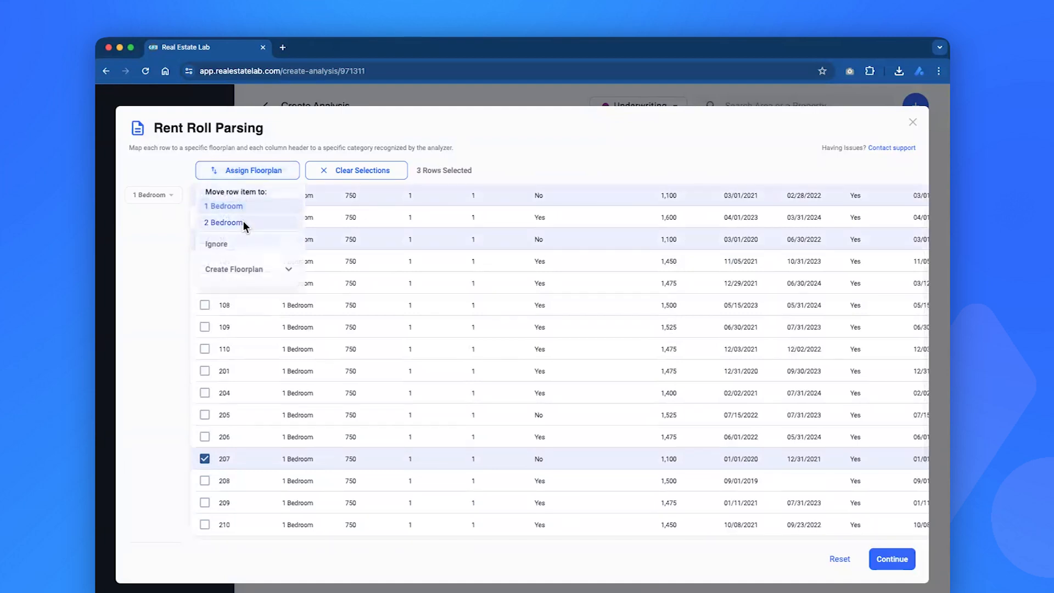
{"action": "left_click", "coordinate": [285, 270]}
{"action": "left_click", "coordinate": [260, 300]}
{"action": "type", "text": "1 Bed Classic"}
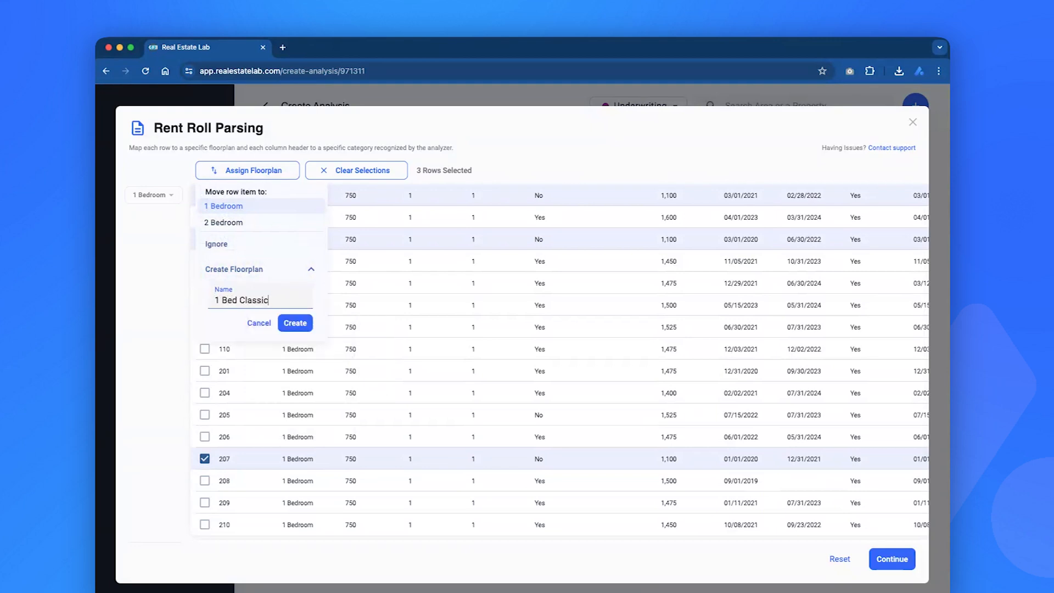
{"action": "left_click", "coordinate": [289, 324]}
- Move all remaining 1 Bedroom units to a new floorplan named "1 Bed Renovated"
{"action": "left_click", "coordinate": [158, 227]}
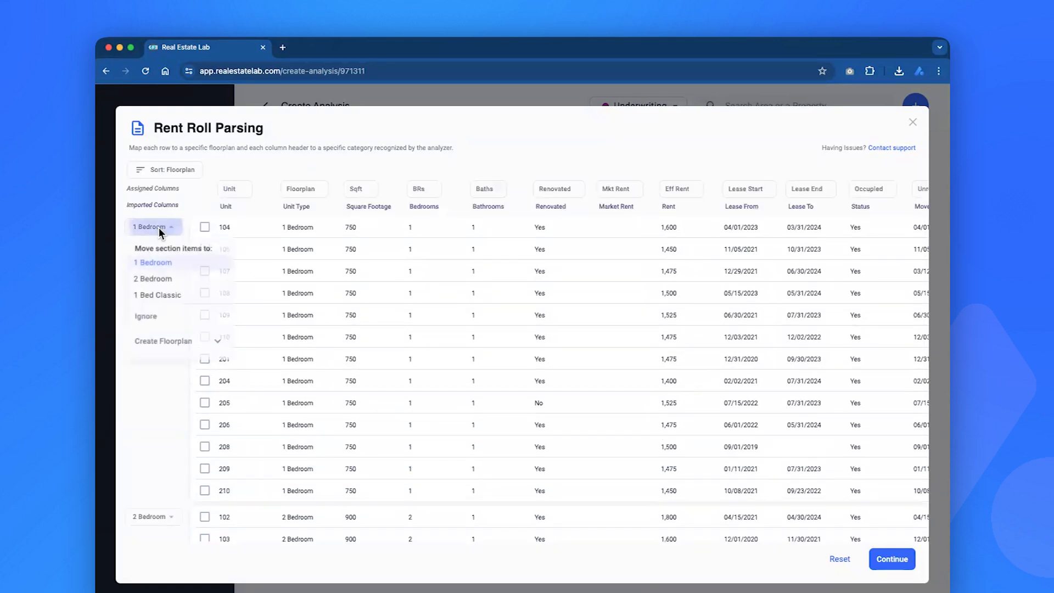
{"action": "left_click", "coordinate": [192, 341]}
{"action": "left_click", "coordinate": [189, 350]}
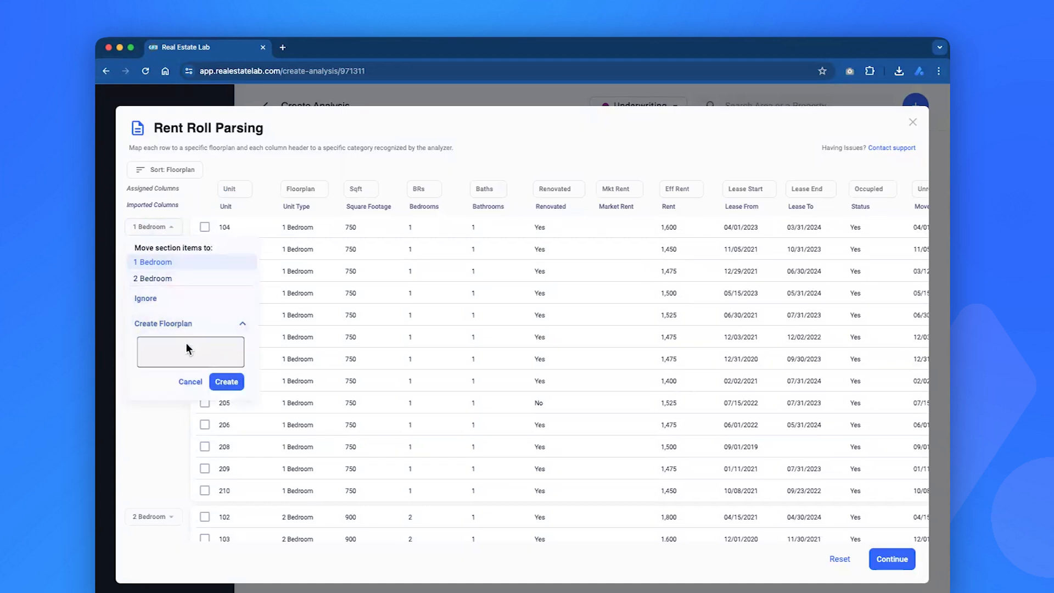
{"action": "type", "text": "1 Bed Renovated"}
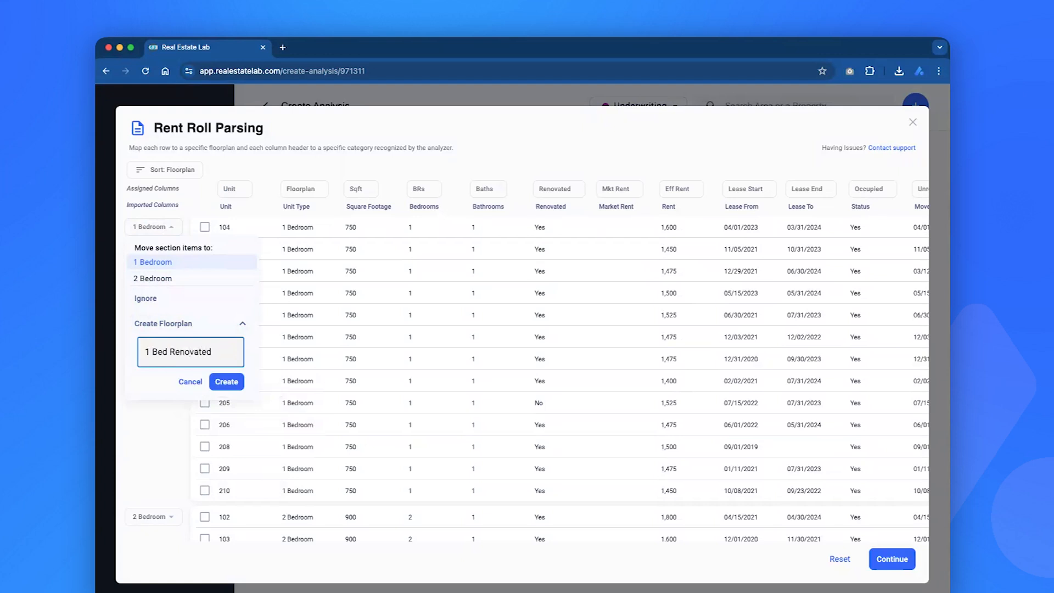
{"action": "left_click", "coordinate": [225, 382]}
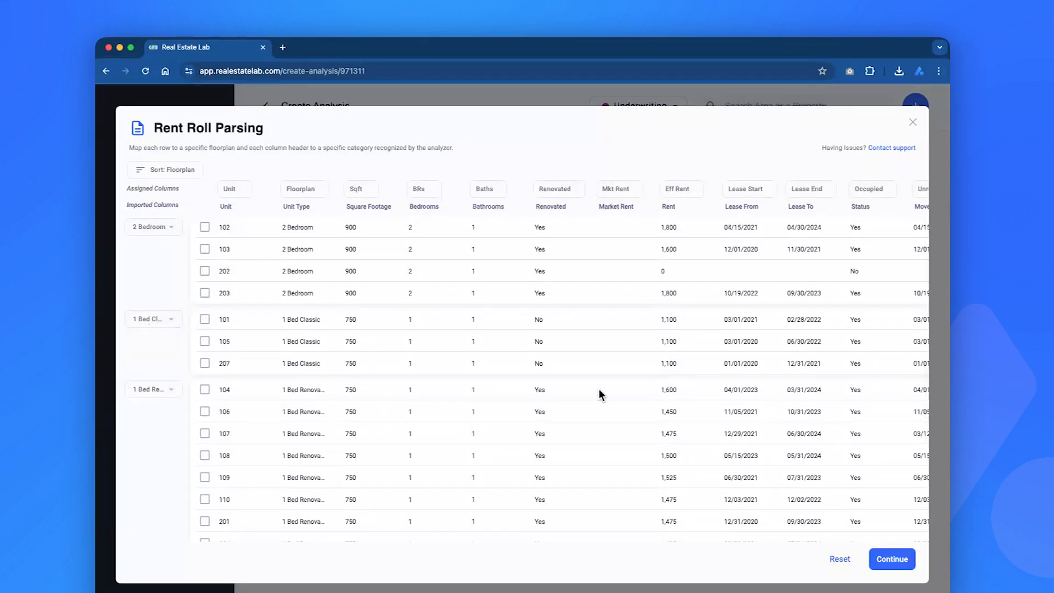
- Check the regrouped rent roll rows and confirm the resulting unit mix
{"action": "scroll", "coordinate": [337, 428], "scroll_direction": "down", "scroll_amount": 3}
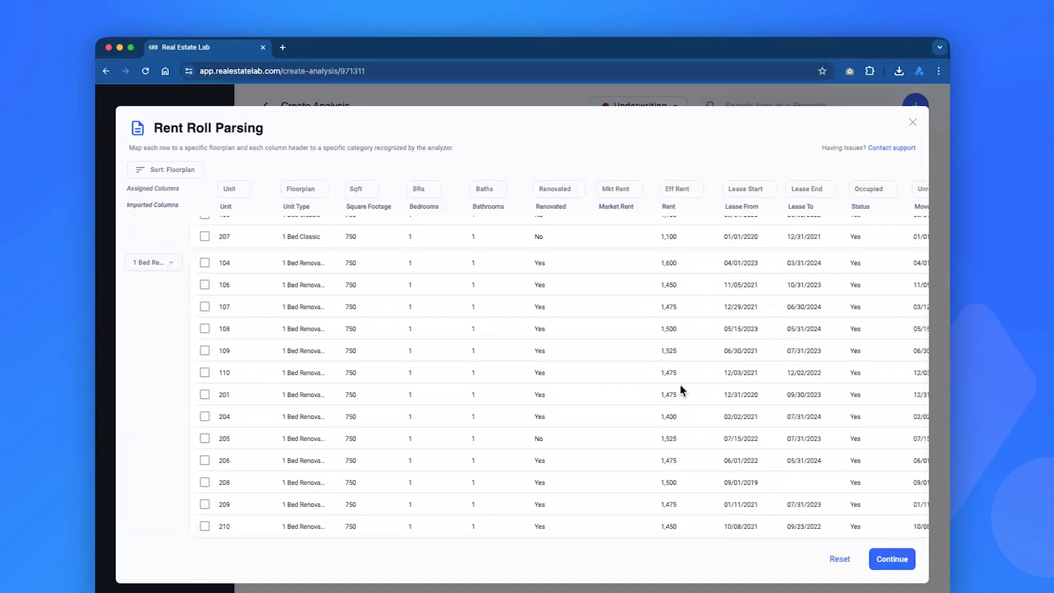
{"action": "left_click", "coordinate": [889, 558]}
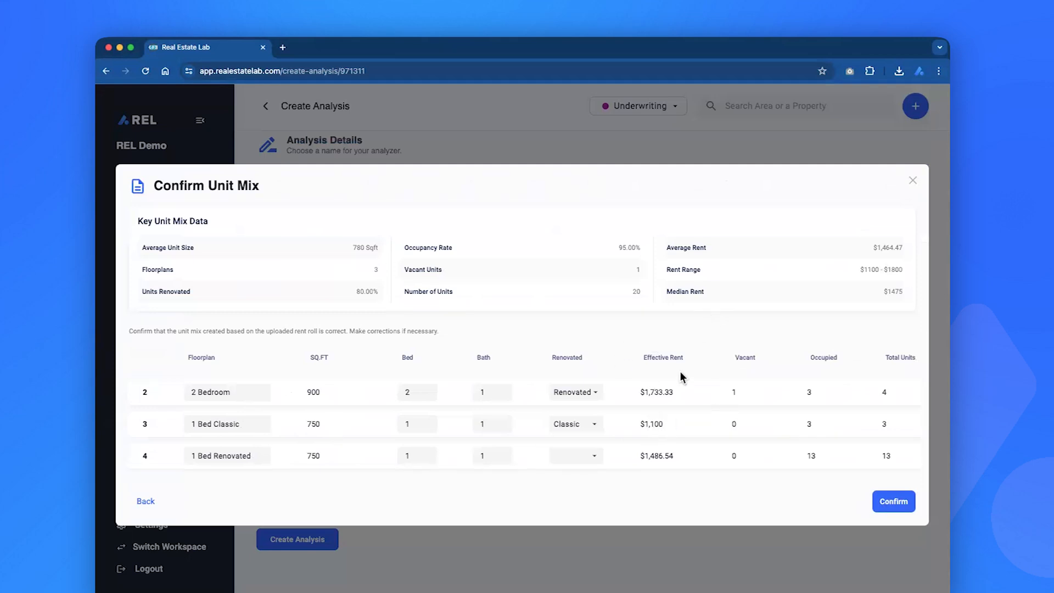
{"action": "left_click", "coordinate": [885, 503]}
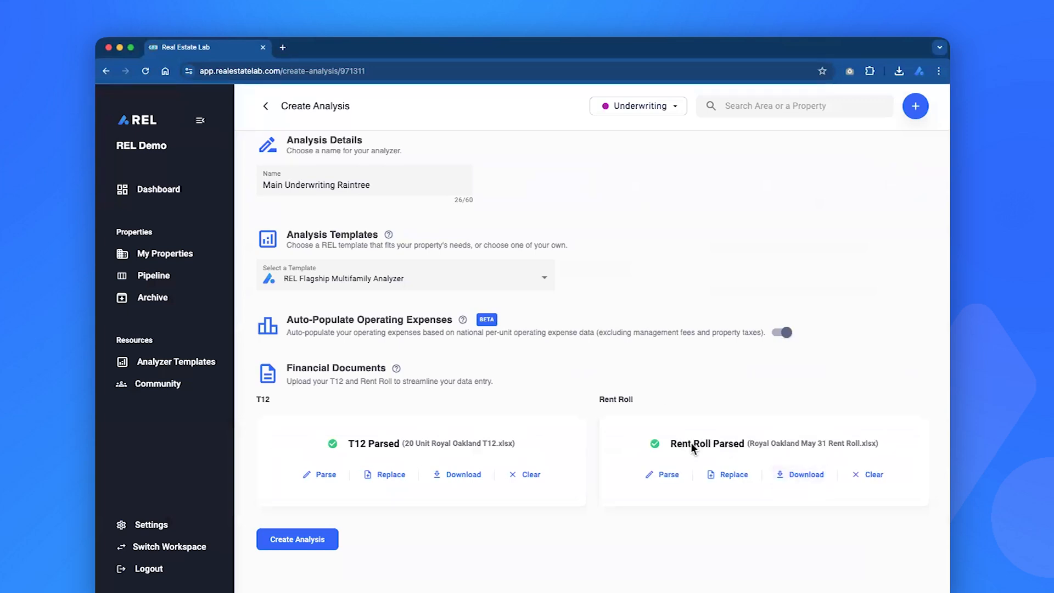
- Download the parsed rent roll and examine its unit list and unit mix summary sheets in Excel
{"action": "left_click", "coordinate": [801, 473]}
{"action": "left_click_drag", "start_coordinate": [97, 154], "coordinate": [505, 52]}
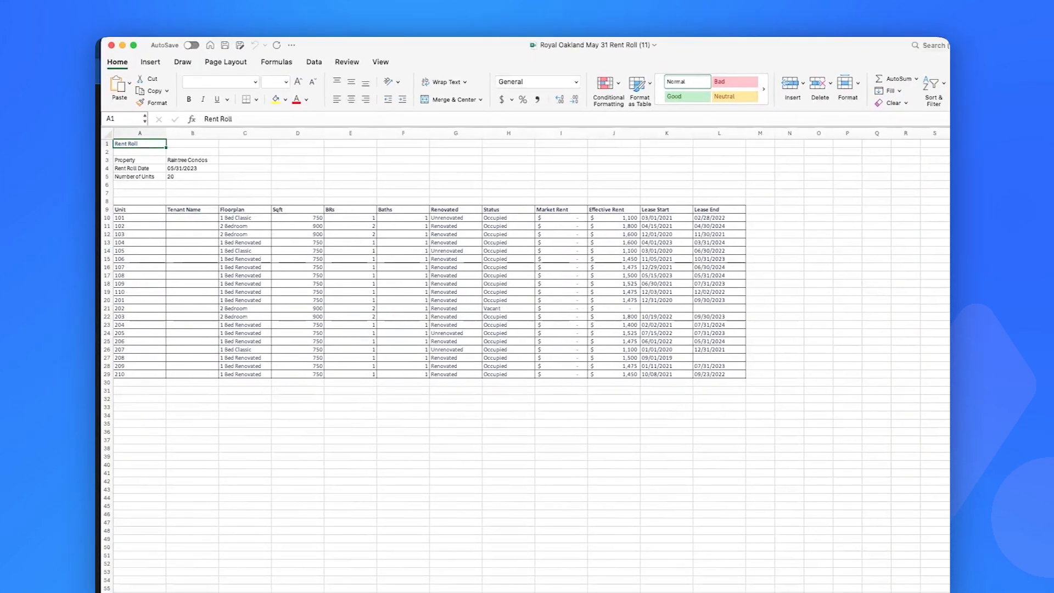
{"action": "left_click", "coordinate": [157, 592]}
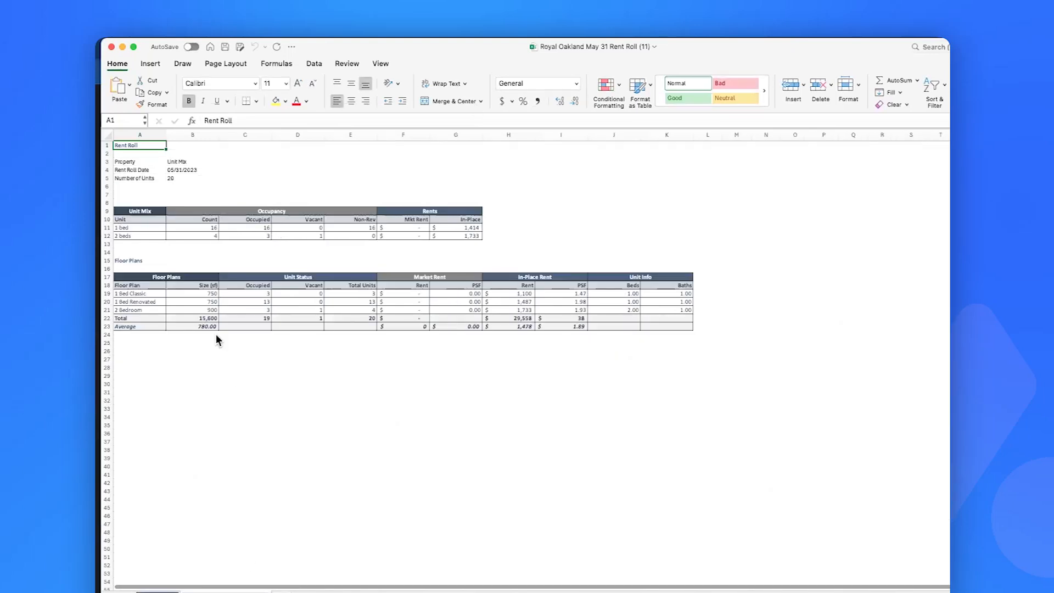
{"action": "left_click", "coordinate": [225, 591]}
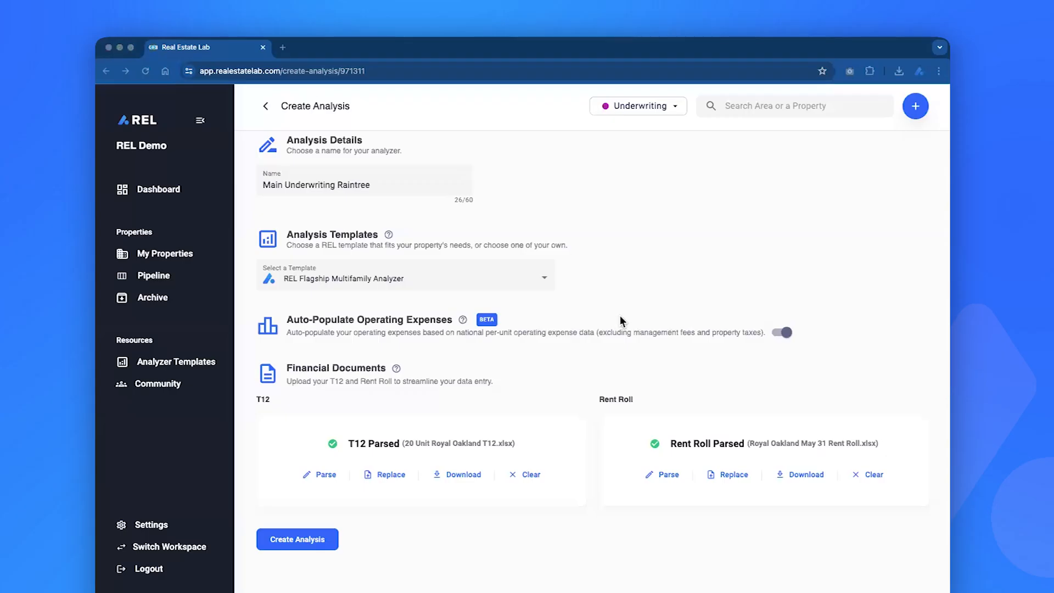
- Create the analysis with the parsed T12 and rent roll, and open the Main Underwriting Raintree spreadsheet in Google Sheets
{"action": "left_click", "coordinate": [332, 538]}
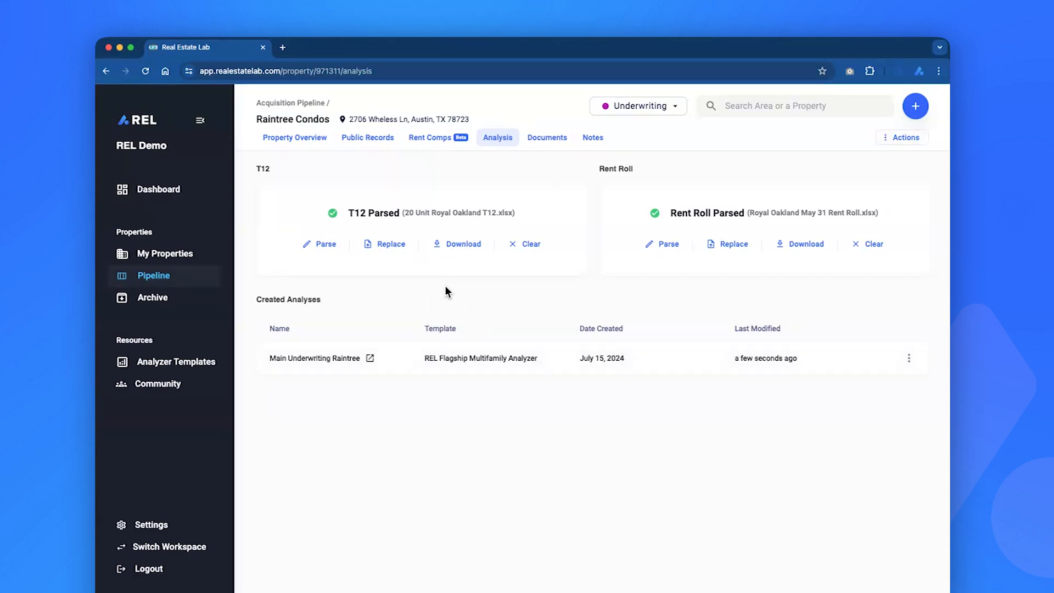
{"action": "left_click", "coordinate": [473, 351]}
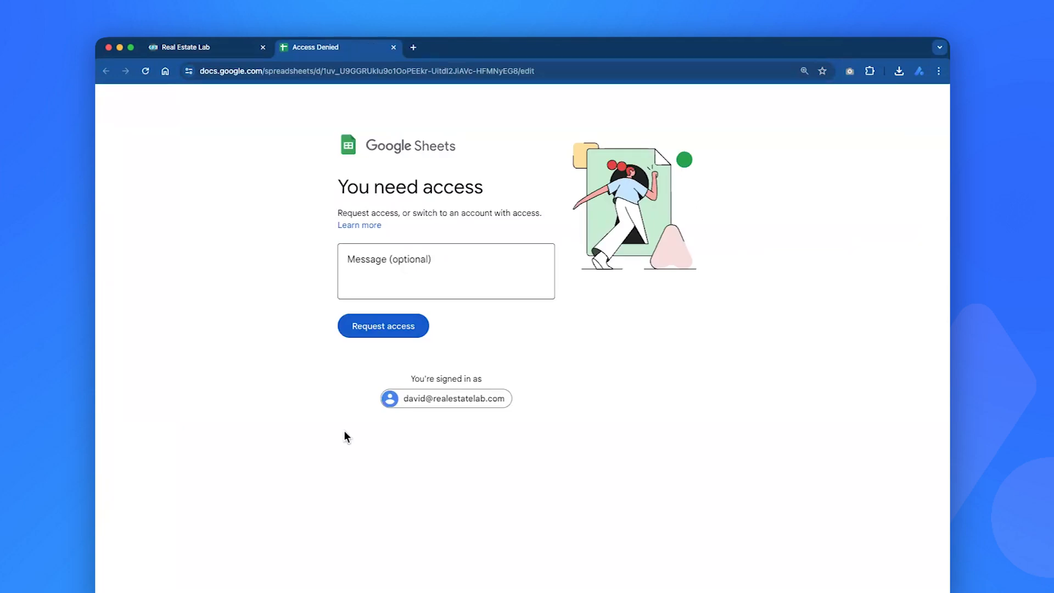
{"action": "key", "text": "super+w"}
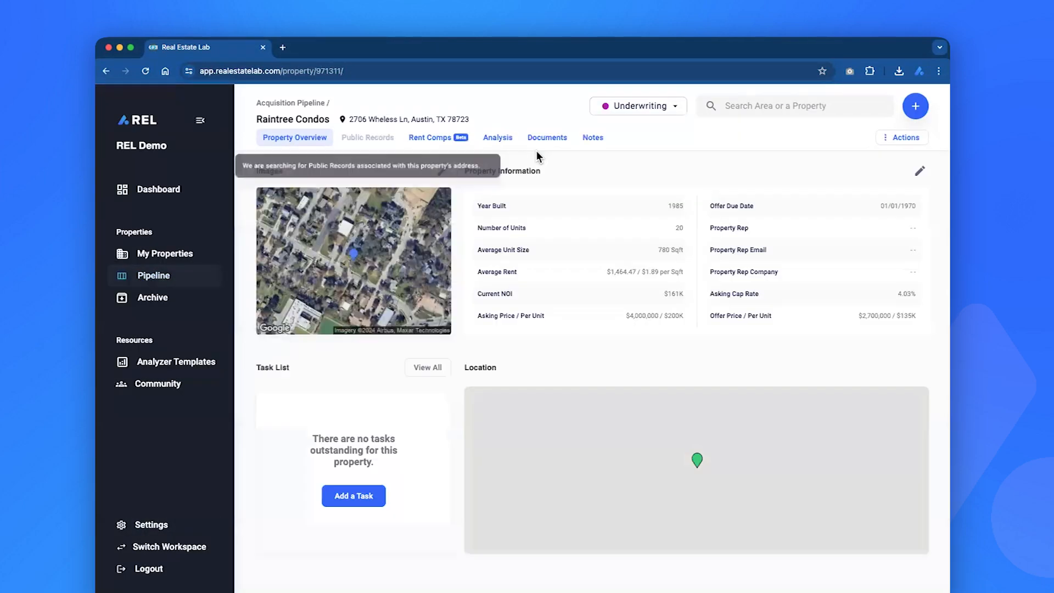
{"action": "left_click", "coordinate": [489, 136]}
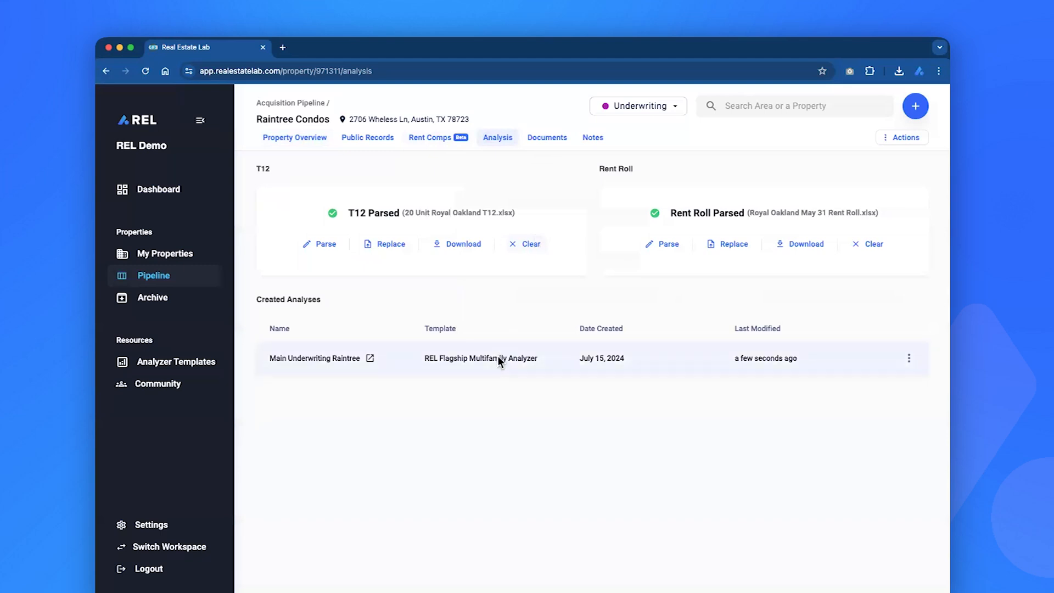
{"action": "left_click", "coordinate": [499, 357]}
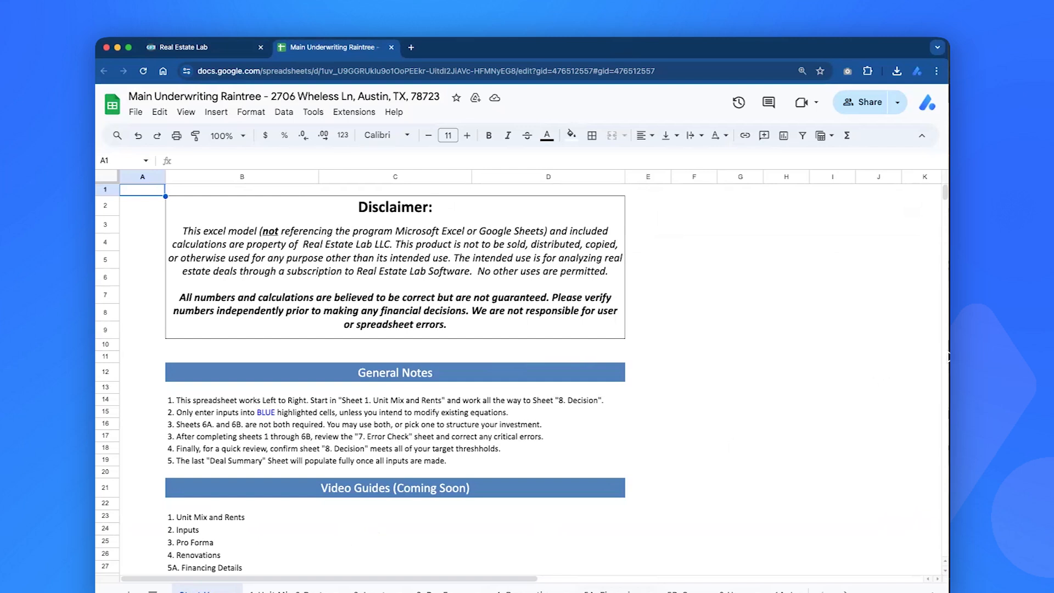
- Review the disclaimer and general notes, and view the Unit Mix and Rents sheet and the other sheet names
{"action": "left_click_drag", "start_coordinate": [949, 456], "coordinate": [960, 457]}
{"action": "left_click", "coordinate": [466, 377]}
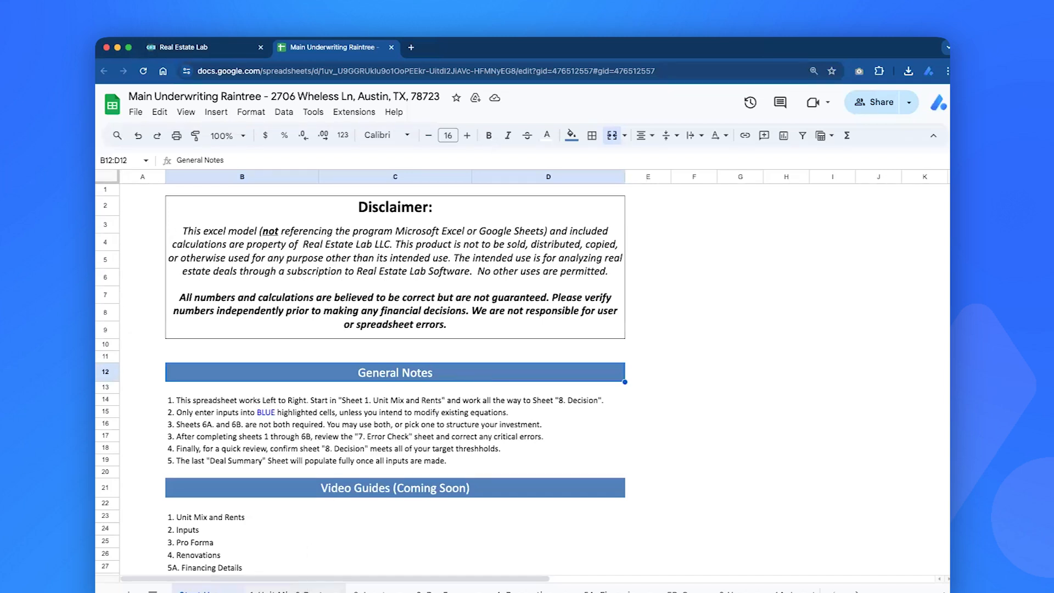
{"action": "left_click", "coordinate": [288, 590]}
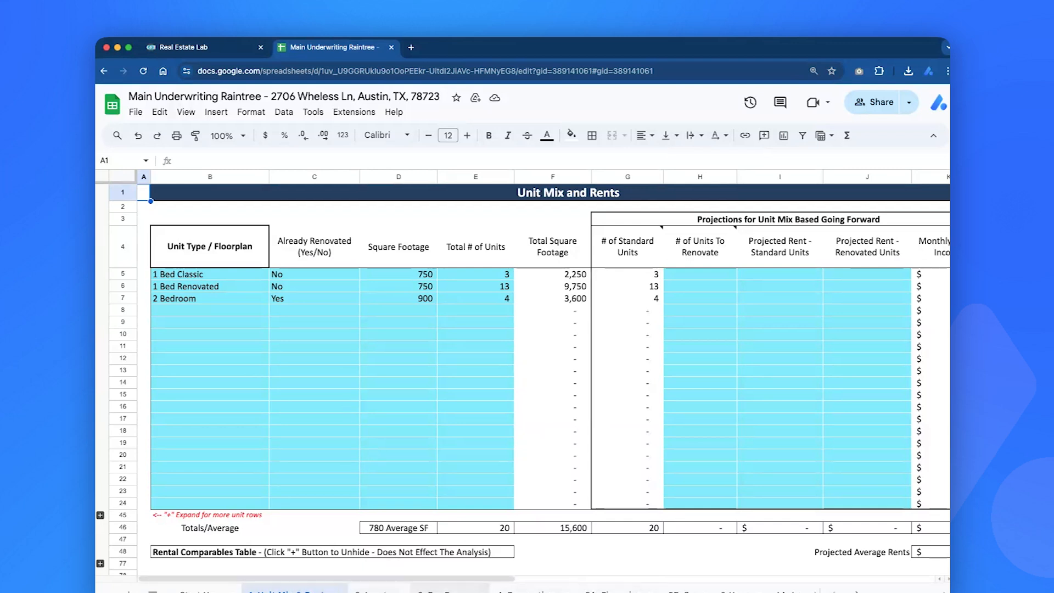
{"action": "scroll", "coordinate": [291, 589], "scroll_direction": "right", "scroll_amount": 5}
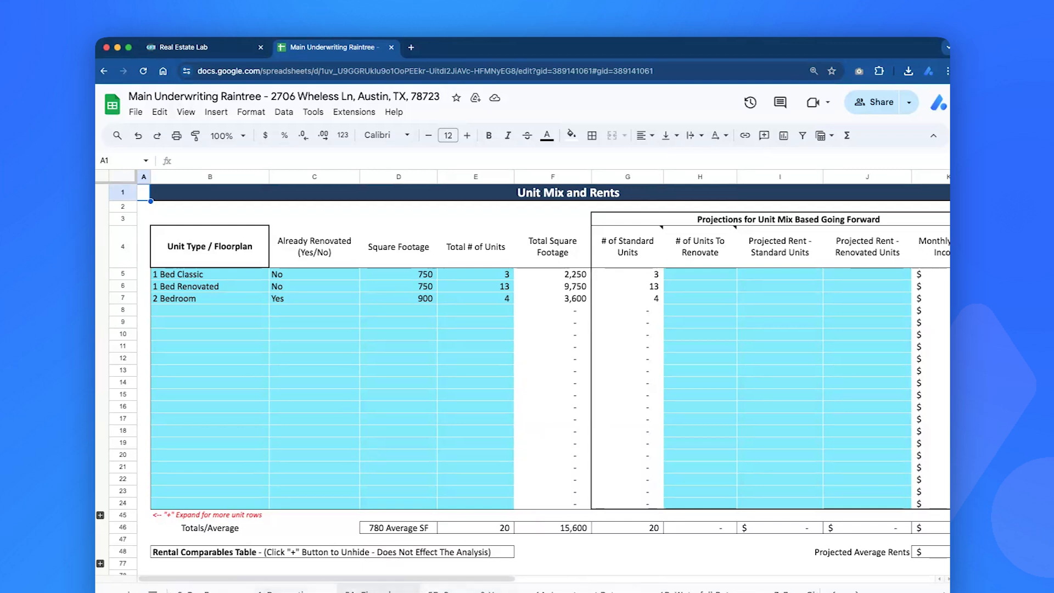
{"action": "scroll", "coordinate": [329, 589], "scroll_direction": "right", "scroll_amount": 5}
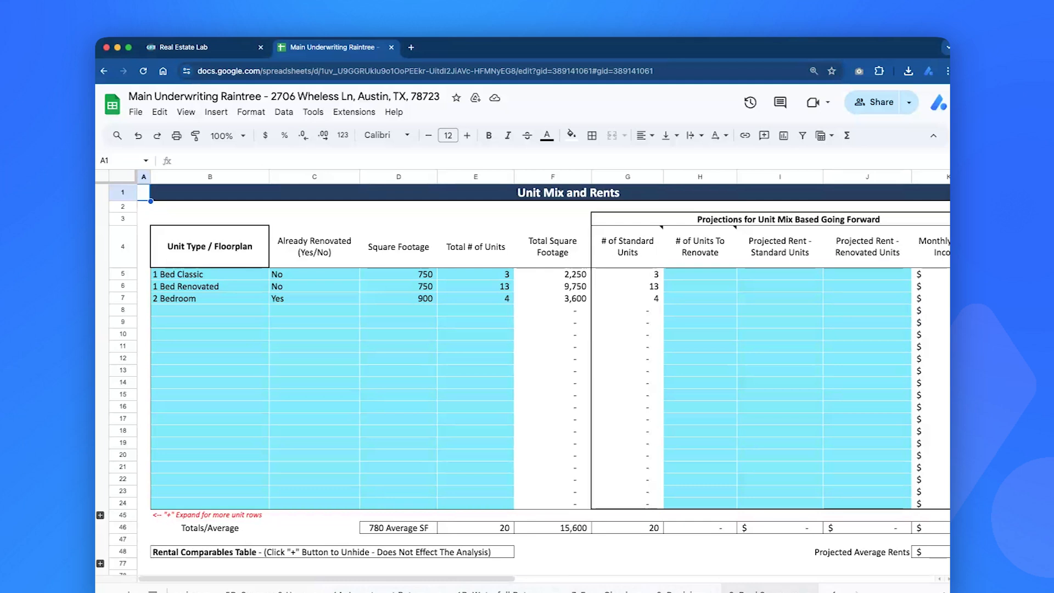
- Examine the Project Summary in the deal summary sheet, including debt details, sources and uses, and return on investment
{"action": "left_click", "coordinate": [768, 590]}
{"action": "scroll", "coordinate": [572, 336], "scroll_direction": "down", "scroll_amount": 3}
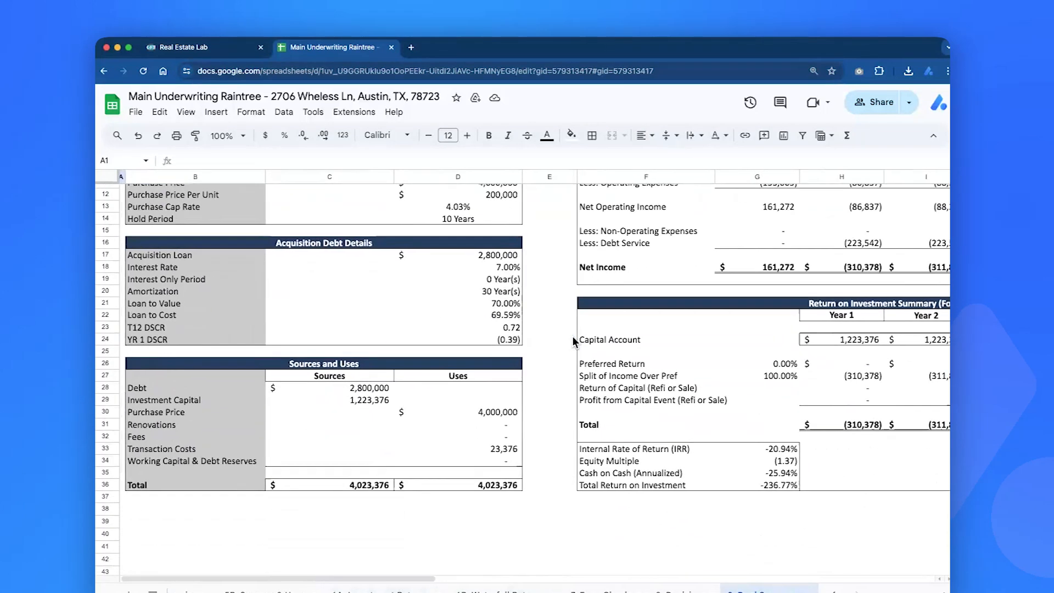
{"action": "scroll", "coordinate": [572, 336], "scroll_direction": "up", "scroll_amount": 5}
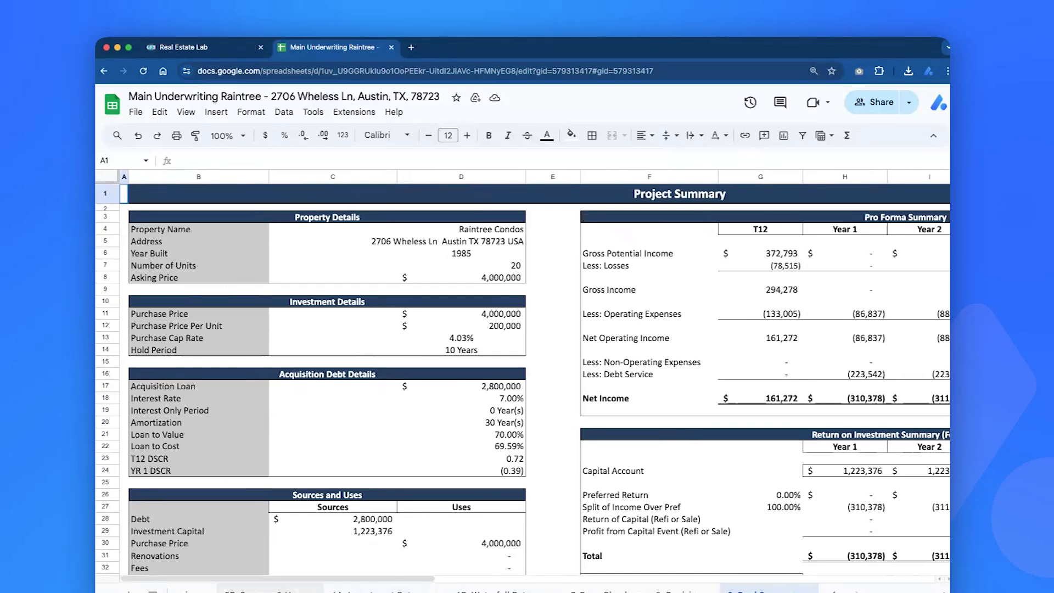
- Examine the imported floorplan rows and their current effective rents in the Unit Mix and Rents sheet
{"action": "scroll", "coordinate": [315, 590], "scroll_direction": "left", "scroll_amount": 3}
{"action": "scroll", "coordinate": [315, 591], "scroll_direction": "left", "scroll_amount": 3}
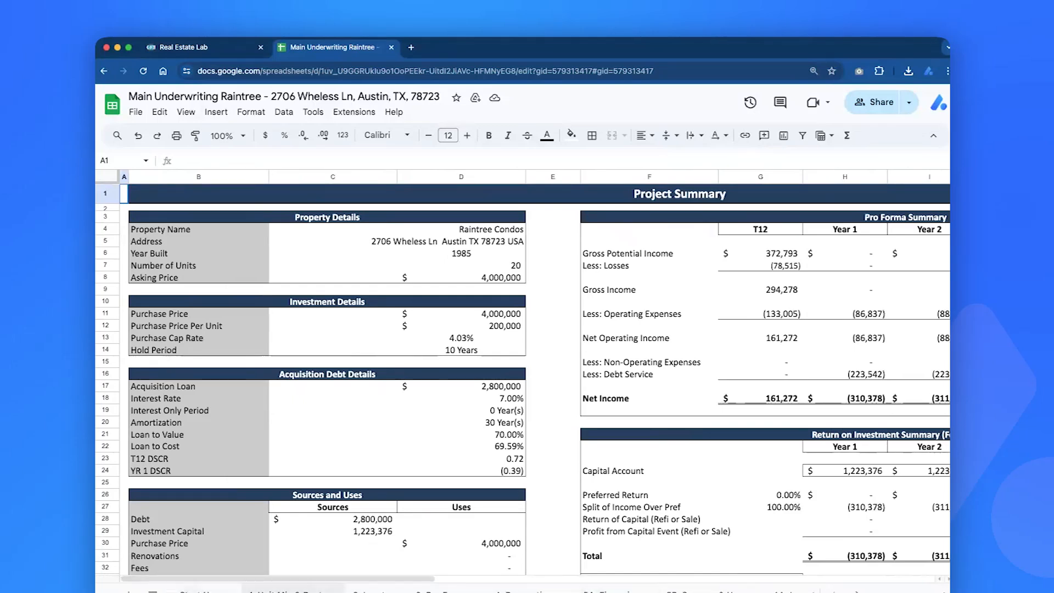
{"action": "left_click", "coordinate": [291, 590]}
{"action": "left_click_drag", "start_coordinate": [236, 281], "coordinate": [473, 300]}
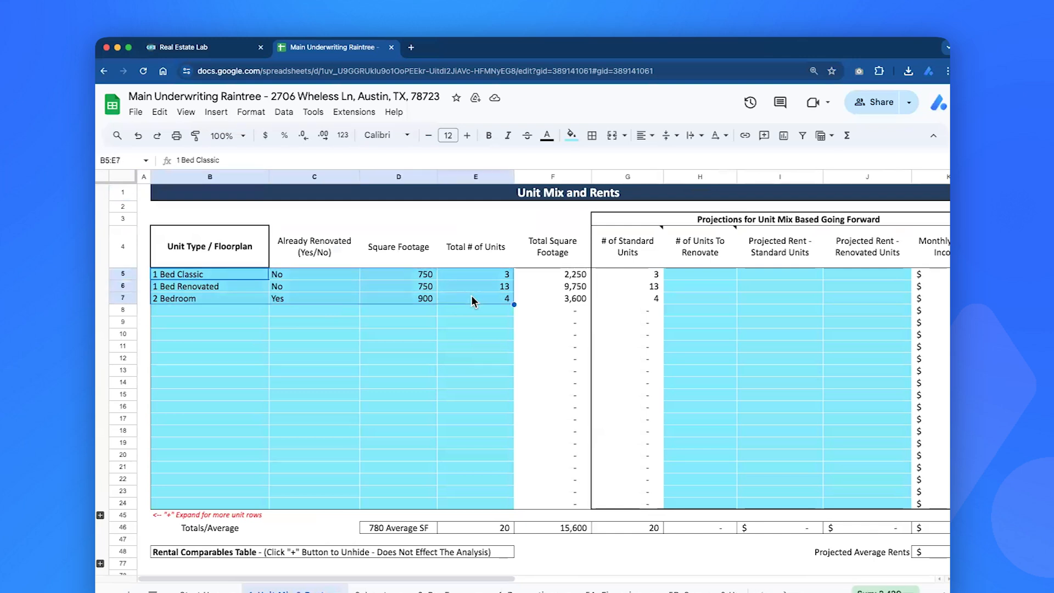
{"action": "left_click_drag", "start_coordinate": [238, 276], "coordinate": [477, 299]}
{"action": "scroll", "coordinate": [477, 302], "scroll_direction": "right", "scroll_amount": 6}
{"action": "left_click_drag", "start_coordinate": [716, 275], "coordinate": [718, 298]}
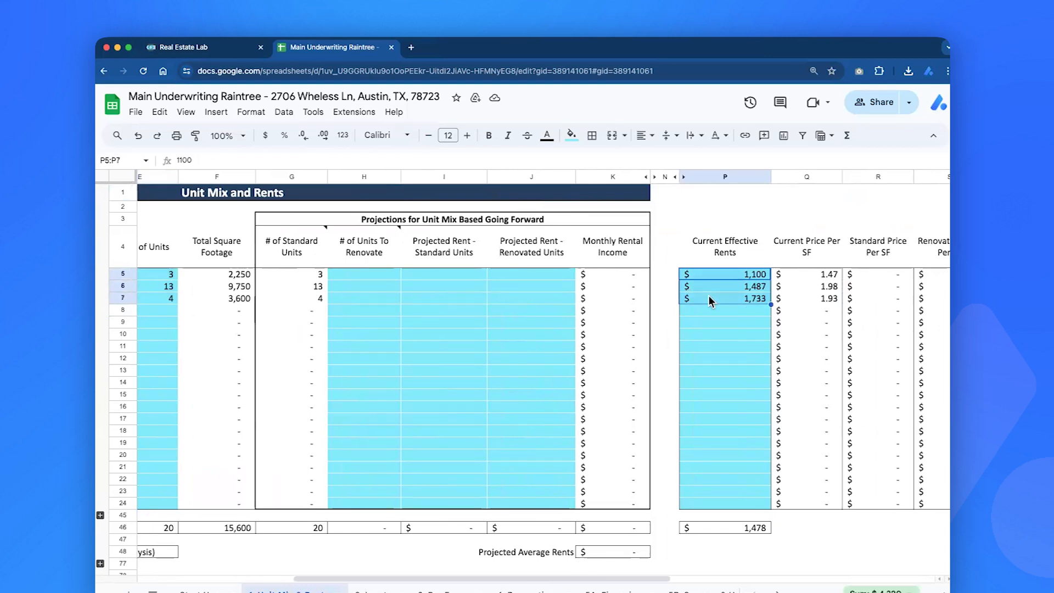
{"action": "scroll", "coordinate": [708, 295], "scroll_direction": "left", "scroll_amount": 6}
- Switch to Real Estate Lab, clear the parsed rent roll and upload 400+ Unit - RR 4.08.19.xlsx in its place
{"action": "left_click", "coordinate": [220, 49]}
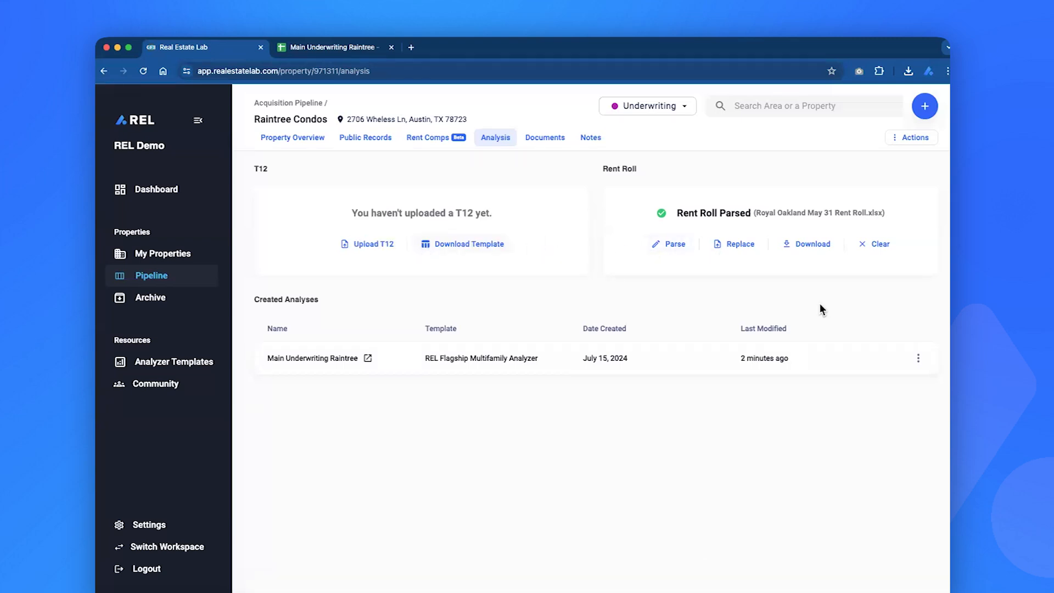
{"action": "left_click", "coordinate": [889, 252]}
{"action": "left_click", "coordinate": [900, 585]}
{"action": "left_click_drag", "start_coordinate": [941, 540], "coordinate": [740, 245]}
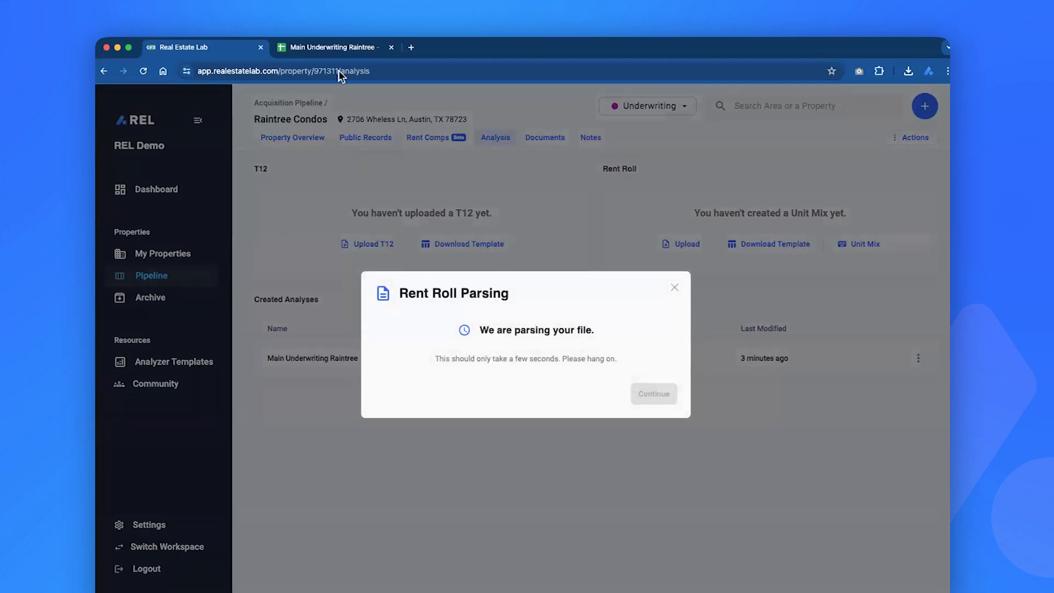
- Check the existing floorplan rows in the underwriting spreadsheet while the rent roll is parsing
{"action": "left_click", "coordinate": [325, 48]}
{"action": "left_click_drag", "start_coordinate": [217, 278], "coordinate": [502, 299]}
{"action": "left_click", "coordinate": [238, 49]}
- Review the parsed rows of the 400+ unit rent roll and confirm the resulting unit mix
{"action": "scroll", "coordinate": [371, 323], "scroll_direction": "down", "scroll_amount": 10}
{"action": "scroll", "coordinate": [403, 307], "scroll_direction": "down", "scroll_amount": 10}
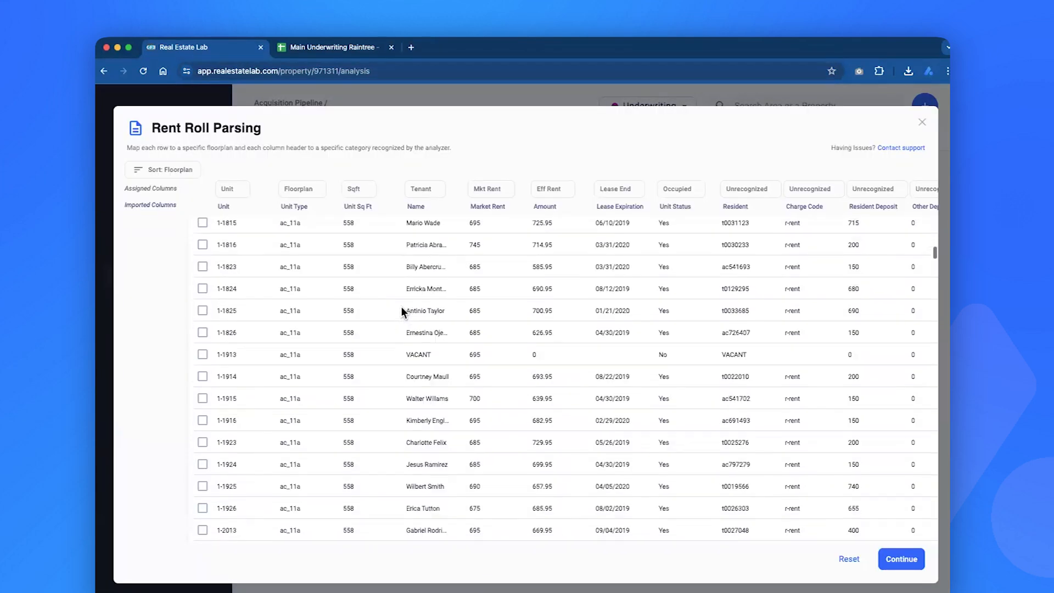
{"action": "left_click", "coordinate": [901, 559]}
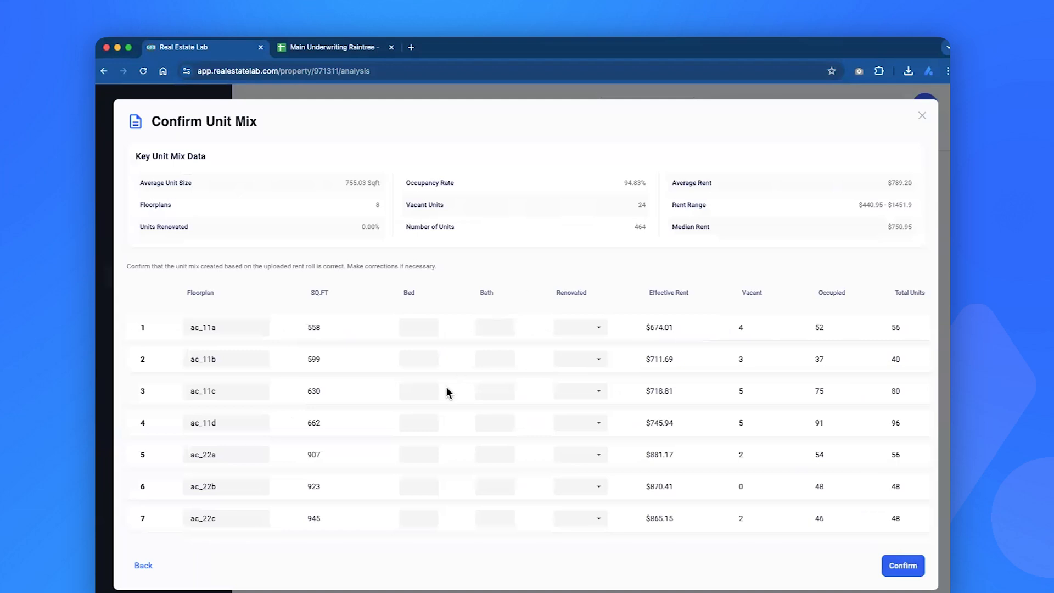
{"action": "scroll", "coordinate": [447, 390], "scroll_direction": "down", "scroll_amount": 1}
{"action": "scroll", "coordinate": [522, 355], "scroll_direction": "up", "scroll_amount": 1}
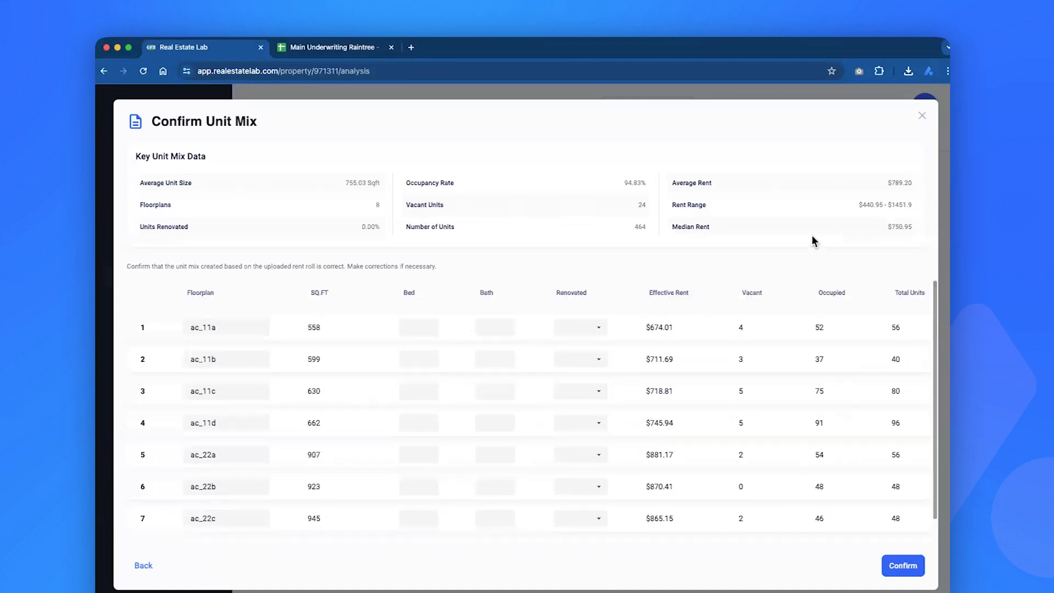
{"action": "double_click", "coordinate": [641, 227]}
{"action": "left_click", "coordinate": [901, 565]}
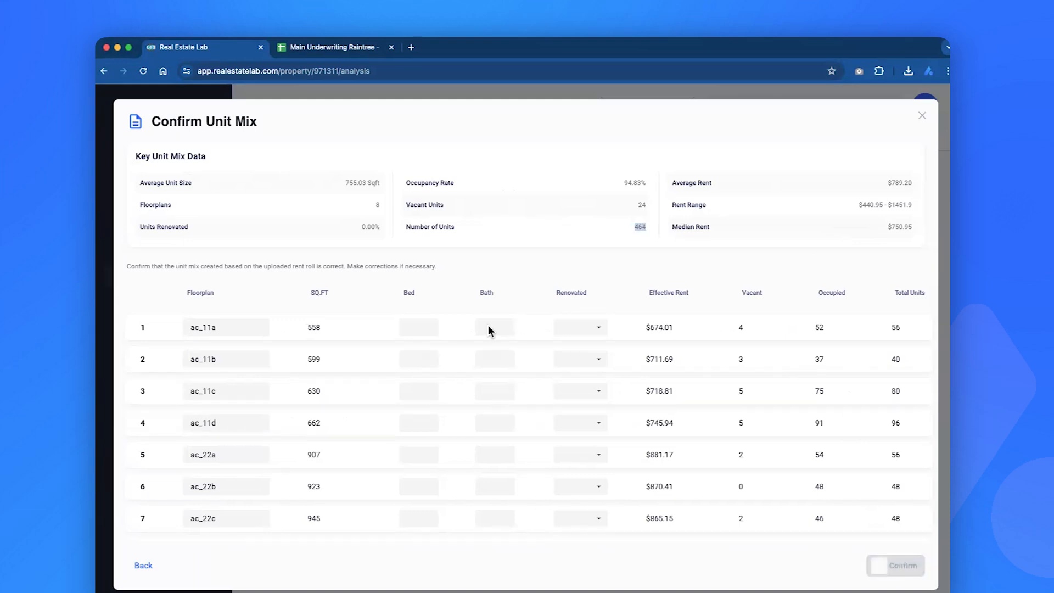
- Check the updated floorplans, renovation status, square footage and unit counts in the Unit Mix and Rents sheet
{"action": "left_click", "coordinate": [365, 47]}
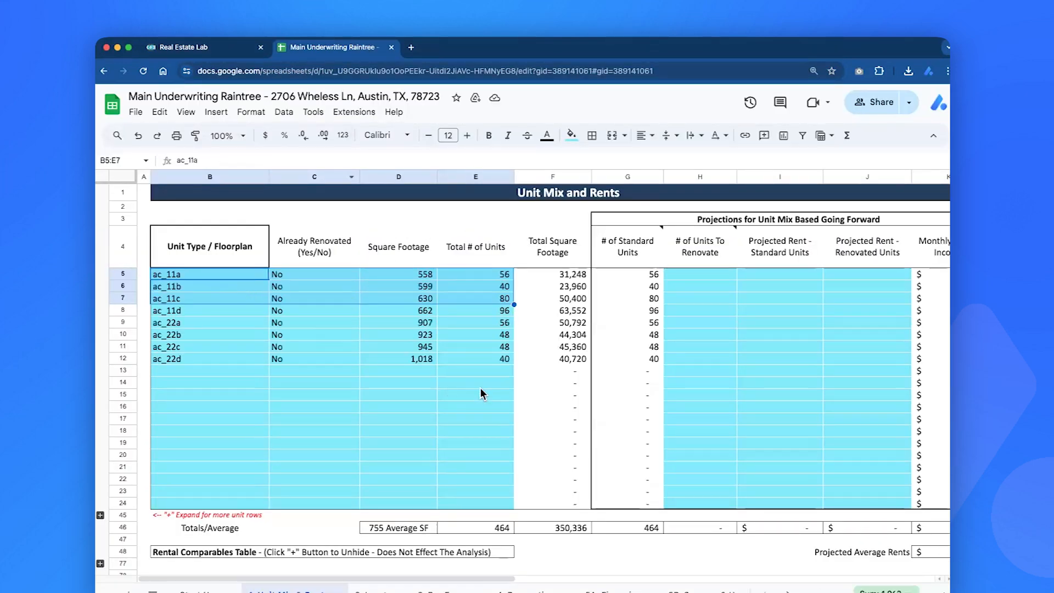
{"action": "mouse_move", "coordinate": [240, 277]}
{"action": "left_mouse_down"}
{"action": "mouse_move", "coordinate": [482, 325]}
{"action": "mouse_move", "coordinate": [502, 362]}
{"action": "mouse_move", "coordinate": [377, 329]}
{"action": "mouse_move", "coordinate": [255, 278]}
{"action": "left_mouse_up"}
{"action": "scroll", "coordinate": [435, 324], "scroll_direction": "right", "scroll_amount": 5}
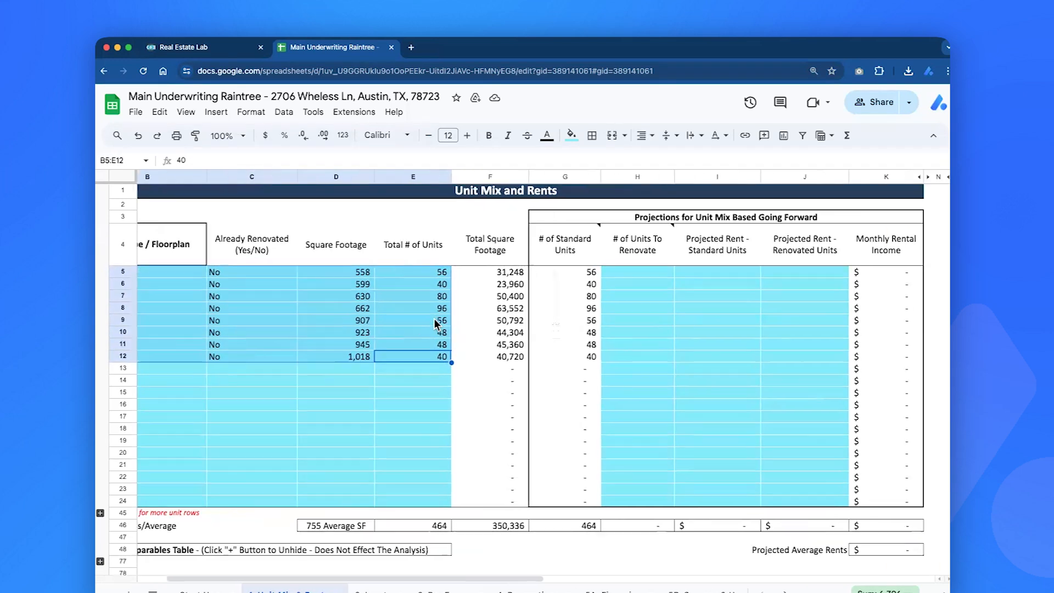
{"action": "scroll", "coordinate": [435, 324], "scroll_direction": "left", "scroll_amount": 5}
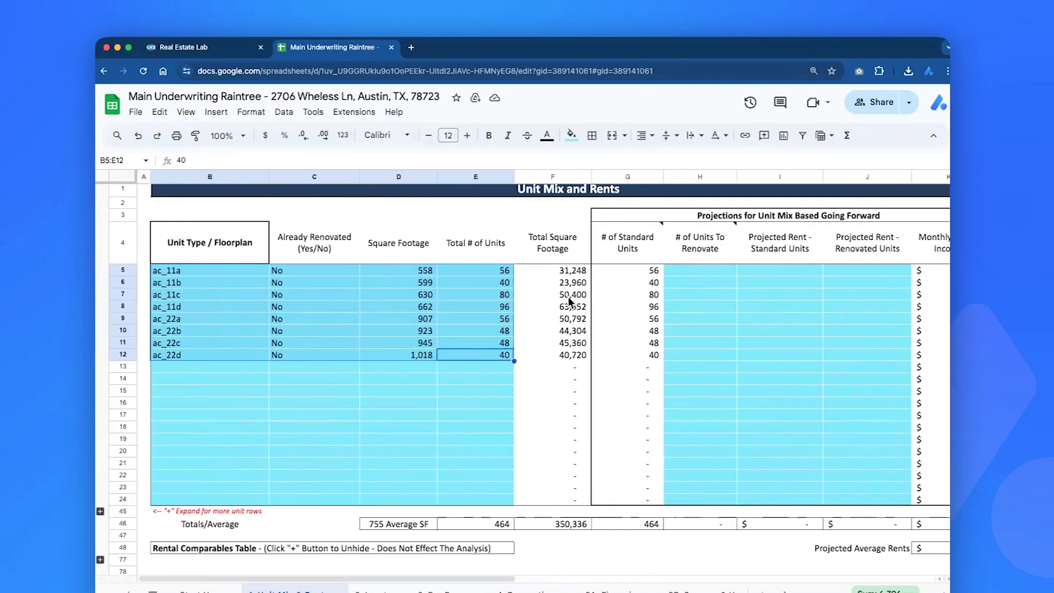
{"action": "left_click", "coordinate": [336, 286]}
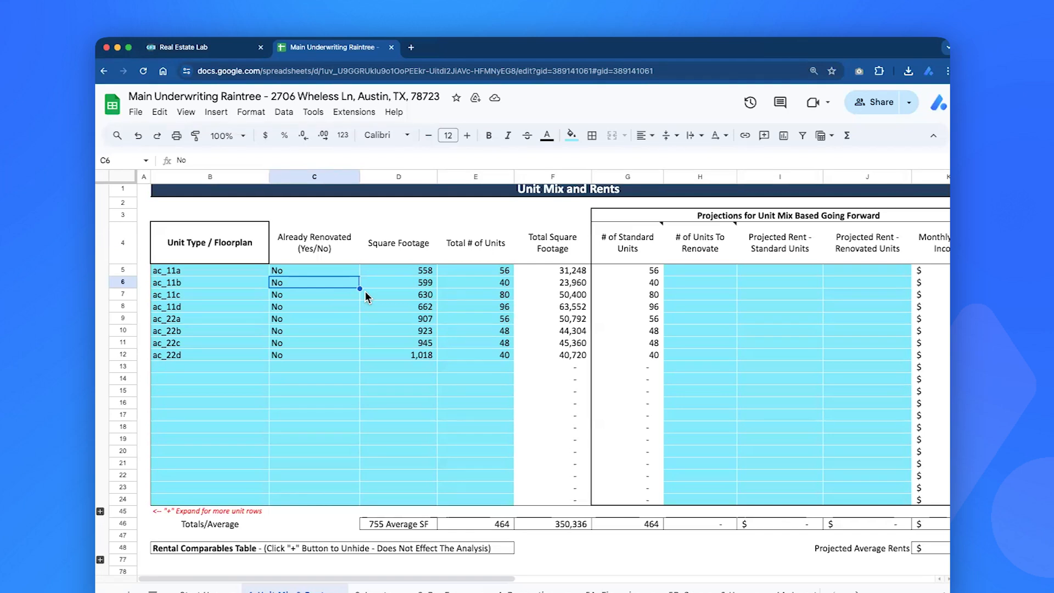
- Switch to Real Estate Lab, upload Pine Oak T12 Format.xlsx as the property's T12 and confirm its parsing
{"action": "left_click", "coordinate": [235, 51]}
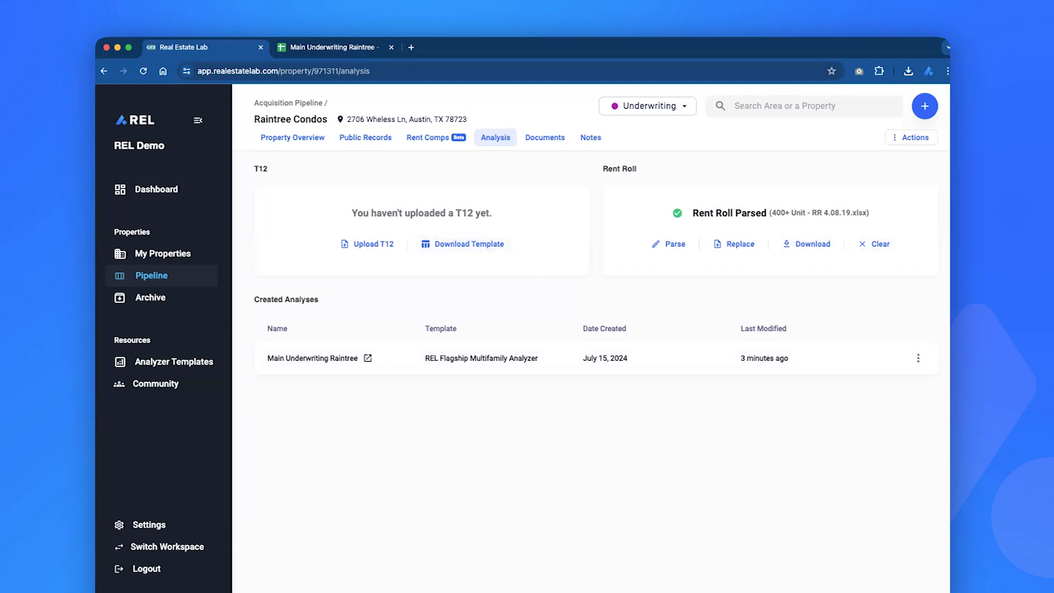
{"action": "mouse_move", "coordinate": [785, 590]}
{"action": "left_click", "coordinate": [873, 587]}
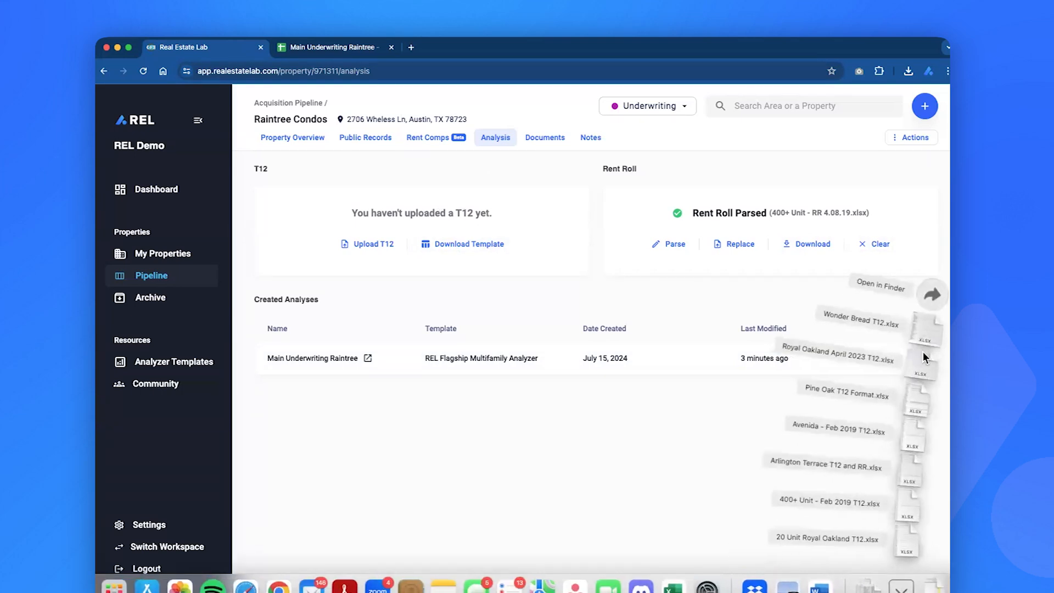
{"action": "left_click_drag", "start_coordinate": [918, 394], "coordinate": [496, 252]}
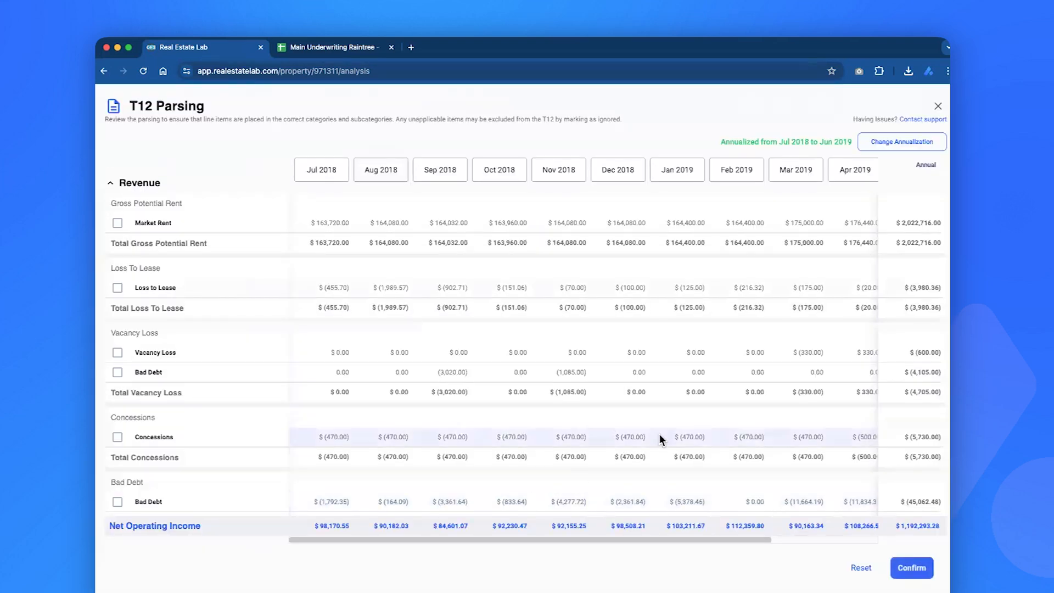
{"action": "left_click", "coordinate": [911, 568]}
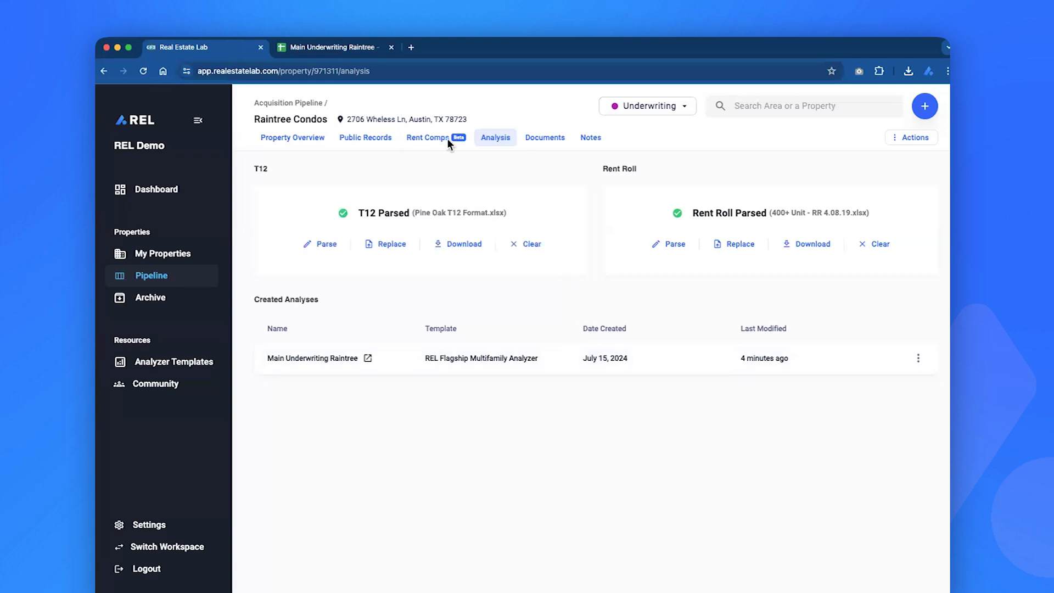
- Examine the unit counts, current effective rents and the empty renovation and projected rent columns in the underwriting spreadsheet
{"action": "left_click", "coordinate": [354, 47]}
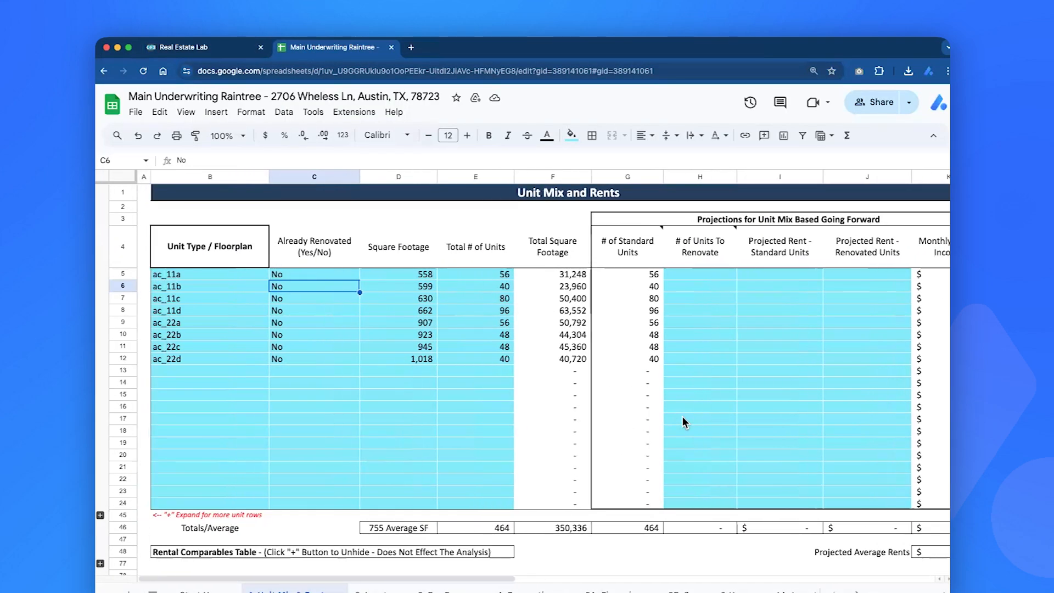
{"action": "left_click_drag", "start_coordinate": [464, 277], "coordinate": [470, 358]}
{"action": "scroll", "coordinate": [470, 354], "scroll_direction": "right", "scroll_amount": 6}
{"action": "scroll", "coordinate": [335, 277], "scroll_direction": "left", "scroll_amount": 3}
{"action": "left_click", "coordinate": [390, 276]}
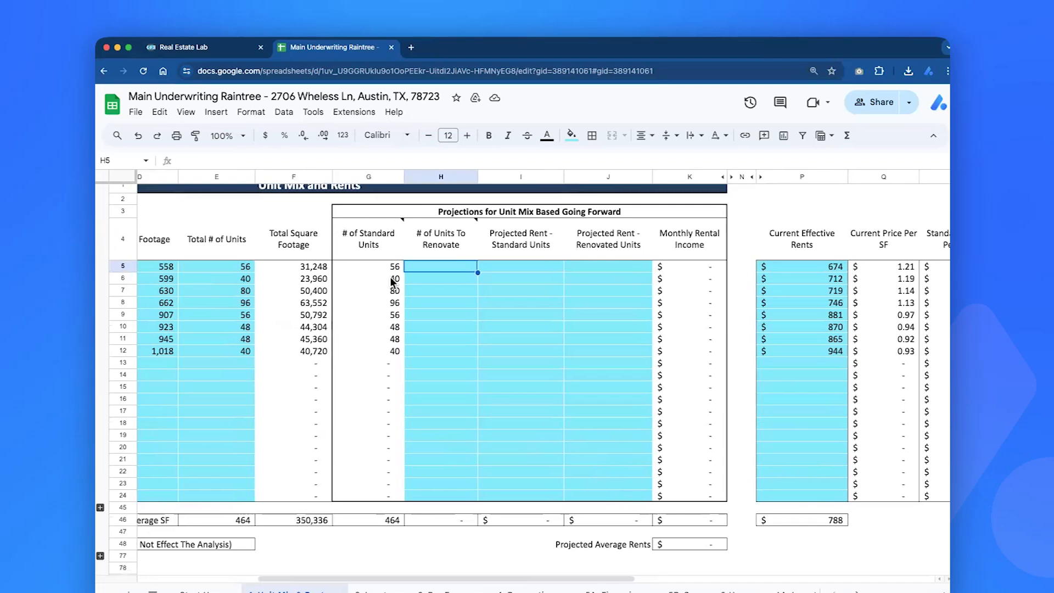
{"action": "left_click_drag", "start_coordinate": [463, 247], "coordinate": [452, 353]}
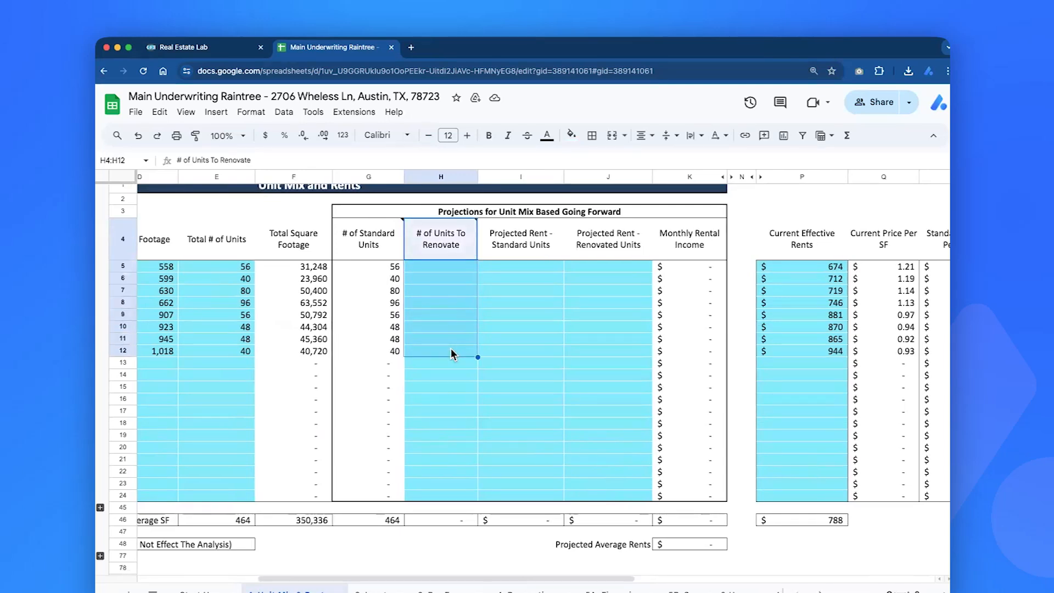
{"action": "left_click_drag", "start_coordinate": [516, 238], "coordinate": [512, 349]}
{"action": "left_click_drag", "start_coordinate": [601, 242], "coordinate": [590, 358]}
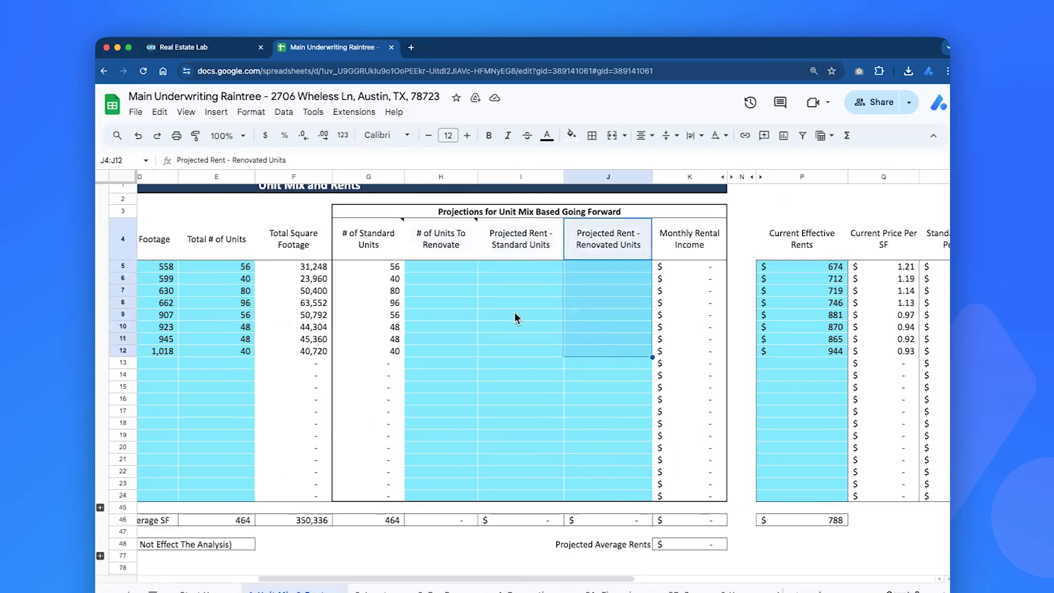
- Enter a formula in H5 that sets the first floorplan's units to renovate to its total number of units
{"action": "left_click", "coordinate": [446, 265]}
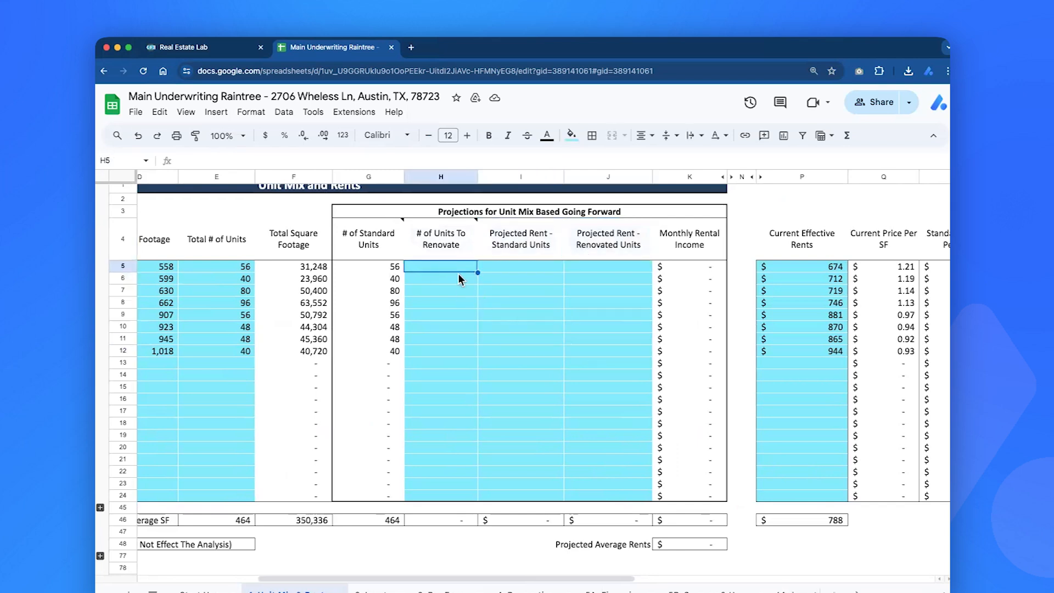
{"action": "type", "text": "="}
{"action": "key", "text": "Left"}
{"action": "key", "text": "Left"}
{"action": "key", "text": "Left"}
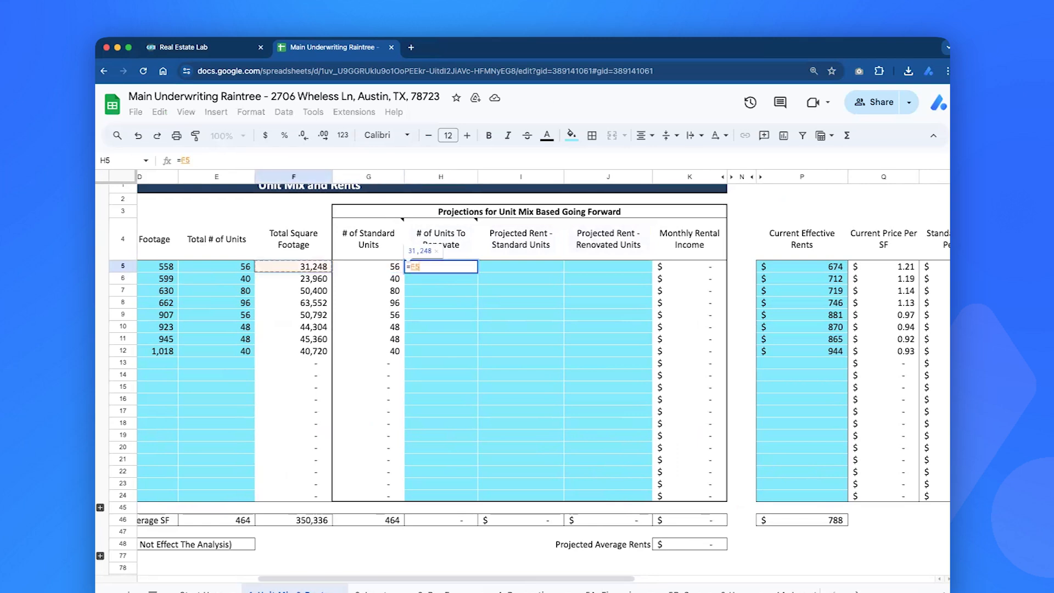
{"action": "type", "text": "/1"}
{"action": "key", "text": "ctrl+Return"}
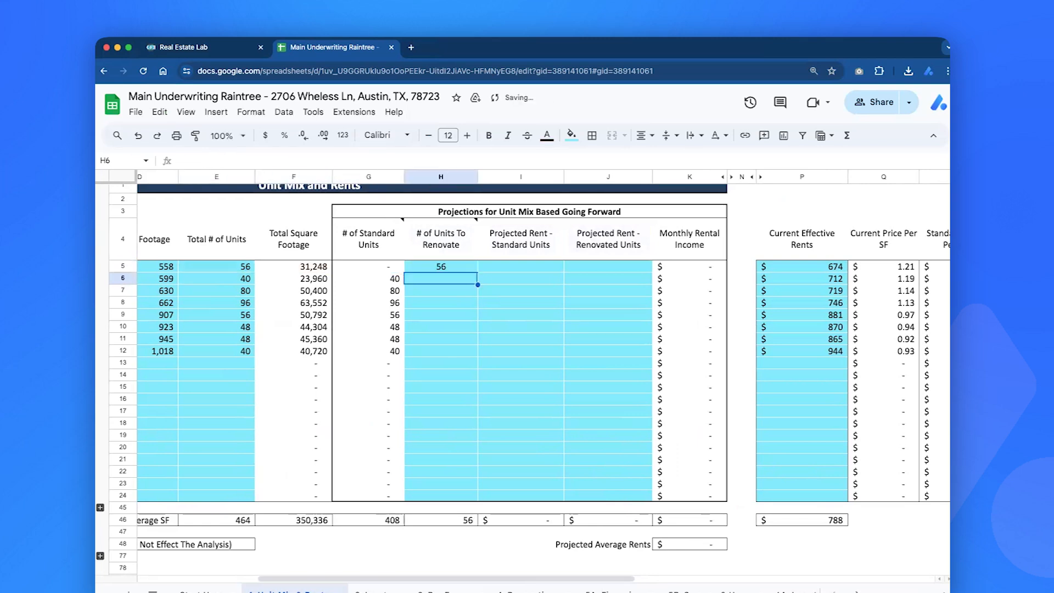
- Set the first floorplan's number of units to renovate in H5 with the formula =E5*0.4
{"action": "type", "text": "="}
{"action": "key", "text": "Left"}
{"action": "key", "text": "Left"}
{"action": "key", "text": "Left"}
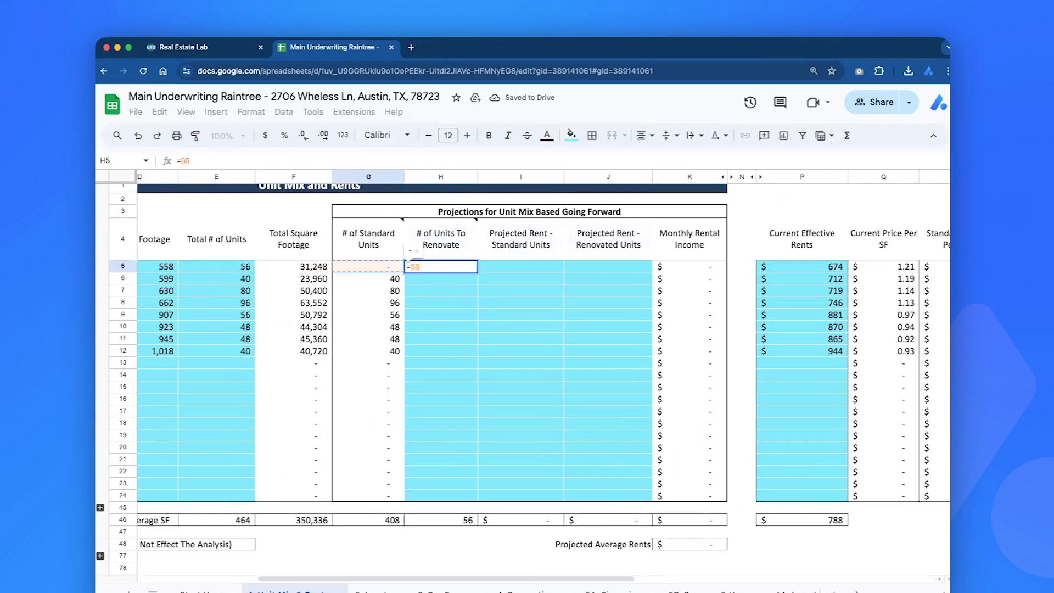
{"action": "type", "text": "*0.4"}
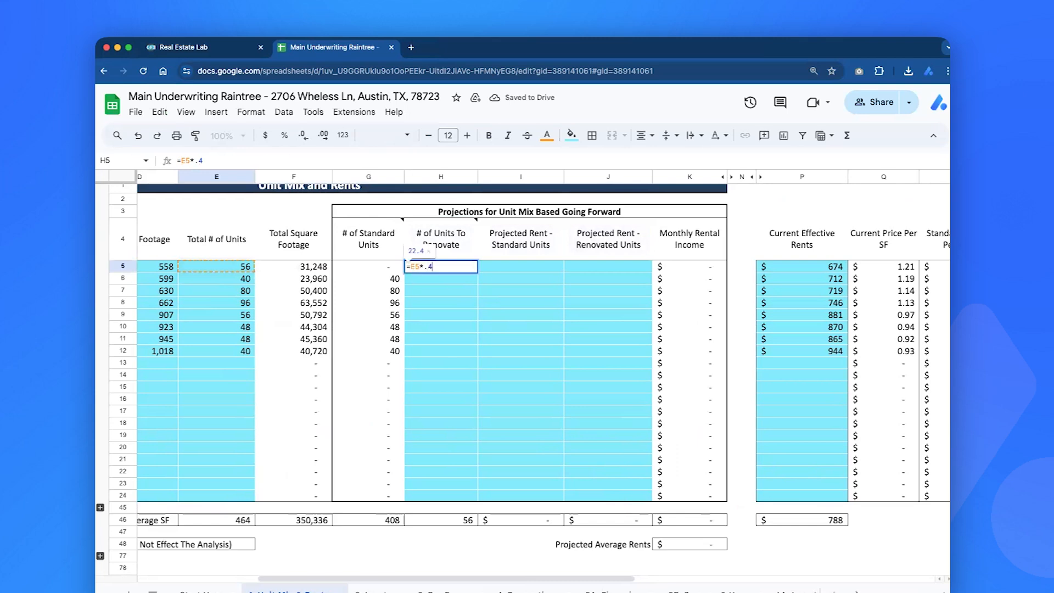
{"action": "key", "text": "ctrl+Return"}
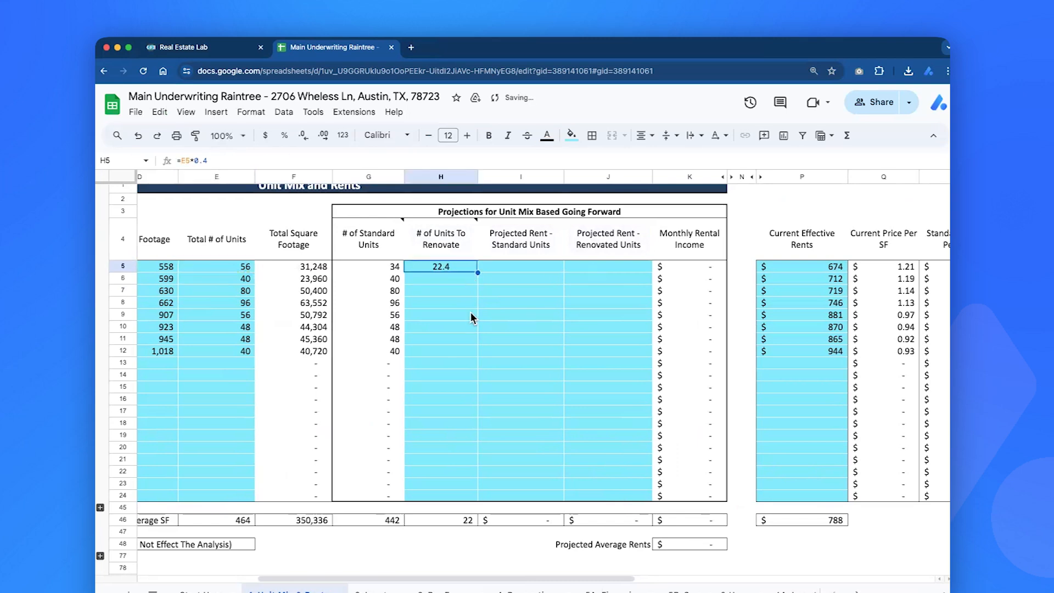
- Copy the units-to-renovate formula from H5 to the remaining floorplans in H6:H12
{"action": "key", "text": "ctrl+c"}
{"action": "key", "text": "Down"}
{"action": "key", "text": "shift+Down"}
{"action": "key", "text": "shift+Down"}
{"action": "key", "text": "shift+Down"}
{"action": "key", "text": "shift+Down"}
{"action": "key", "text": "shift+Down"}
{"action": "key", "text": "shift+Down"}
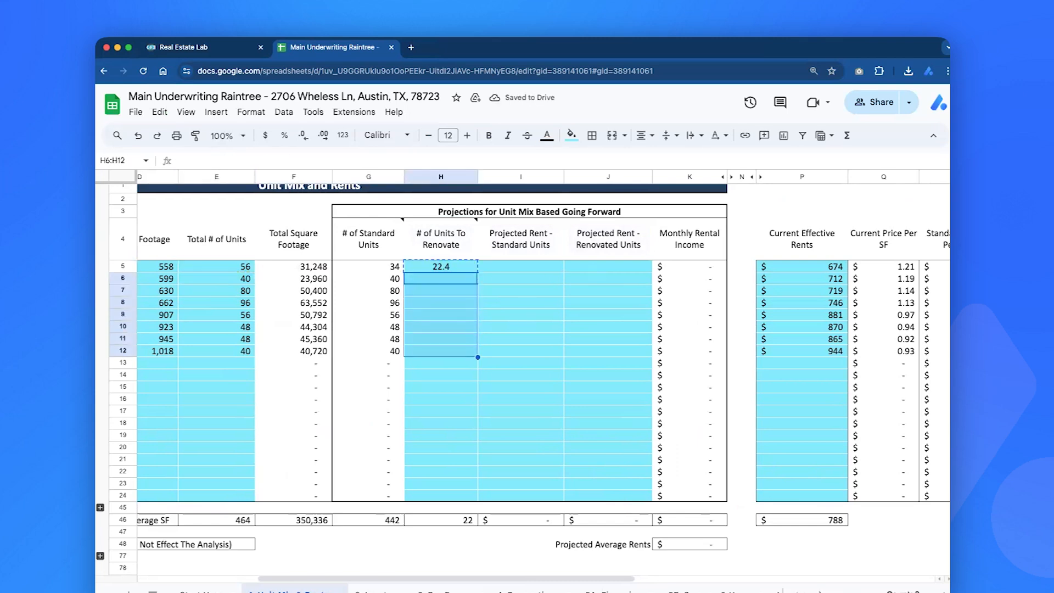
{"action": "key", "text": "ctrl+v"}
{"action": "left_click", "coordinate": [462, 269]}
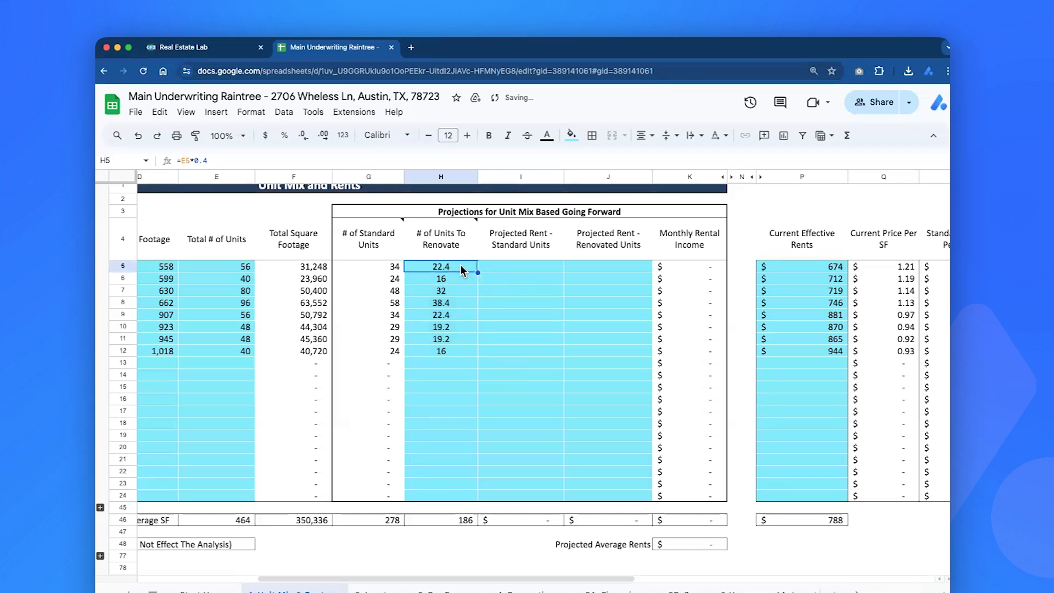
- Replace the units-to-renovate formulas in H5:H12 with the whole numbers 22, 16, 32, 38, 22, 20, 20 and 16
{"action": "type", "text": "22"}
{"action": "key", "text": "Return"}
{"action": "type", "text": "16"}
{"action": "key", "text": "Return"}
{"action": "type", "text": "32"}
{"action": "key", "text": "Return"}
{"action": "type", "text": "38"}
{"action": "key", "text": "Return"}
{"action": "type", "text": "22"}
{"action": "key", "text": "Return"}
{"action": "type", "text": "20"}
{"action": "key", "text": "Return"}
{"action": "type", "text": "20"}
{"action": "key", "text": "Return"}
{"action": "type", "text": "16"}
- Enter 800 in I5 as the first floorplan's projected rent for standard units
{"action": "key", "text": "Tab"}
{"action": "key", "text": "Up"}
{"action": "key", "text": "Up"}
{"action": "key", "text": "Up"}
{"action": "key", "text": "Up"}
{"action": "key", "text": "Up"}
{"action": "key", "text": "Up"}
{"action": "key", "text": "Up"}
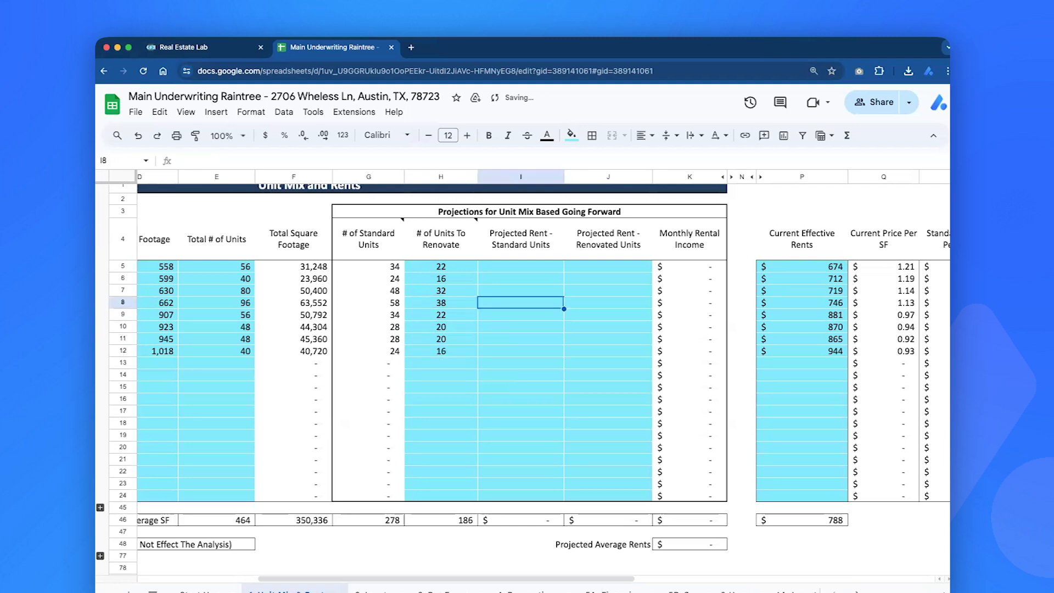
{"action": "key", "text": "Left"}
{"action": "key", "text": "Right"}
{"action": "key", "text": "Left"}
{"action": "key", "text": "Right"}
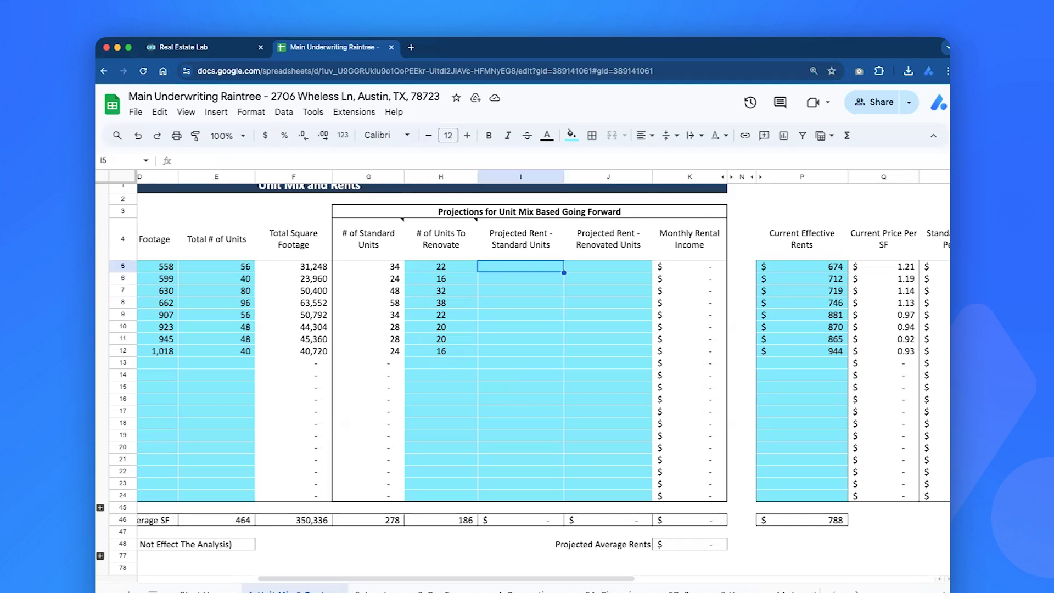
{"action": "scroll", "coordinate": [308, 274], "scroll_direction": "left", "scroll_amount": 5}
{"action": "left_click", "coordinate": [225, 276]}
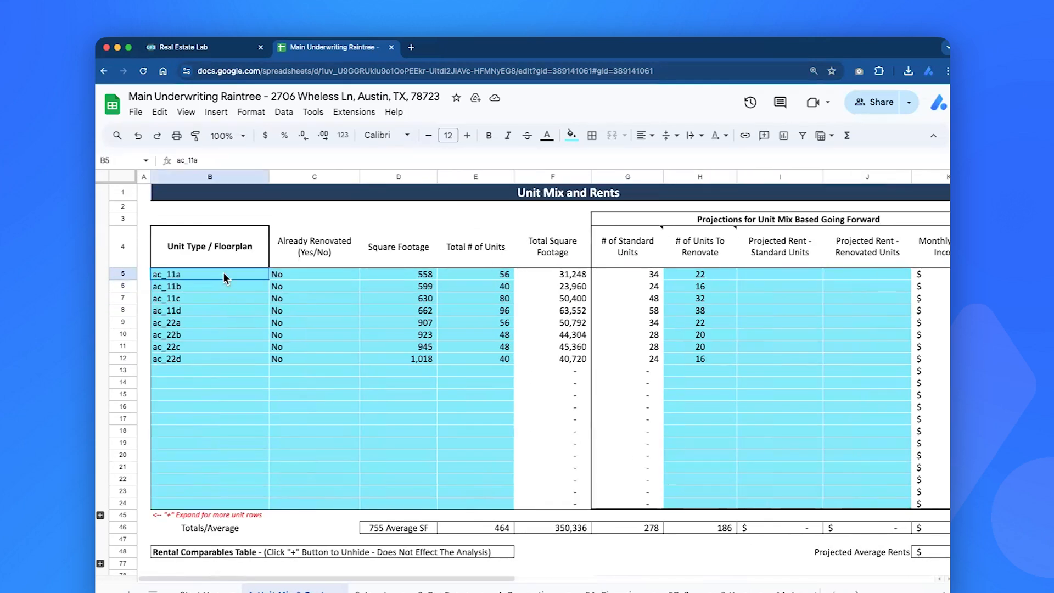
{"action": "left_click_drag", "start_coordinate": [230, 277], "coordinate": [476, 282]}
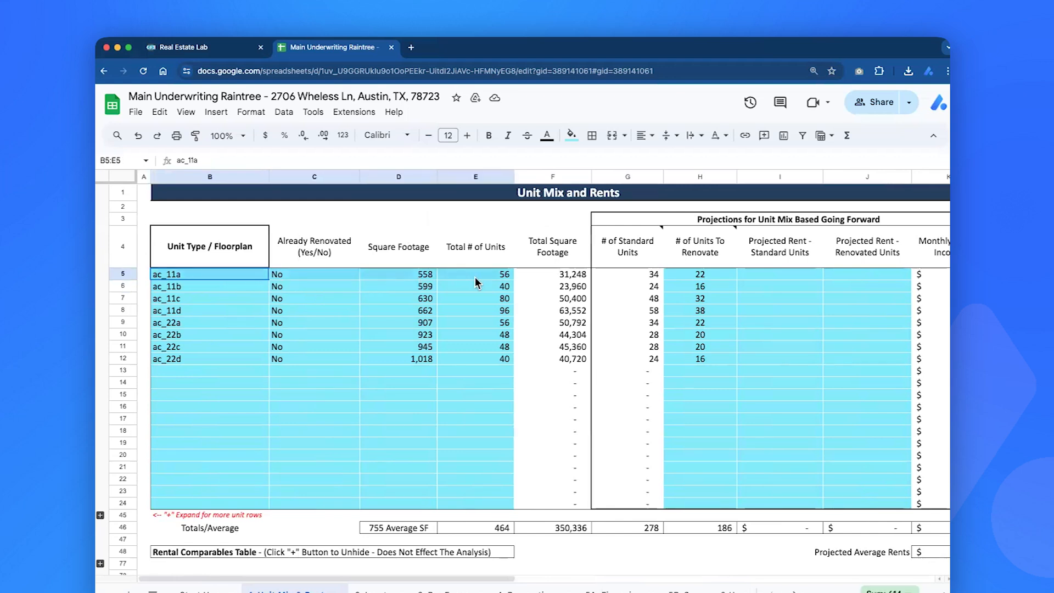
{"action": "left_click", "coordinate": [805, 279]}
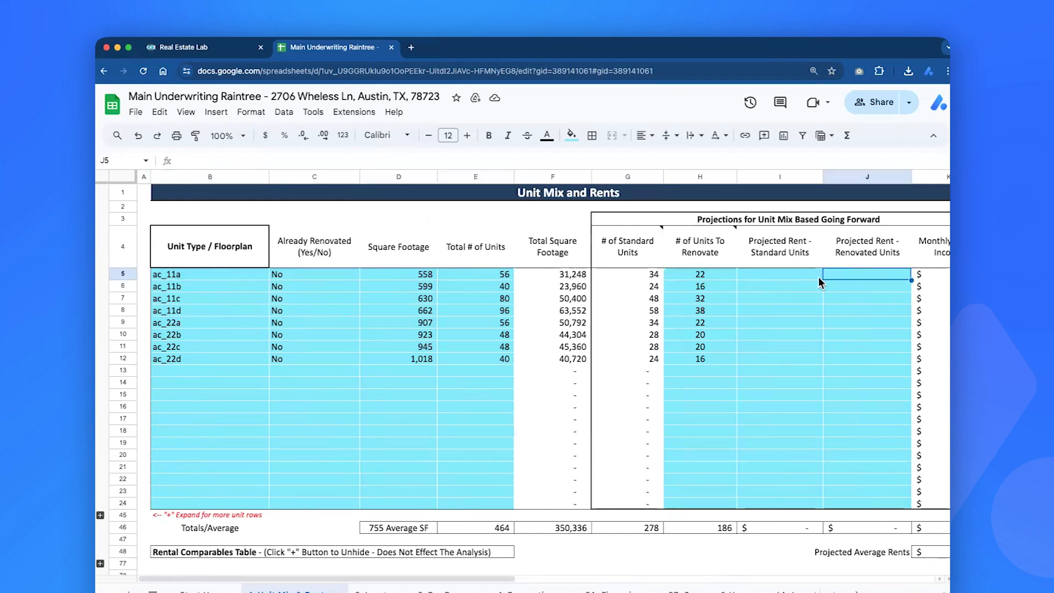
{"action": "type", "text": "800"}
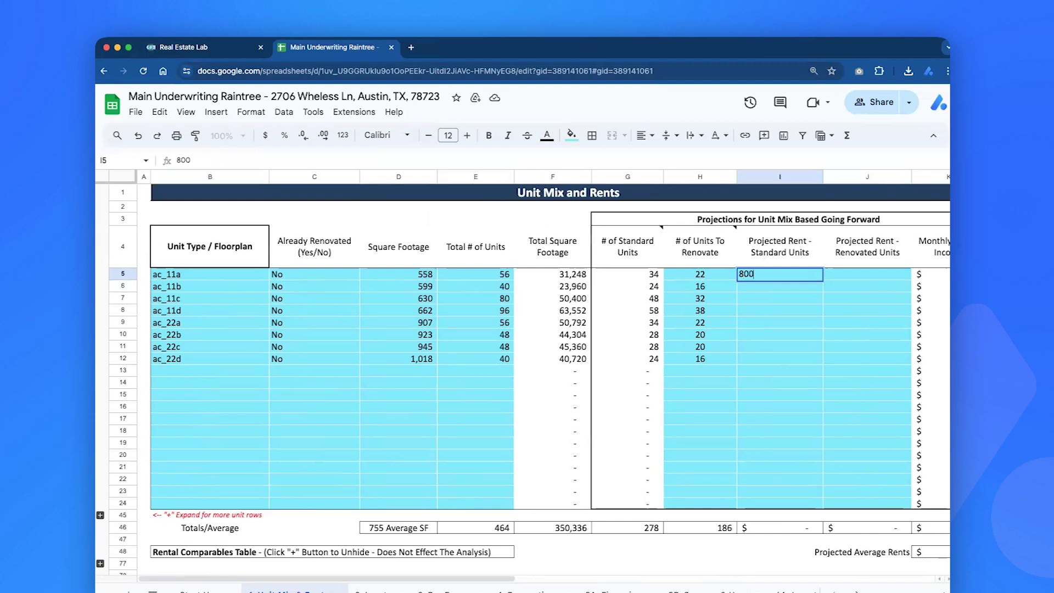
{"action": "key", "text": "Tab"}
- Apply the Accounting number format to the projected rent cells I5:J22
{"action": "scroll", "coordinate": [683, 278], "scroll_direction": "right", "scroll_amount": 6}
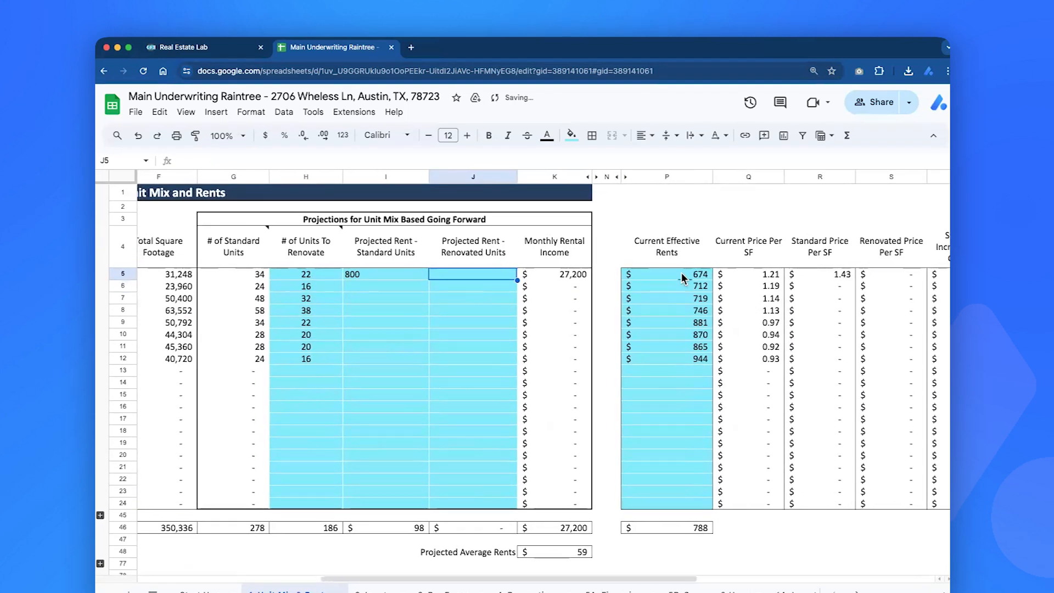
{"action": "left_click", "coordinate": [682, 277]}
{"action": "left_click", "coordinate": [398, 278]}
{"action": "left_click_drag", "start_coordinate": [396, 274], "coordinate": [473, 479]}
{"action": "left_click", "coordinate": [342, 135]}
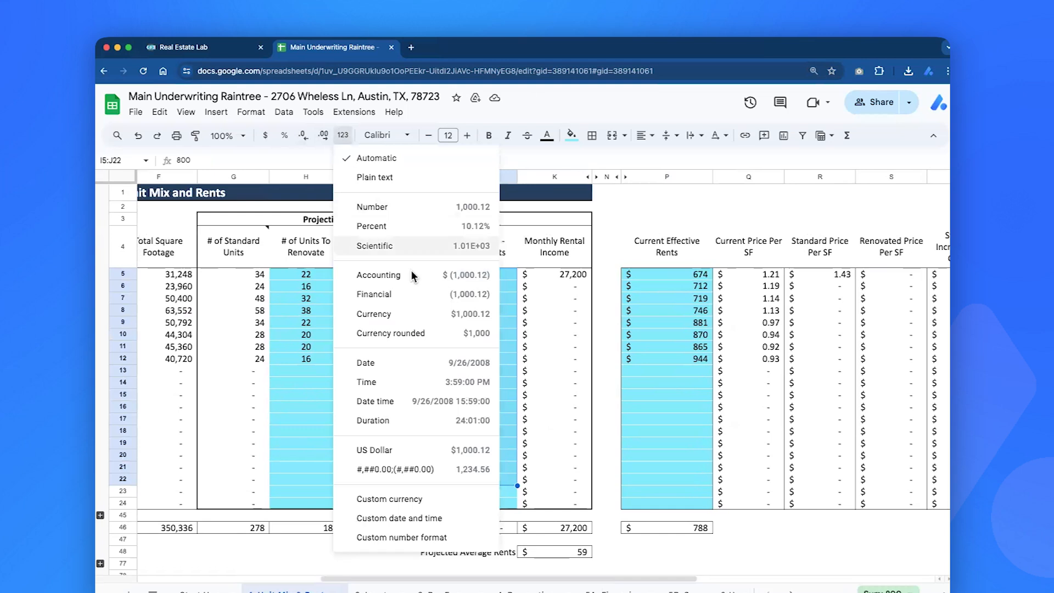
{"action": "left_click", "coordinate": [413, 275]}
- Set the first floorplan's projected rents to 700 for standard units in I5 and 800 for renovated units in J5
{"action": "left_click", "coordinate": [417, 274]}
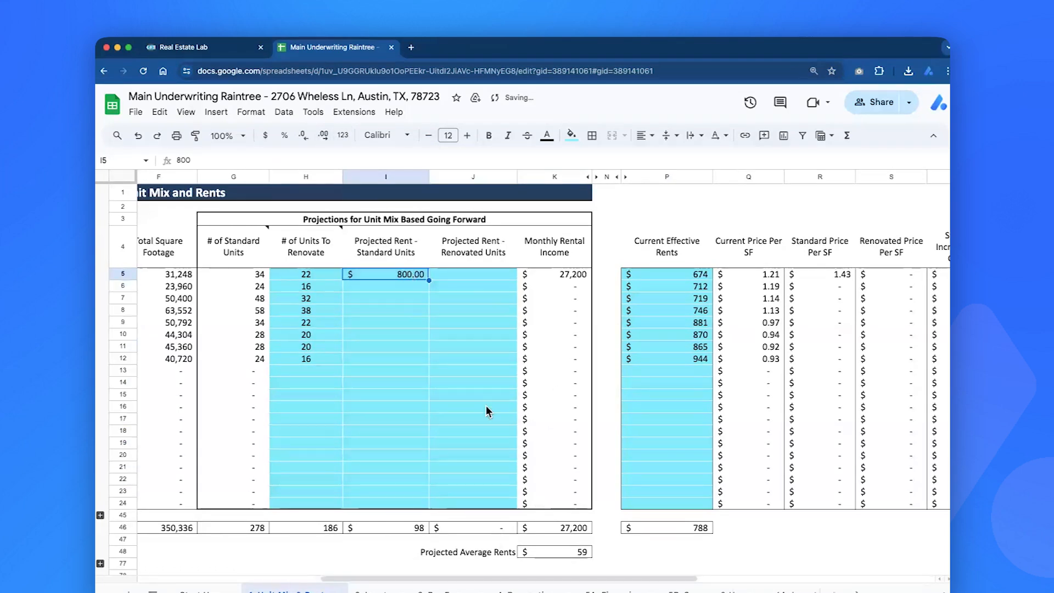
{"action": "type", "text": "700"}
{"action": "key", "text": "Return"}
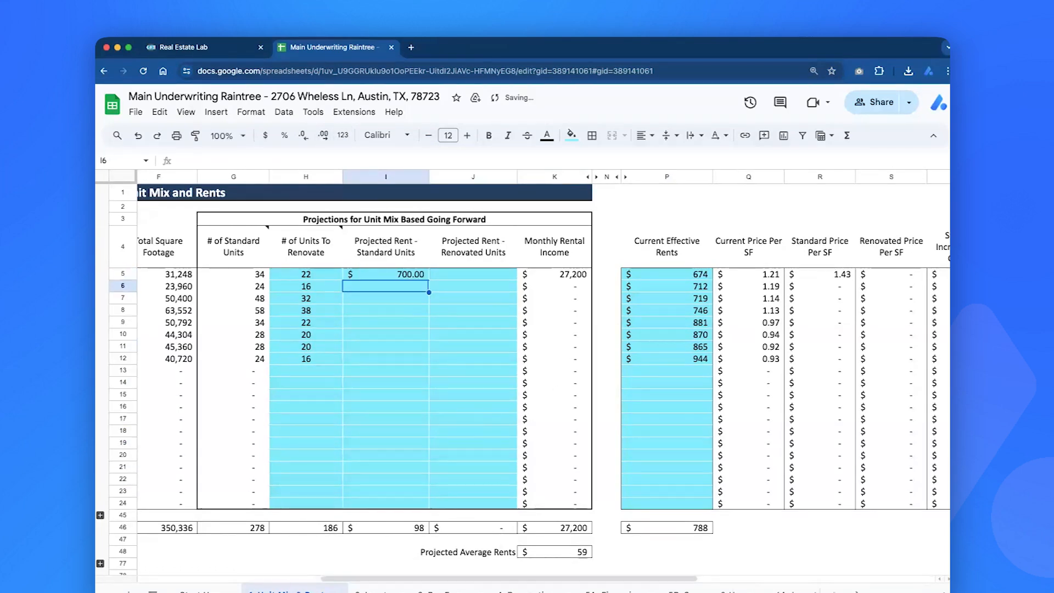
{"action": "left_click", "coordinate": [472, 274]}
{"action": "type", "text": "800"}
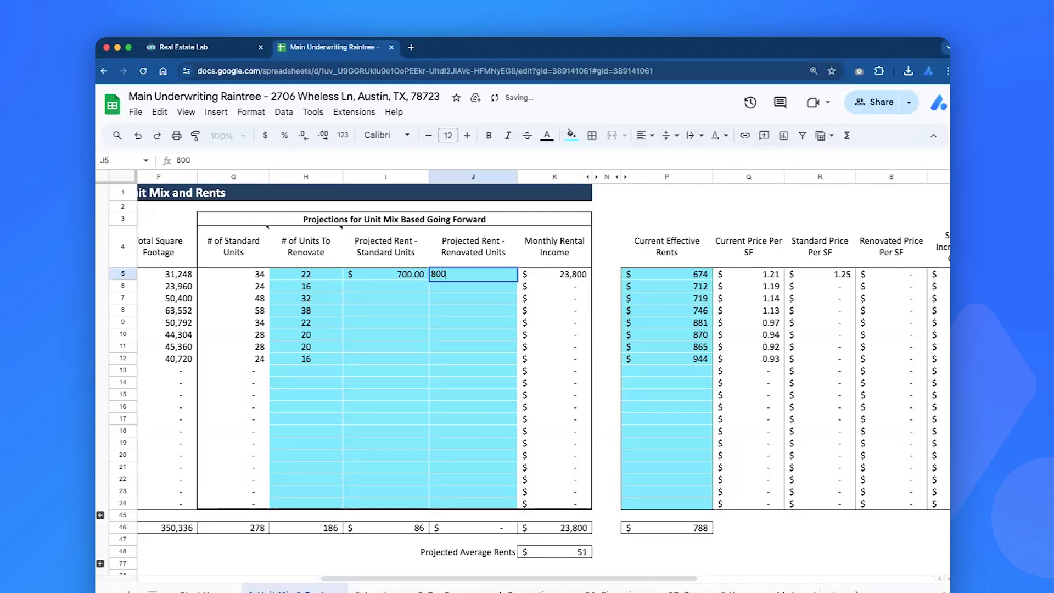
{"action": "key", "text": "Return"}
- Enter the second floorplan's projected rents, 725 for standard units in I6 and 825 for renovated units in J6
{"action": "key", "text": "Left"}
{"action": "key", "text": "Left"}
{"action": "type", "text": "725"}
{"action": "key", "text": "Escape"}
{"action": "key", "text": "Right"}
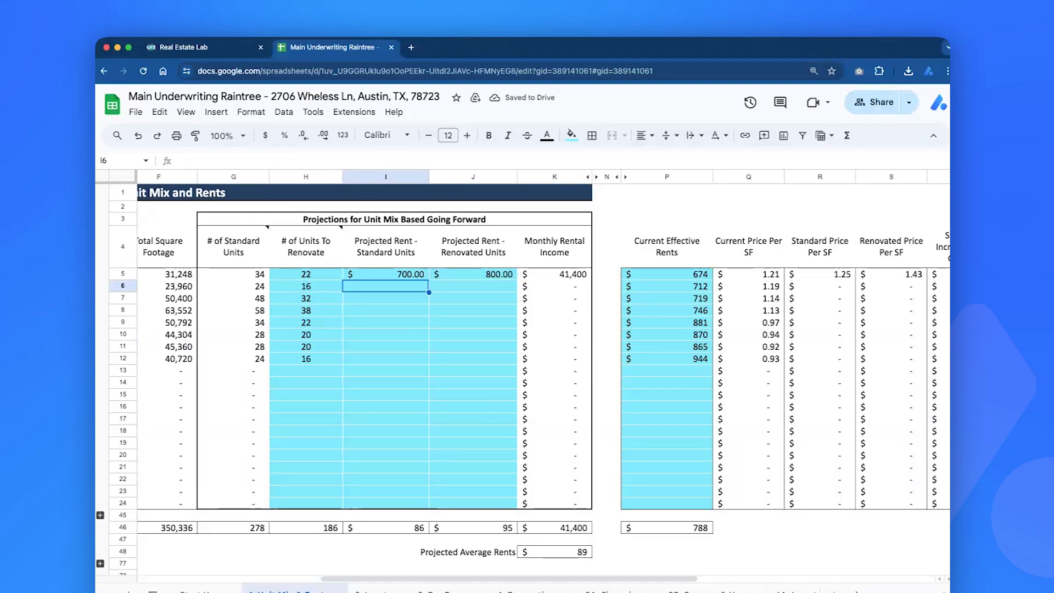
{"action": "type", "text": "725"}
{"action": "key", "text": "Tab"}
{"action": "type", "text": "825"}
{"action": "key", "text": "Return"}
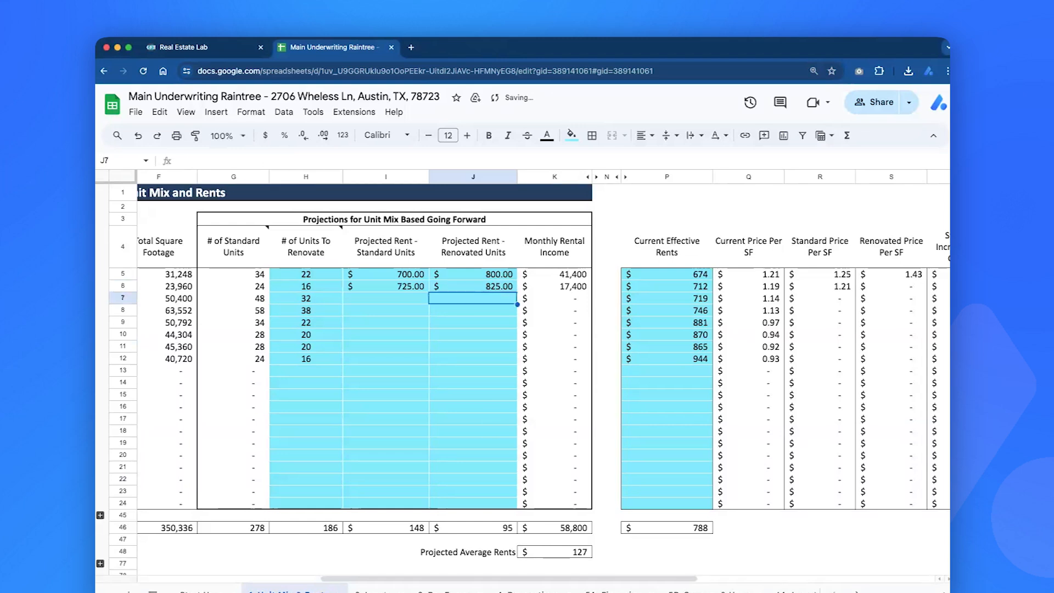
{"action": "key", "text": "Left"}
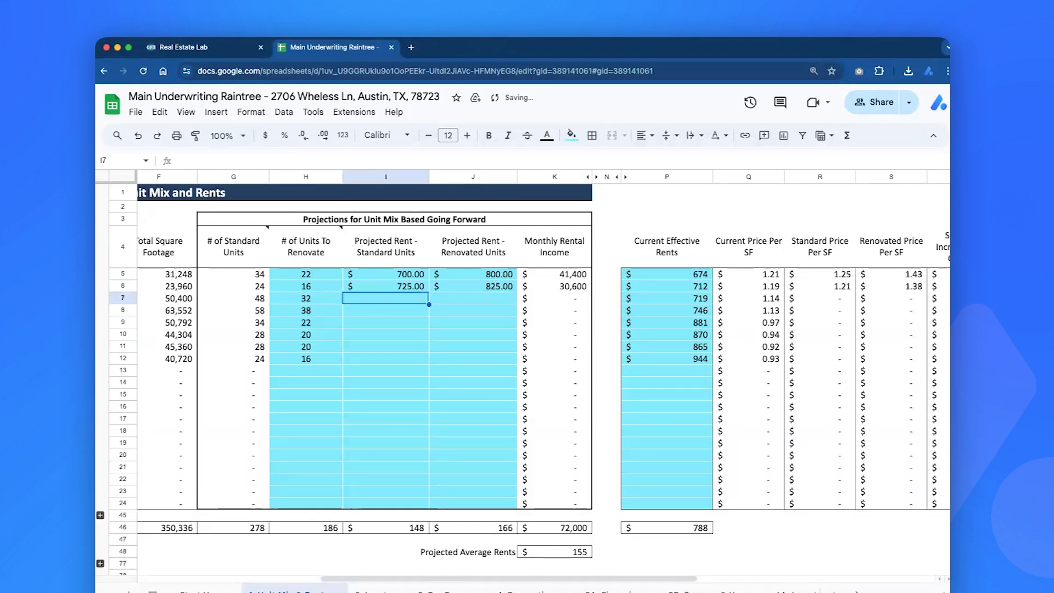
{"action": "key", "text": "shift+Down"}
{"action": "key", "text": "shift+Right"}
{"action": "key", "text": "shift+Down"}
{"action": "key", "text": "shift+Down"}
{"action": "key", "text": "shift+Down"}
{"action": "key", "text": "shift+Down"}
{"action": "key", "text": "shift+Down"}
{"action": "key", "text": "shift+Up"}
{"action": "key", "text": "shift+Up"}
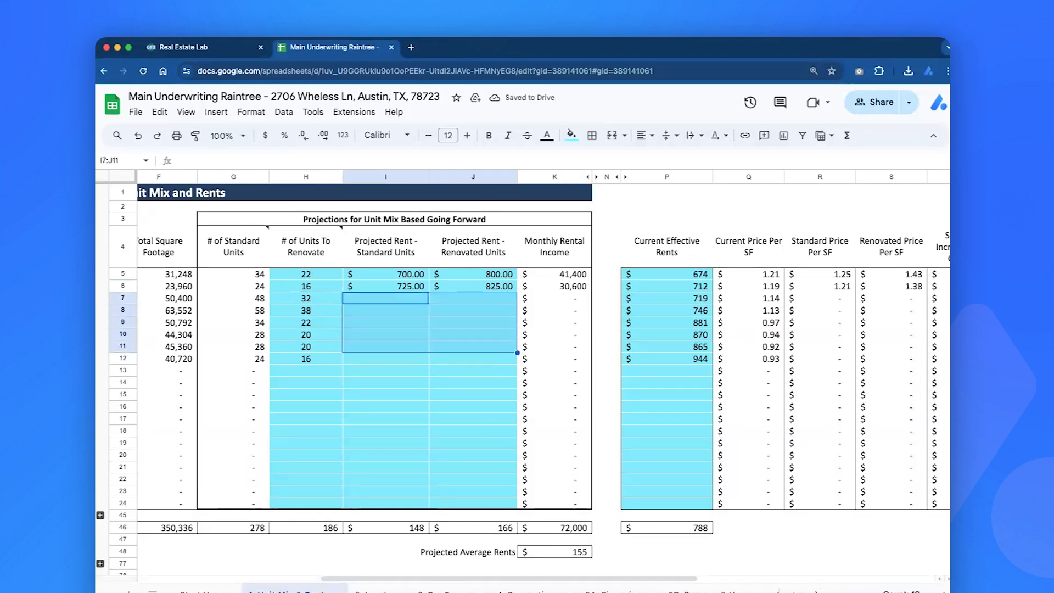
{"action": "key", "text": "shift+Down"}
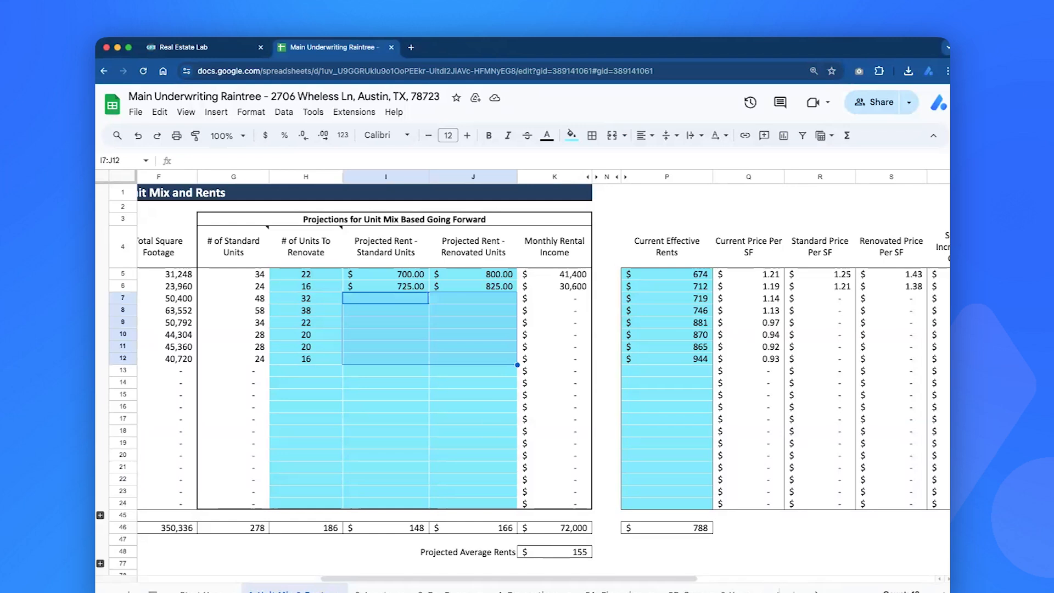
- Clear the projected rent entries in I5:J7
{"action": "key", "text": "Up"}
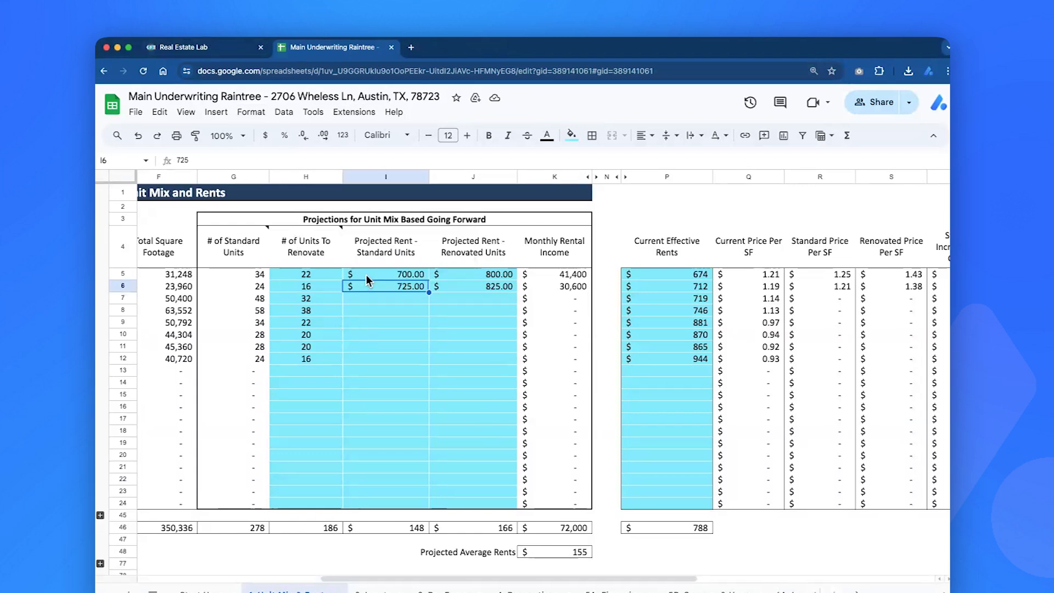
{"action": "left_click_drag", "start_coordinate": [366, 275], "coordinate": [474, 302]}
{"action": "key", "text": "Delete"}
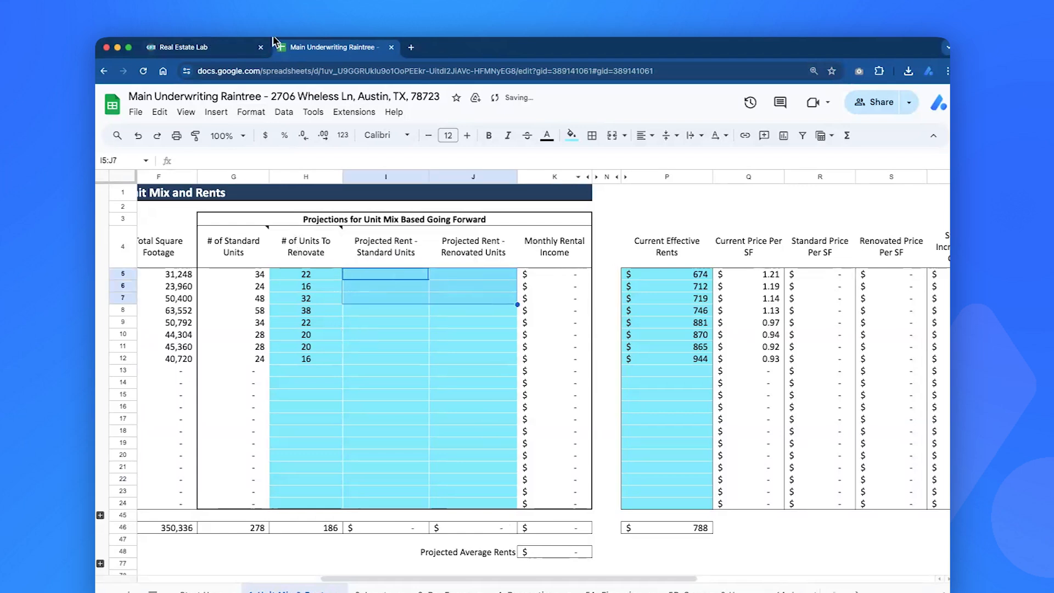
- Switch to Real Estate Lab and open the Rent Comps page of Raintree Condos
{"action": "left_click", "coordinate": [229, 47]}
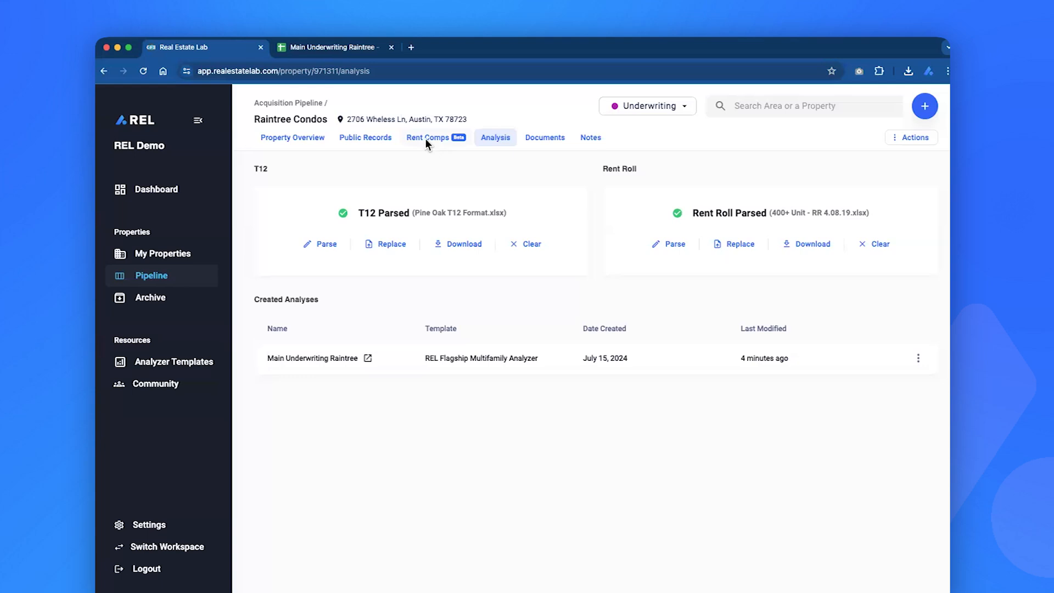
{"action": "left_click", "coordinate": [328, 49]}
{"action": "left_click", "coordinate": [235, 50]}
{"action": "left_click", "coordinate": [454, 137]}
- Return to the underwriting spreadsheet and select the empty projected rent cells I5:J12 for all floorplans
{"action": "left_click", "coordinate": [349, 49]}
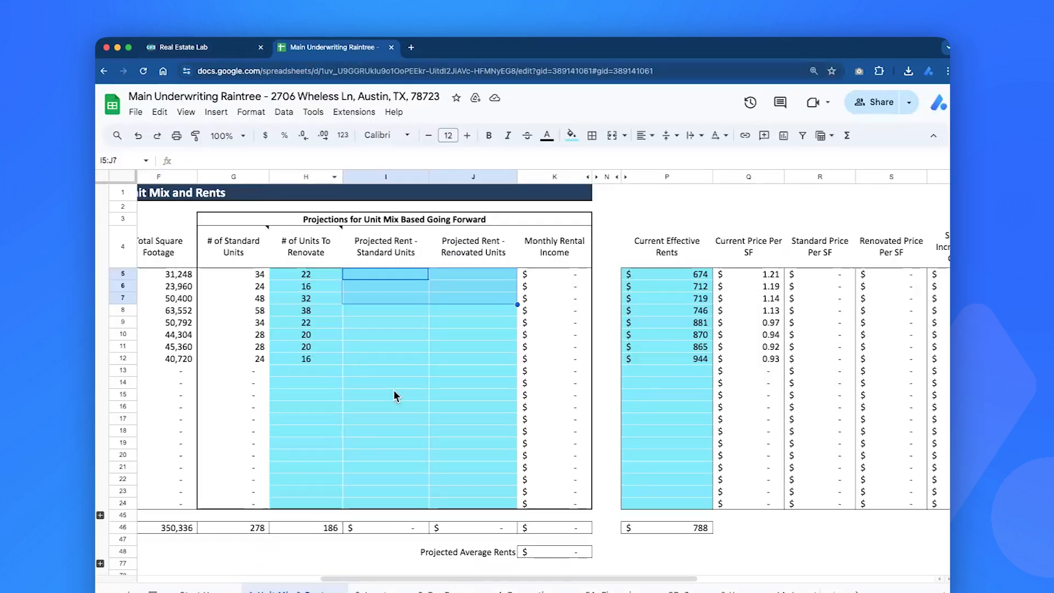
{"action": "left_click", "coordinate": [408, 358]}
{"action": "scroll", "coordinate": [407, 358], "scroll_direction": "left", "scroll_amount": 3}
{"action": "left_click_drag", "start_coordinate": [526, 273], "coordinate": [657, 367]}
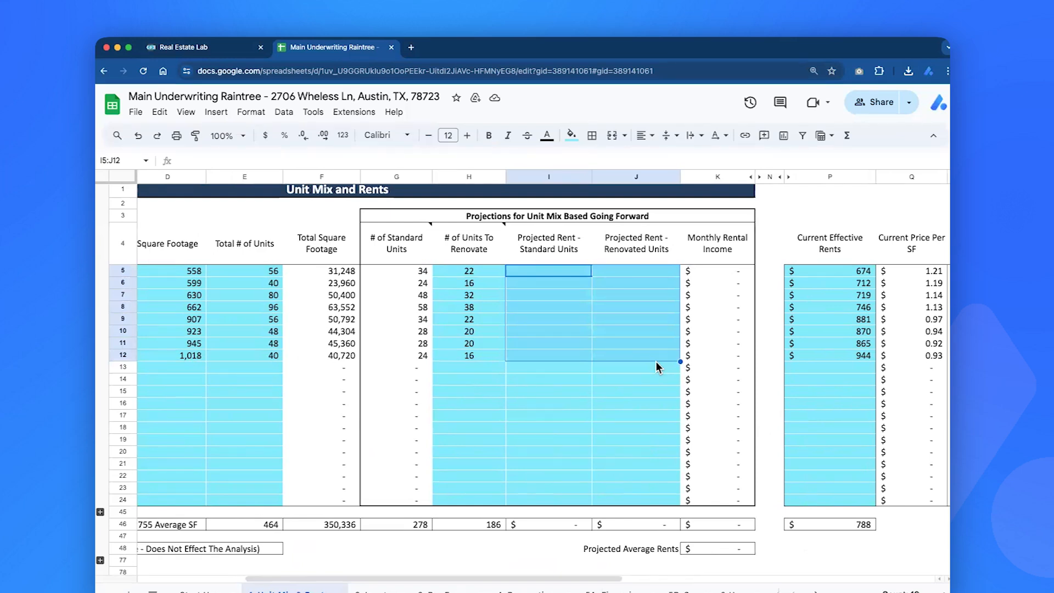
- Open the comparable property selection for Raintree Condos in Real Estate Lab and review the best-matching properties
{"action": "left_click", "coordinate": [200, 50]}
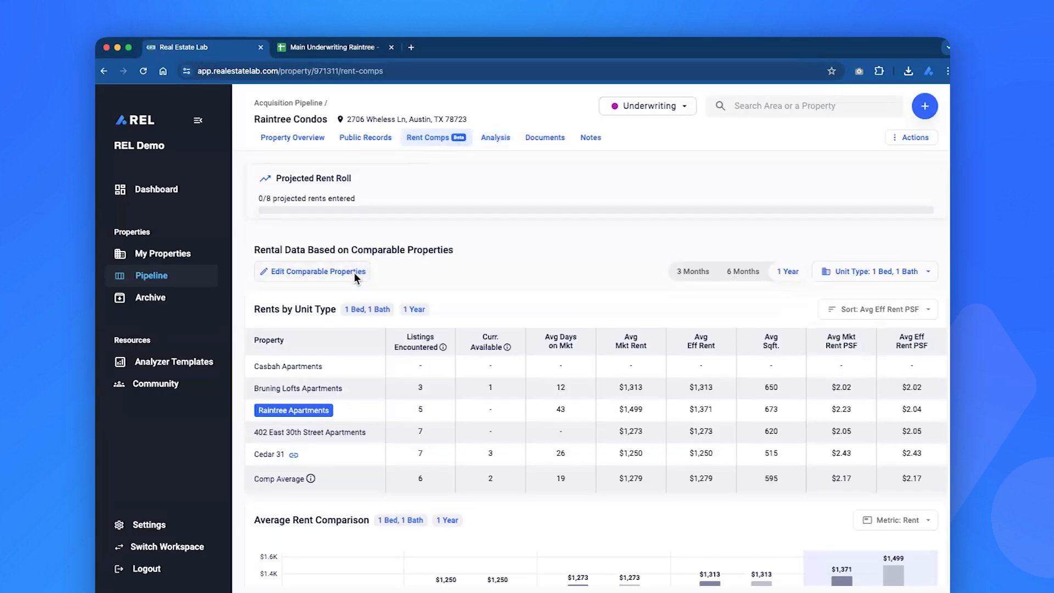
{"action": "left_click", "coordinate": [317, 273]}
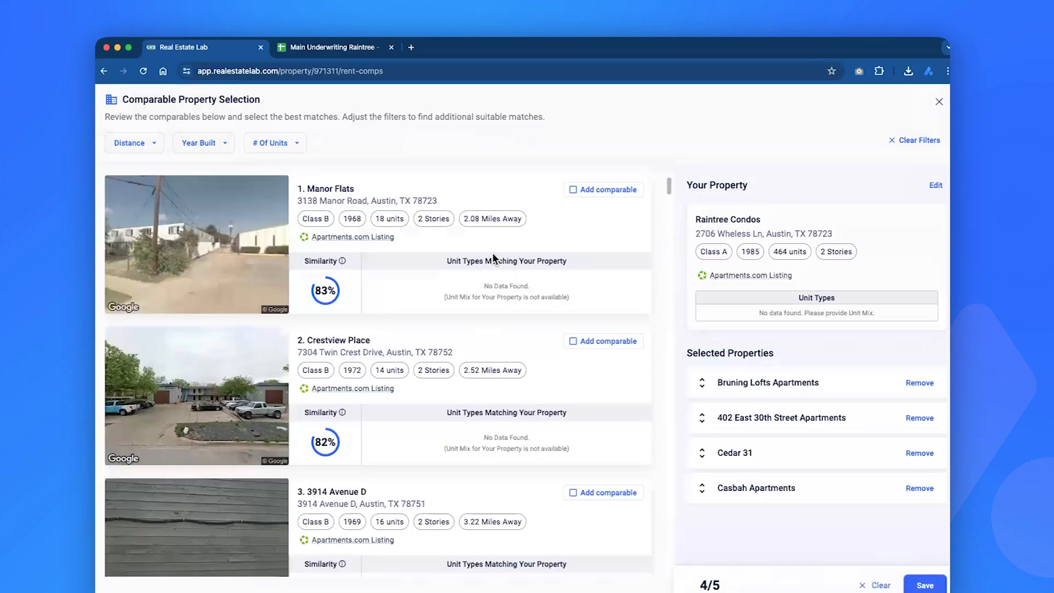
{"action": "scroll", "coordinate": [502, 377], "scroll_direction": "down", "scroll_amount": 4}
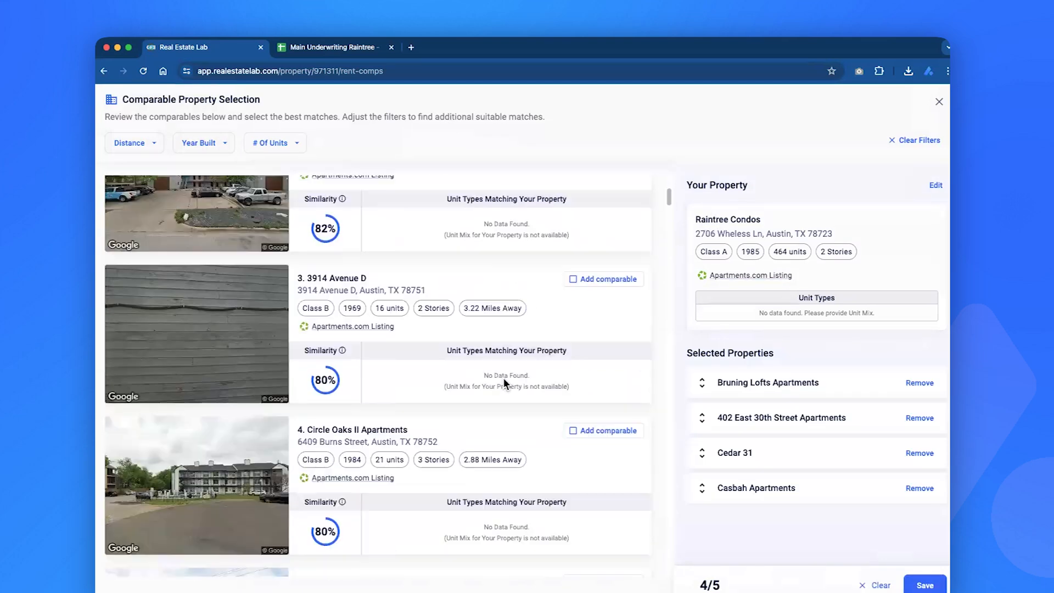
{"action": "scroll", "coordinate": [503, 378], "scroll_direction": "down", "scroll_amount": 2}
{"action": "scroll", "coordinate": [503, 378], "scroll_direction": "down", "scroll_amount": 4}
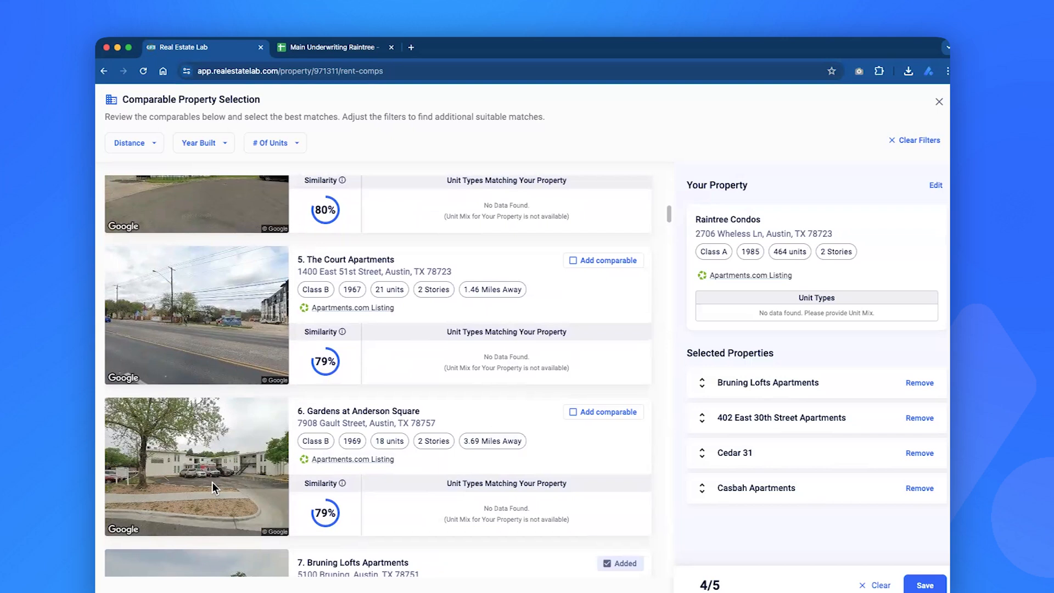
{"action": "mouse_move", "coordinate": [332, 364]}
{"action": "scroll", "coordinate": [438, 309], "scroll_direction": "up", "scroll_amount": 3}
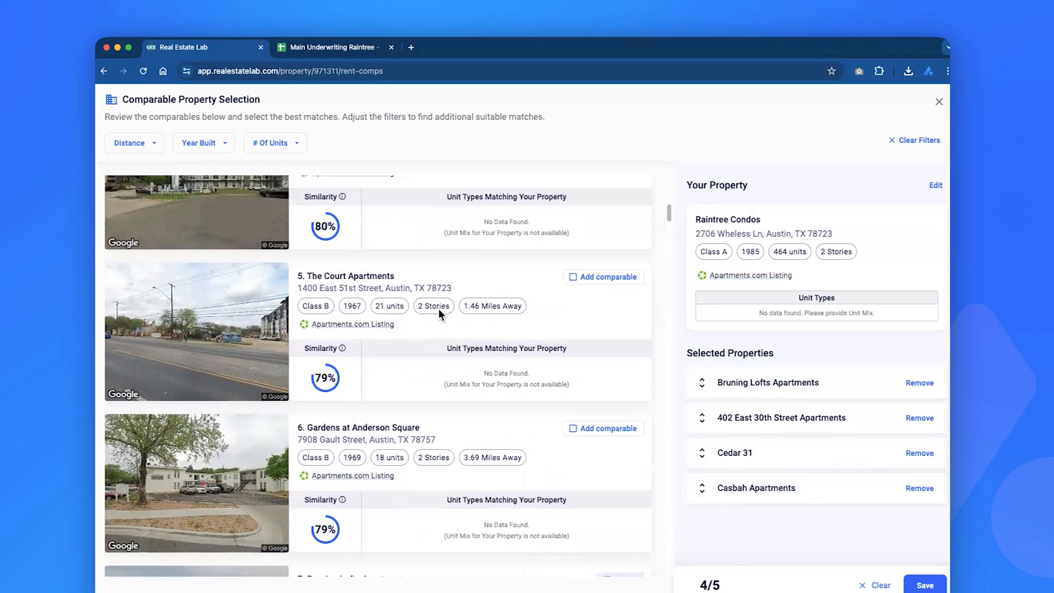
{"action": "scroll", "coordinate": [600, 253], "scroll_direction": "up", "scroll_amount": 8}
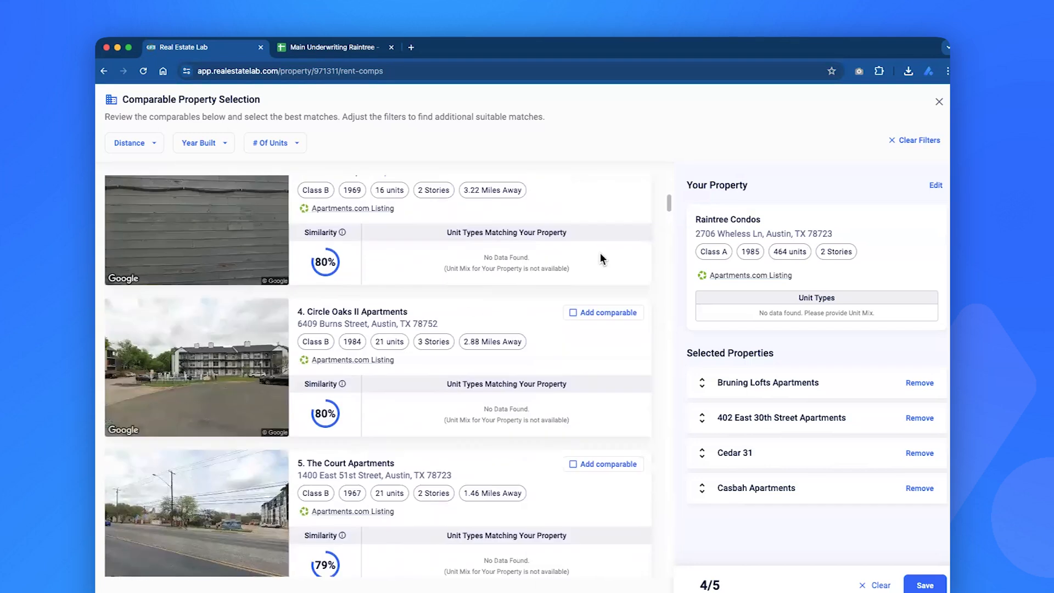
- Add The Granada III as the fifth comparable property for Raintree Condos
{"action": "scroll", "coordinate": [549, 245], "scroll_direction": "down", "scroll_amount": 2}
{"action": "scroll", "coordinate": [528, 241], "scroll_direction": "down", "scroll_amount": 15}
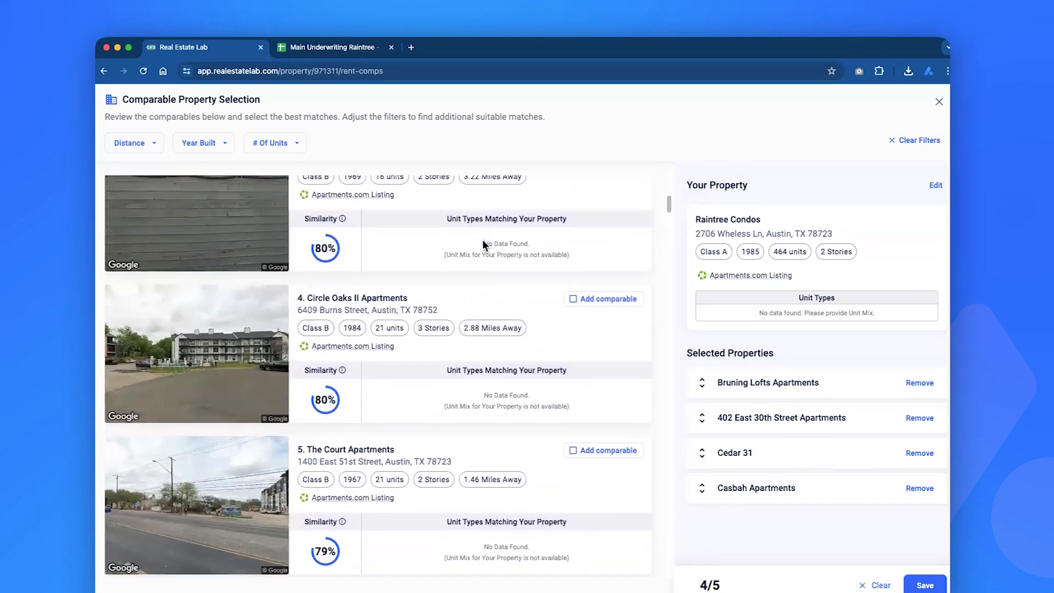
{"action": "scroll", "coordinate": [883, 413], "scroll_direction": "down", "scroll_amount": 20}
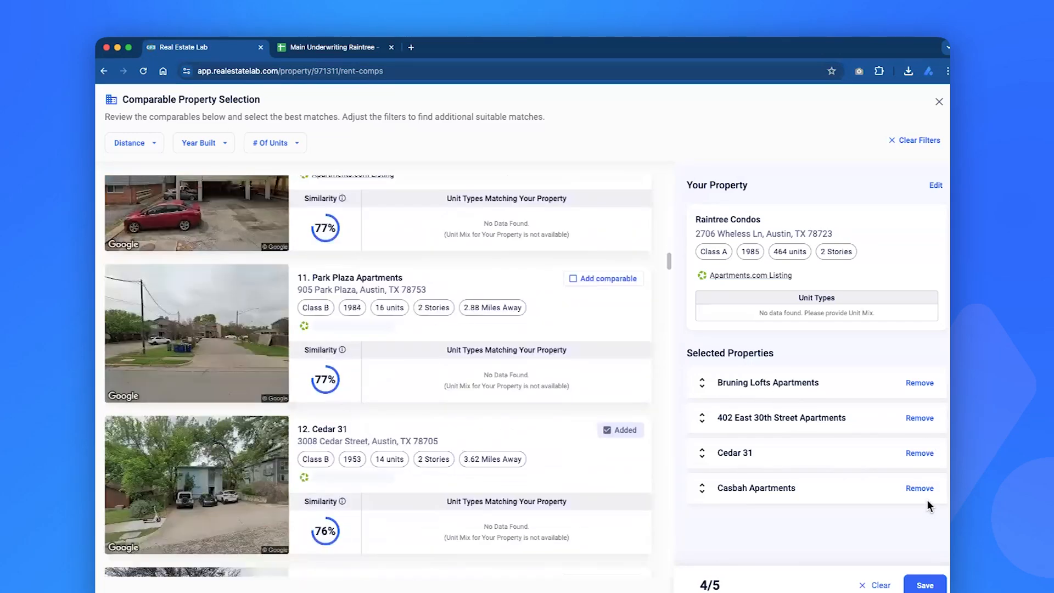
{"action": "scroll", "coordinate": [357, 559], "scroll_direction": "down", "scroll_amount": 20}
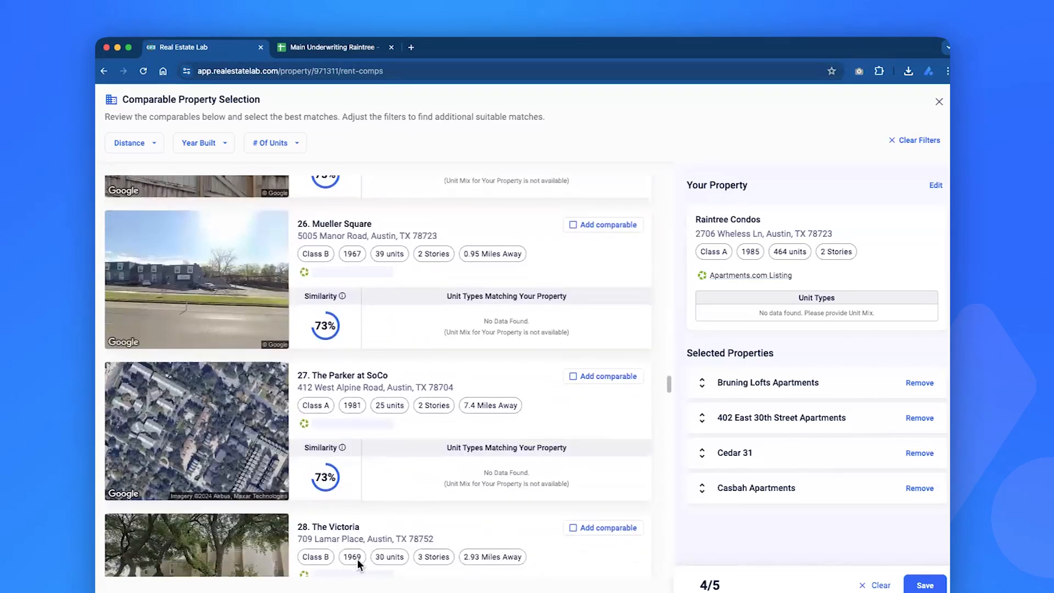
{"action": "scroll", "coordinate": [334, 325], "scroll_direction": "down", "scroll_amount": 15}
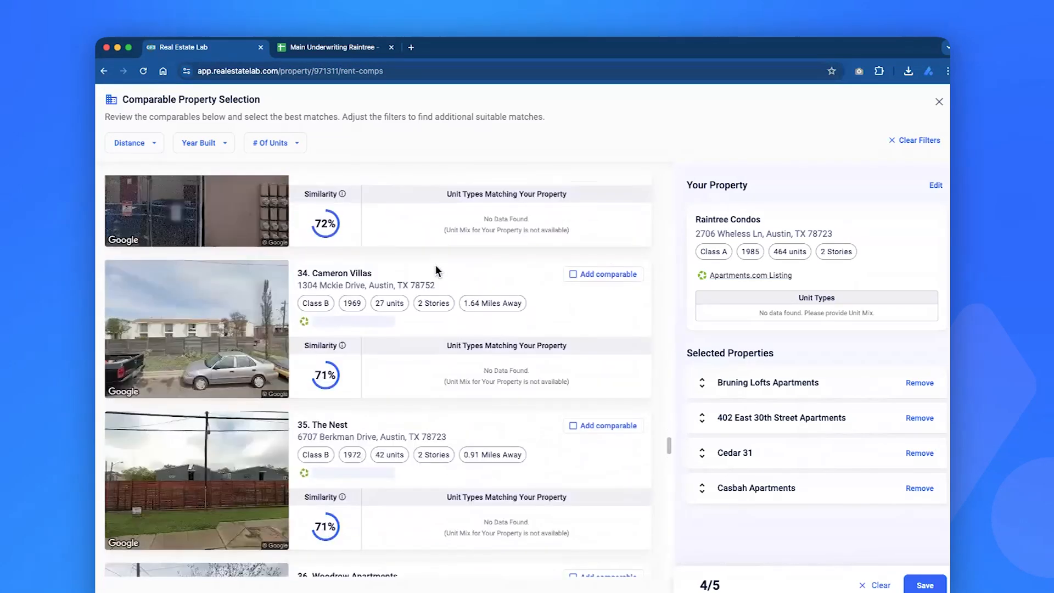
{"action": "scroll", "coordinate": [390, 302], "scroll_direction": "down", "scroll_amount": 1}
{"action": "left_click", "coordinate": [390, 302]}
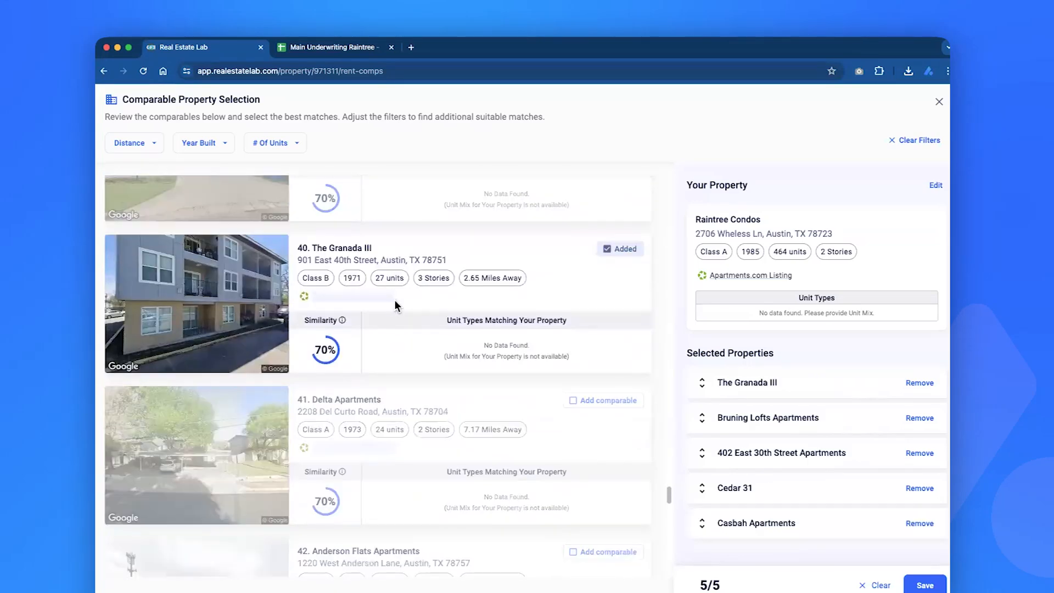
{"action": "scroll", "coordinate": [637, 292], "scroll_direction": "up", "scroll_amount": 2}
{"action": "scroll", "coordinate": [418, 300], "scroll_direction": "down", "scroll_amount": 4}
{"action": "scroll", "coordinate": [420, 300], "scroll_direction": "up", "scroll_amount": 3}
{"action": "scroll", "coordinate": [376, 375], "scroll_direction": "up", "scroll_amount": 12}
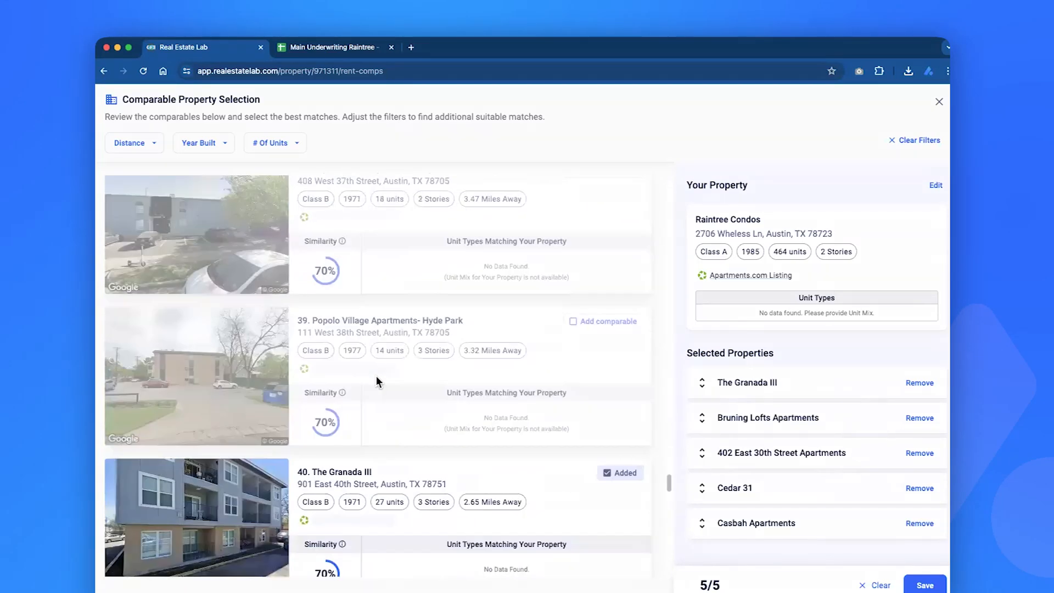
{"action": "scroll", "coordinate": [501, 219], "scroll_direction": "up", "scroll_amount": 10}
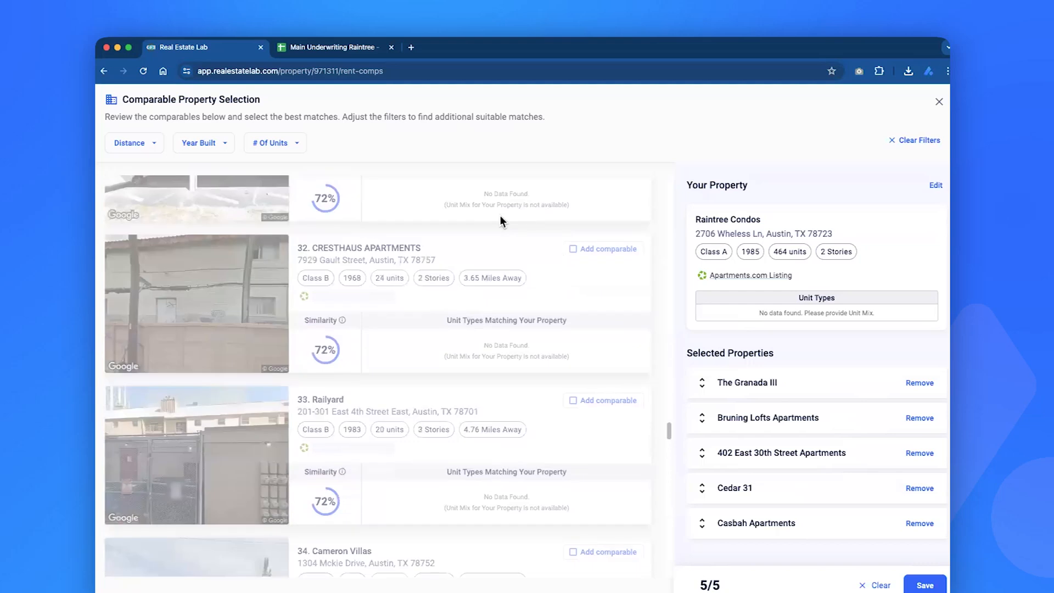
{"action": "scroll", "coordinate": [607, 414], "scroll_direction": "down", "scroll_amount": 3}
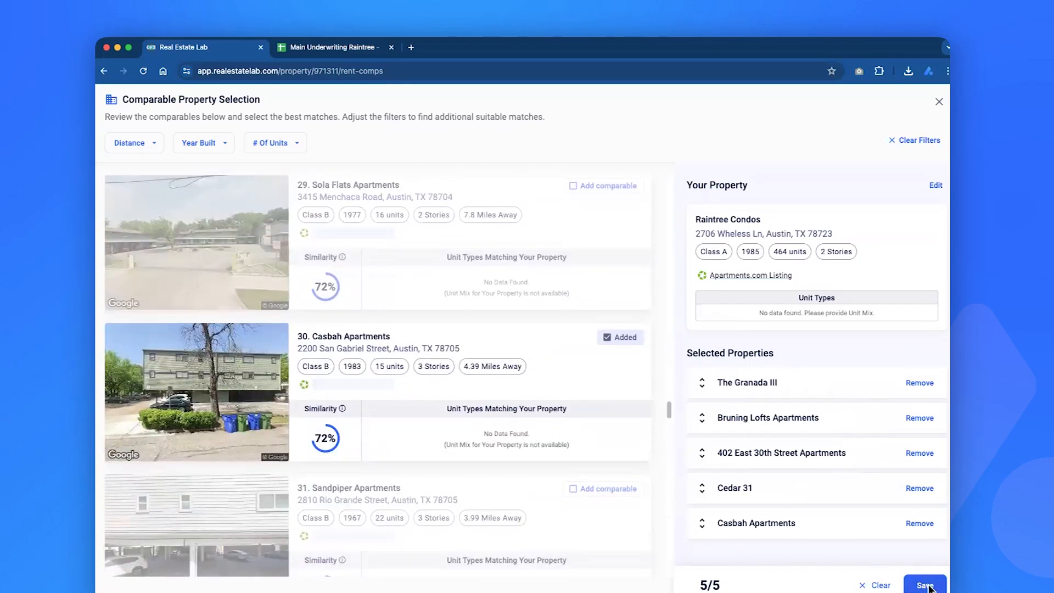
- Save the five selected comparables and show the rents for the 1 Bed, 1 Bath unit type
{"action": "left_click", "coordinate": [925, 585]}
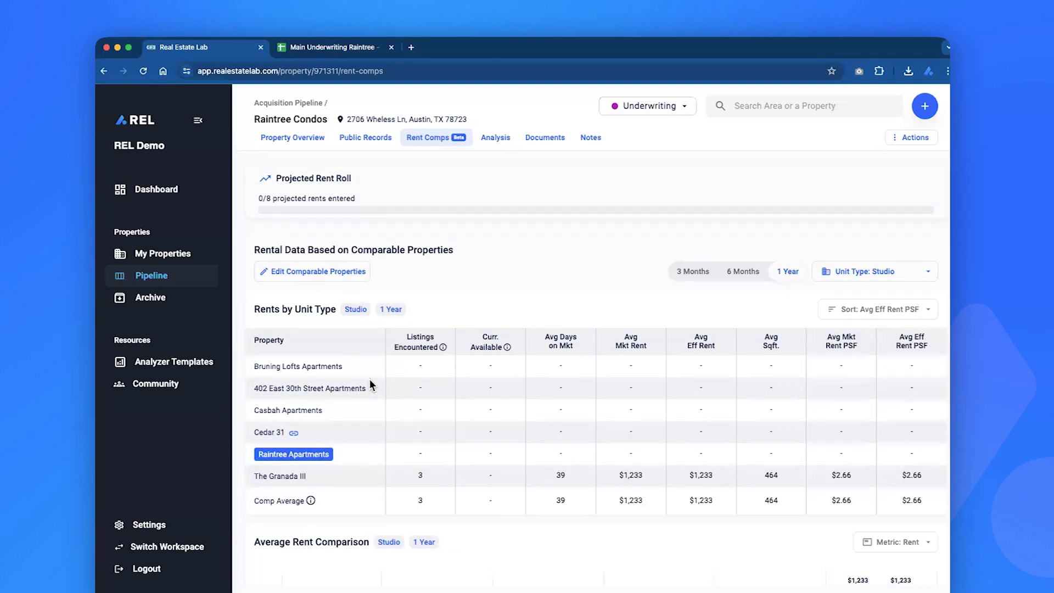
{"action": "mouse_move", "coordinate": [351, 477]}
{"action": "left_click", "coordinate": [906, 278]}
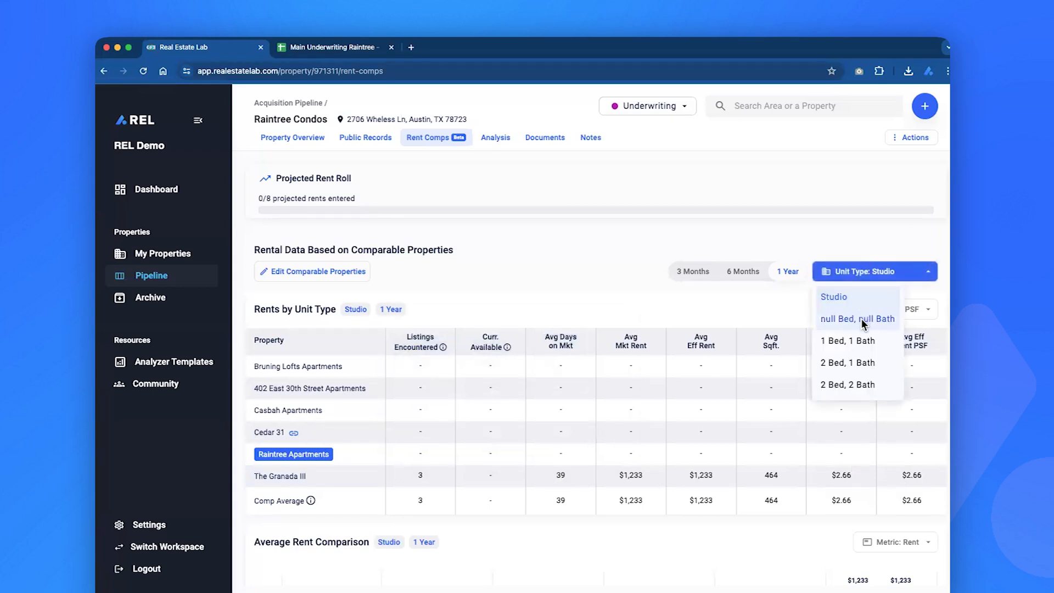
{"action": "left_click", "coordinate": [868, 341]}
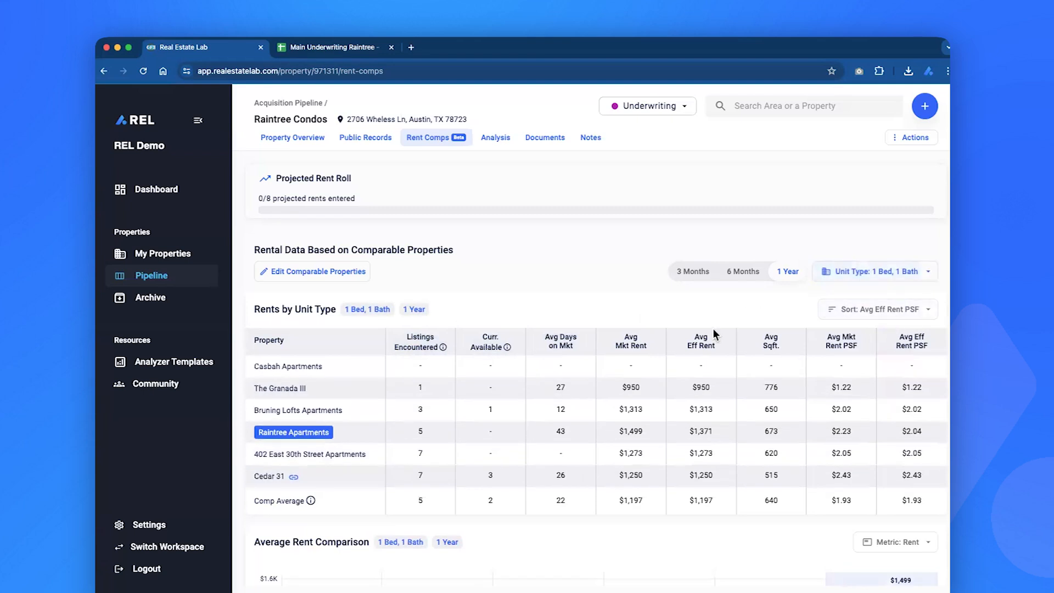
- Open the Apartments.com listing of Bruning Lofts Apartments, browse its interior photos, and close the listing
{"action": "mouse_move", "coordinate": [324, 392]}
{"action": "mouse_move", "coordinate": [349, 409]}
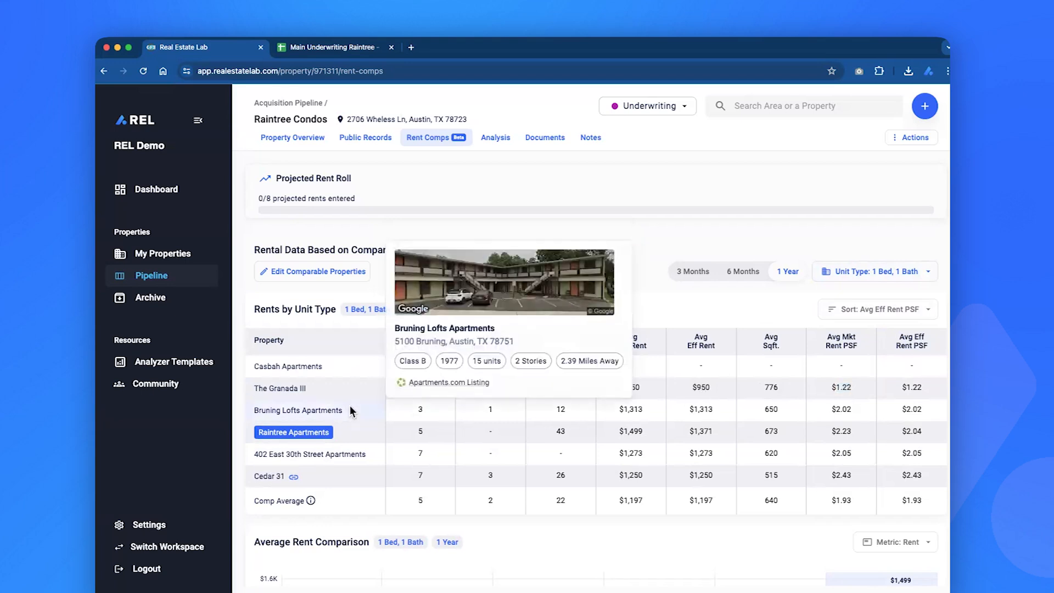
{"action": "left_click", "coordinate": [421, 383]}
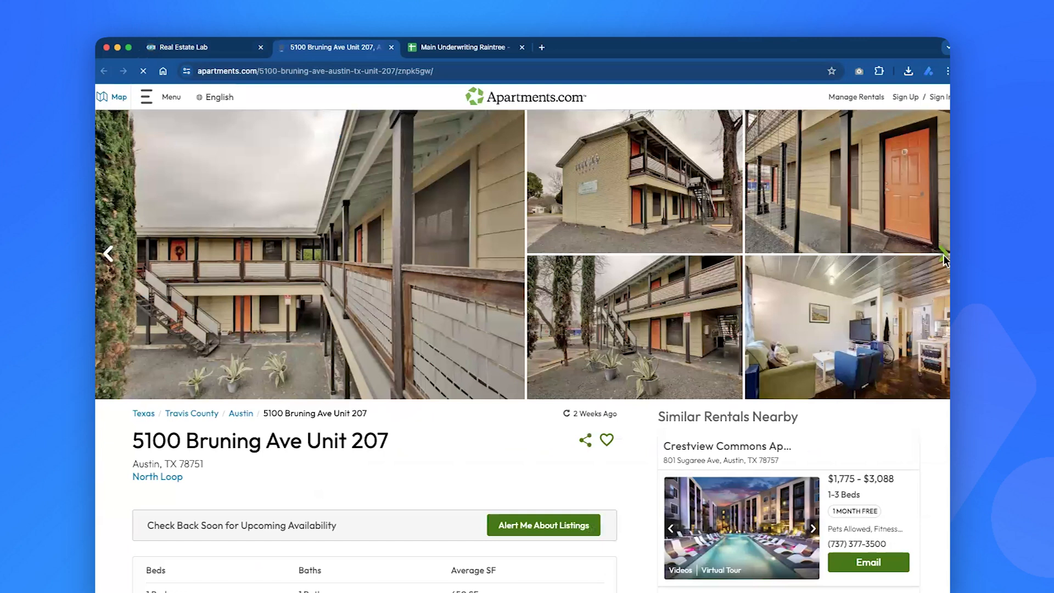
{"action": "left_click", "coordinate": [943, 254]}
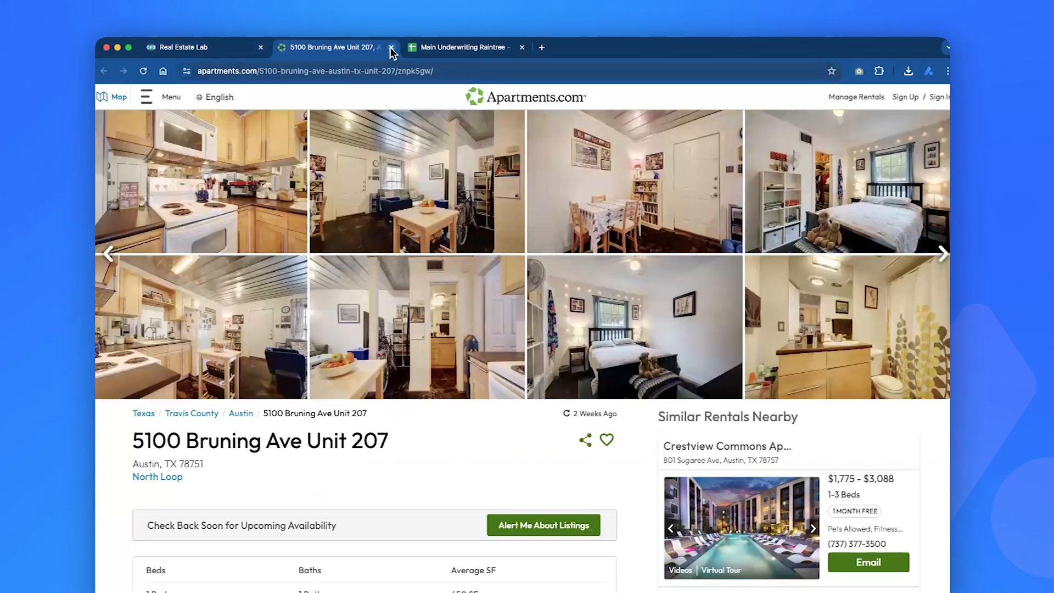
{"action": "left_click", "coordinate": [392, 47]}
- Compare Raintree's average rents with the comparables for 1 Bed, 1 Bath and for 2 Bed, 1 Bath units
{"action": "mouse_move", "coordinate": [304, 431]}
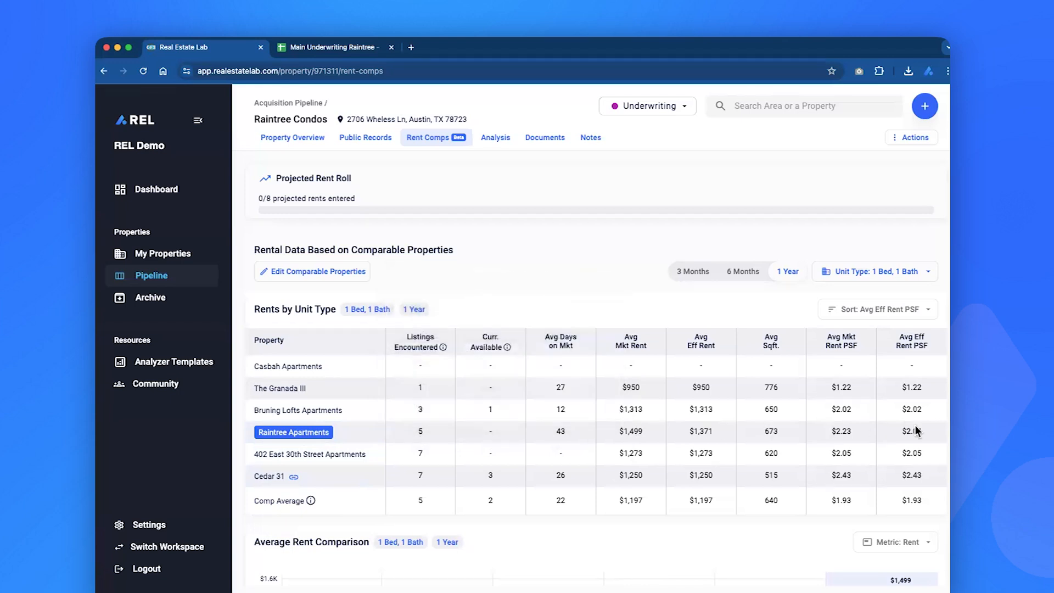
{"action": "scroll", "coordinate": [903, 437], "scroll_direction": "down", "scroll_amount": 4}
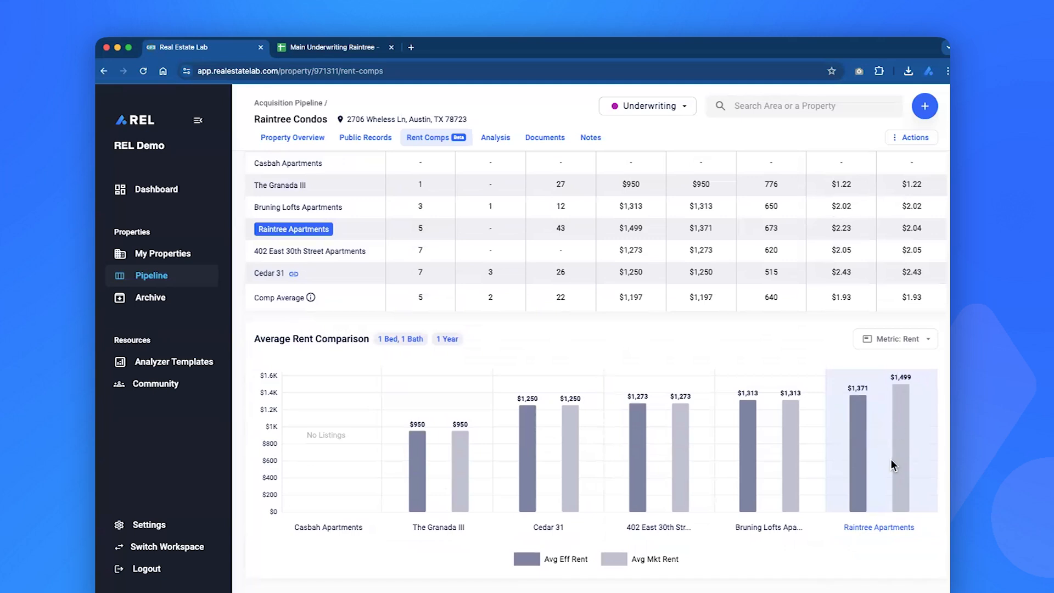
{"action": "scroll", "coordinate": [798, 441], "scroll_direction": "up", "scroll_amount": 3}
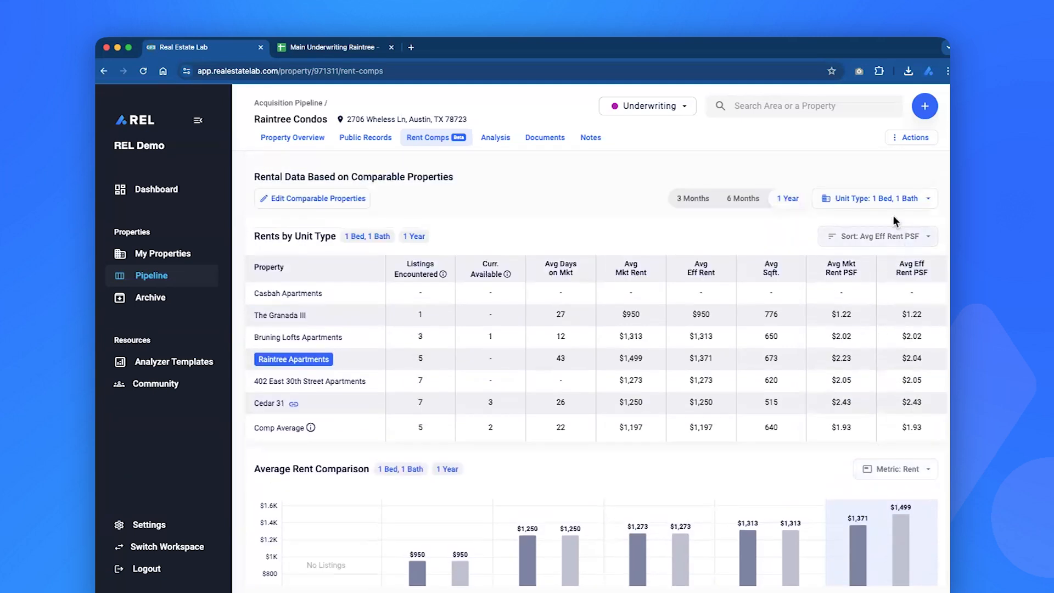
{"action": "left_click", "coordinate": [885, 196]}
{"action": "left_click", "coordinate": [860, 290]}
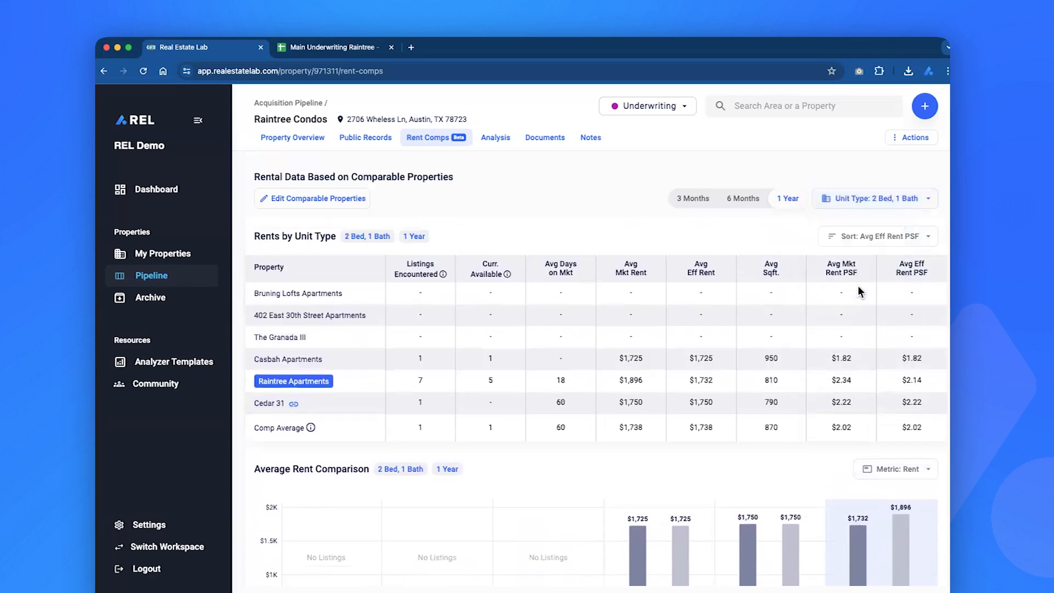
{"action": "scroll", "coordinate": [870, 456], "scroll_direction": "down", "scroll_amount": 3}
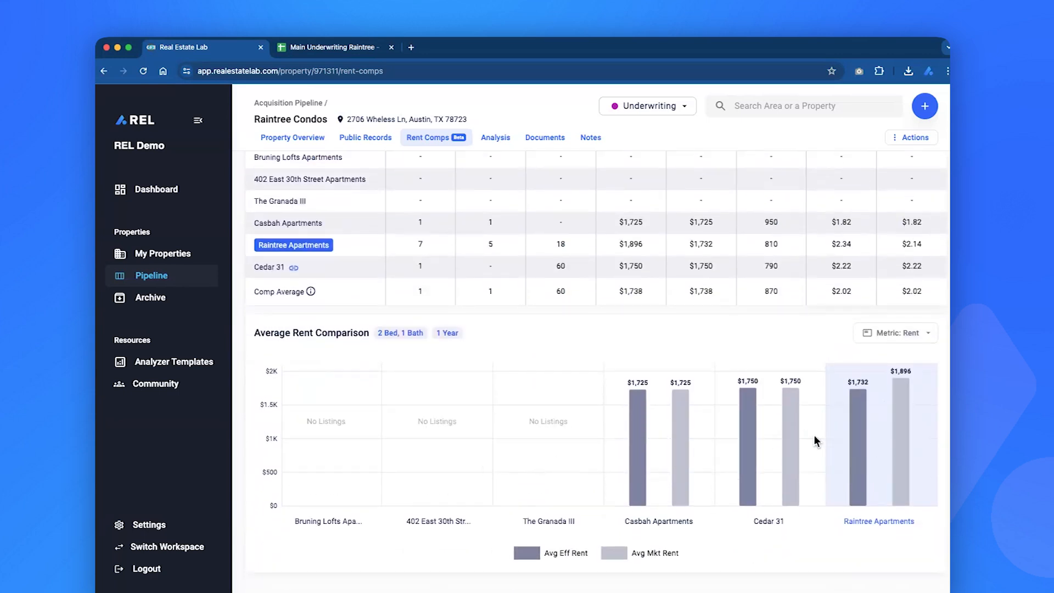
{"action": "scroll", "coordinate": [755, 432], "scroll_direction": "up", "scroll_amount": 4}
- Replace the selected comparables with Crestview Place and Gardens at Anderson Square, and save the selection
{"action": "left_click", "coordinate": [327, 270]}
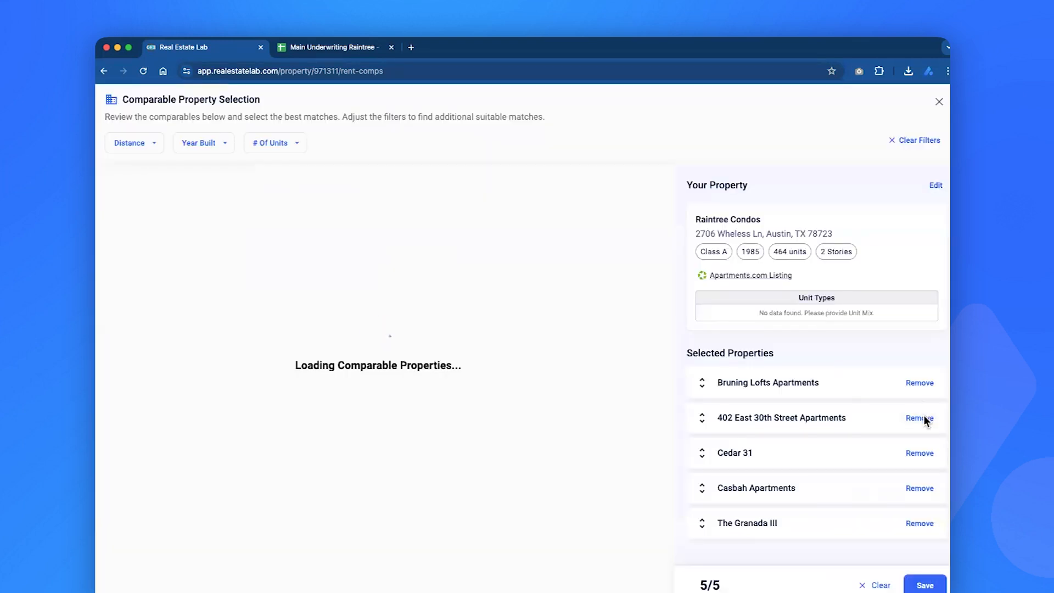
{"action": "left_click", "coordinate": [878, 584]}
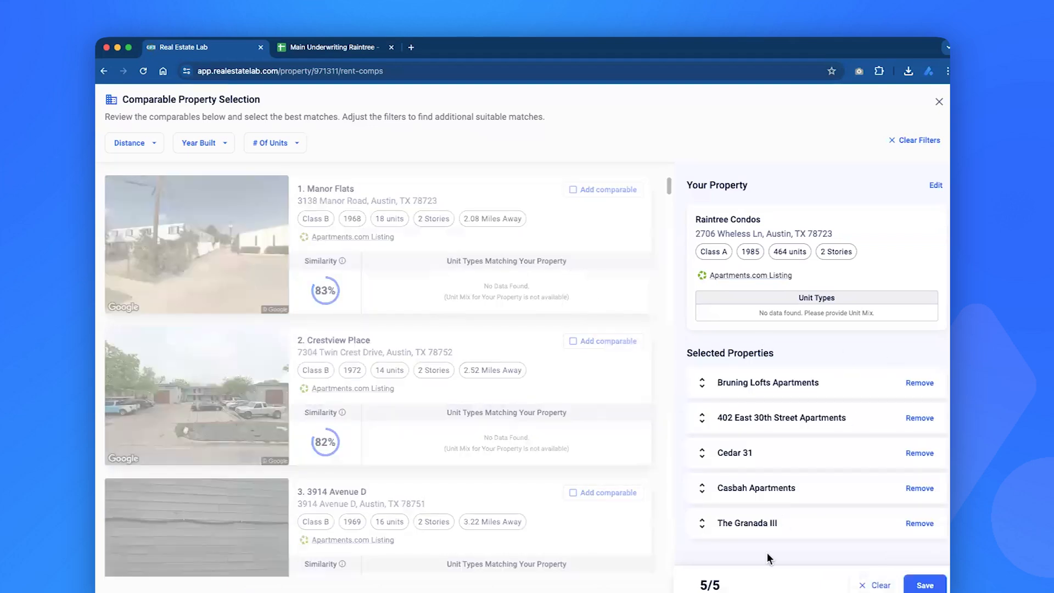
{"action": "left_click", "coordinate": [877, 585]}
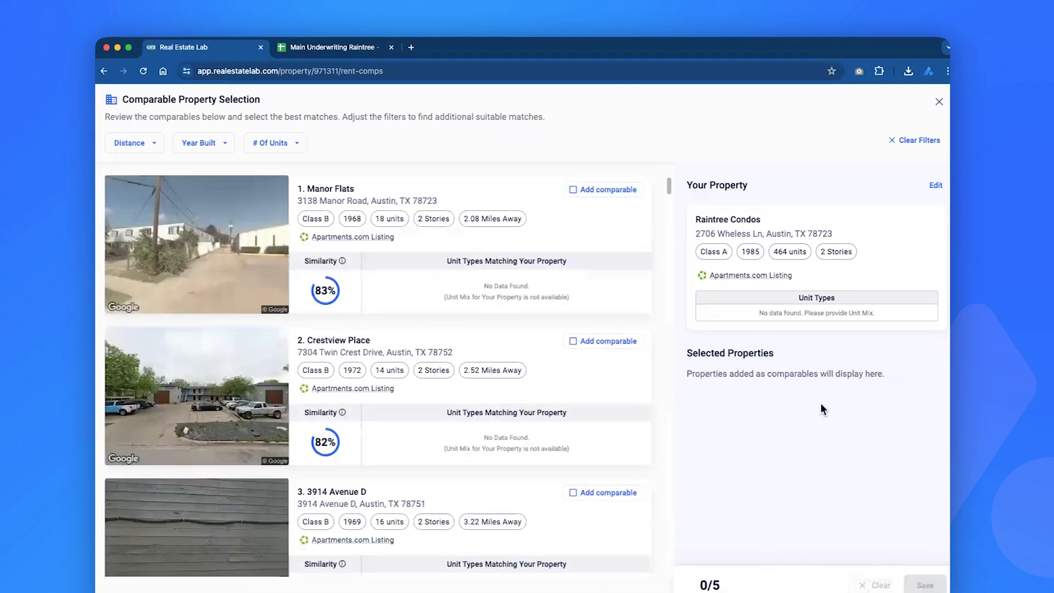
{"action": "left_click", "coordinate": [615, 340]}
{"action": "scroll", "coordinate": [614, 340], "scroll_direction": "down", "scroll_amount": 10}
{"action": "left_click", "coordinate": [616, 421]}
{"action": "scroll", "coordinate": [617, 414], "scroll_direction": "down", "scroll_amount": 3}
{"action": "left_click", "coordinate": [926, 585]}
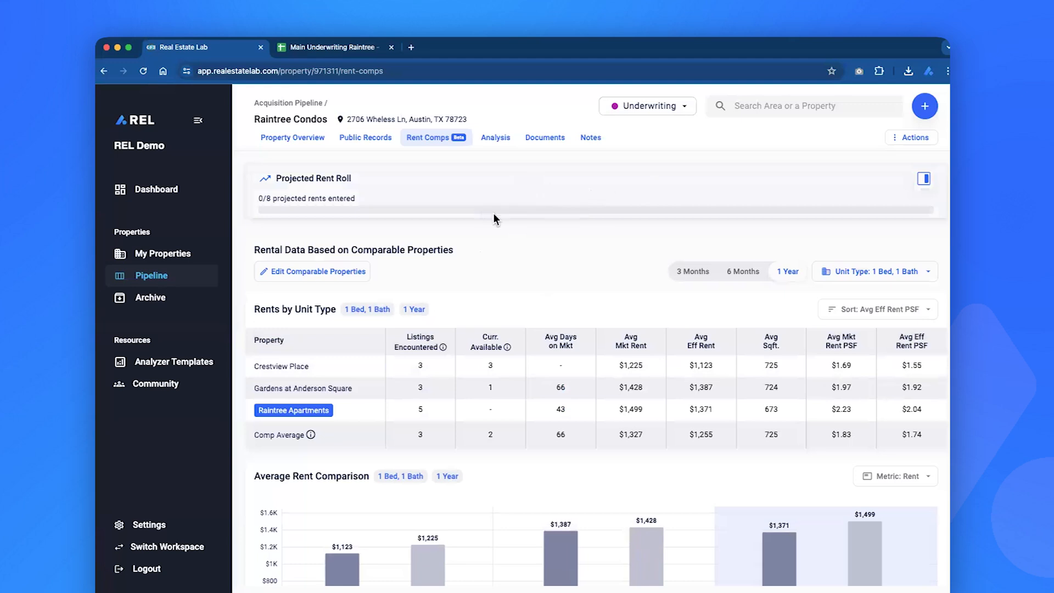
- In the Projected Rent Report, set ac_11a to $725 standard rent, 15 units to renovate and $795 renovated rent
{"action": "left_click", "coordinate": [521, 195]}
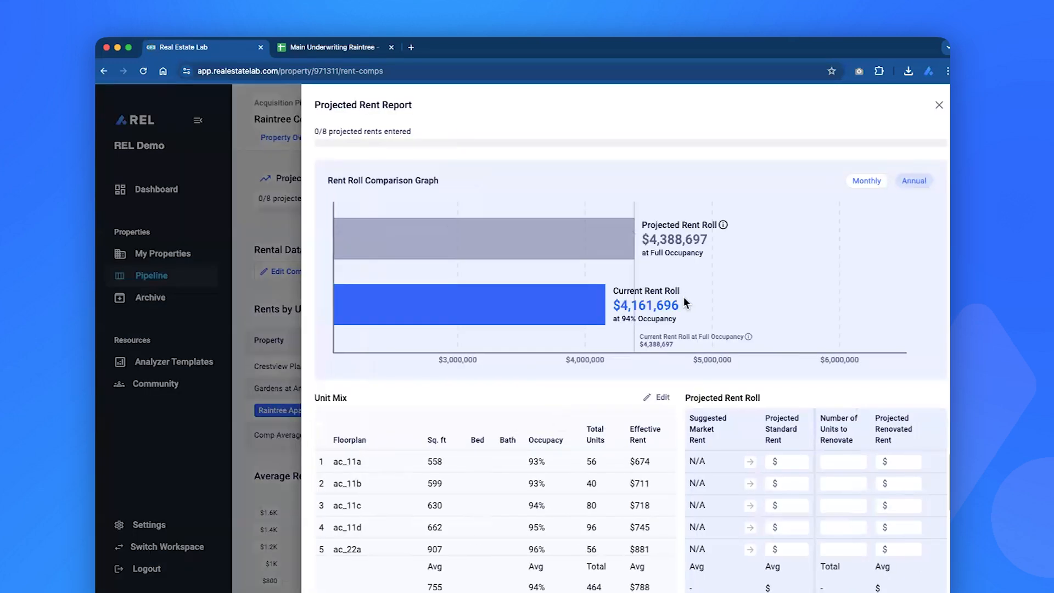
{"action": "scroll", "coordinate": [406, 521], "scroll_direction": "down", "scroll_amount": 3}
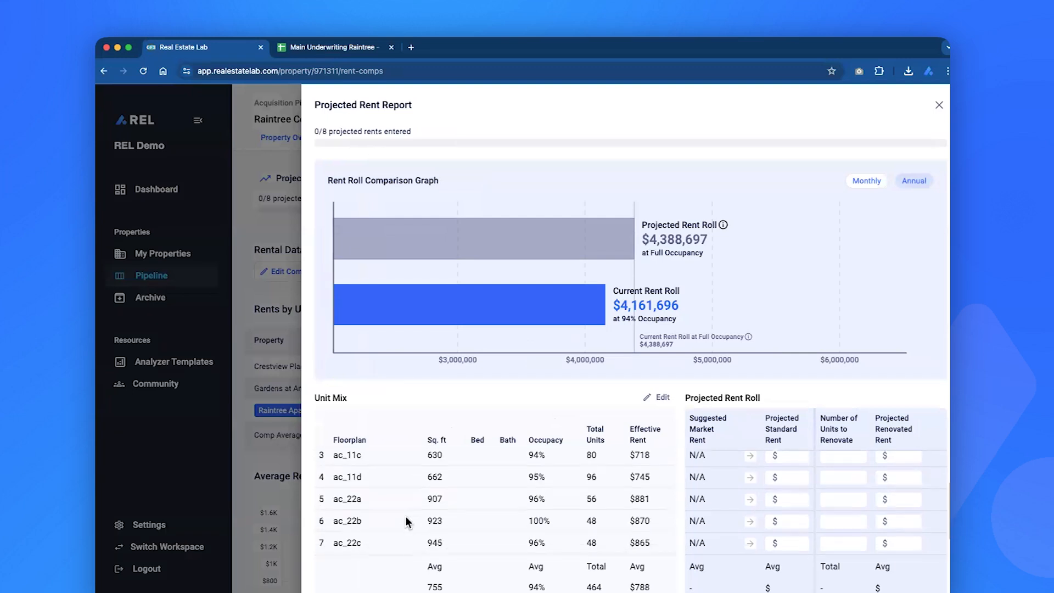
{"action": "scroll", "coordinate": [407, 521], "scroll_direction": "up", "scroll_amount": 3}
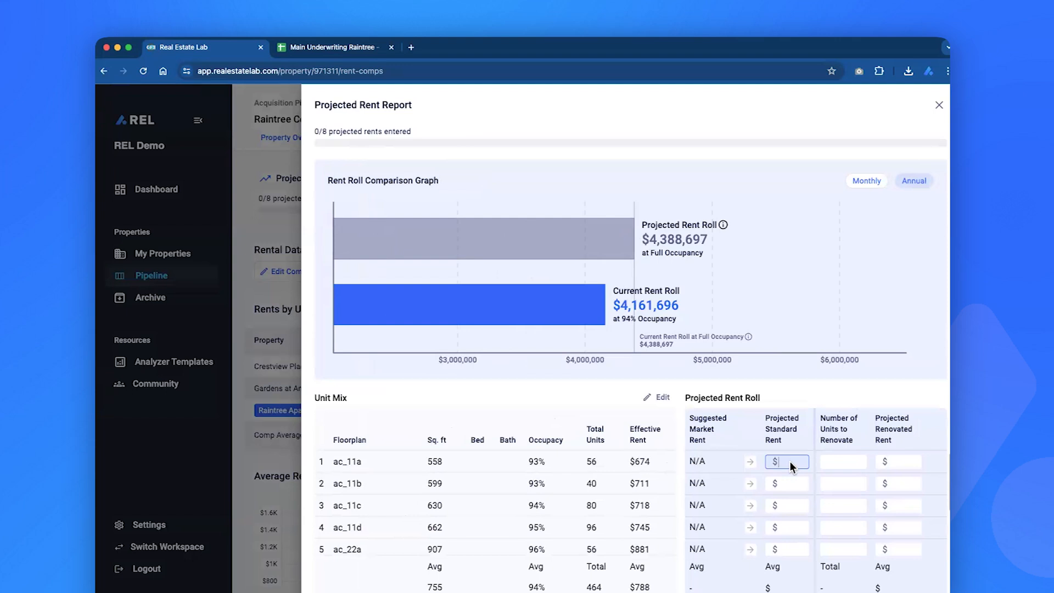
{"action": "type", "text": "725"}
{"action": "key", "text": "Tab"}
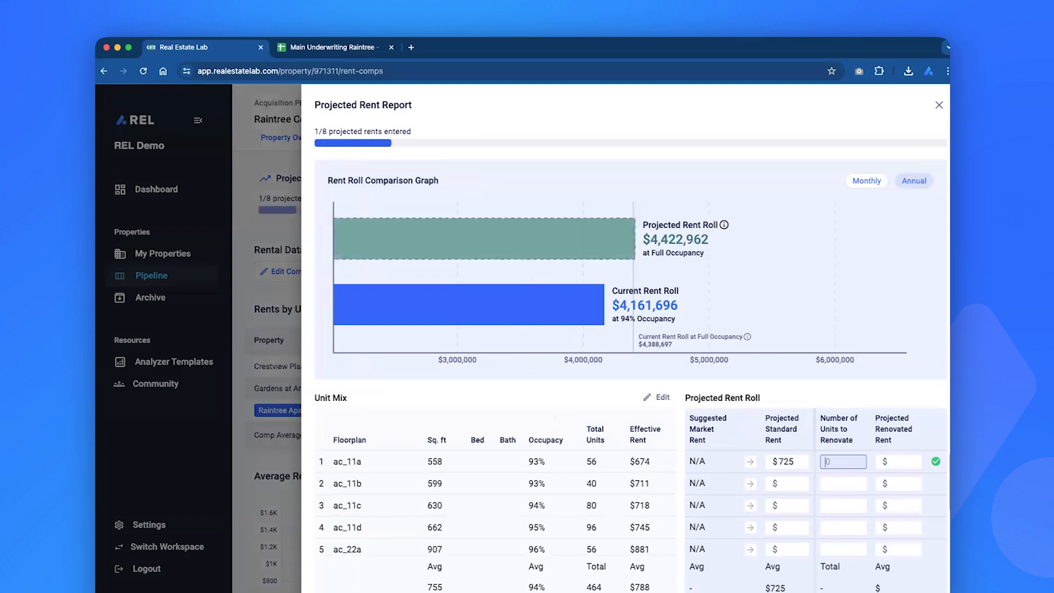
{"action": "type", "text": "15"}
{"action": "key", "text": "Tab"}
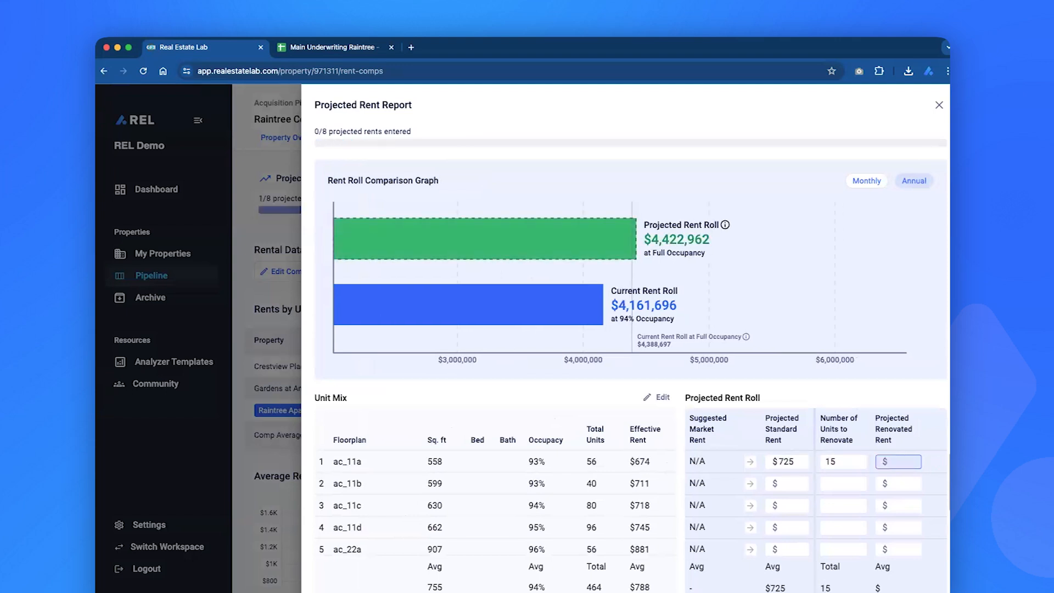
{"action": "type", "text": "795"}
{"action": "key", "text": "Return"}
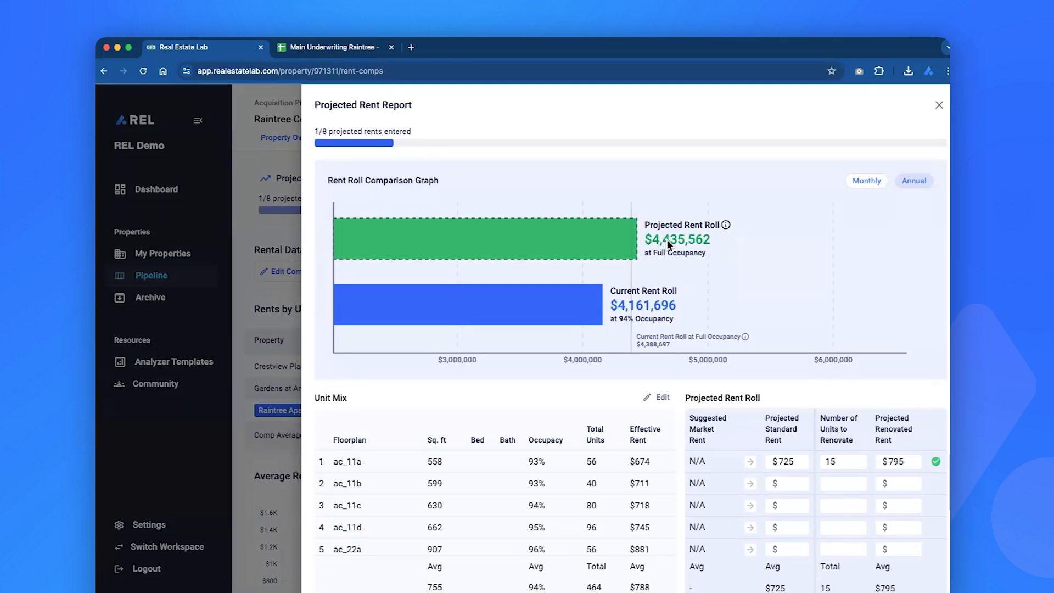
- View the rent roll comparison graph by month, return it to annual figures, and review the floorplan rows
{"action": "left_click", "coordinate": [877, 180]}
{"action": "left_click", "coordinate": [920, 184]}
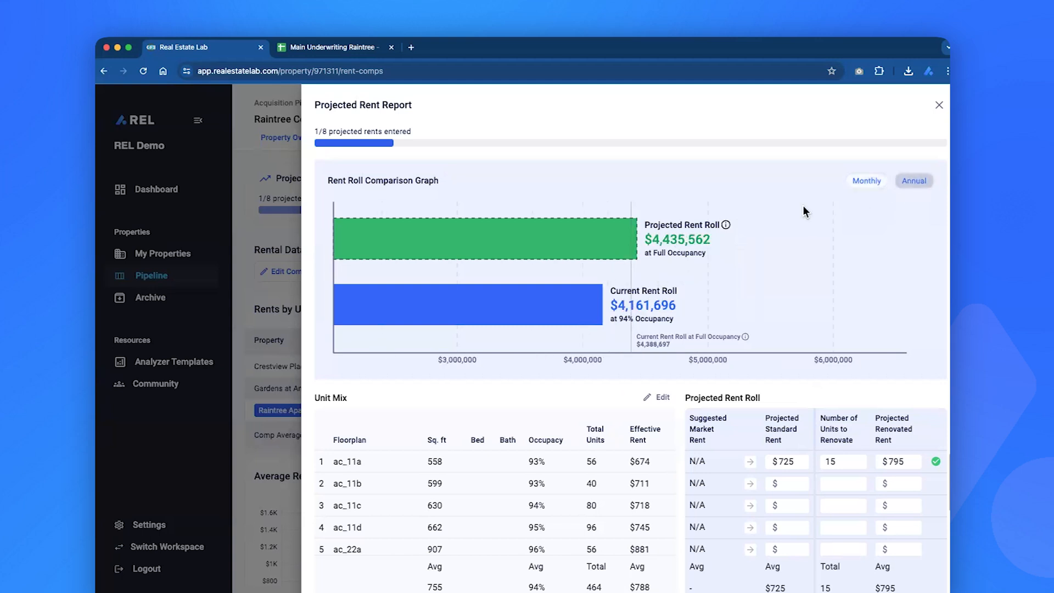
{"action": "scroll", "coordinate": [629, 475], "scroll_direction": "down", "scroll_amount": 3}
{"action": "scroll", "coordinate": [621, 478], "scroll_direction": "up", "scroll_amount": 3}
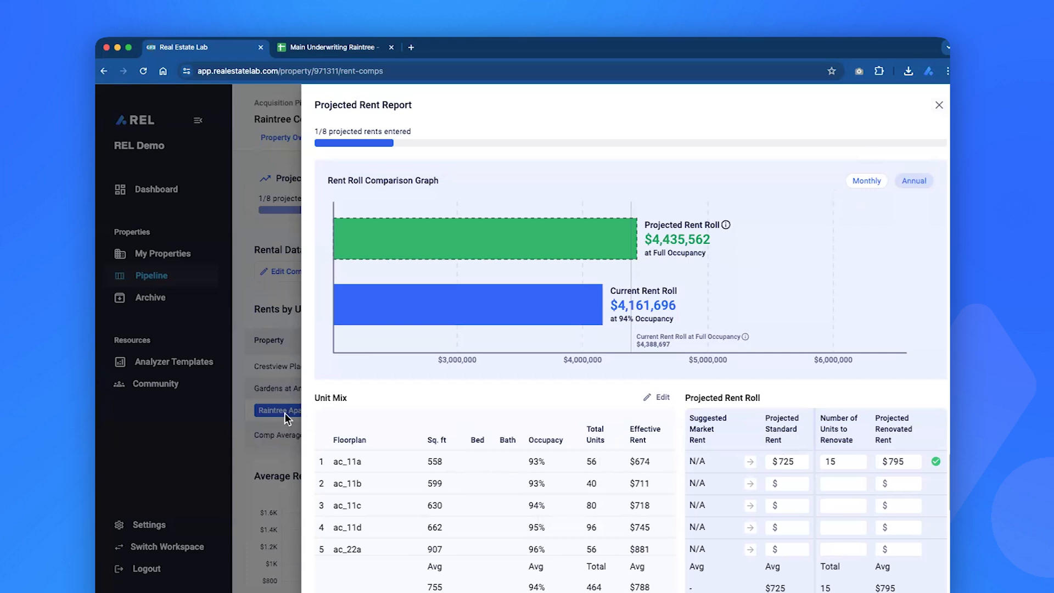
- Re-parse the rent roll from the unit mix editing options and continue to the unit mix confirmation
{"action": "left_click", "coordinate": [653, 395]}
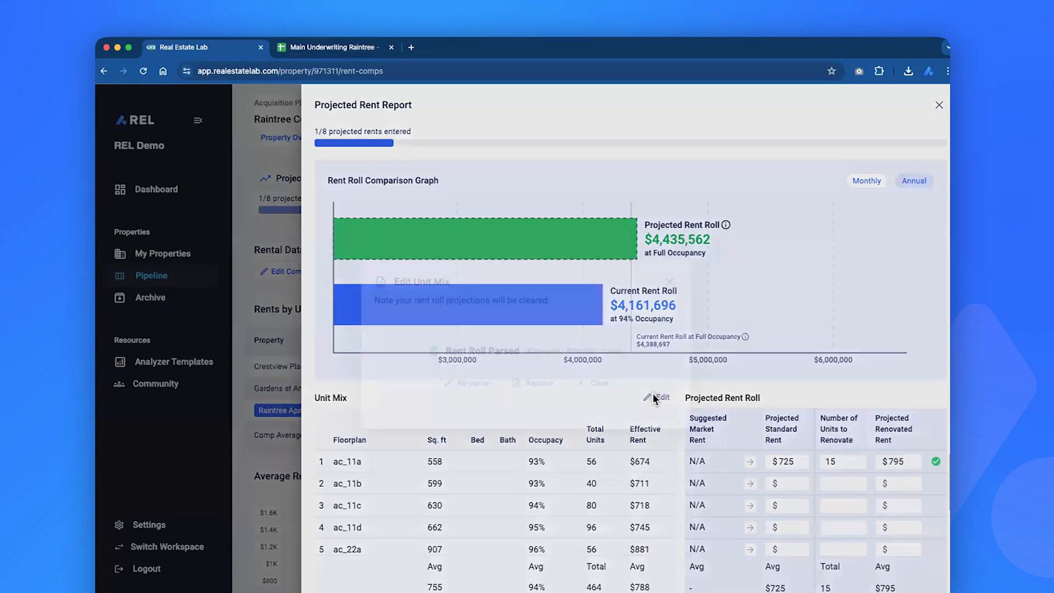
{"action": "left_click", "coordinate": [472, 382]}
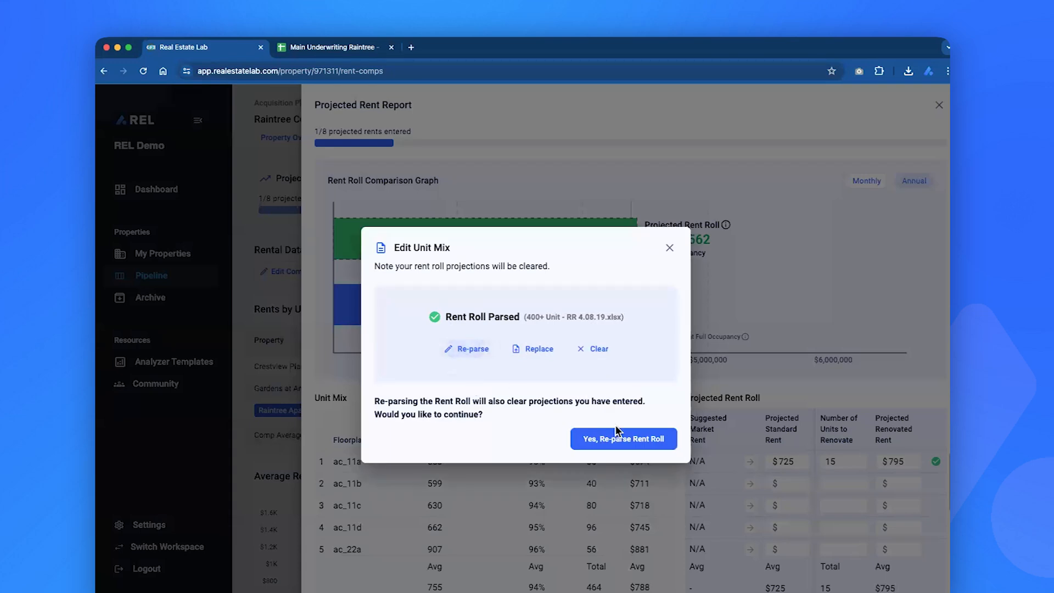
{"action": "left_click", "coordinate": [621, 438]}
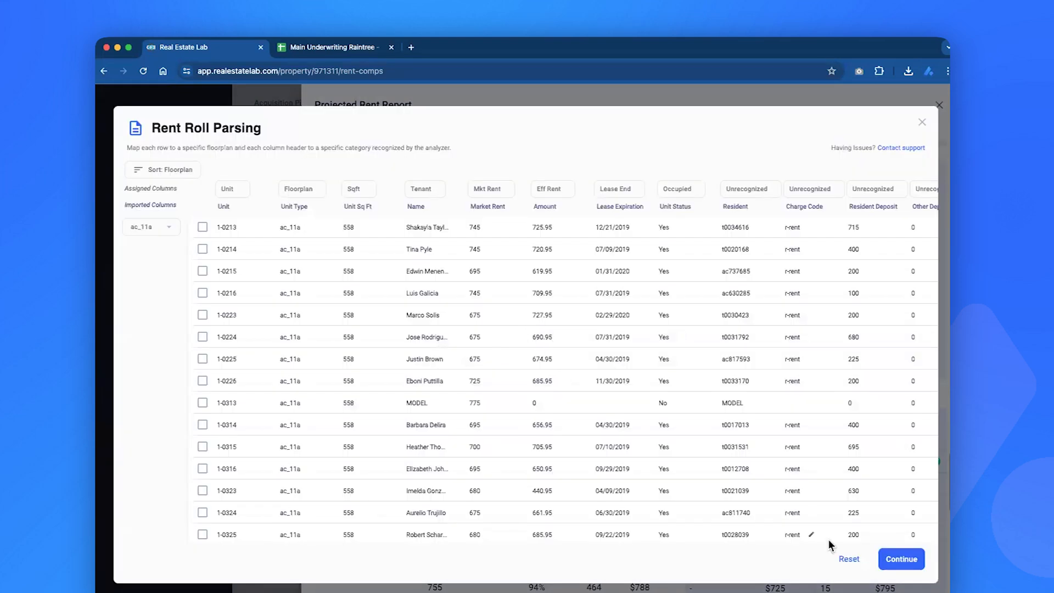
{"action": "left_click", "coordinate": [891, 561]}
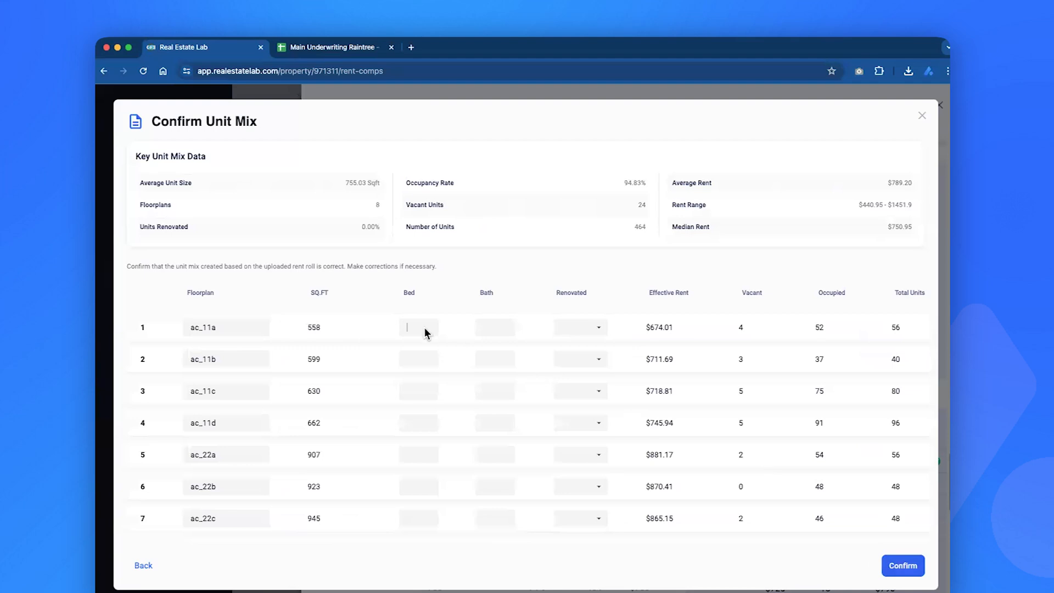
- Set ac_11a to 1 bed and 1 bath, and ac_11b, ac_11c and ac_11d to 2 beds and 1 bath
{"action": "left_click", "coordinate": [413, 328]}
{"action": "left_click", "coordinate": [431, 356]}
{"action": "type", "text": "1"}
{"action": "left_click", "coordinate": [493, 427]}
{"action": "type", "text": "1"}
- Set floorplans ac_22a, ac_22b and ac_22c to 3 beds and 2 baths
{"action": "left_click", "coordinate": [421, 458]}
{"action": "type", "text": "3"}
{"action": "left_click", "coordinate": [496, 456]}
{"action": "type", "text": "2"}
{"action": "left_click", "coordinate": [493, 492]}
{"action": "type", "text": "2"}
{"action": "left_click", "coordinate": [417, 516]}
{"action": "type", "text": "3"}
{"action": "left_click", "coordinate": [491, 521]}
{"action": "type", "text": "2"}
- Set floorplan ac_22d to 1 bed and 1 bath, and confirm the unit mix
{"action": "scroll", "coordinate": [813, 467], "scroll_direction": "down", "scroll_amount": 2}
{"action": "type", "text": "1"}
{"action": "left_click", "coordinate": [497, 526]}
{"action": "type", "text": "1"}
{"action": "left_click", "coordinate": [901, 571]}
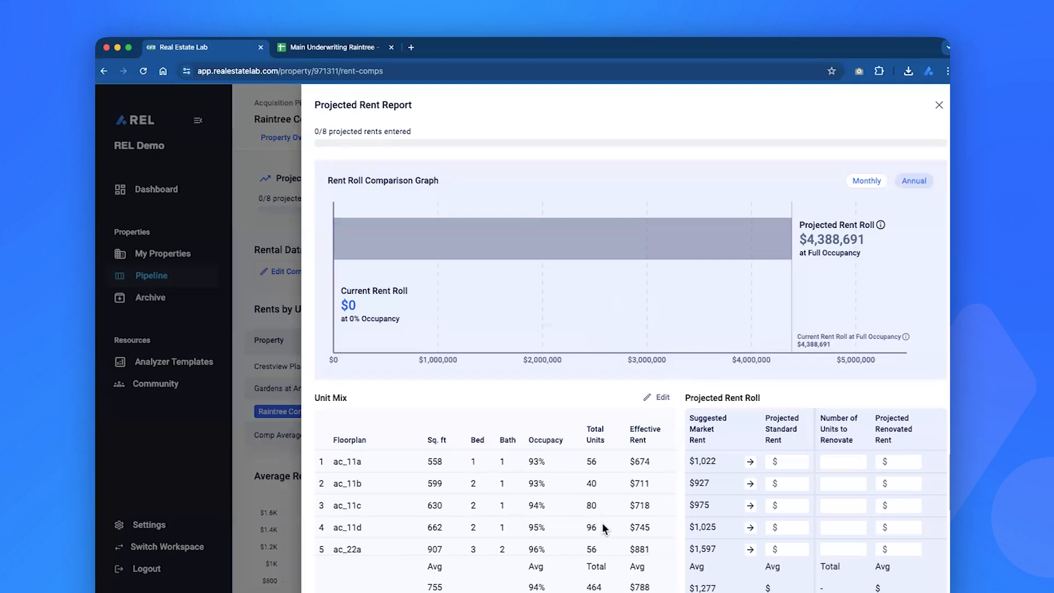
- Adopt the suggested market rents as projected standard rents for ac_11a through ac_22a and ac_22c, and close the report
{"action": "left_click", "coordinate": [749, 461]}
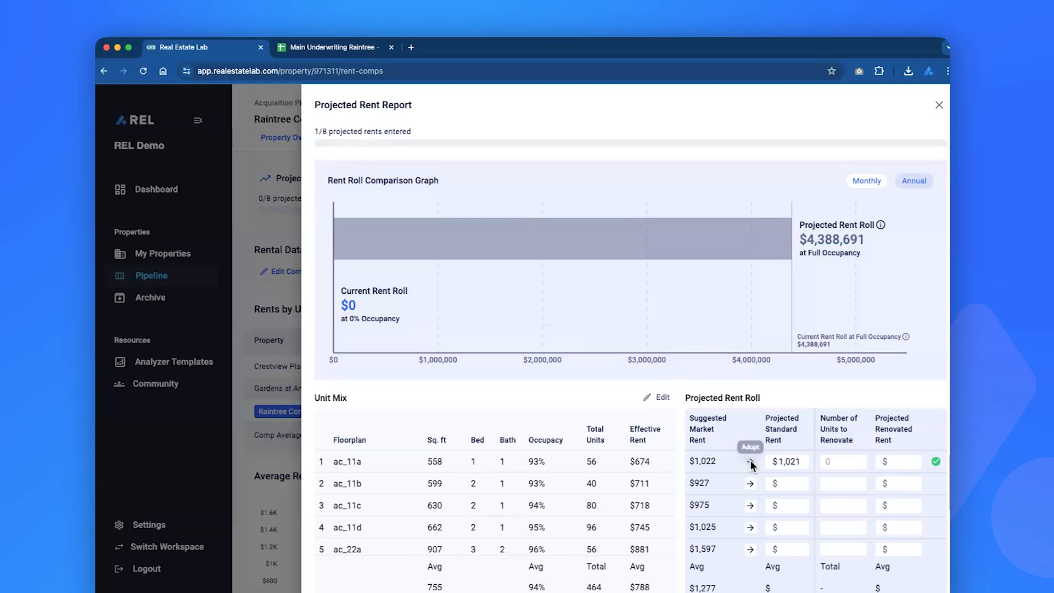
{"action": "left_click", "coordinate": [750, 483]}
{"action": "left_click", "coordinate": [751, 505]}
{"action": "left_click", "coordinate": [750, 527]}
{"action": "left_click", "coordinate": [750, 549]}
{"action": "scroll", "coordinate": [749, 549], "scroll_direction": "down", "scroll_amount": 2}
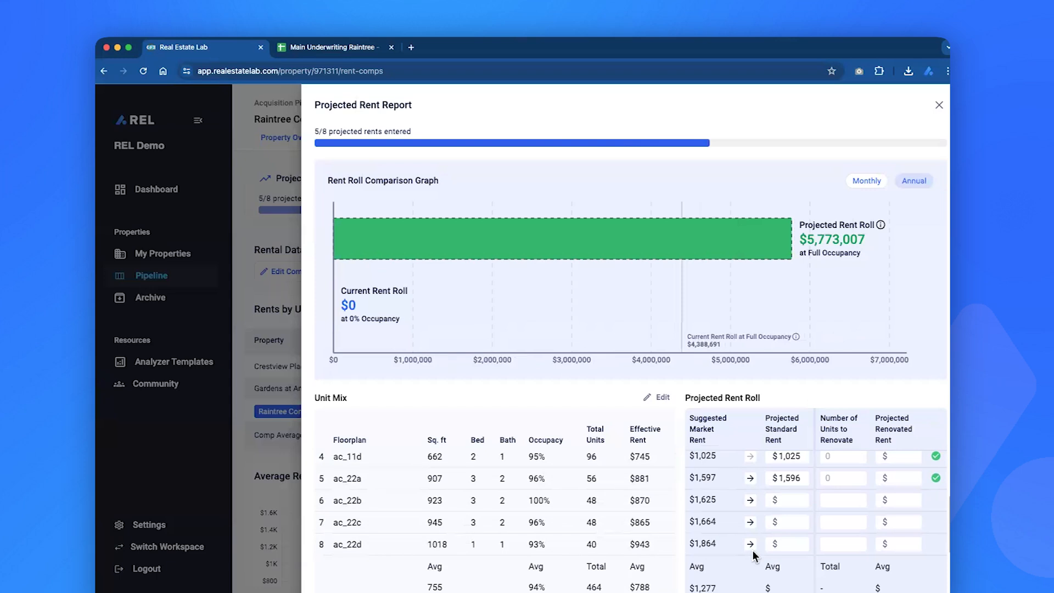
{"action": "left_click", "coordinate": [750, 521]}
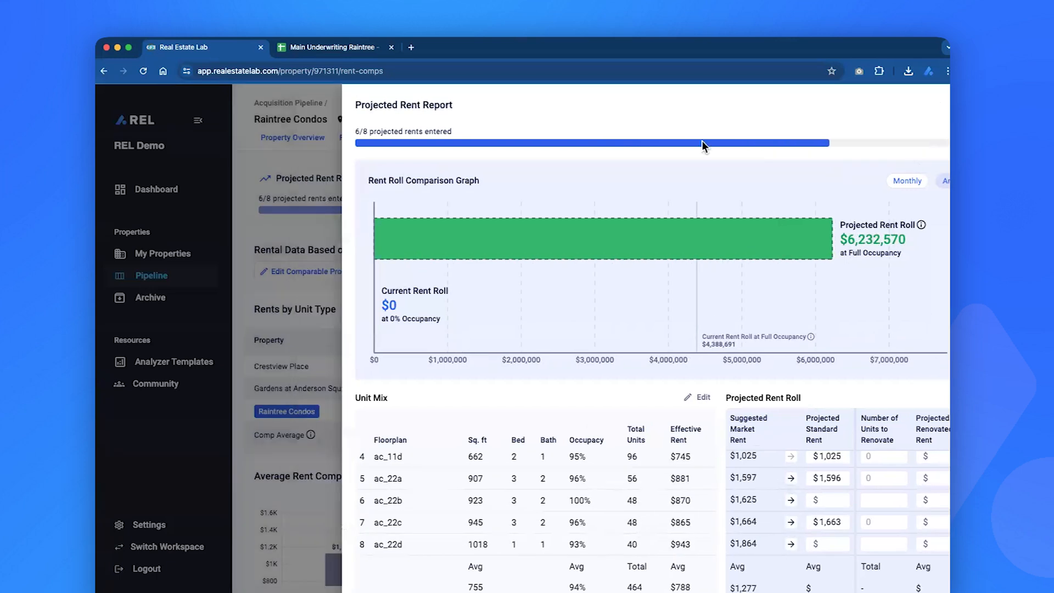
{"action": "left_click", "coordinate": [938, 106]}
- Switch to the underwriting spreadsheet and select projection cells H5:J11, and the current financials E6:E8 on the Inputs sheet
{"action": "key", "text": "ctrl+Tab"}
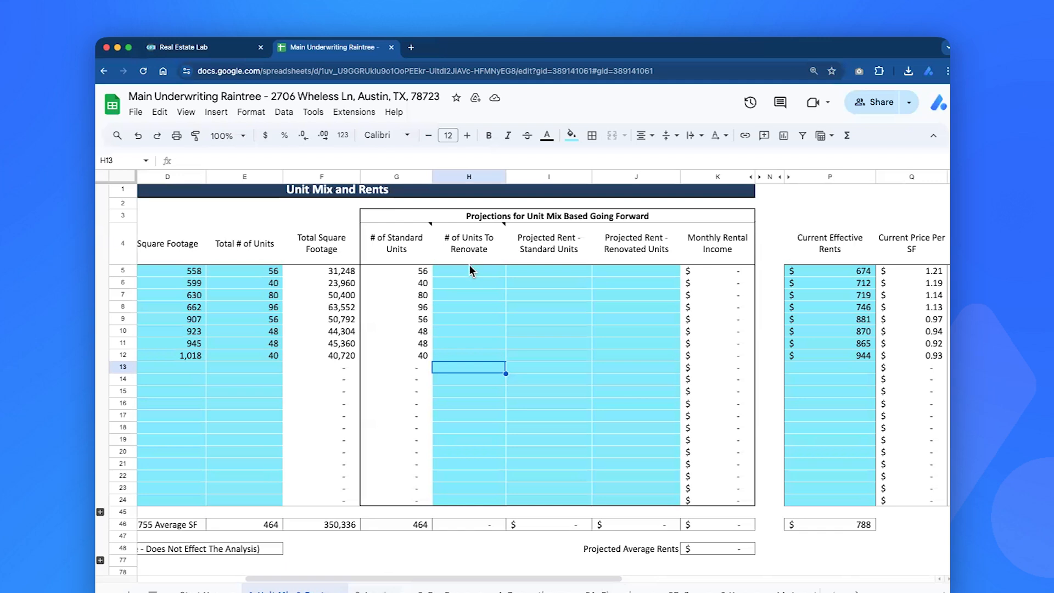
{"action": "left_click_drag", "start_coordinate": [469, 269], "coordinate": [672, 351]}
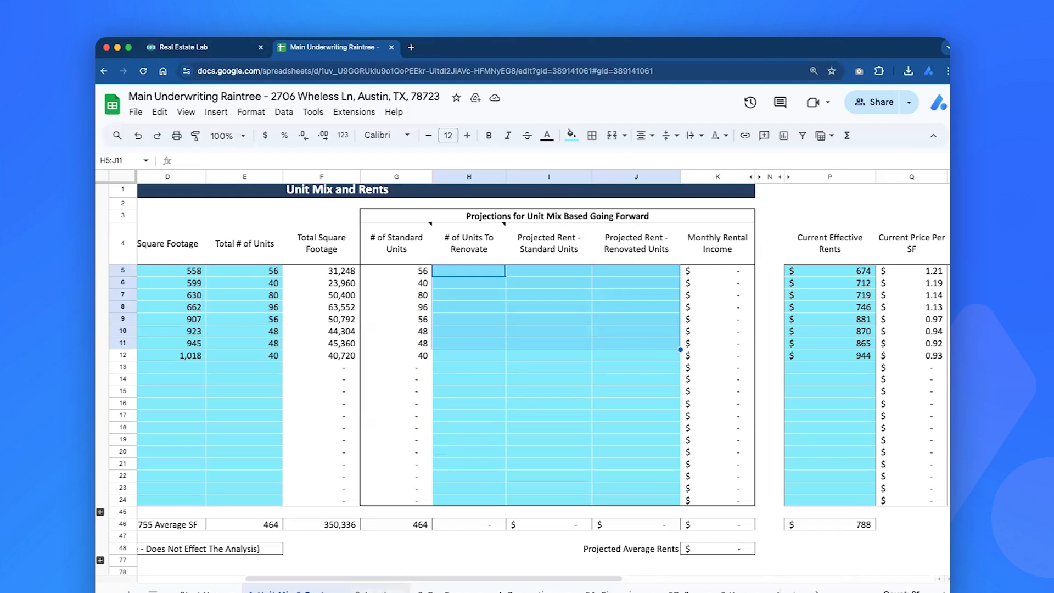
{"action": "left_click", "coordinate": [378, 590]}
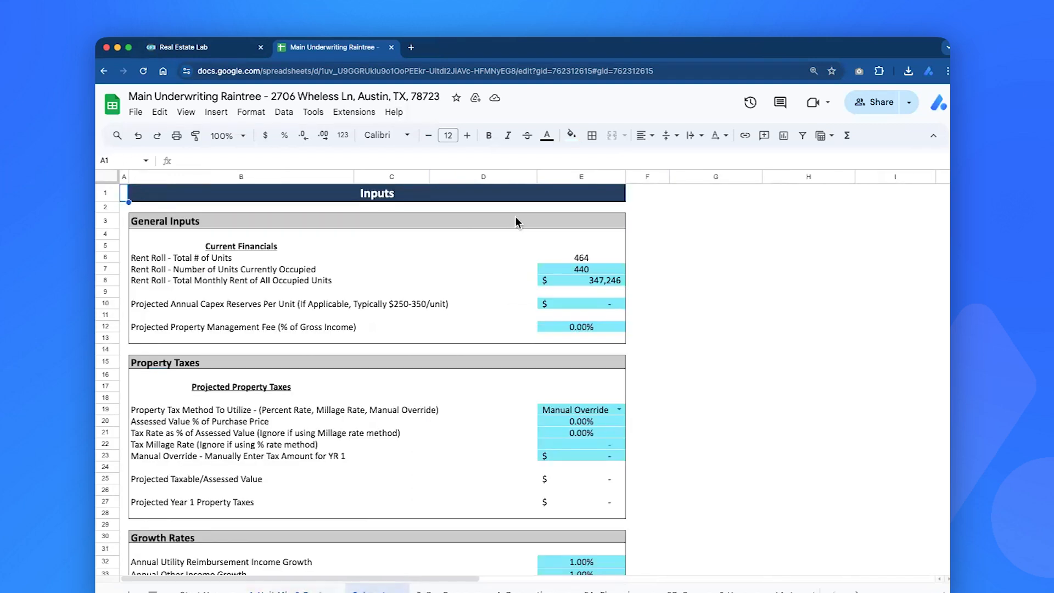
{"action": "left_click_drag", "start_coordinate": [574, 260], "coordinate": [574, 281]}
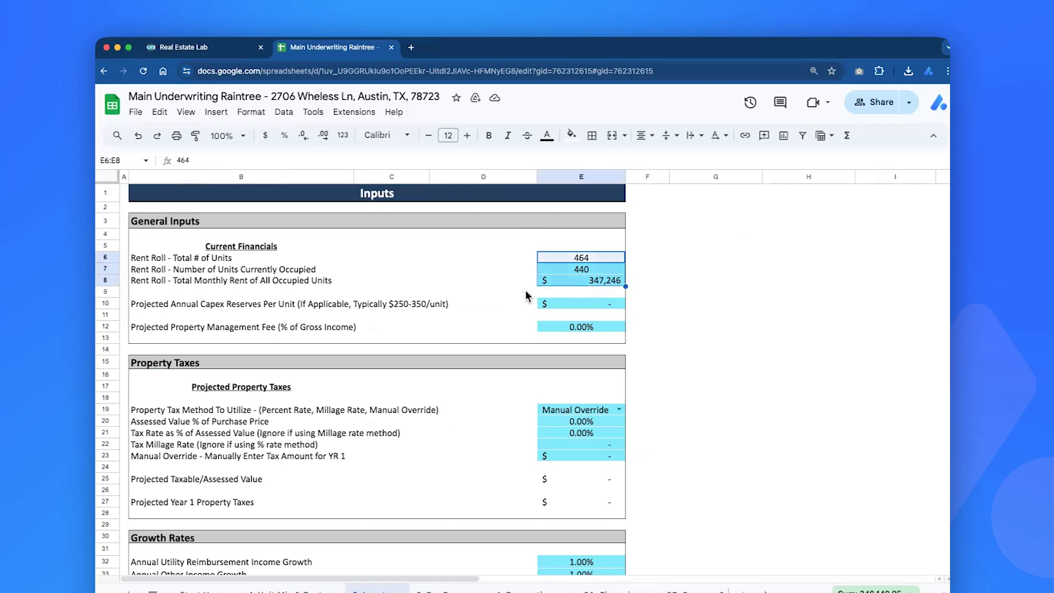
- Set the projected annual capex reserves per unit to $250 and the projected property management fee to 4%
{"action": "left_click", "coordinate": [561, 304]}
{"action": "left_click_drag", "start_coordinate": [318, 307], "coordinate": [588, 306]}
{"action": "left_click", "coordinate": [588, 307]}
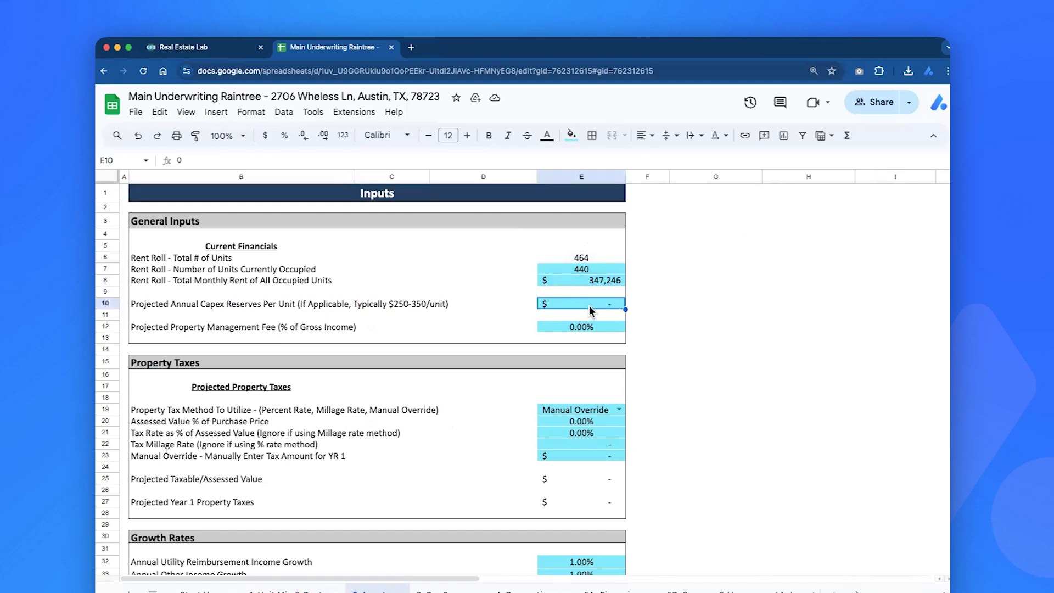
{"action": "type", "text": "250"}
{"action": "key", "text": "Return"}
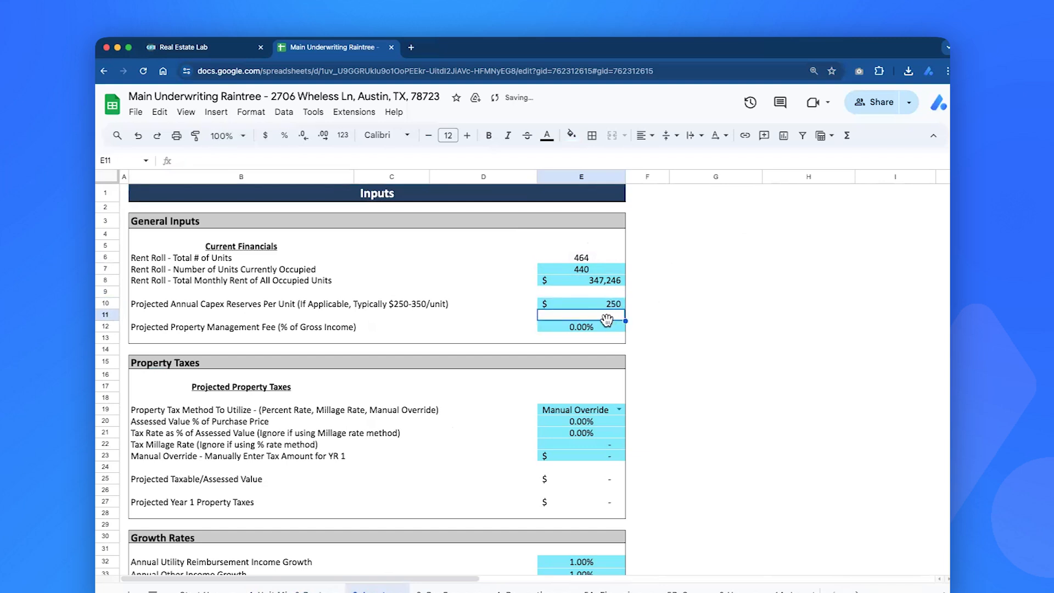
{"action": "left_click", "coordinate": [606, 329]}
{"action": "type", "text": "4"}
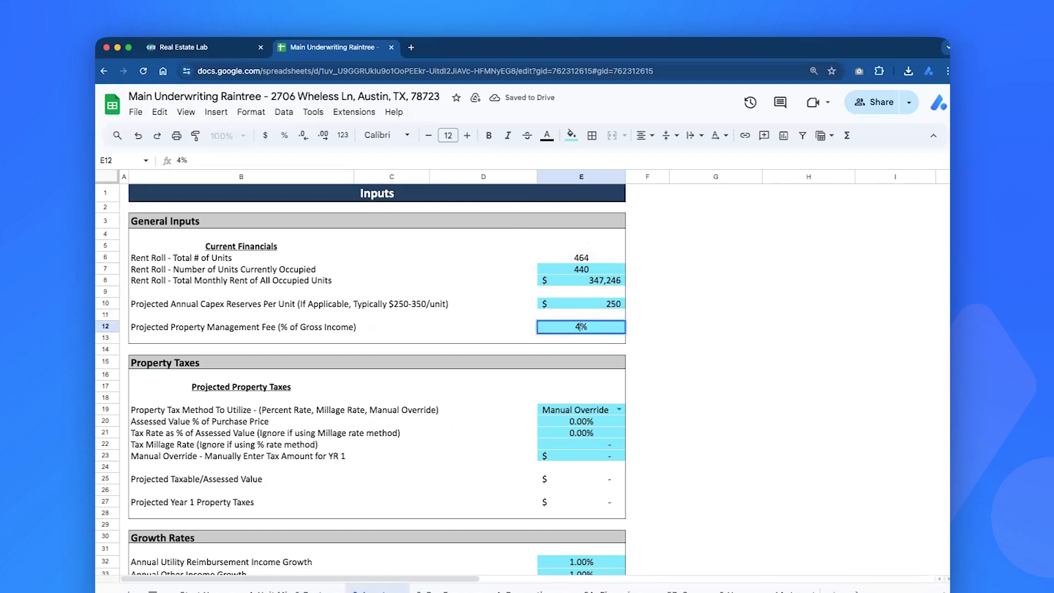
{"action": "key", "text": "Return"}
- Set the property tax method to % Rate, with assessed value at 90% of purchase price and a 2.3% tax rate
{"action": "scroll", "coordinate": [469, 426], "scroll_direction": "down", "scroll_amount": 5}
{"action": "left_click_drag", "start_coordinate": [212, 255], "coordinate": [648, 325]}
{"action": "left_click", "coordinate": [626, 301]}
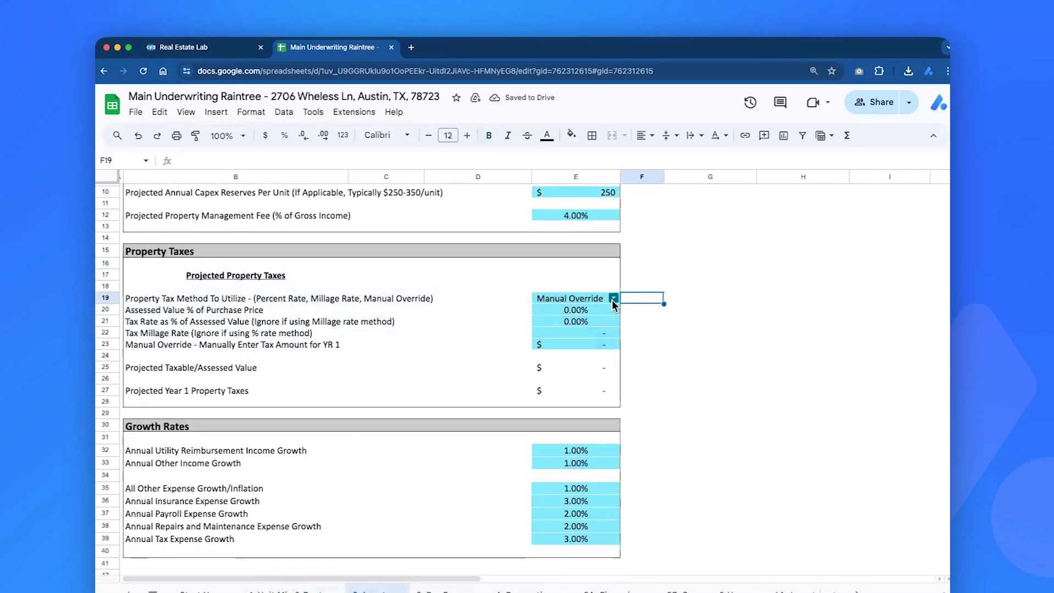
{"action": "left_click", "coordinate": [613, 299]}
{"action": "left_click", "coordinate": [595, 315]}
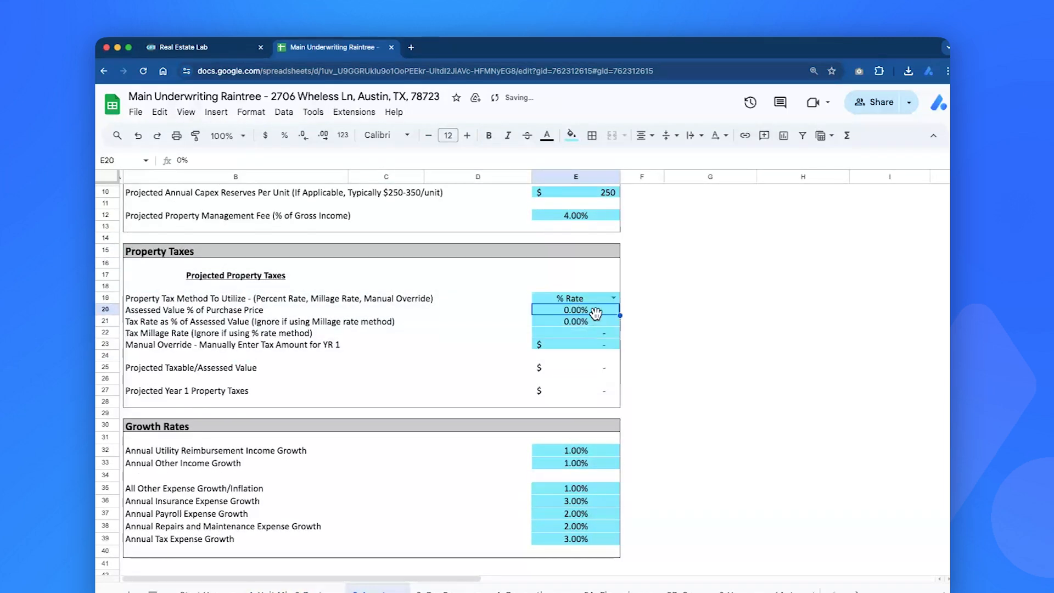
{"action": "type", "text": "90"}
{"action": "key", "text": "Return"}
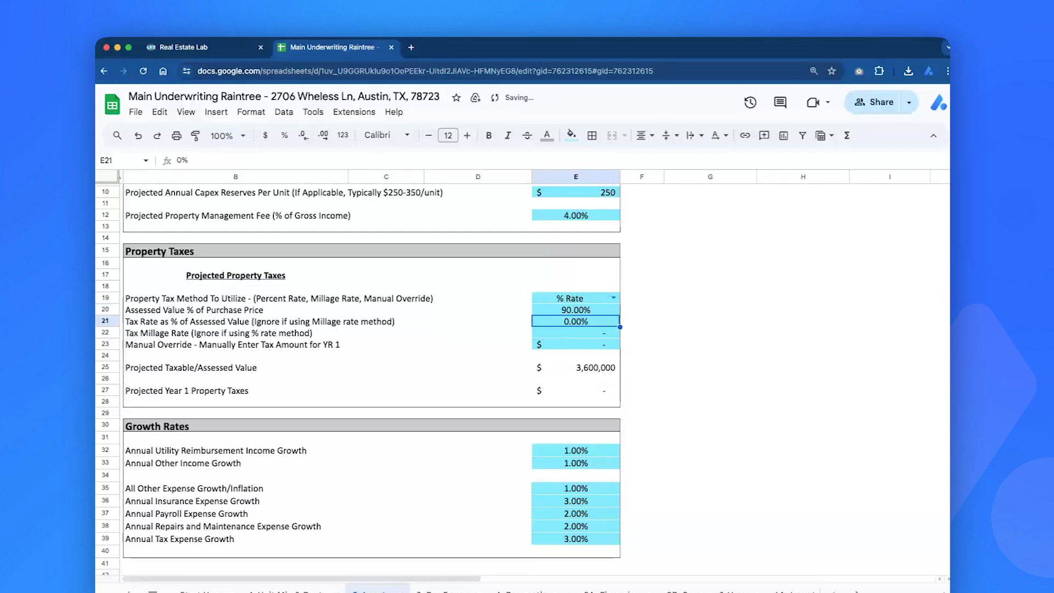
{"action": "type", "text": "2.3"}
{"action": "key", "text": "Return"}
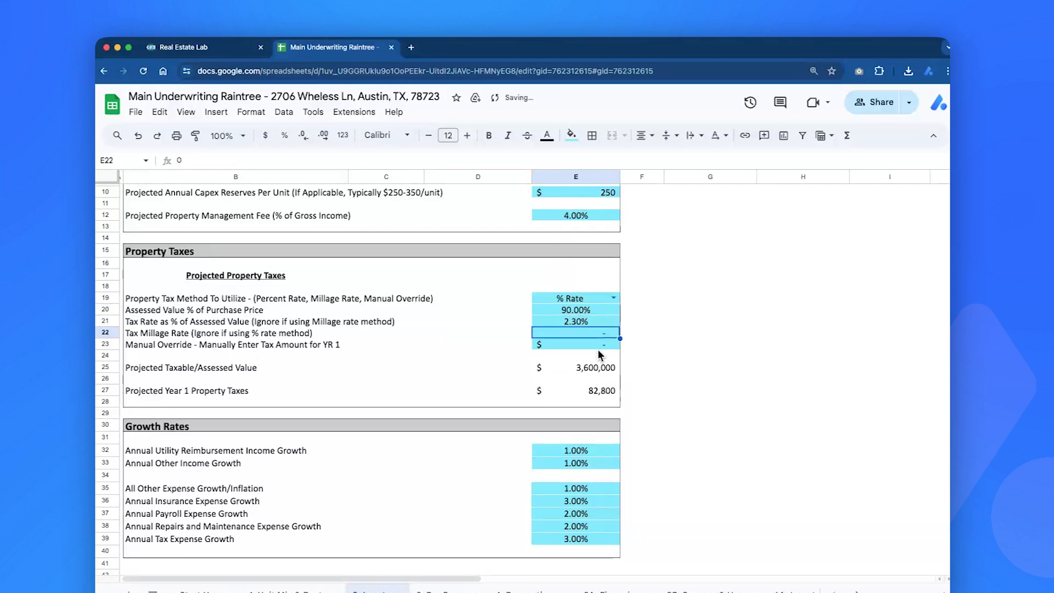
- Review the growth rates and the Pro Forma sheet, and select projection cells H5:J12 on the Unit Mix and Rents sheet
{"action": "left_click_drag", "start_coordinate": [565, 447], "coordinate": [582, 529]}
{"action": "left_click", "coordinate": [582, 529]}
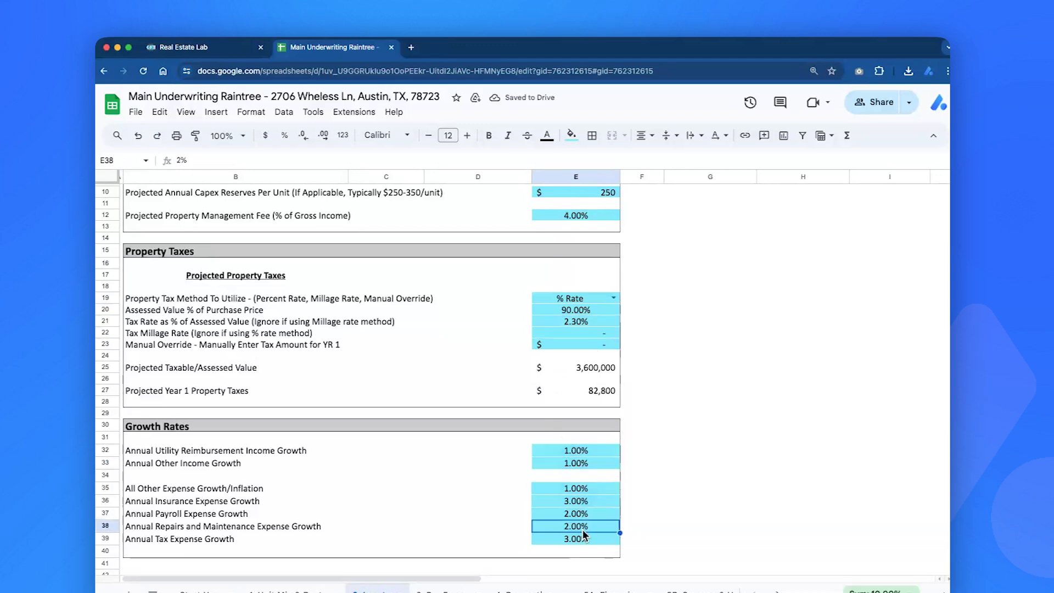
{"action": "scroll", "coordinate": [583, 530], "scroll_direction": "down", "scroll_amount": 2}
{"action": "left_click", "coordinate": [447, 591]}
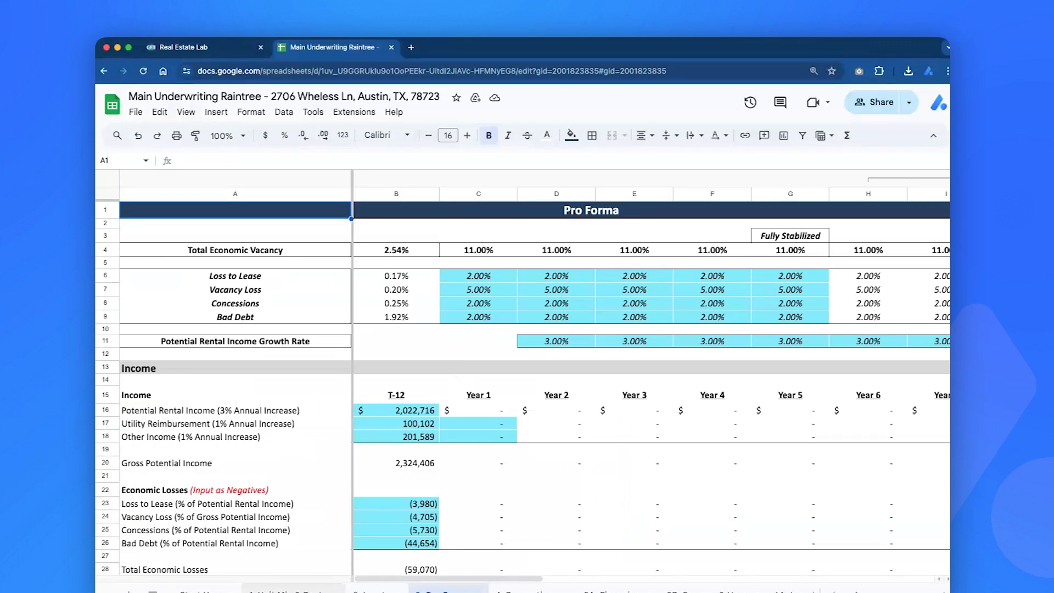
{"action": "left_click", "coordinate": [288, 591]}
{"action": "left_click_drag", "start_coordinate": [496, 275], "coordinate": [643, 360]}
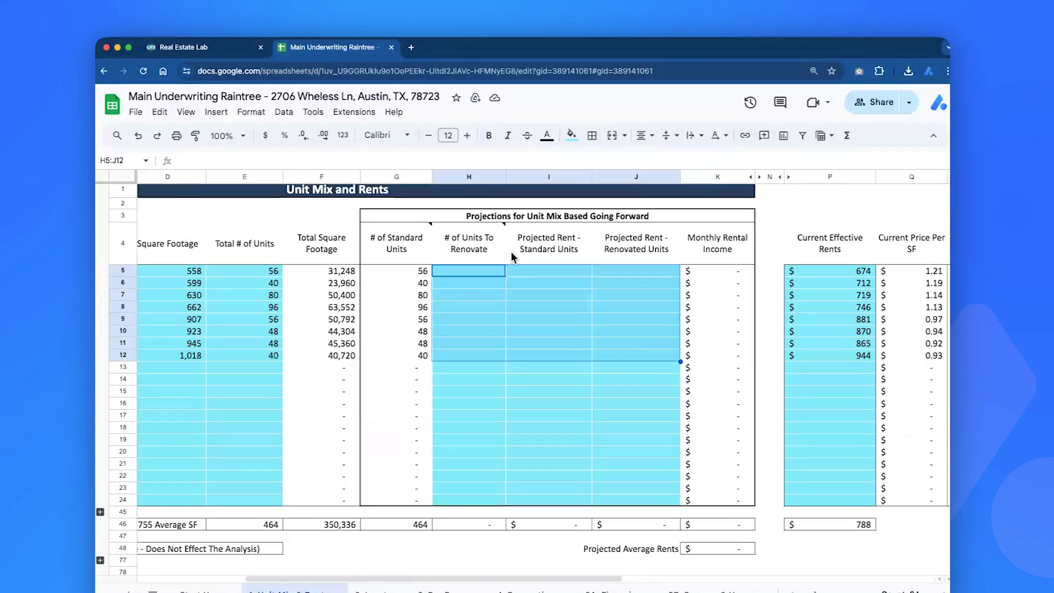
- Switch to Real Estate Lab and replace the Raintree Condos rent roll with Royal Oakland May 31 Rent Roll.xlsx, accepting its parsing and unit mix
{"action": "left_click", "coordinate": [237, 48]}
{"action": "left_click", "coordinate": [515, 136]}
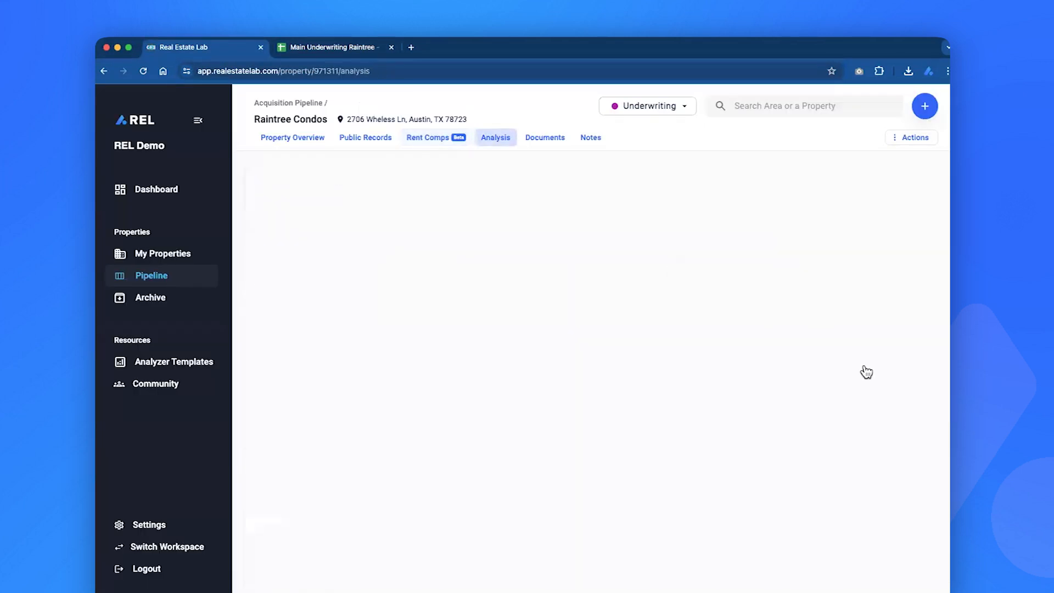
{"action": "mouse_move", "coordinate": [818, 590]}
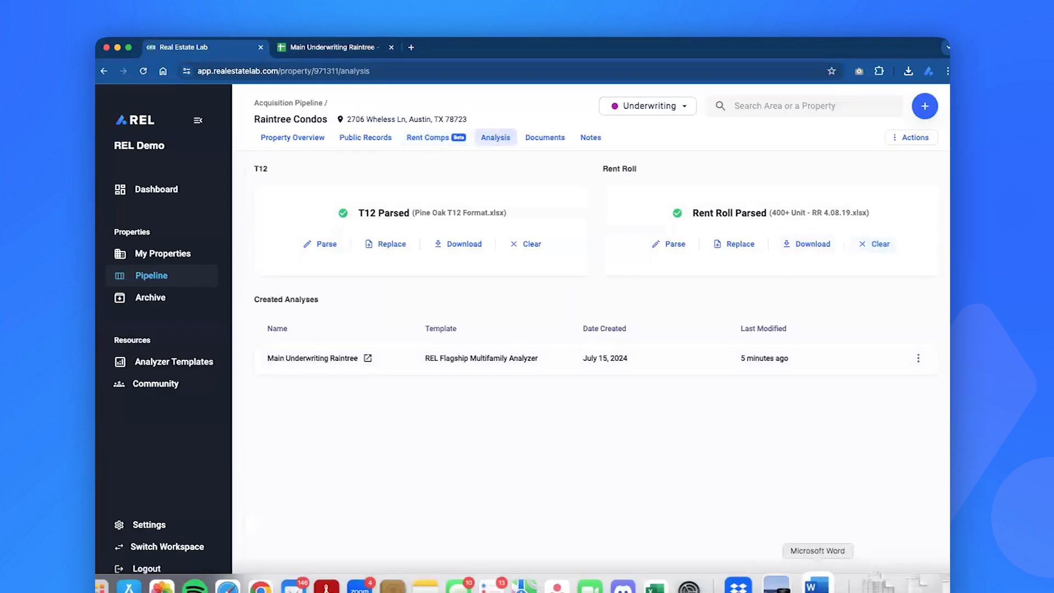
{"action": "left_click", "coordinate": [937, 587]}
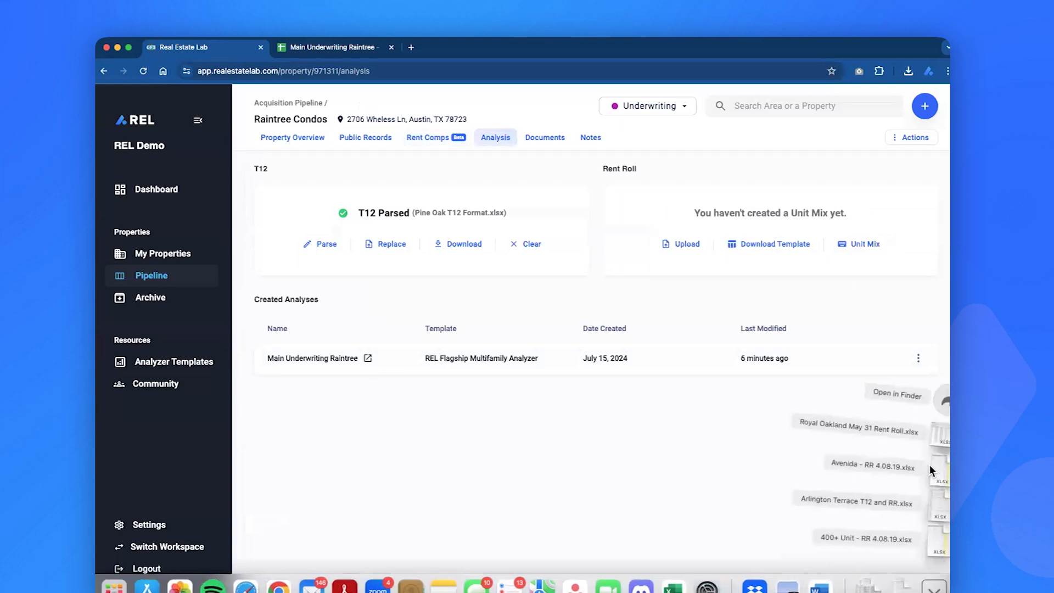
{"action": "left_click_drag", "start_coordinate": [936, 436], "coordinate": [773, 227]}
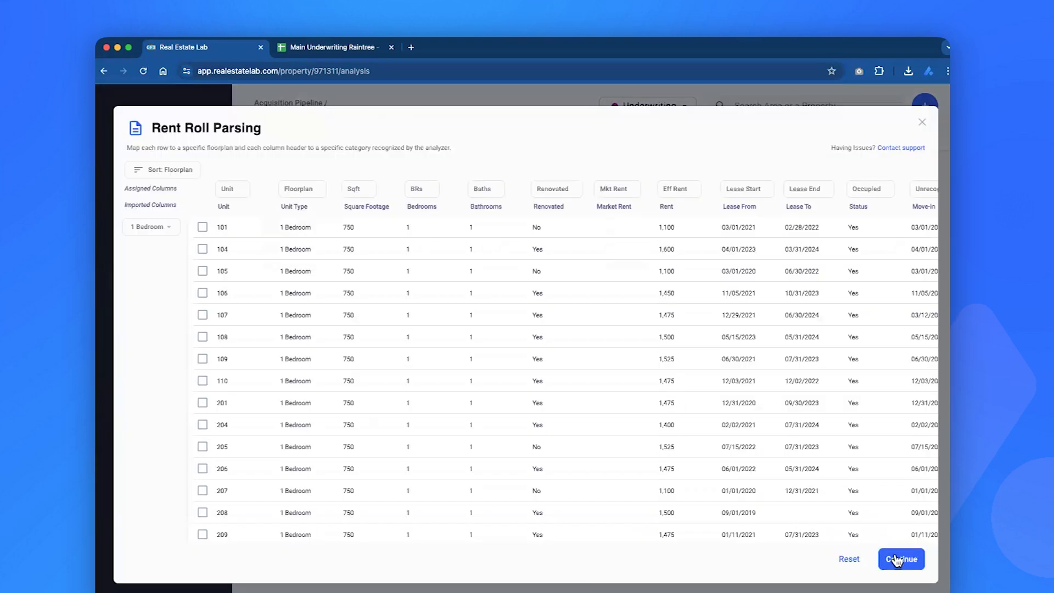
{"action": "left_click", "coordinate": [896, 560]}
{"action": "left_click", "coordinate": [899, 486]}
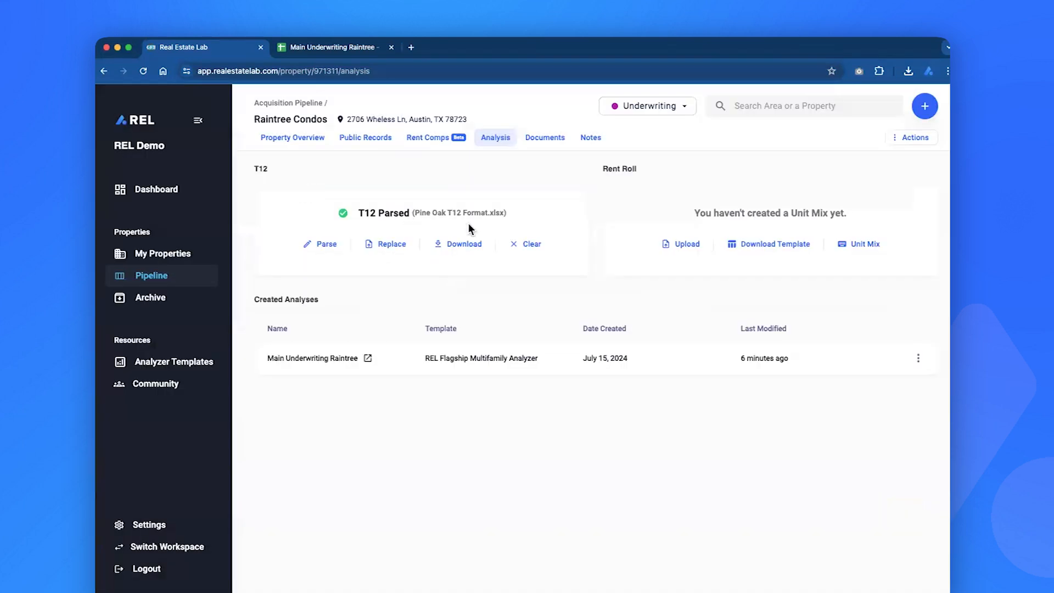
- Switch to the underwriting spreadsheet and set projected standard-unit rents to 1800 for the 750 sq ft floorplan and 2000 for the 900 sq ft one
{"action": "left_click", "coordinate": [341, 47]}
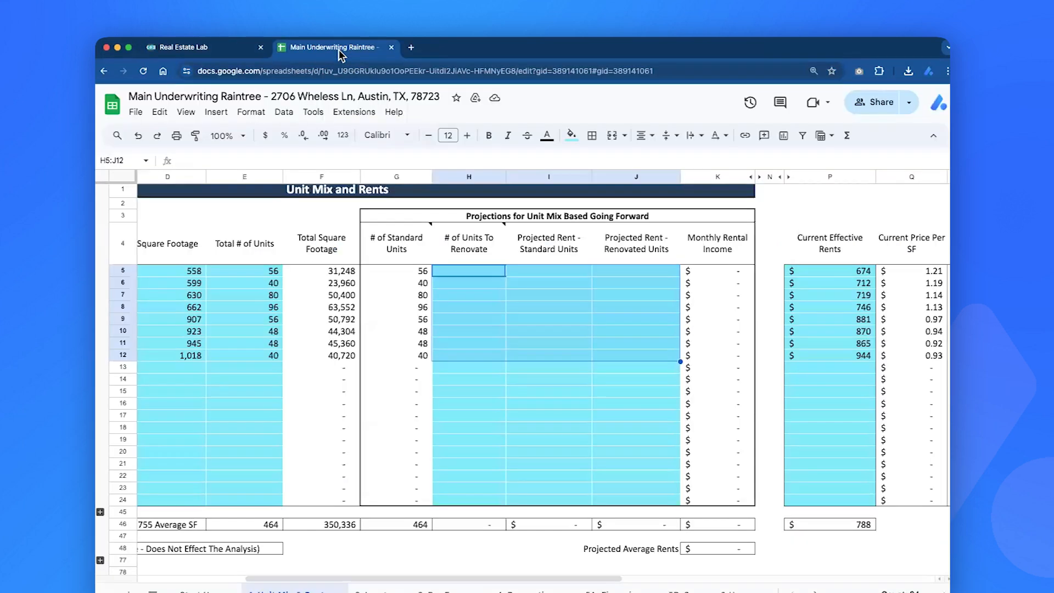
{"action": "left_click", "coordinate": [484, 274]}
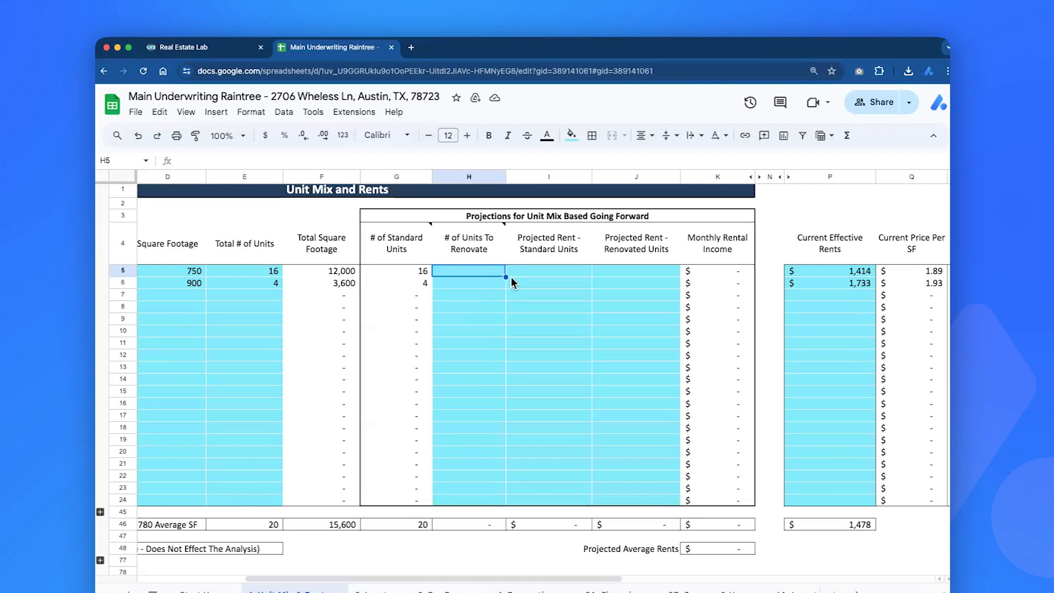
{"action": "key", "text": "Tab"}
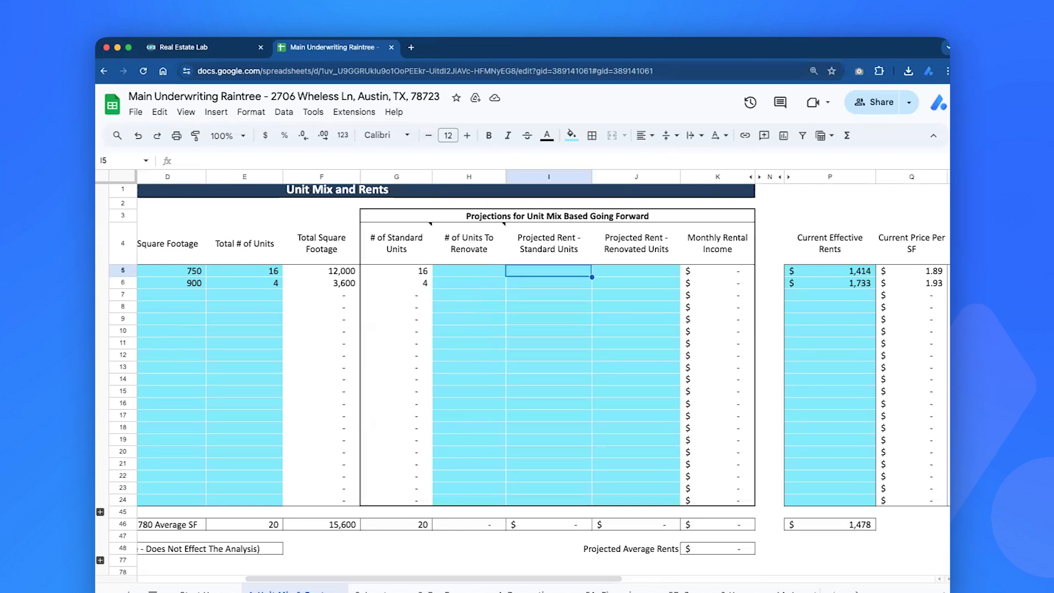
{"action": "type", "text": "1800"}
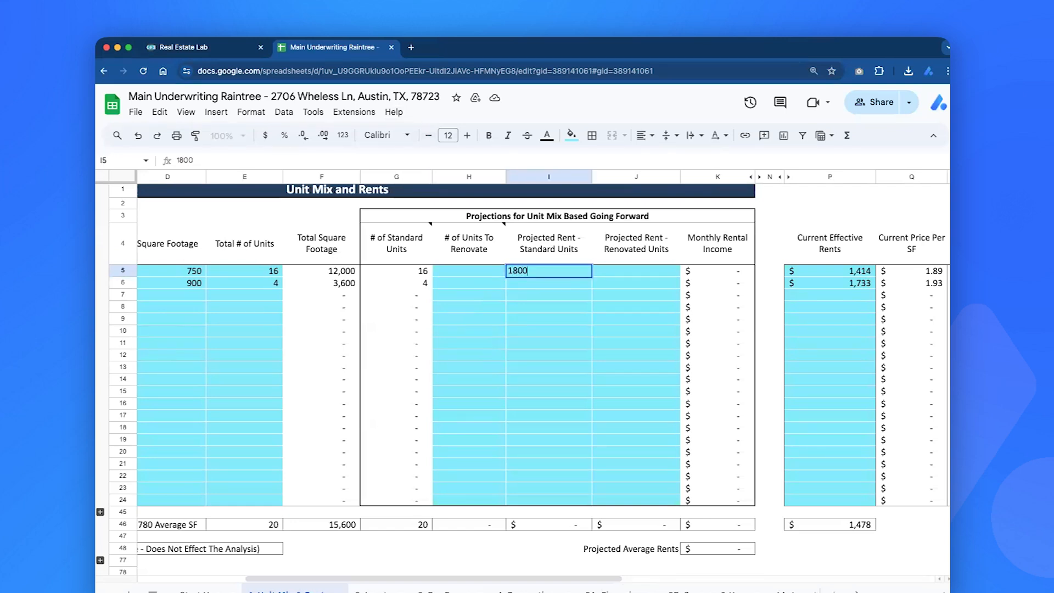
{"action": "key", "text": "Return"}
{"action": "type", "text": "2000"}
{"action": "key", "text": "Return"}
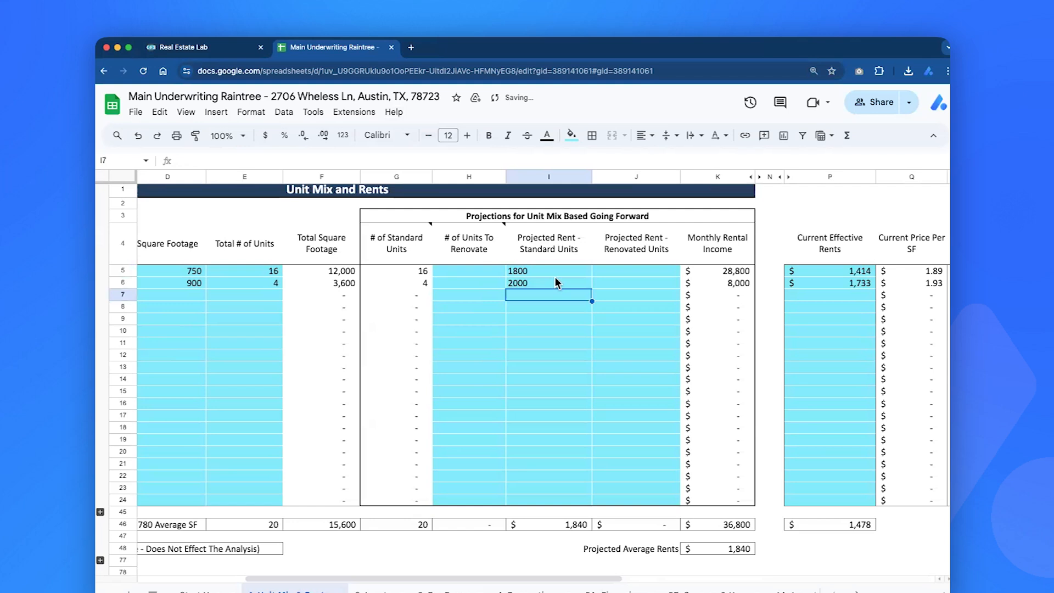
- Examine the Year 1 potential rental income on the Pro Forma sheet against the T-12 income in B16:B18
{"action": "left_click", "coordinate": [439, 589]}
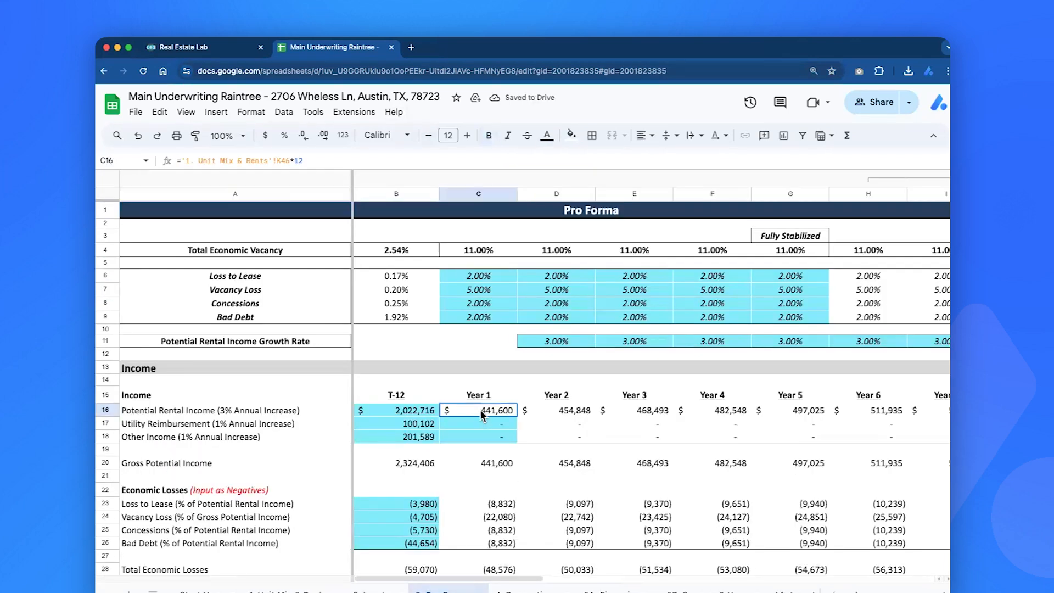
{"action": "left_click", "coordinate": [391, 193]}
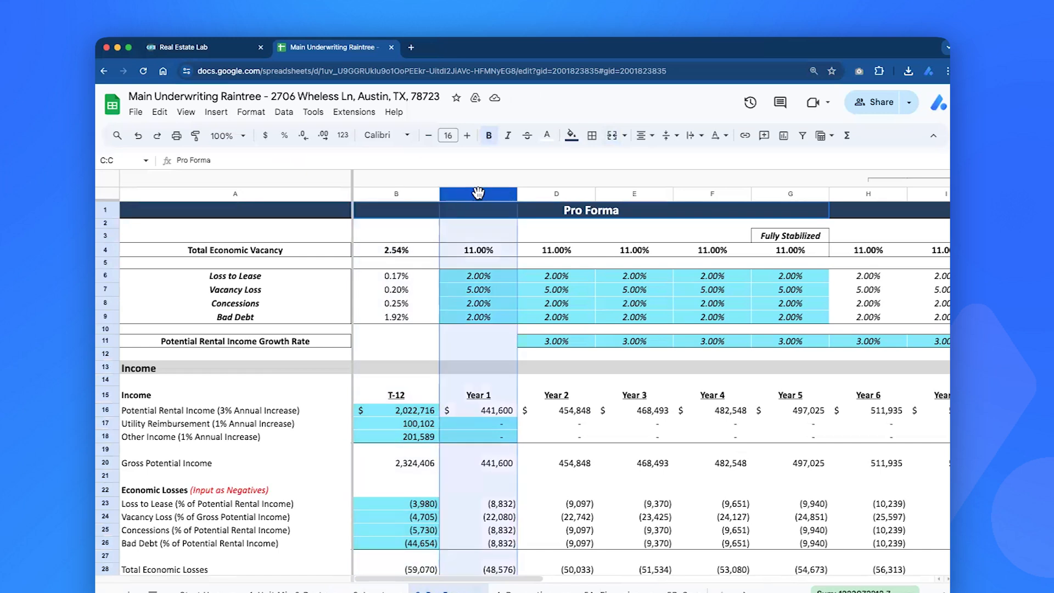
{"action": "scroll", "coordinate": [491, 333], "scroll_direction": "down", "scroll_amount": 3}
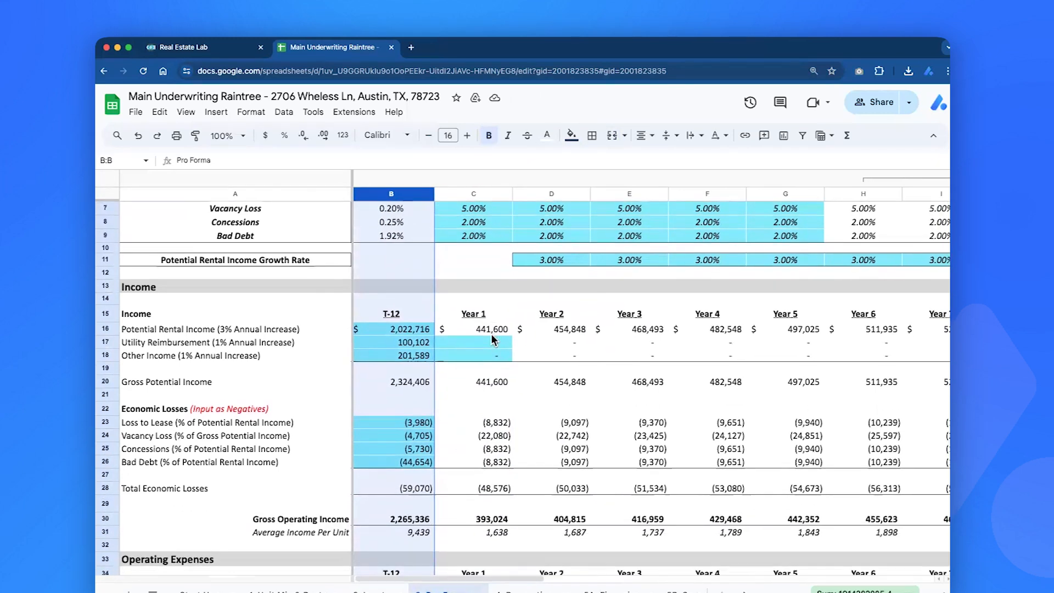
{"action": "left_click_drag", "start_coordinate": [419, 311], "coordinate": [423, 342]}
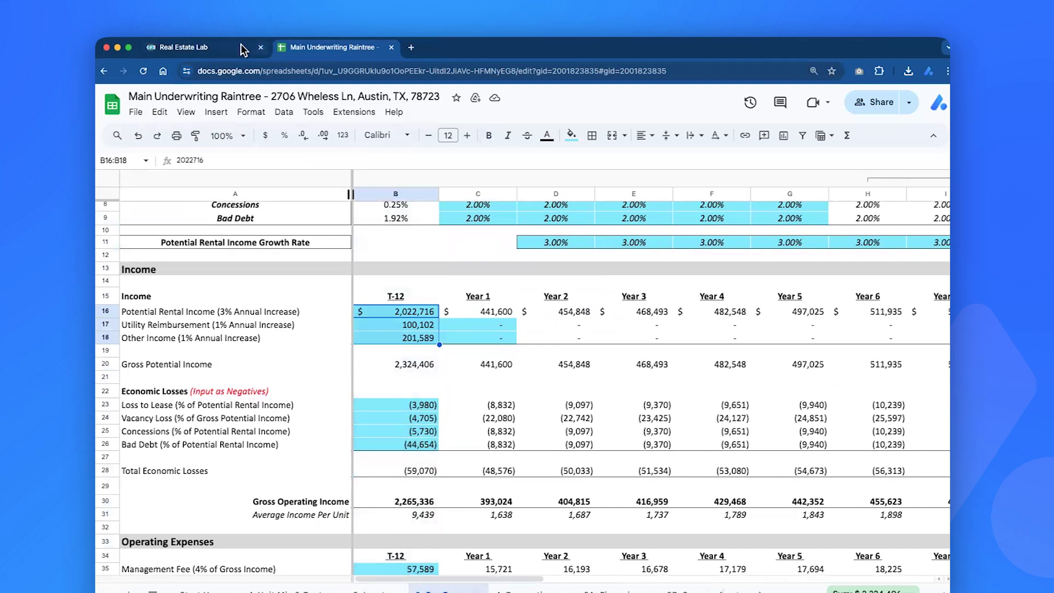
- Switch to Real Estate Lab, replace the existing T12 with 20 Unit Royal Oakland T12.xlsx, and confirm its parsing
{"action": "left_click", "coordinate": [241, 48]}
{"action": "left_click", "coordinate": [537, 247]}
{"action": "left_click", "coordinate": [903, 586]}
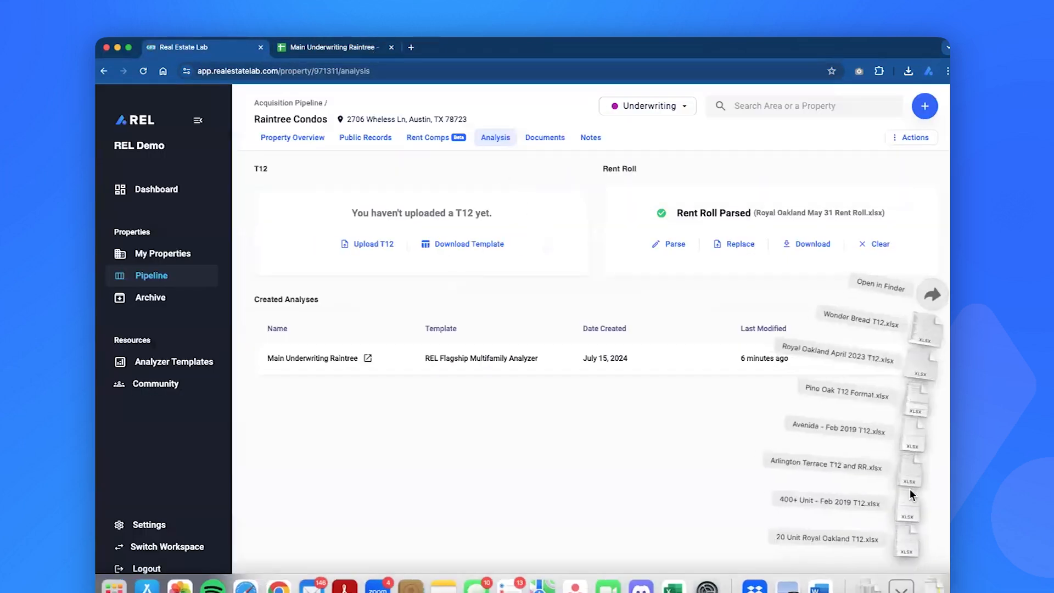
{"action": "left_click_drag", "start_coordinate": [881, 536], "coordinate": [512, 243]}
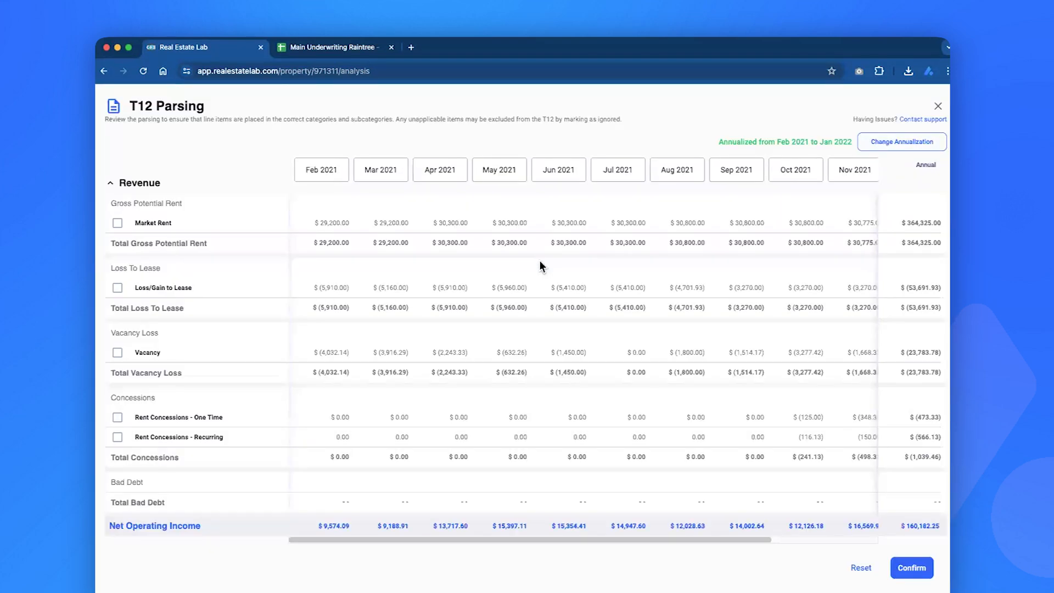
{"action": "left_click", "coordinate": [908, 568]}
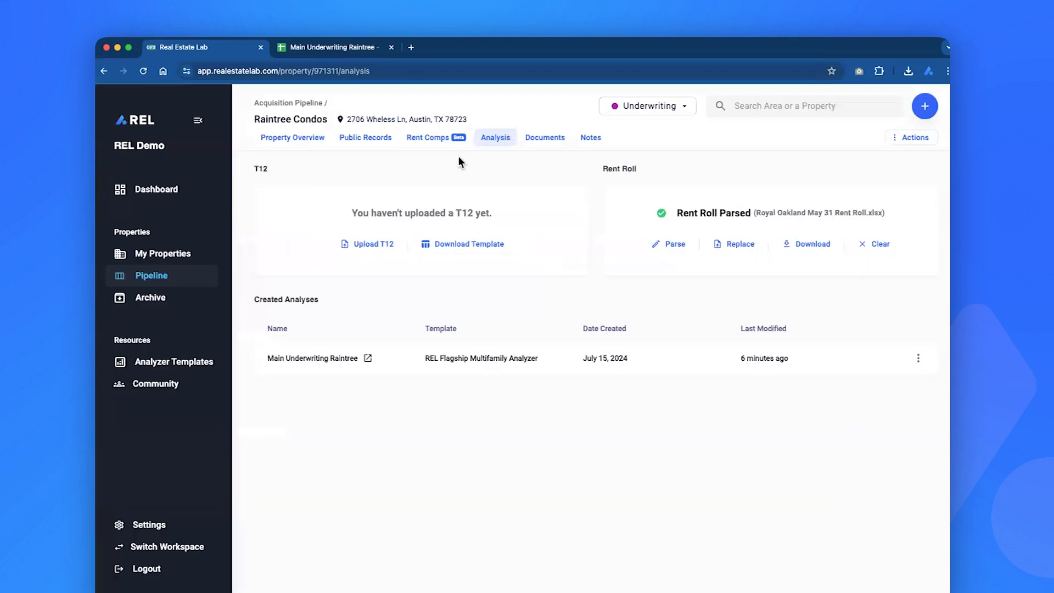
- Switch to the underwriting spreadsheet and compare the T-12 and Year 1 columns across income, economic losses and operating expenses
{"action": "left_click", "coordinate": [351, 49]}
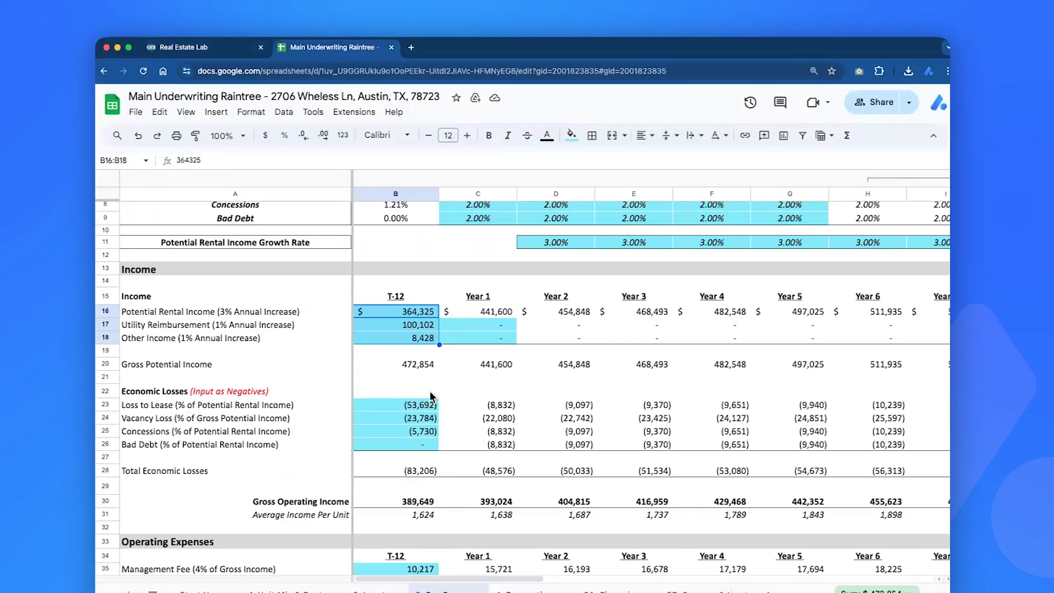
{"action": "left_click", "coordinate": [459, 405]}
{"action": "scroll", "coordinate": [457, 400], "scroll_direction": "down", "scroll_amount": 5}
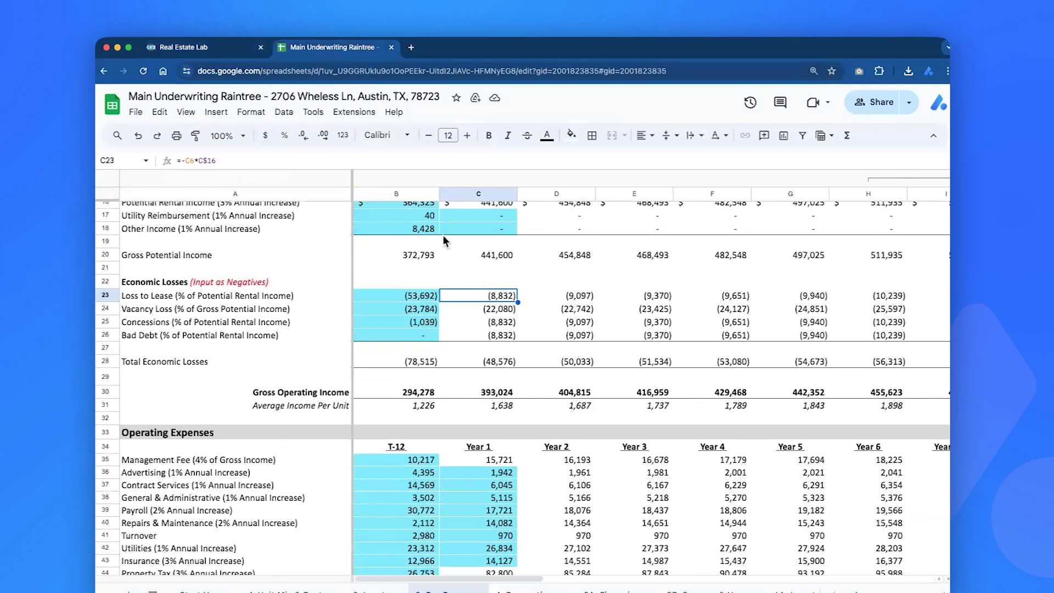
{"action": "left_click", "coordinate": [403, 192]}
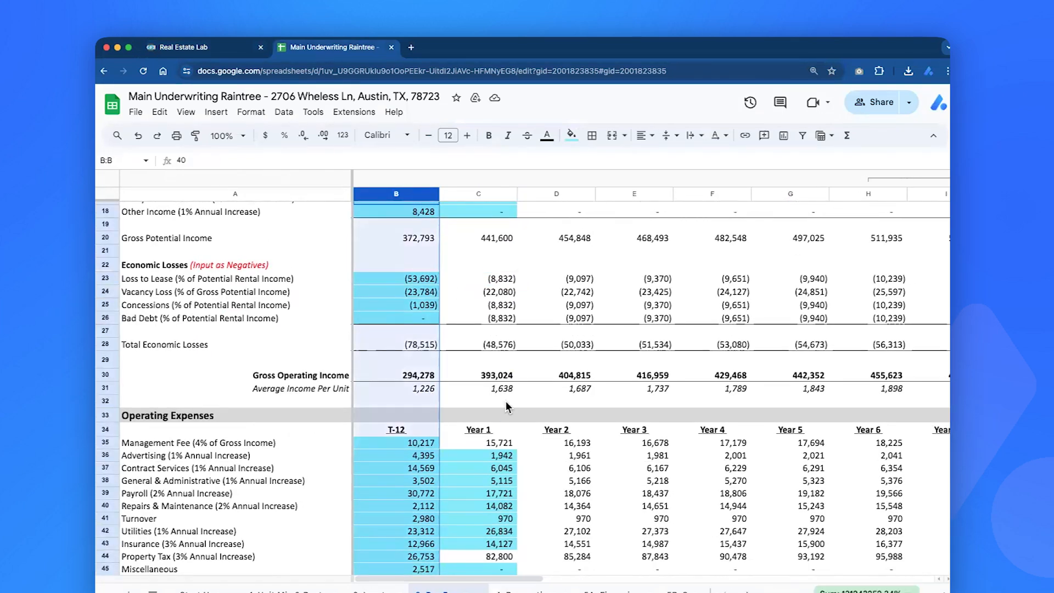
{"action": "scroll", "coordinate": [506, 401], "scroll_direction": "down", "scroll_amount": 2}
{"action": "scroll", "coordinate": [505, 401], "scroll_direction": "down", "scroll_amount": 2}
{"action": "scroll", "coordinate": [437, 258], "scroll_direction": "up", "scroll_amount": 5}
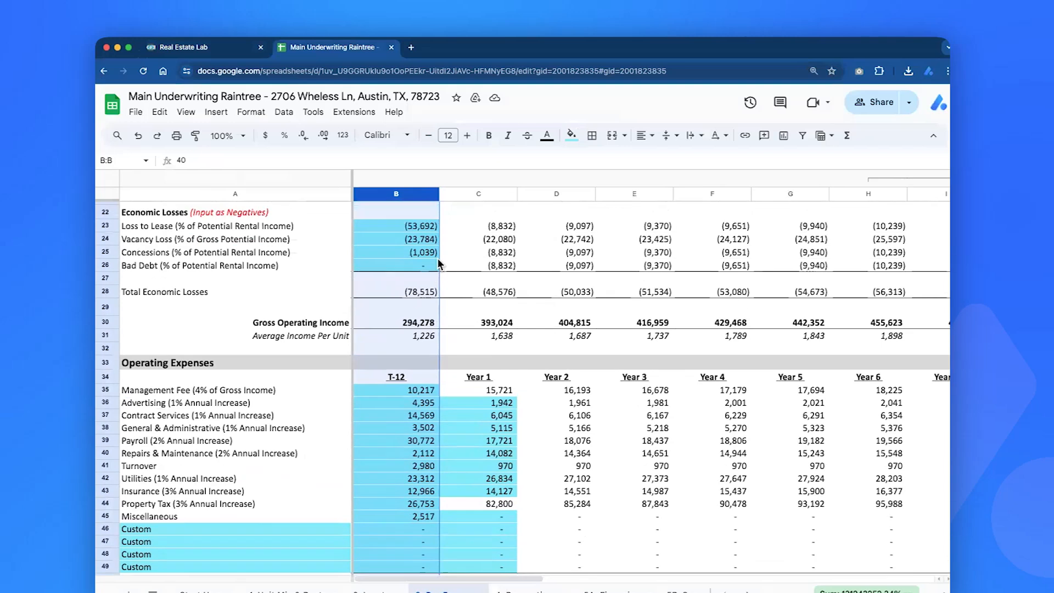
{"action": "scroll", "coordinate": [436, 259], "scroll_direction": "up", "scroll_amount": 2}
{"action": "left_click", "coordinate": [471, 193]}
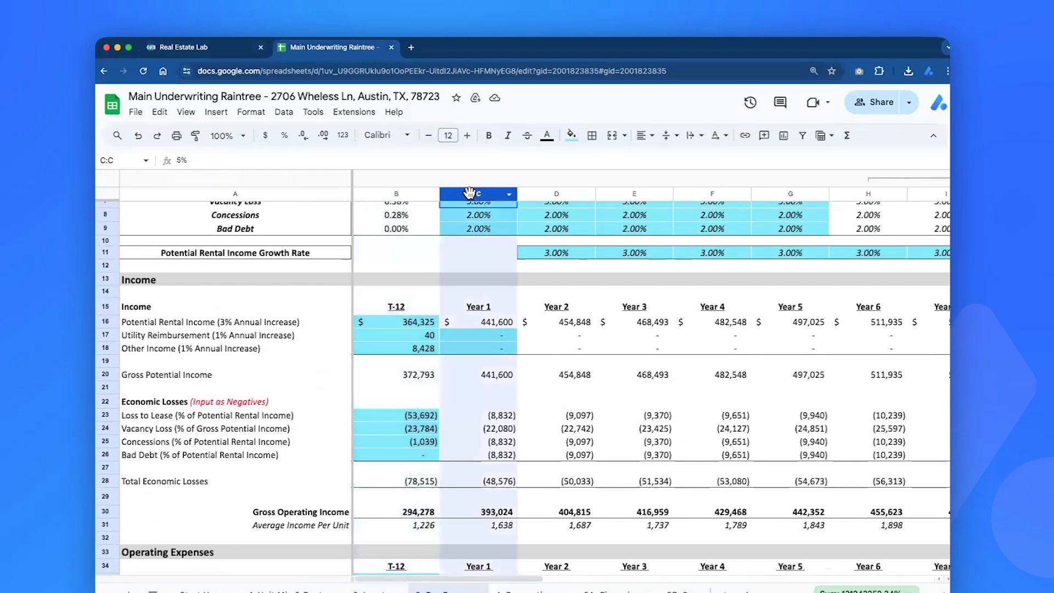
{"action": "left_click", "coordinate": [399, 193]}
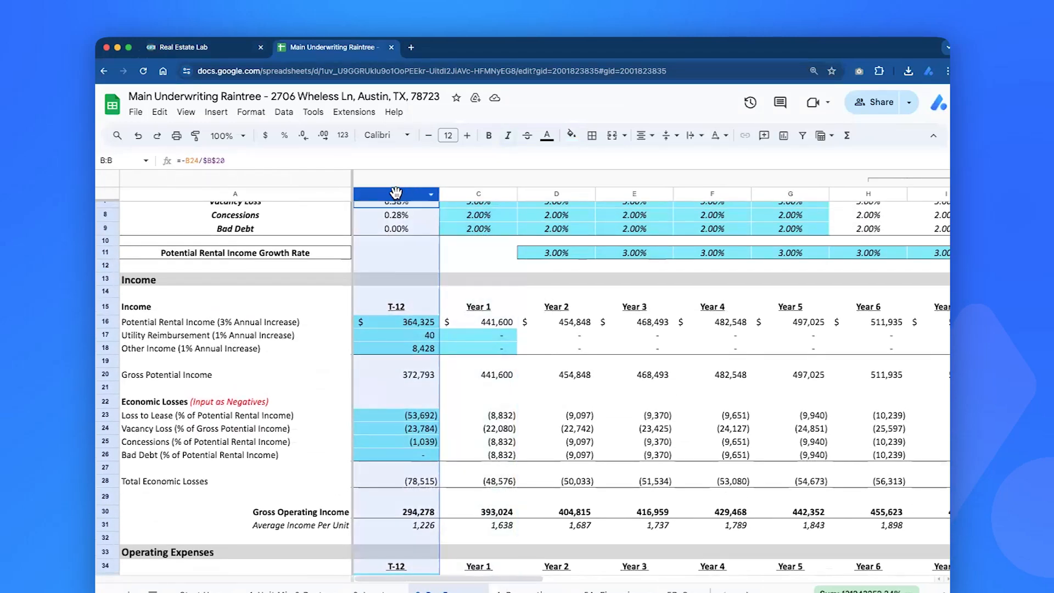
{"action": "left_click", "coordinate": [463, 193]}
- Set the Year 1 Other Income on the Pro Forma sheet to 8000
{"action": "left_click", "coordinate": [492, 350]}
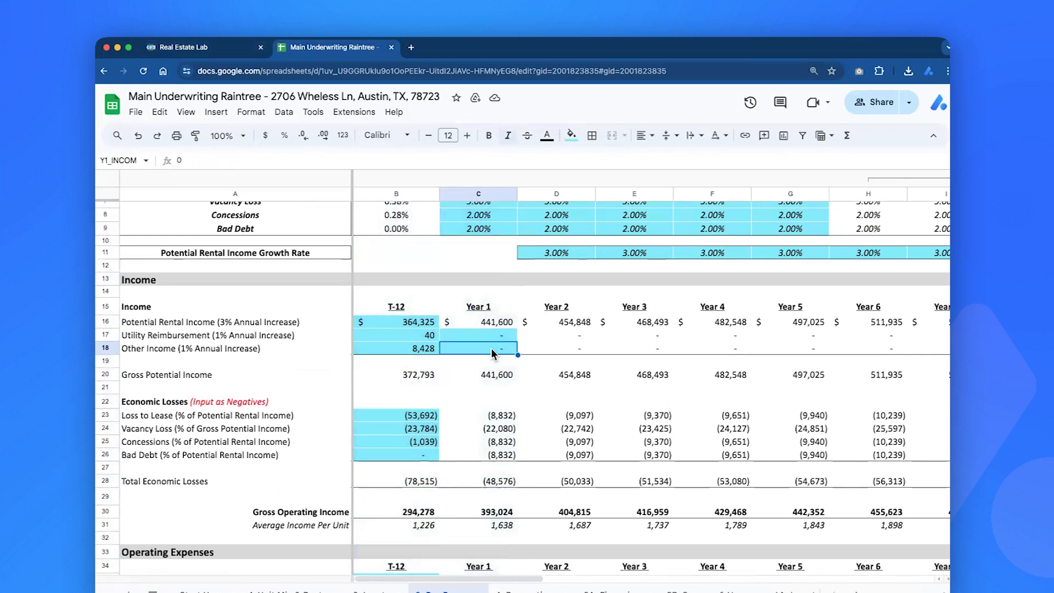
{"action": "type", "text": "8000"}
{"action": "key", "text": "Return"}
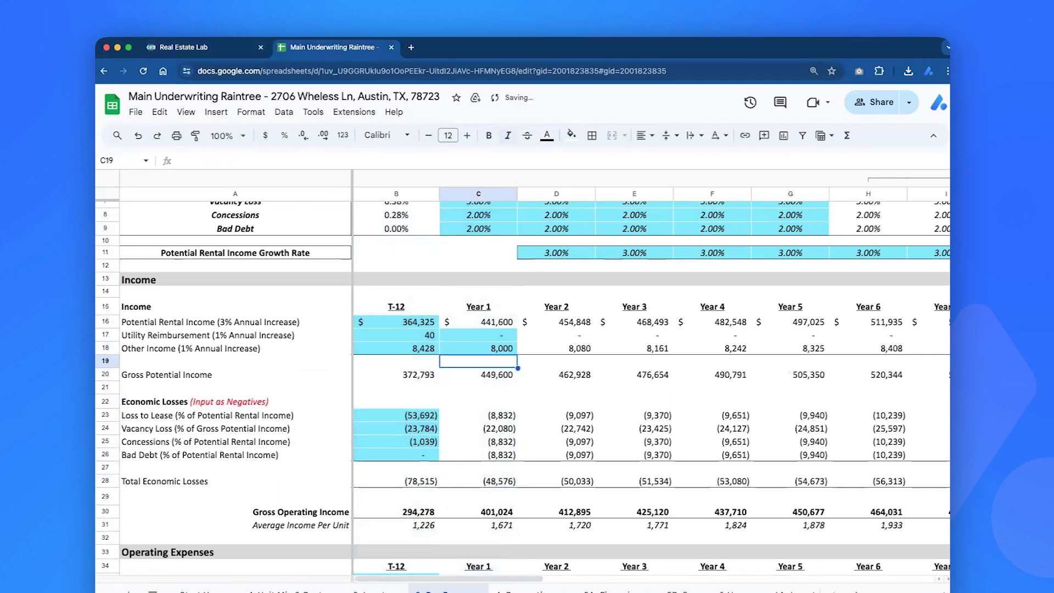
- Set the Year 1 Utility Reimbursement on the Pro Forma sheet to 5000
{"action": "left_click", "coordinate": [482, 335]}
{"action": "type", "text": "5000"}
{"action": "key", "text": "Return"}
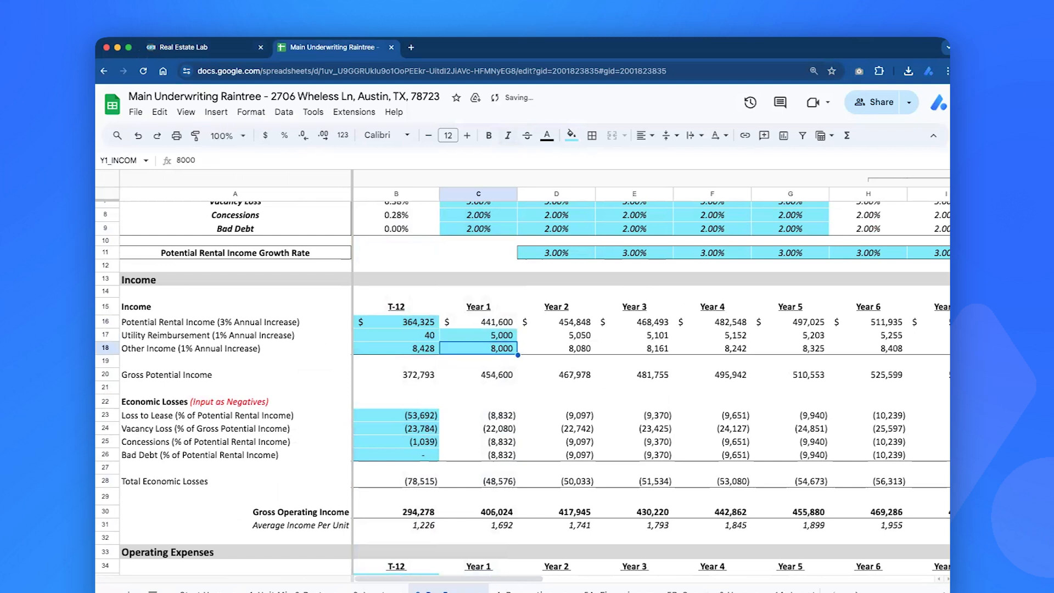
- Compare the T-12 and Year 1 operating expenses on the Pro Forma sheet, including the Year 1 utilities formula
{"action": "scroll", "coordinate": [451, 304], "scroll_direction": "down", "scroll_amount": 10}
{"action": "scroll", "coordinate": [451, 304], "scroll_direction": "up", "scroll_amount": 2}
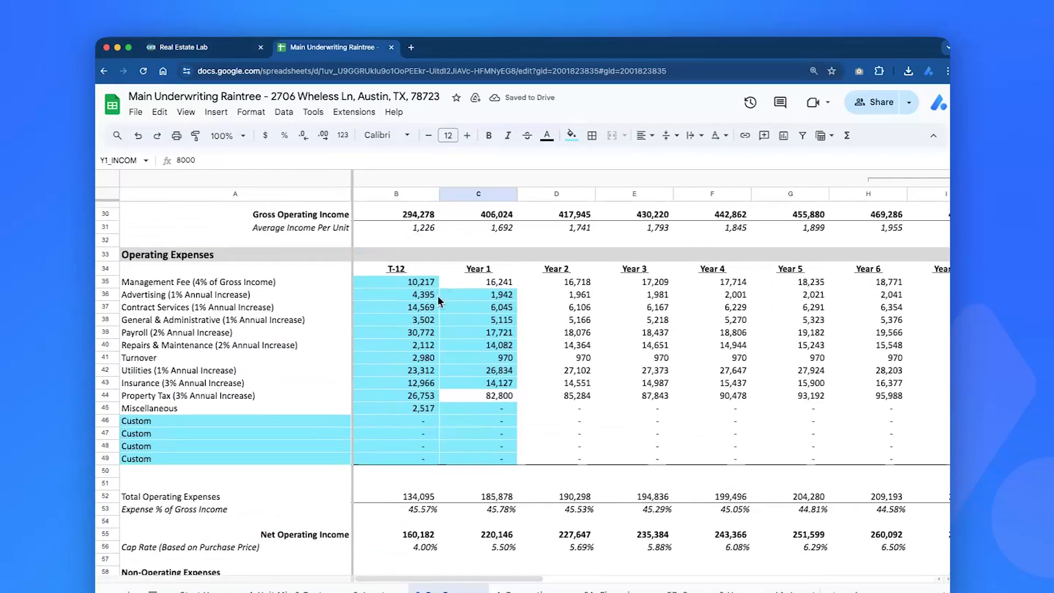
{"action": "left_click_drag", "start_coordinate": [228, 250], "coordinate": [466, 457]}
{"action": "left_click", "coordinate": [493, 372]}
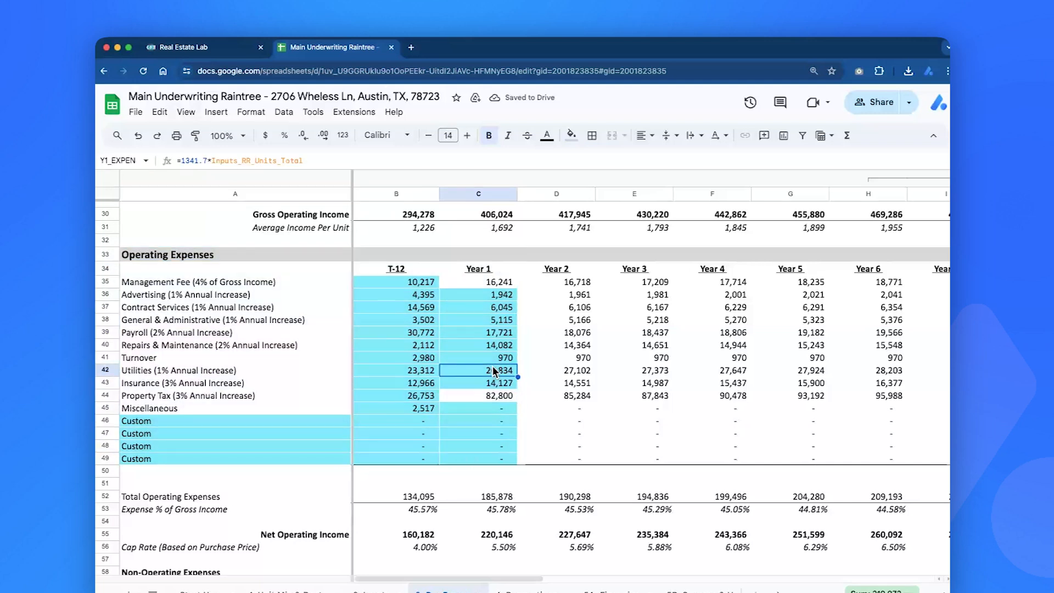
- Collapse the column group H:M and compare T12 Expense Per Unit with YR 1 Expense Per Unit
{"action": "scroll", "coordinate": [493, 371], "scroll_direction": "right", "scroll_amount": 5}
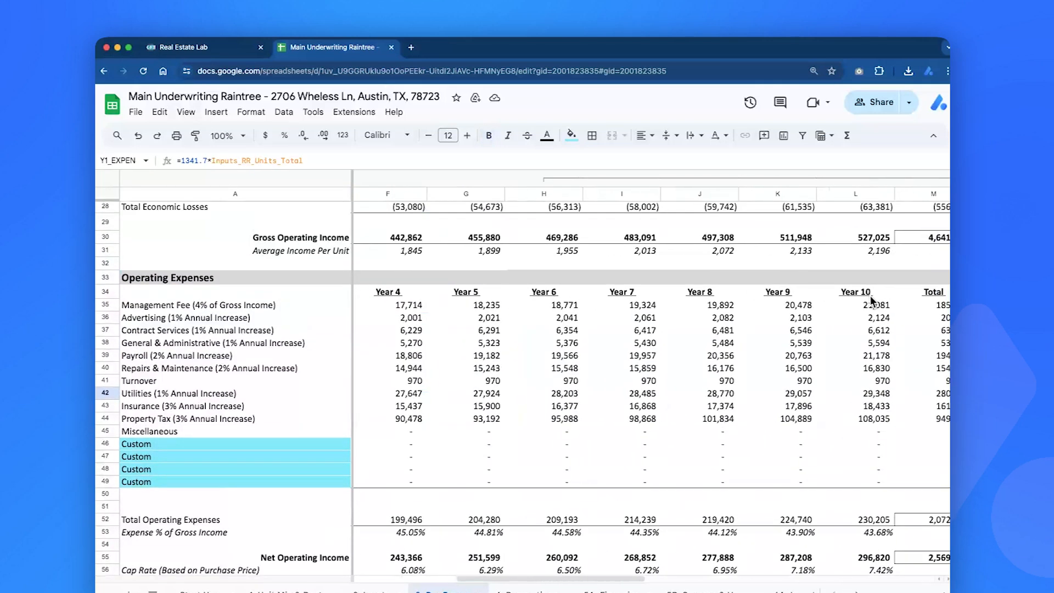
{"action": "scroll", "coordinate": [871, 299], "scroll_direction": "right", "scroll_amount": 3}
{"action": "left_click", "coordinate": [768, 179]}
{"action": "scroll", "coordinate": [560, 335], "scroll_direction": "left", "scroll_amount": 3}
{"action": "scroll", "coordinate": [559, 329], "scroll_direction": "left", "scroll_amount": 3}
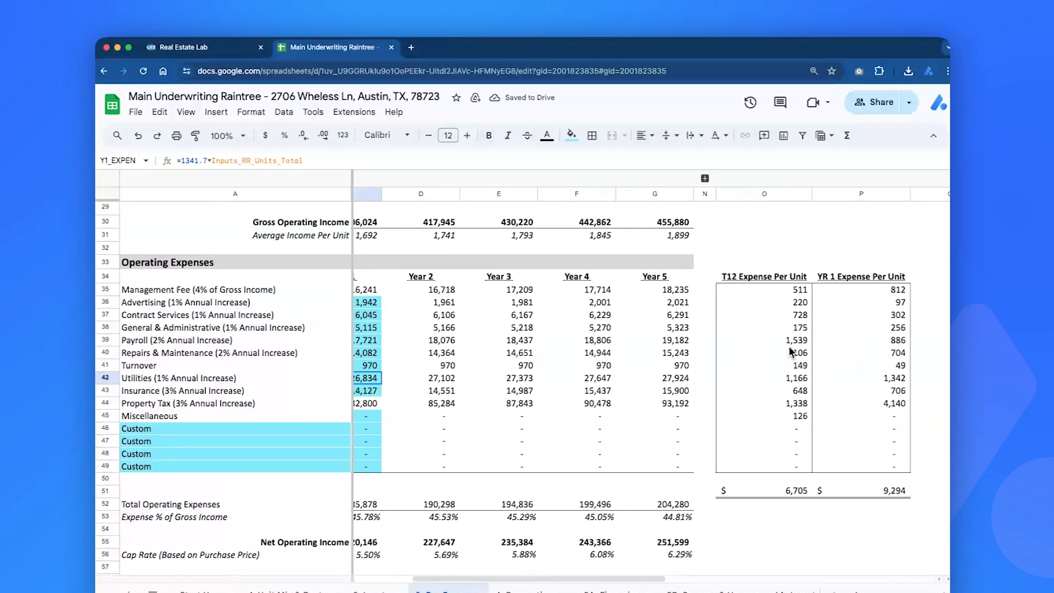
{"action": "left_click_drag", "start_coordinate": [768, 277], "coordinate": [781, 425]}
{"action": "left_click_drag", "start_coordinate": [841, 276], "coordinate": [841, 406]}
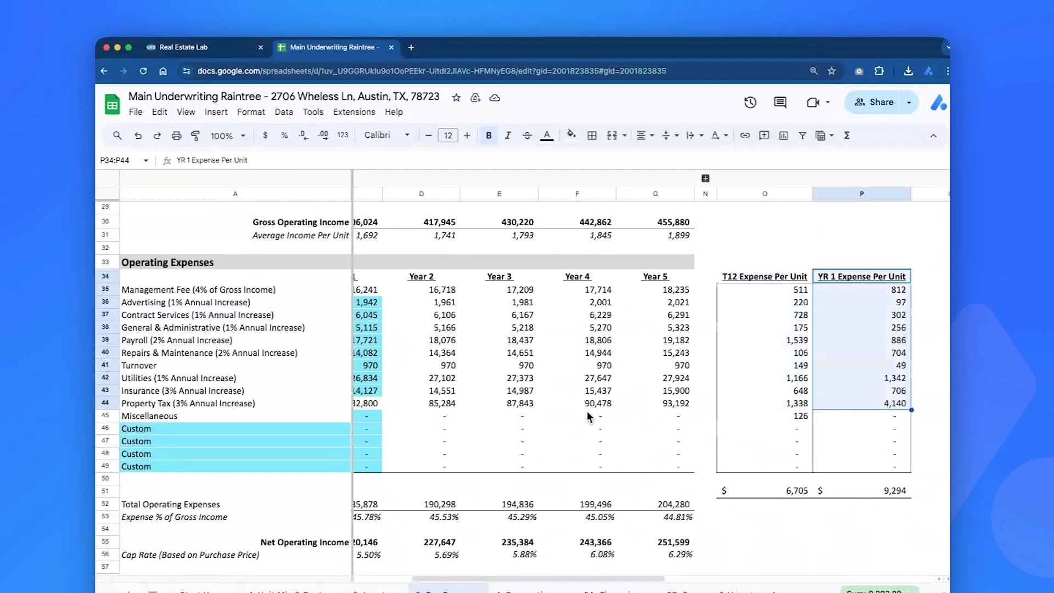
- Check the Year 1 property tax in C44 against its T-12 amount
{"action": "scroll", "coordinate": [587, 415], "scroll_direction": "left", "scroll_amount": 3}
{"action": "left_click", "coordinate": [470, 391]}
{"action": "left_click", "coordinate": [426, 391]}
{"action": "left_click", "coordinate": [454, 392]}
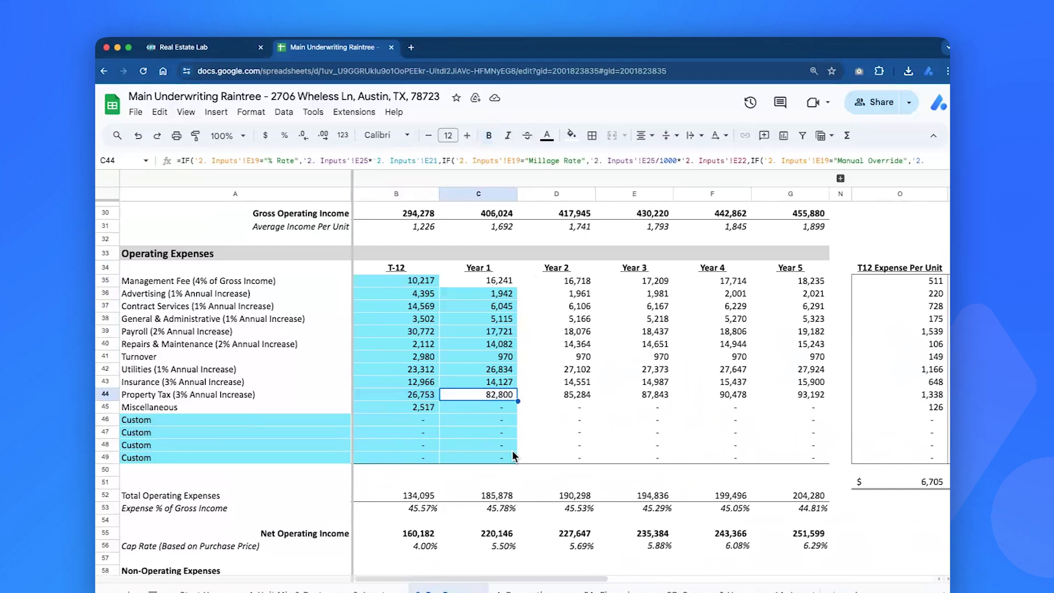
- Examine the net operating income, cap rate and expense percentage rows from T-12 through Year 5
{"action": "scroll", "coordinate": [473, 393], "scroll_direction": "down", "scroll_amount": 3}
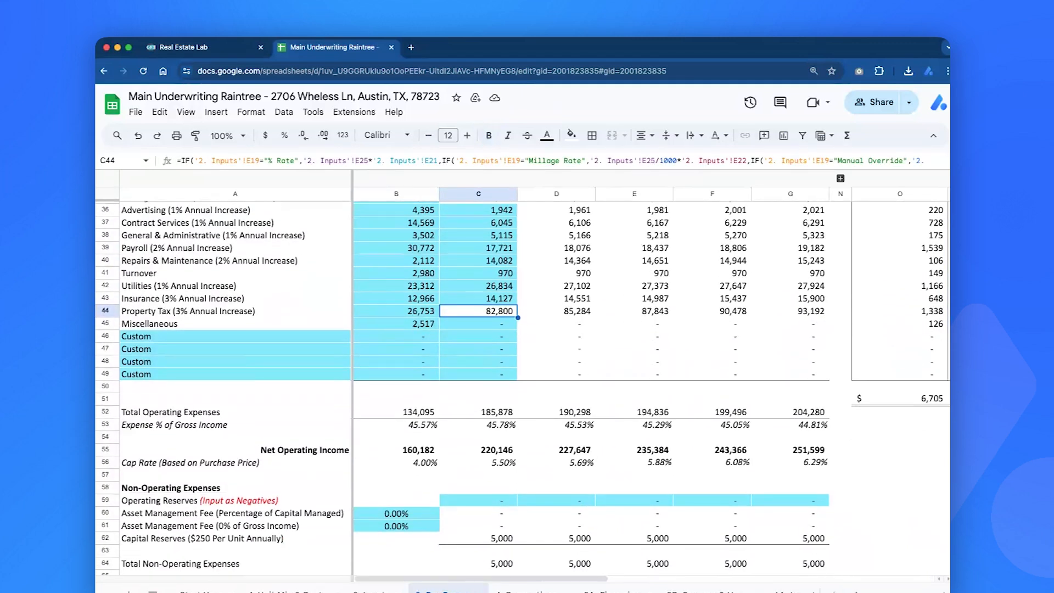
{"action": "scroll", "coordinate": [451, 449], "scroll_direction": "down", "scroll_amount": 4}
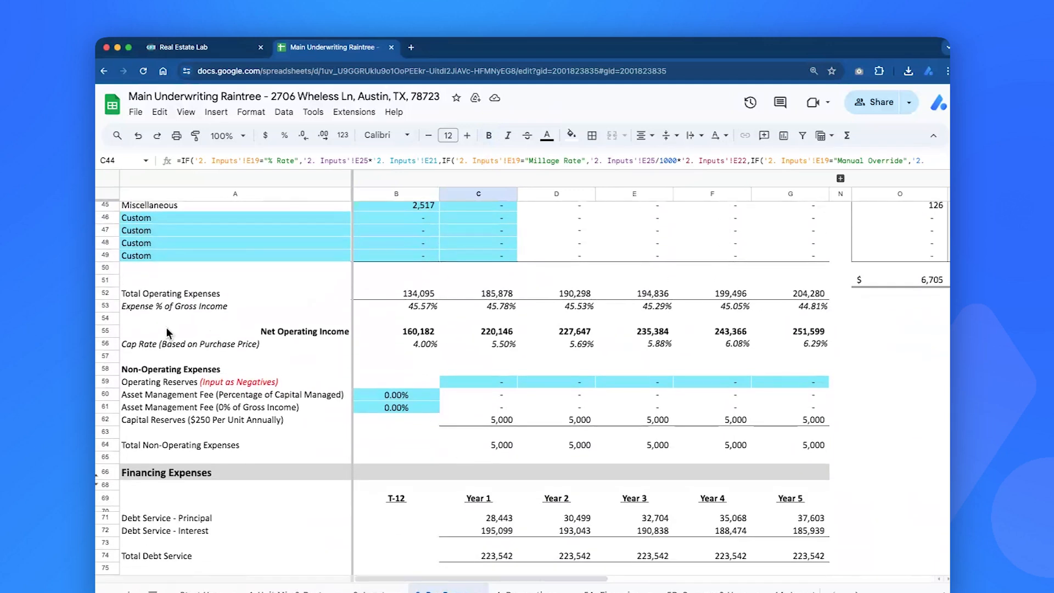
{"action": "left_click", "coordinate": [103, 330]}
{"action": "left_click_drag", "start_coordinate": [426, 341], "coordinate": [804, 343]}
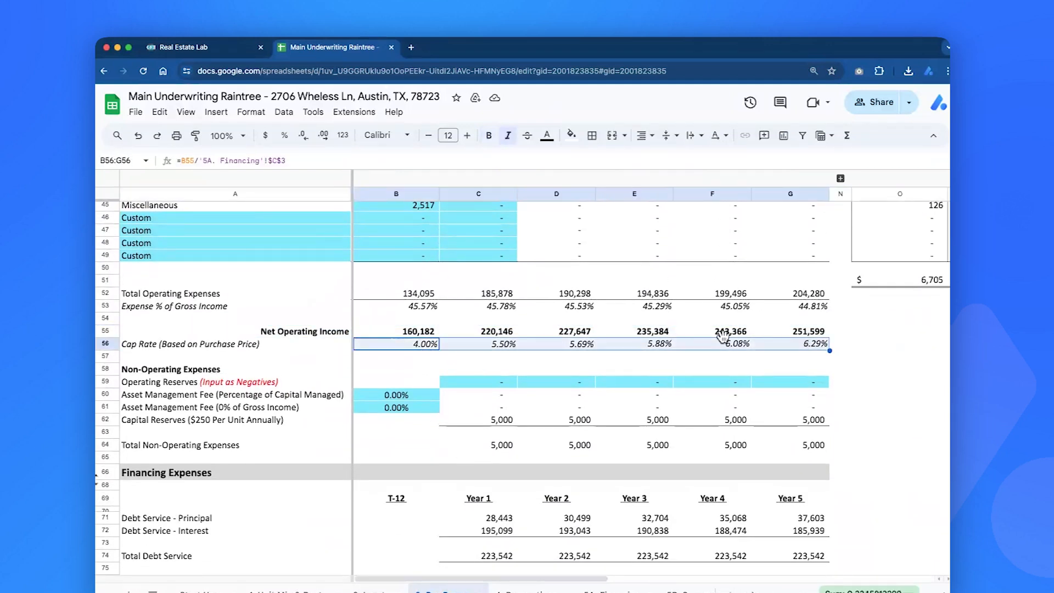
{"action": "left_click_drag", "start_coordinate": [434, 307], "coordinate": [769, 311]}
{"action": "scroll", "coordinate": [769, 308], "scroll_direction": "down", "scroll_amount": 6}
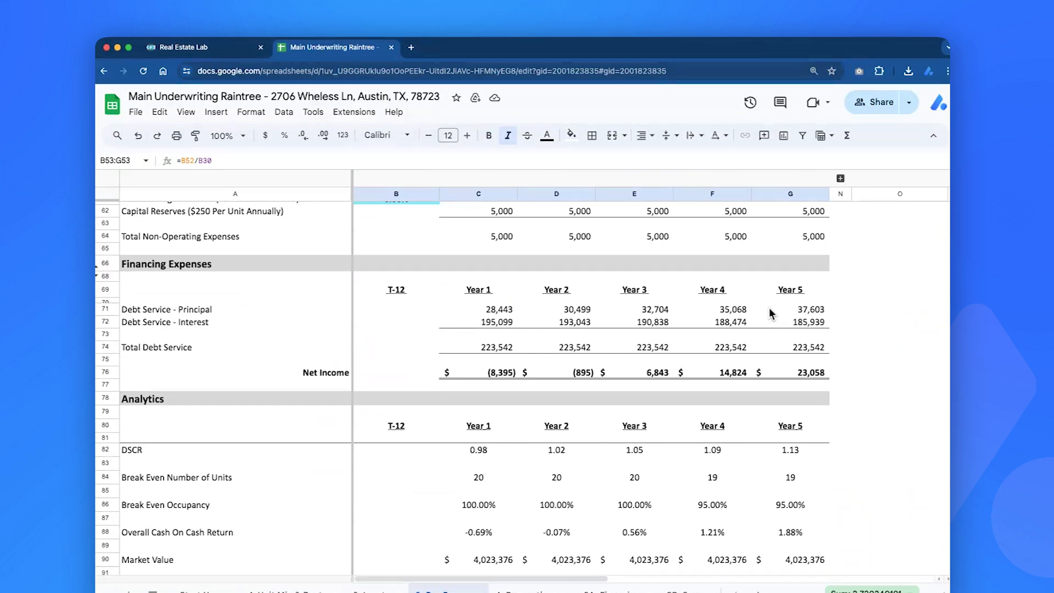
- Expand the collapsed column group H:M and review the Year 6 to Year 10 projections
{"action": "left_click", "coordinate": [841, 178]}
{"action": "scroll", "coordinate": [795, 305], "scroll_direction": "right", "scroll_amount": 8}
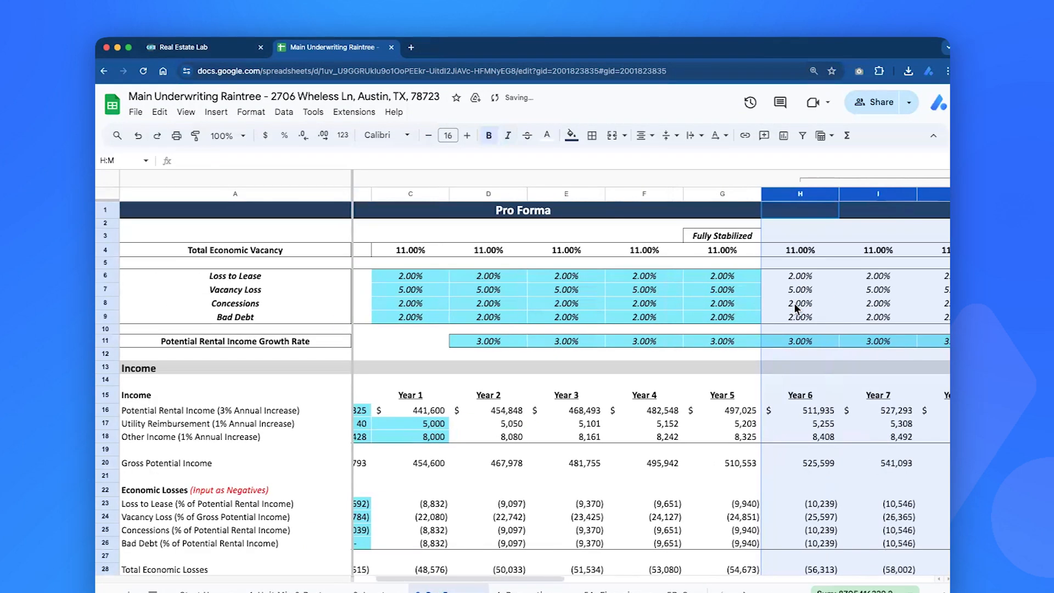
{"action": "scroll", "coordinate": [794, 308], "scroll_direction": "left", "scroll_amount": 8}
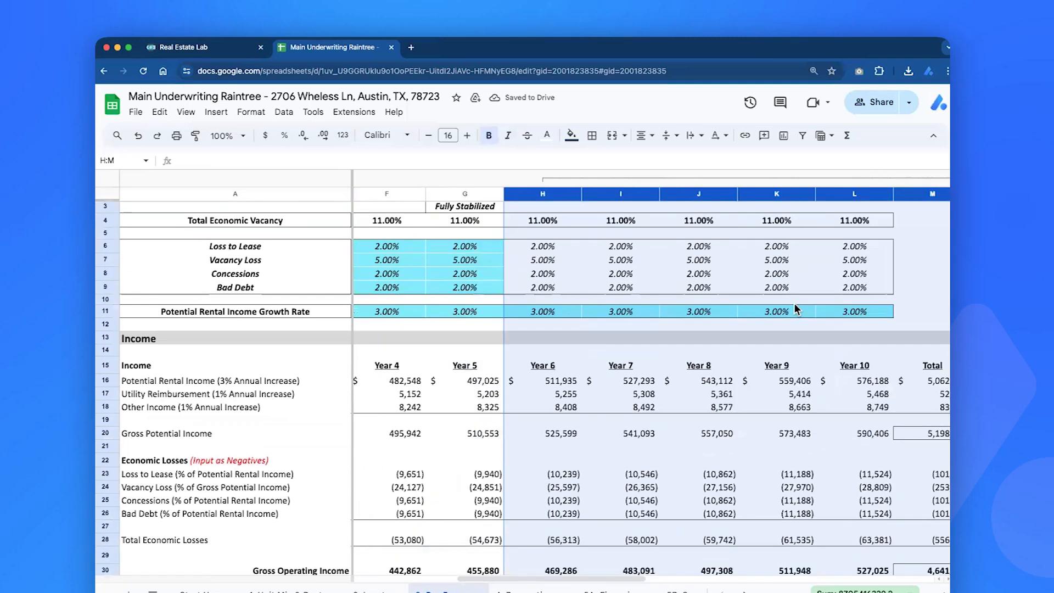
{"action": "scroll", "coordinate": [795, 309], "scroll_direction": "down", "scroll_amount": 15}
{"action": "scroll", "coordinate": [793, 303], "scroll_direction": "up", "scroll_amount": 10}
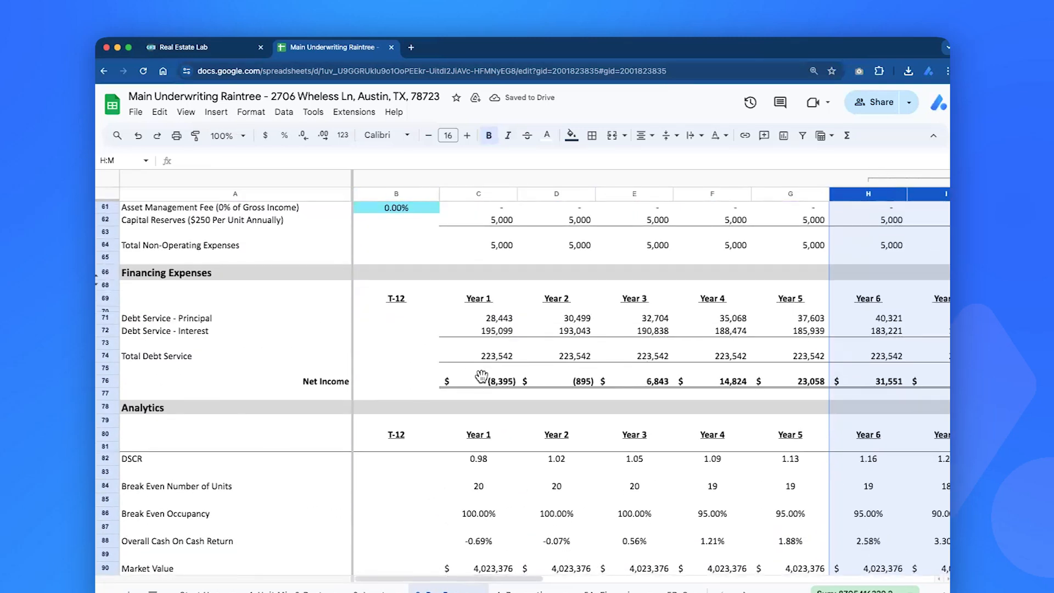
- Examine the Year 1 net income and the Analytics rows for remaining loan principal and remaining investor capital
{"action": "left_click", "coordinate": [478, 371]}
{"action": "scroll", "coordinate": [497, 414], "scroll_direction": "down", "scroll_amount": 1}
{"action": "scroll", "coordinate": [501, 469], "scroll_direction": "down", "scroll_amount": 3}
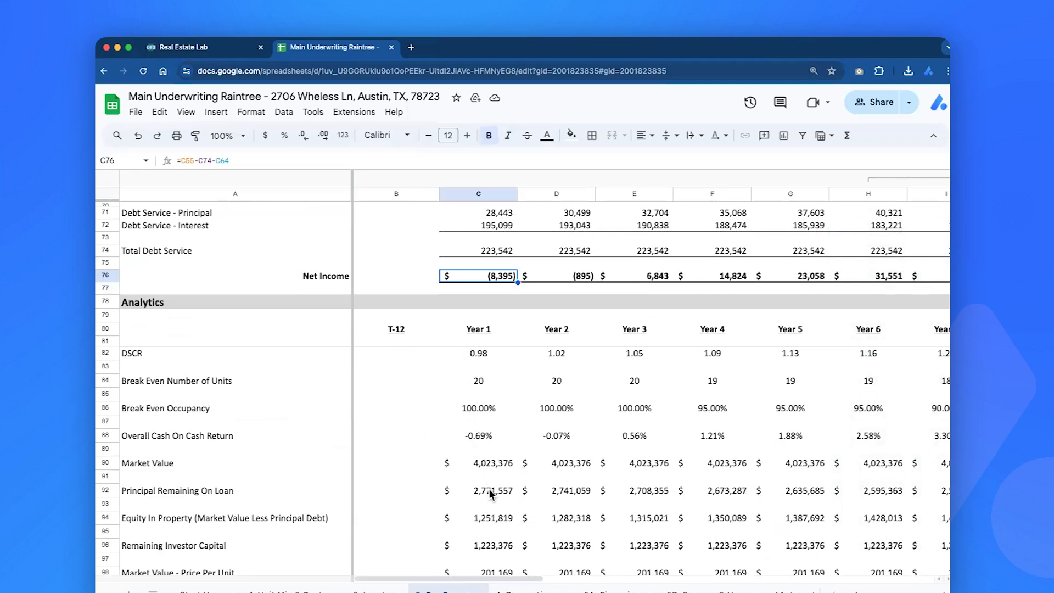
{"action": "left_click_drag", "start_coordinate": [489, 491], "coordinate": [735, 491]}
{"action": "scroll", "coordinate": [742, 491], "scroll_direction": "down", "scroll_amount": 3}
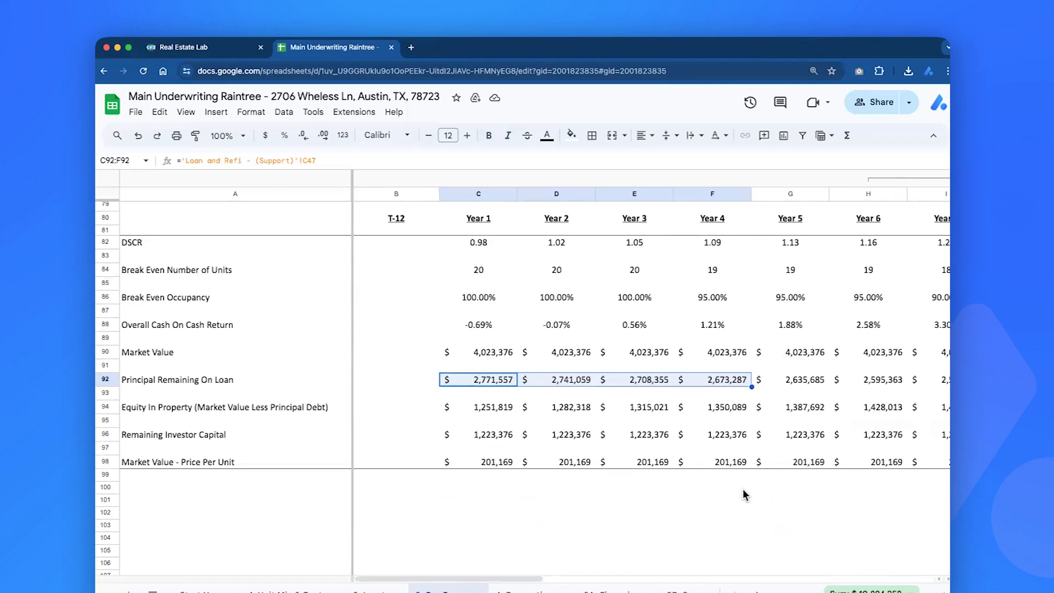
{"action": "left_click_drag", "start_coordinate": [631, 442], "coordinate": [830, 443]}
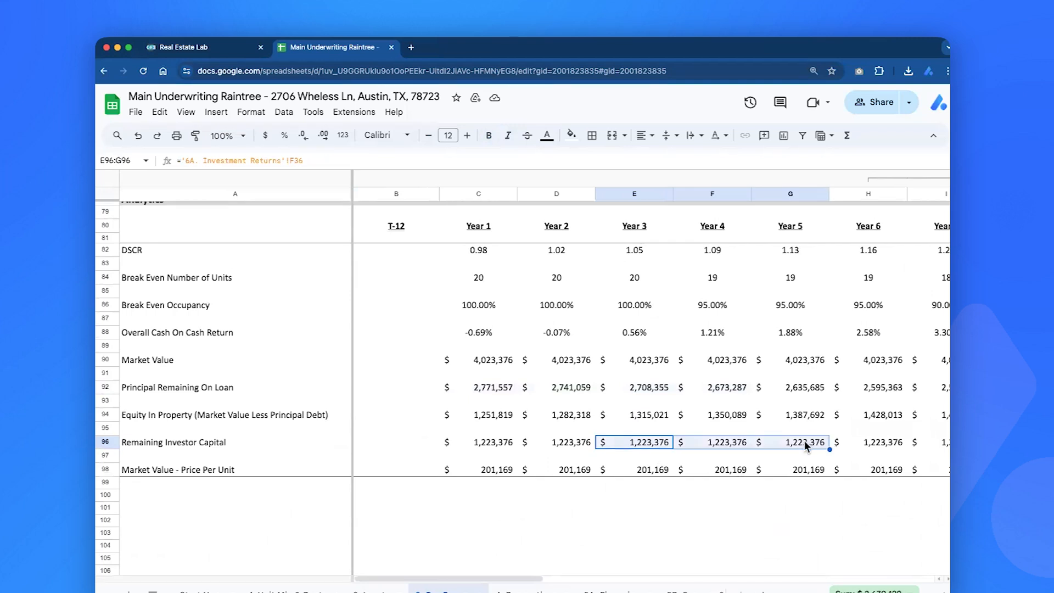
{"action": "left_click", "coordinate": [805, 441]}
{"action": "scroll", "coordinate": [805, 440], "scroll_direction": "up", "scroll_amount": 6}
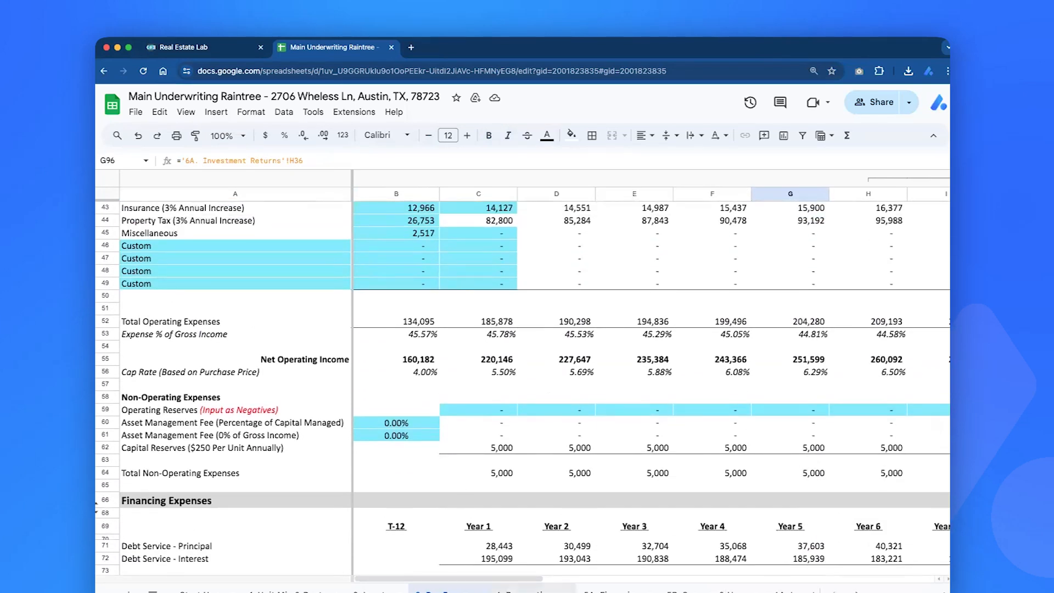
- Open the Renovations sheet and review its cost summary and the unit renovation cost-per-unit inputs
{"action": "left_click", "coordinate": [526, 590]}
{"action": "scroll", "coordinate": [523, 362], "scroll_direction": "down", "scroll_amount": 4}
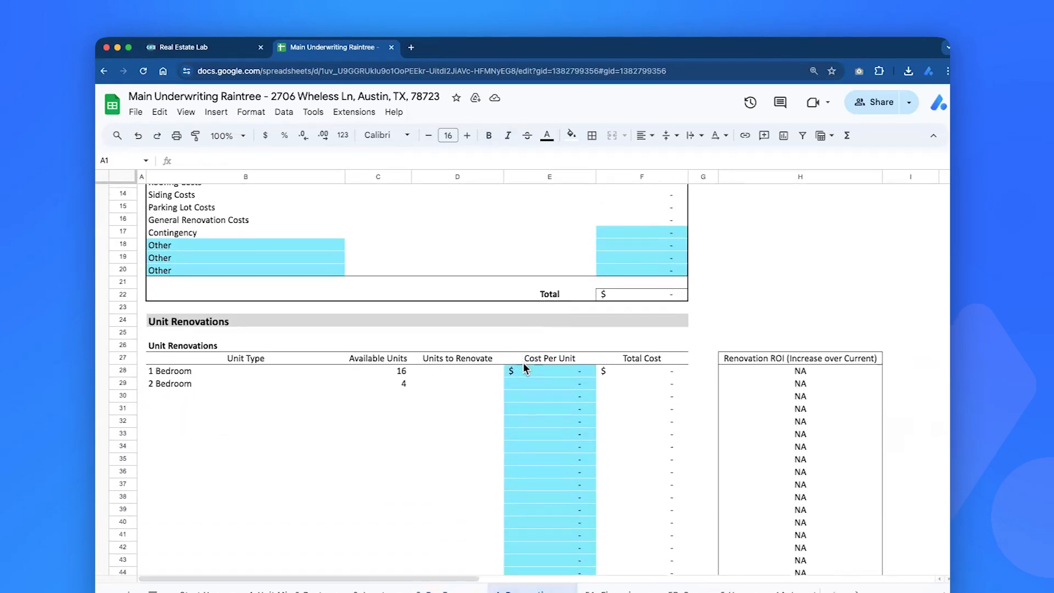
{"action": "scroll", "coordinate": [630, 231], "scroll_direction": "up", "scroll_amount": 4}
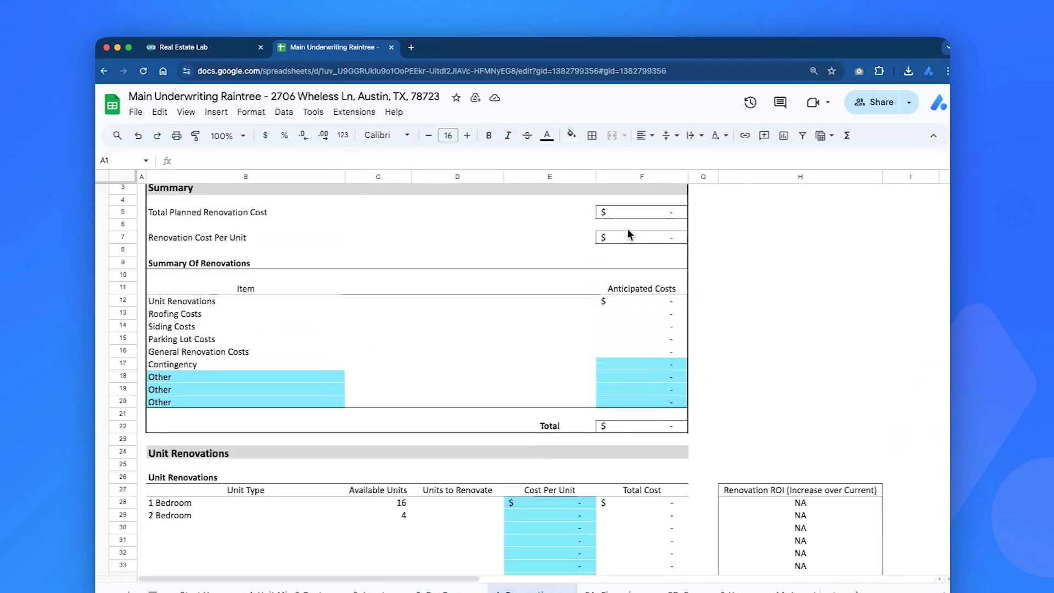
{"action": "left_click", "coordinate": [642, 373]}
{"action": "scroll", "coordinate": [644, 372], "scroll_direction": "down", "scroll_amount": 6}
{"action": "left_click_drag", "start_coordinate": [555, 258], "coordinate": [555, 271]}
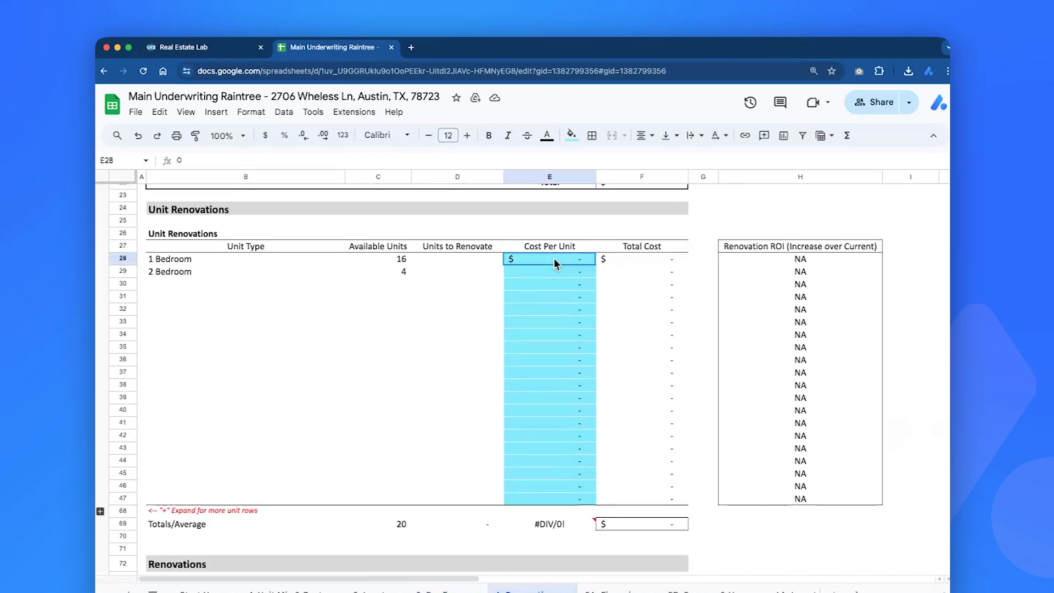
- Set Roof Repairs/Replacement to a quantity of 3 at a cost per item of 8,000
{"action": "scroll", "coordinate": [555, 343], "scroll_direction": "down", "scroll_amount": 4}
{"action": "scroll", "coordinate": [556, 343], "scroll_direction": "down", "scroll_amount": 3}
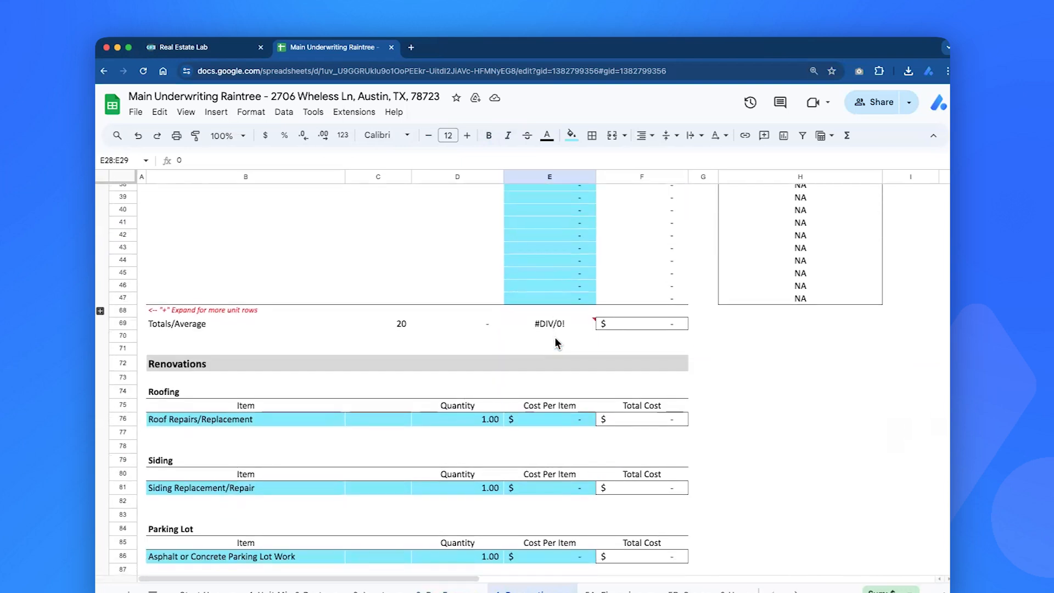
{"action": "left_click", "coordinate": [458, 322]}
{"action": "type", "text": "3"}
{"action": "key", "text": "Tab"}
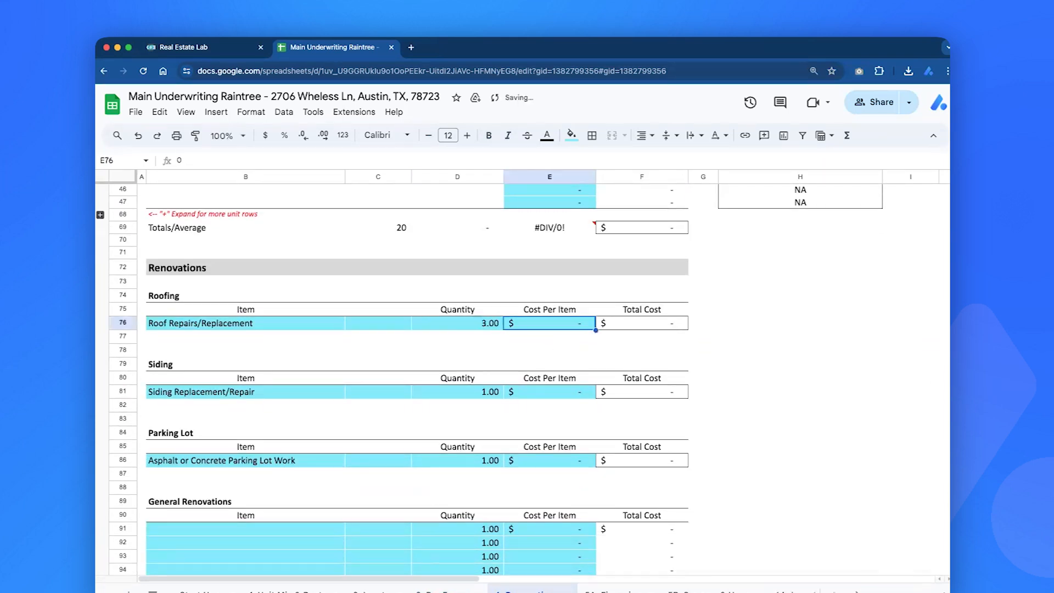
{"action": "type", "text": "8,000"}
{"action": "key", "text": "Return"}
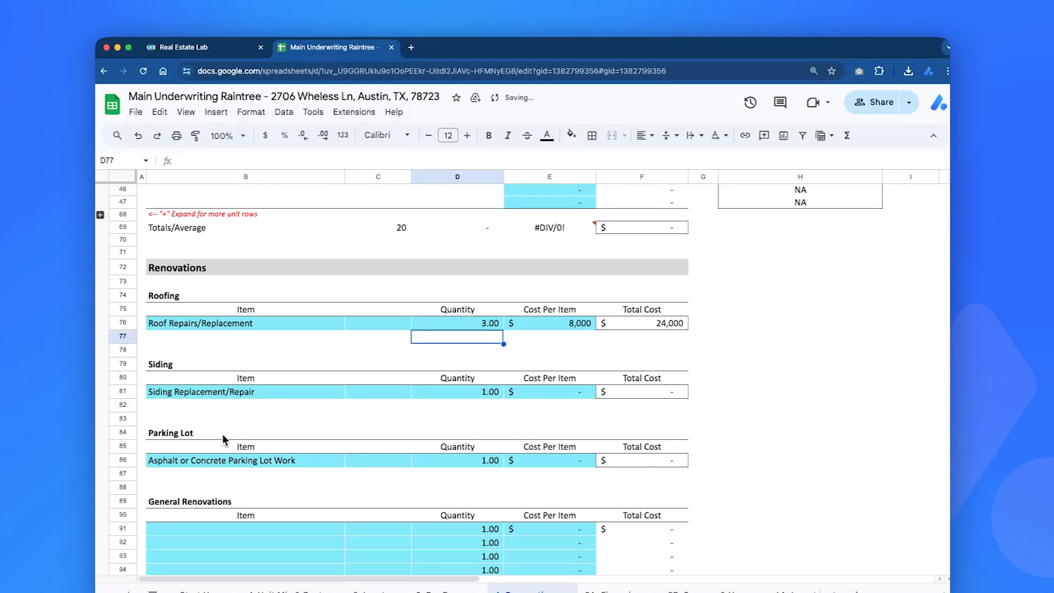
- Set the cost per item to 25000 for siding and 50000 for parking lot work, and check the renovation total
{"action": "scroll", "coordinate": [197, 439], "scroll_direction": "down", "scroll_amount": 2}
{"action": "left_click", "coordinate": [555, 343]}
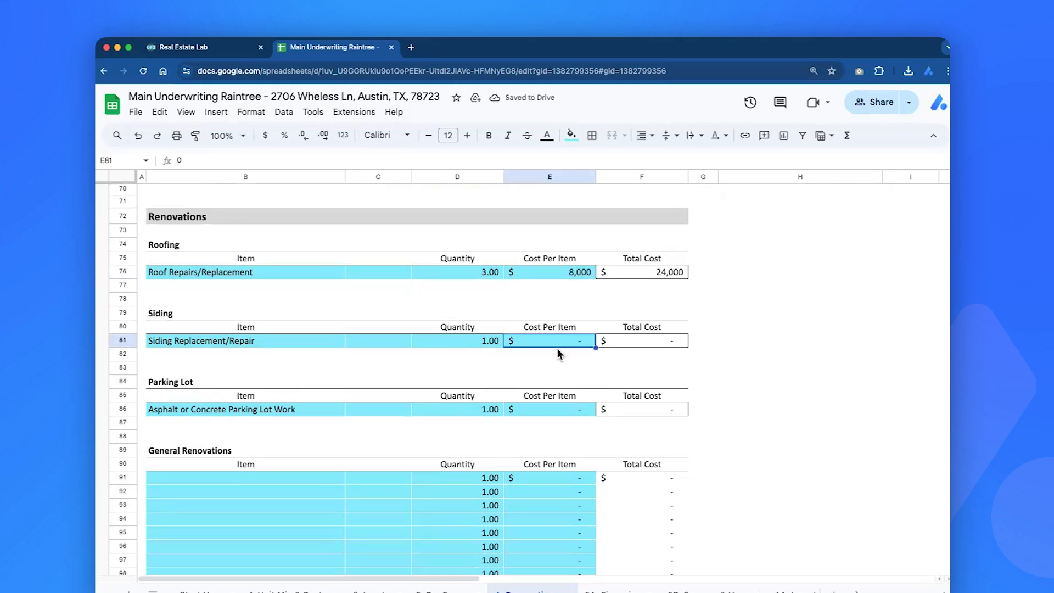
{"action": "type", "text": "25000"}
{"action": "key", "text": "Return"}
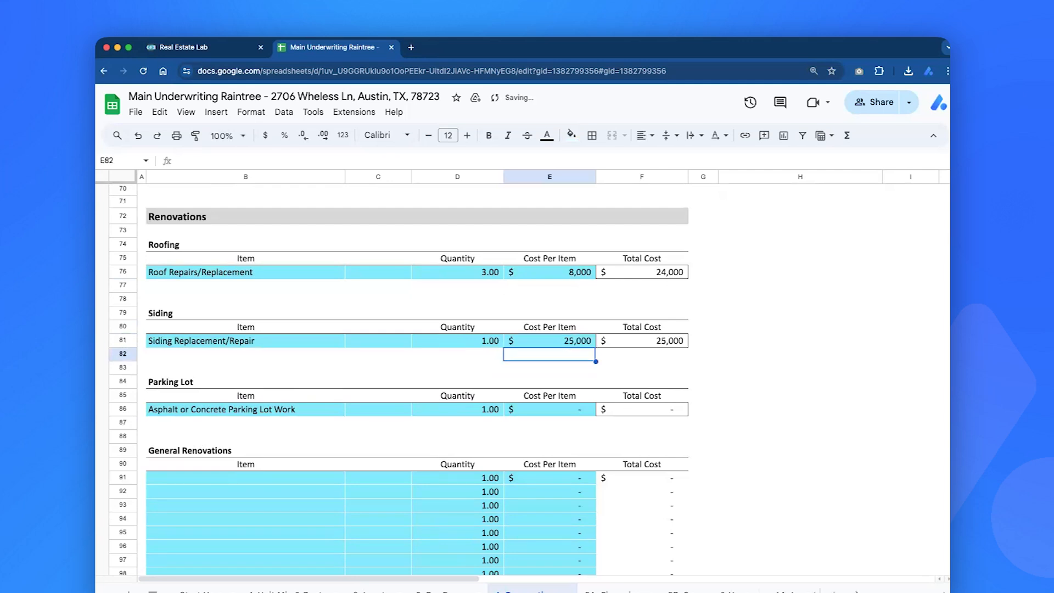
{"action": "left_click", "coordinate": [550, 409]}
{"action": "type", "text": "50000"}
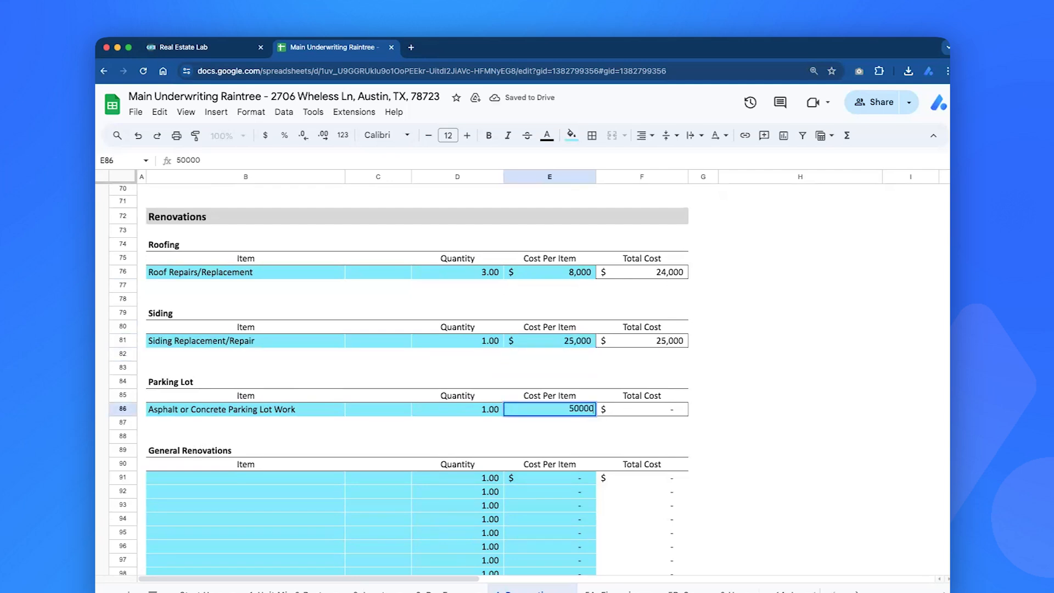
{"action": "key", "text": "Return"}
{"action": "scroll", "coordinate": [603, 412], "scroll_direction": "up", "scroll_amount": 20}
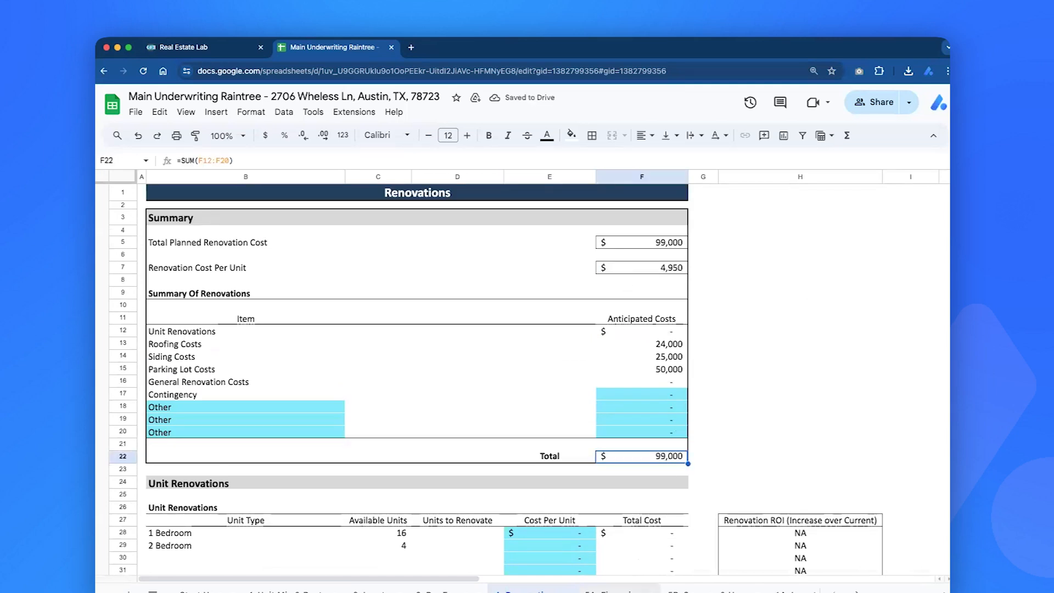
- Open the Financing sheet and set the purchase price to 3,000,000
{"action": "left_click", "coordinate": [615, 590]}
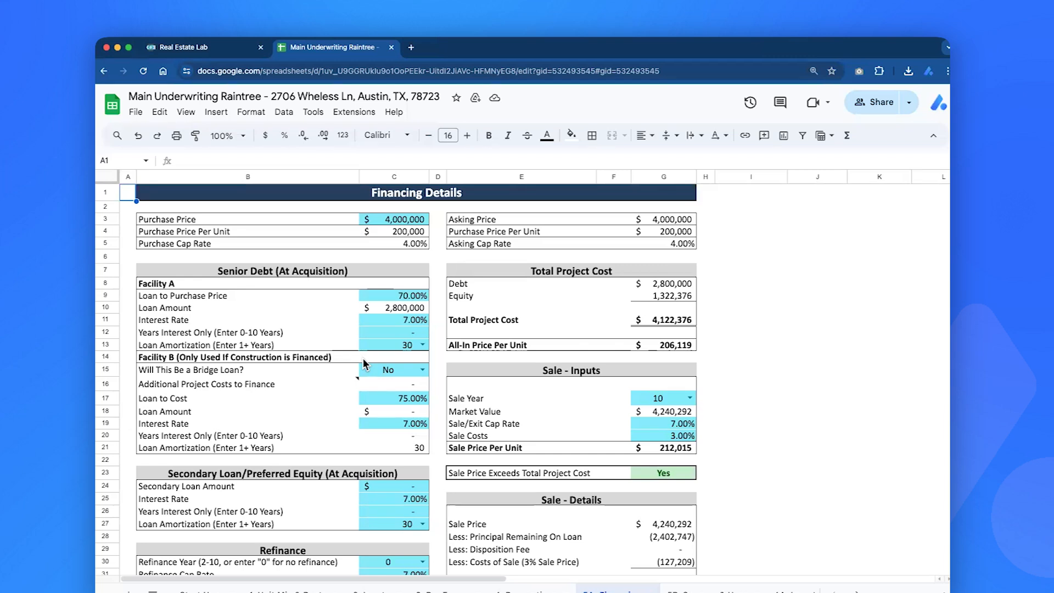
{"action": "left_click", "coordinate": [379, 220]}
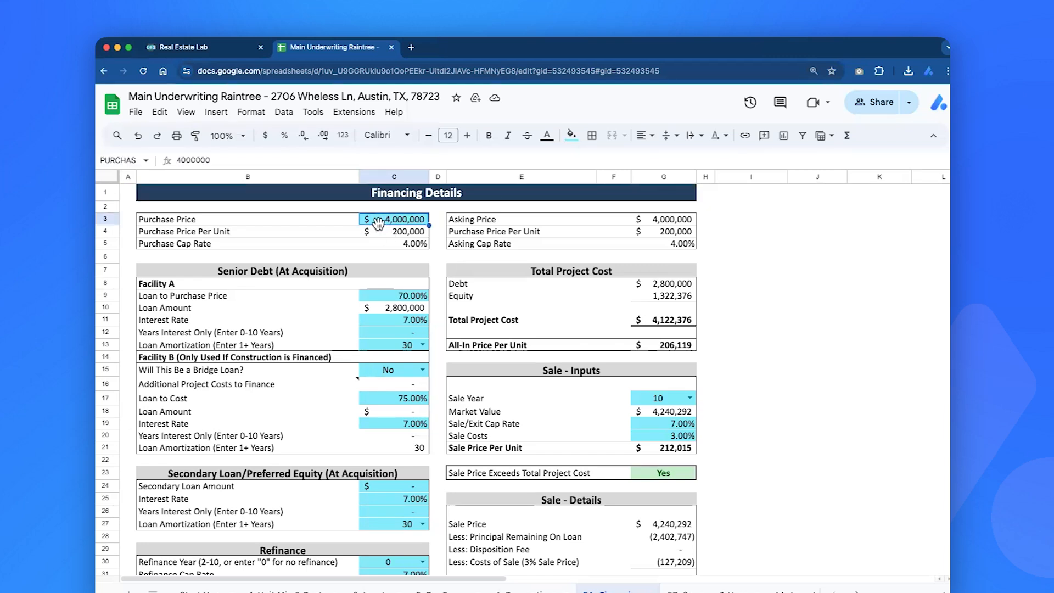
{"action": "type", "text": "300000"}
{"action": "key", "text": "Escape"}
{"action": "type", "text": "3,000,000"}
{"action": "key", "text": "Return"}
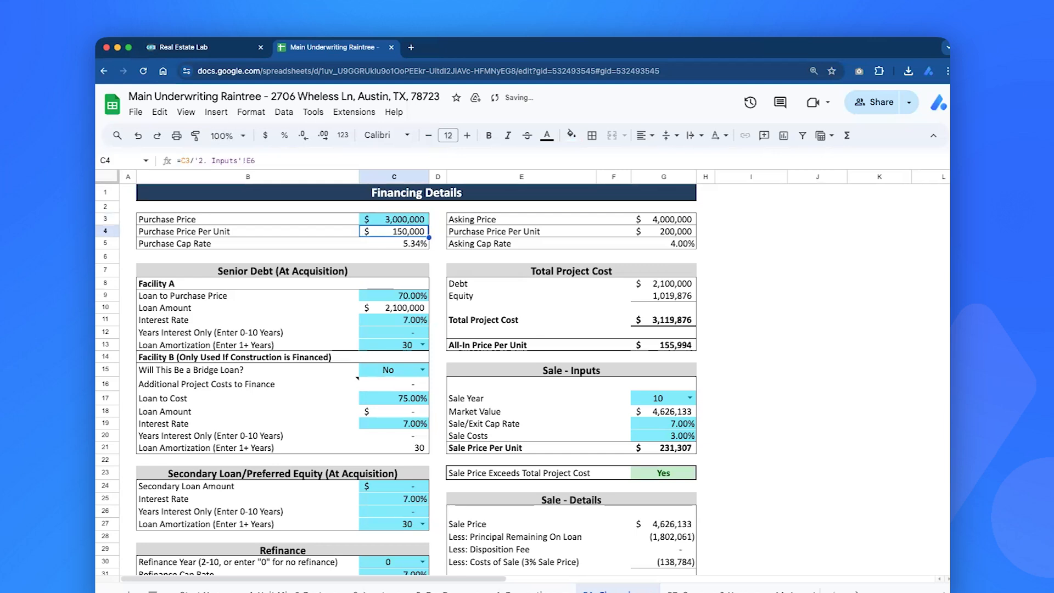
- Set the Facility A interest rate to 6.25% and its interest-only period to 3 years
{"action": "left_click", "coordinate": [394, 292]}
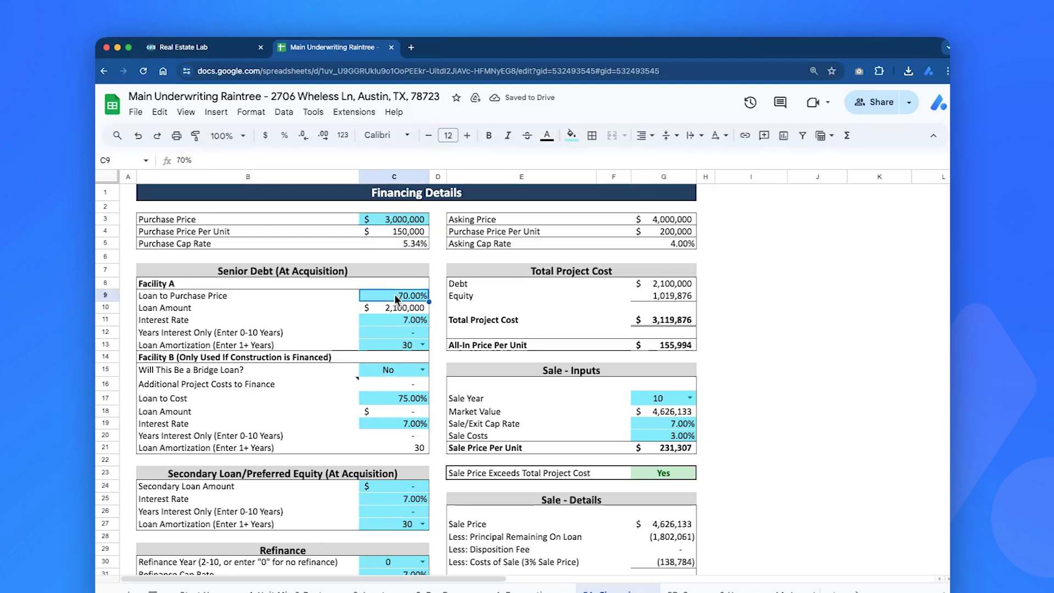
{"action": "left_click", "coordinate": [401, 322]}
{"action": "type", "text": "6.25"}
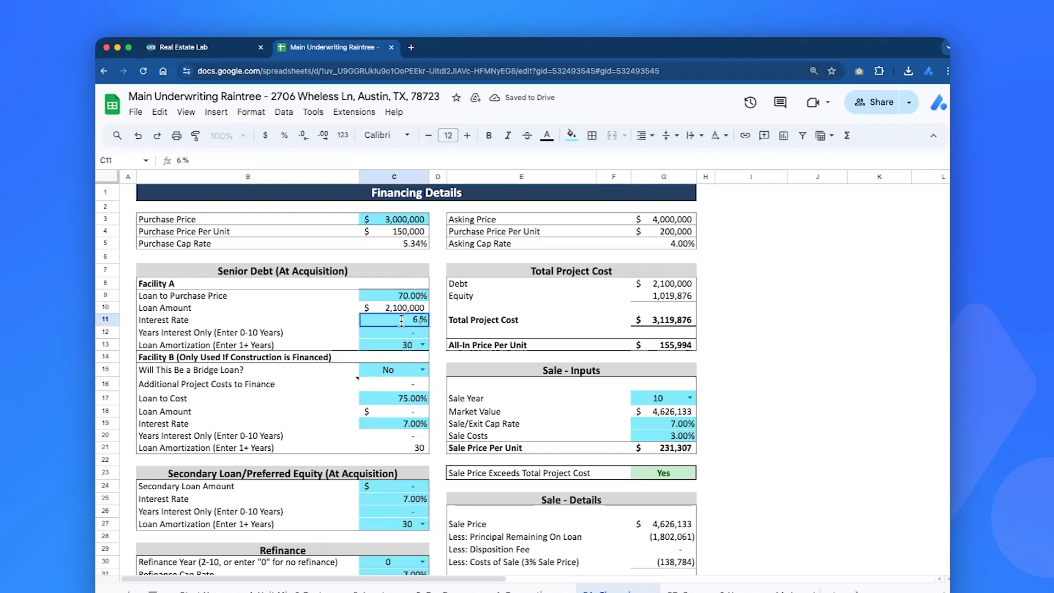
{"action": "key", "text": "Return"}
{"action": "type", "text": "3"}
{"action": "key", "text": "Return"}
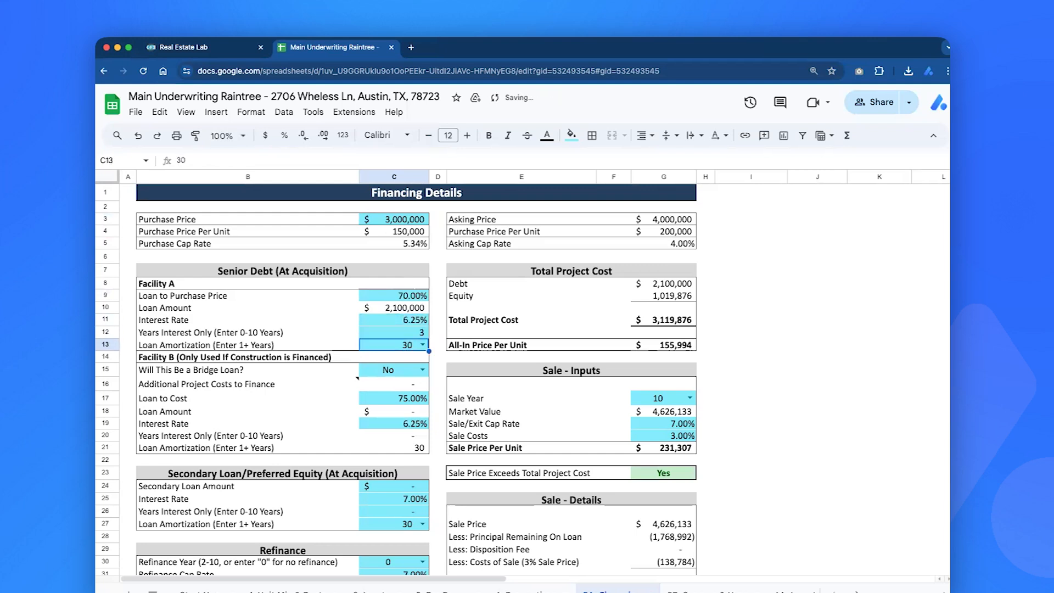
- Mark Facility B as a bridge loan with Yes and set its loan to cost to 100%
{"action": "key", "text": "Down"}
{"action": "key", "text": "Down"}
{"action": "type", "text": "Yes"}
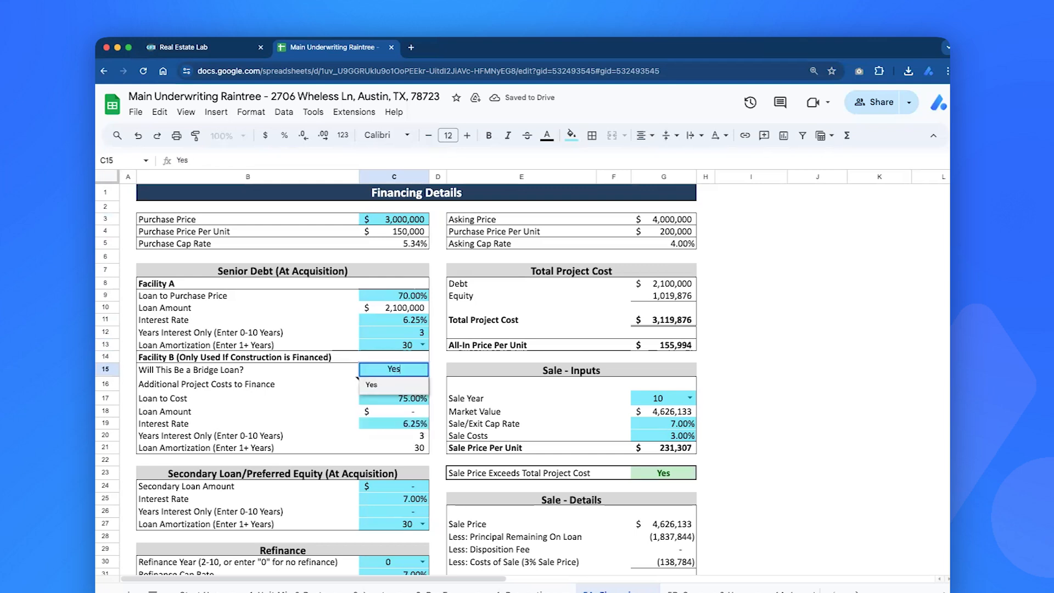
{"action": "key", "text": "Return"}
{"action": "key", "text": "Down"}
{"action": "type", "text": "100"}
{"action": "key", "text": "Return"}
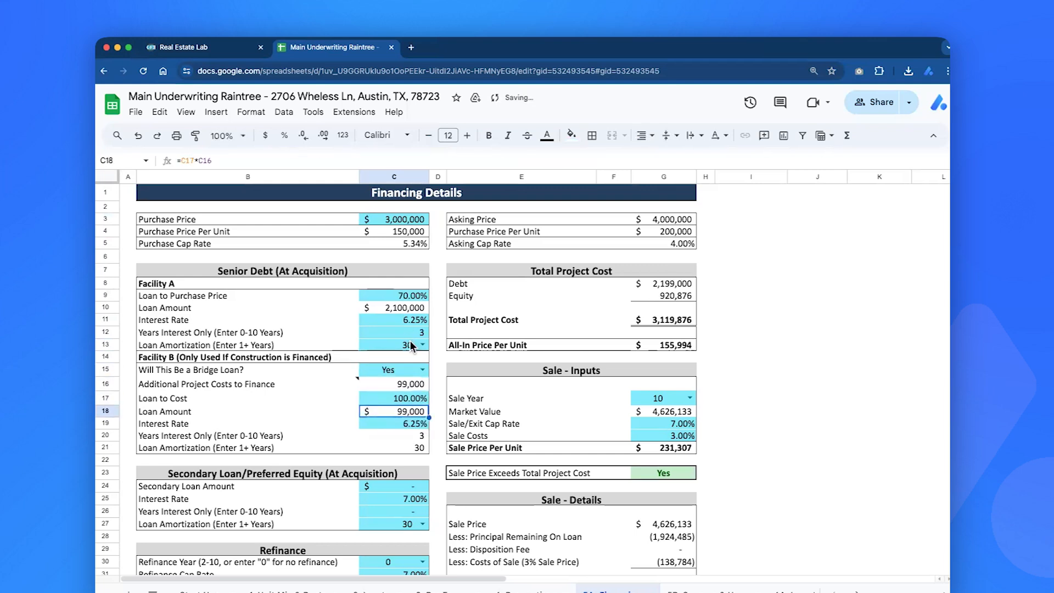
- Set the secondary loan to an amount of 100,000 at 5% interest with 5 interest-only years
{"action": "scroll", "coordinate": [410, 428], "scroll_direction": "down", "scroll_amount": 5}
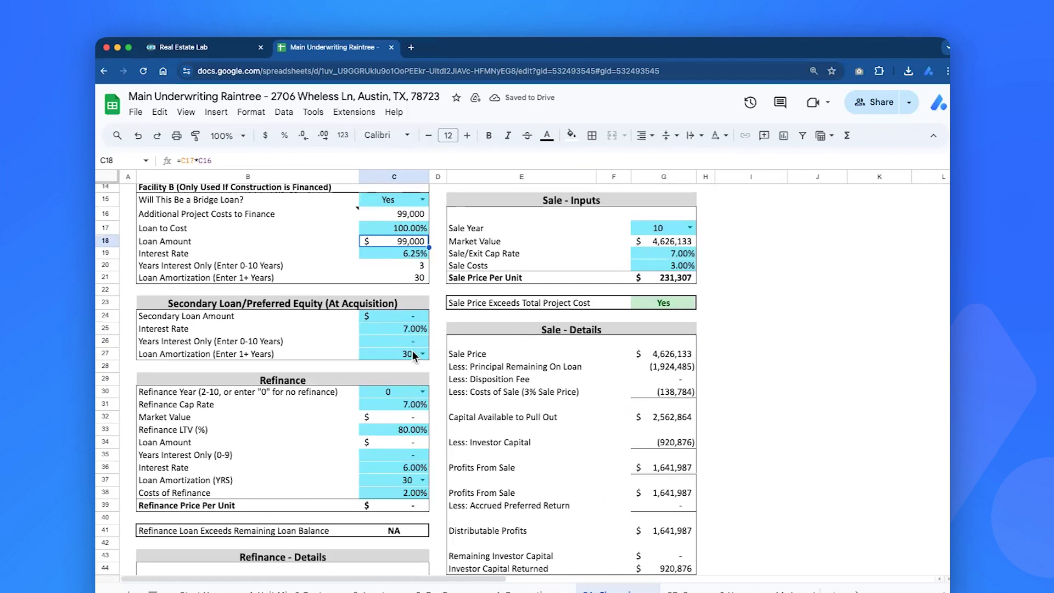
{"action": "left_click", "coordinate": [410, 316]}
{"action": "type", "text": "100000"}
{"action": "key", "text": "Return"}
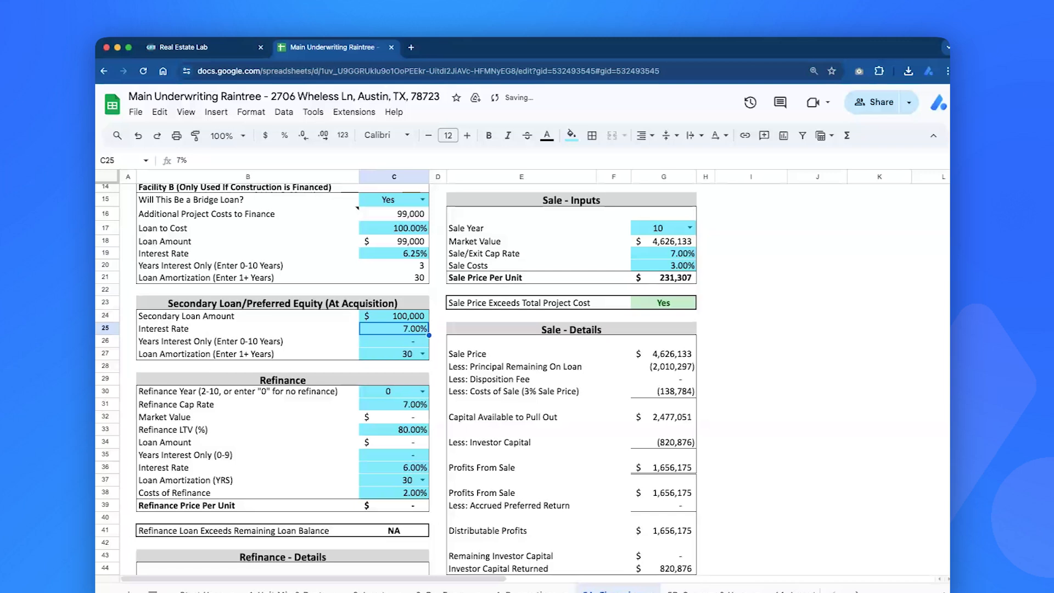
{"action": "type", "text": "5"}
{"action": "key", "text": "Return"}
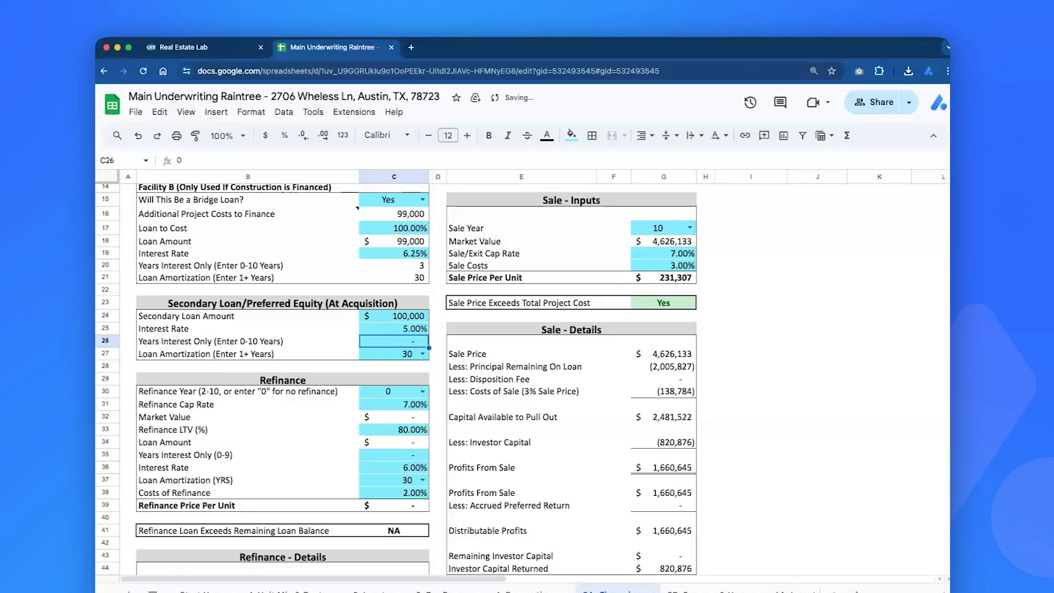
{"action": "type", "text": "5"}
{"action": "key", "text": "Return"}
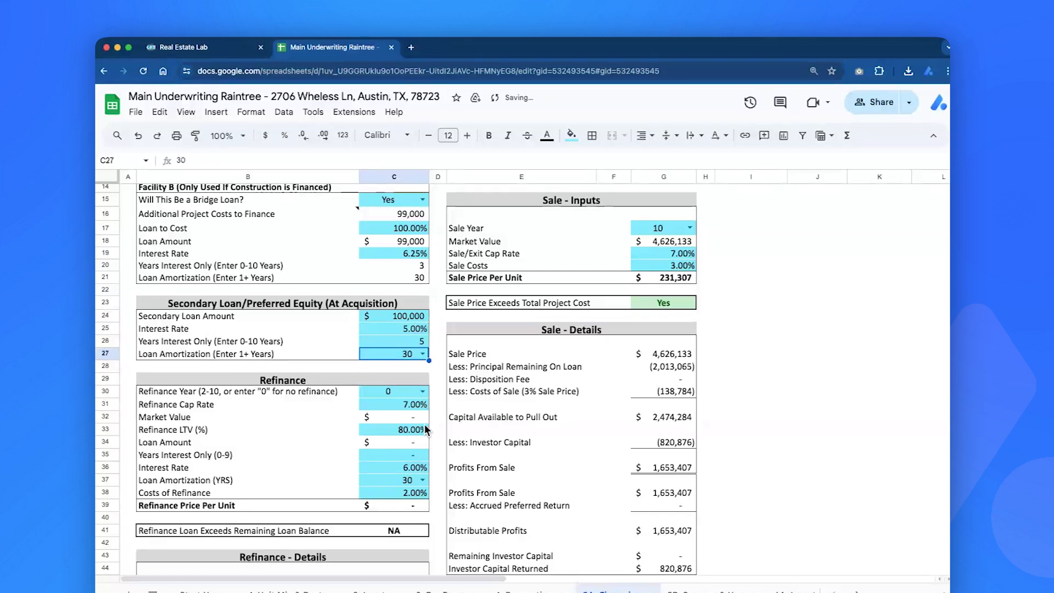
- Set the refinance year to 5 and check the refinance cap rate and market value formula
{"action": "left_click", "coordinate": [422, 391]}
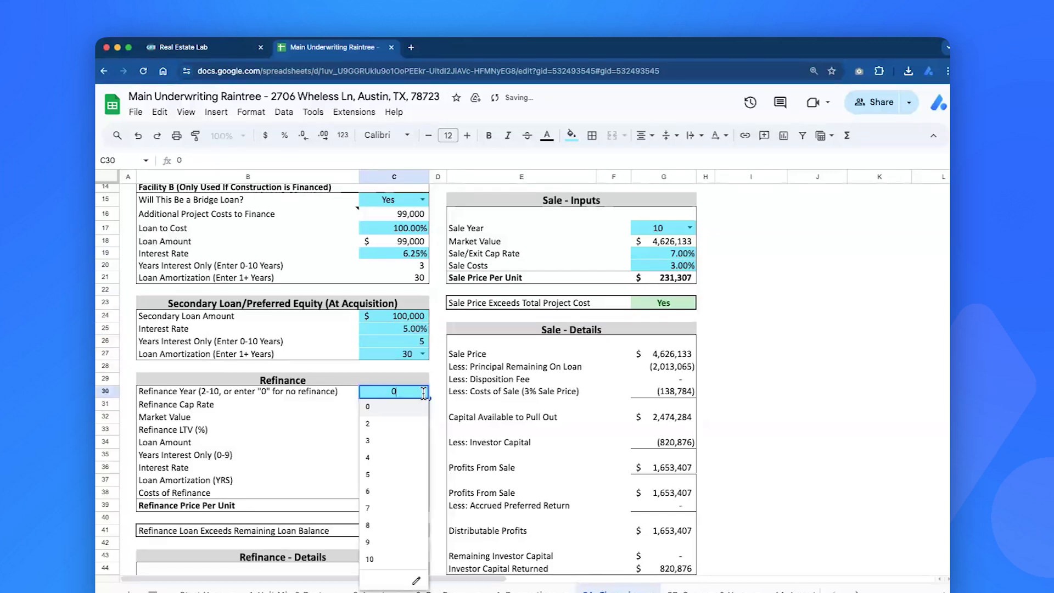
{"action": "left_click", "coordinate": [376, 475]}
{"action": "left_click", "coordinate": [405, 404]}
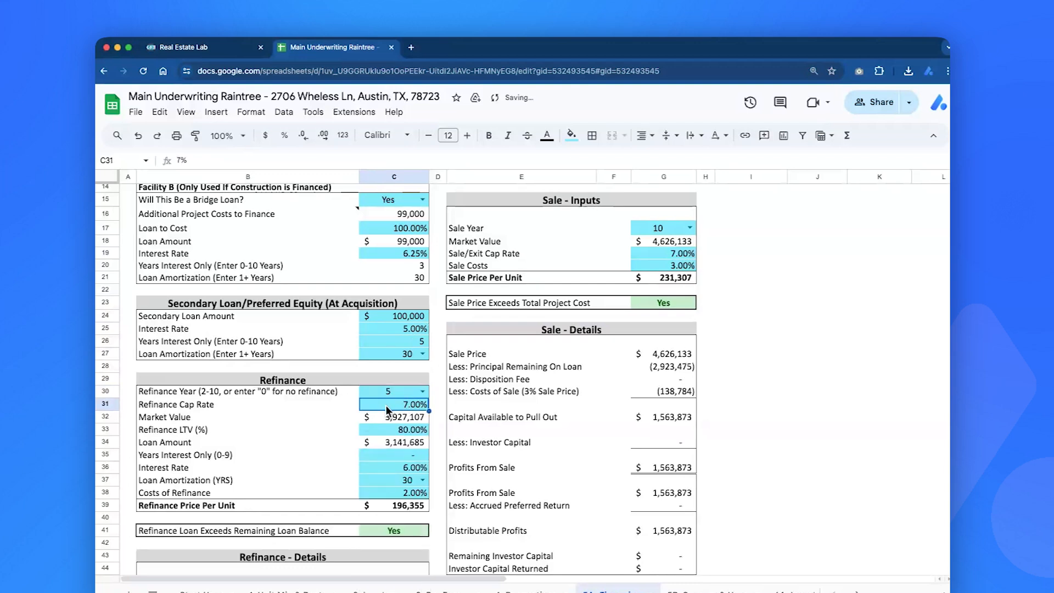
{"action": "left_click", "coordinate": [229, 404]}
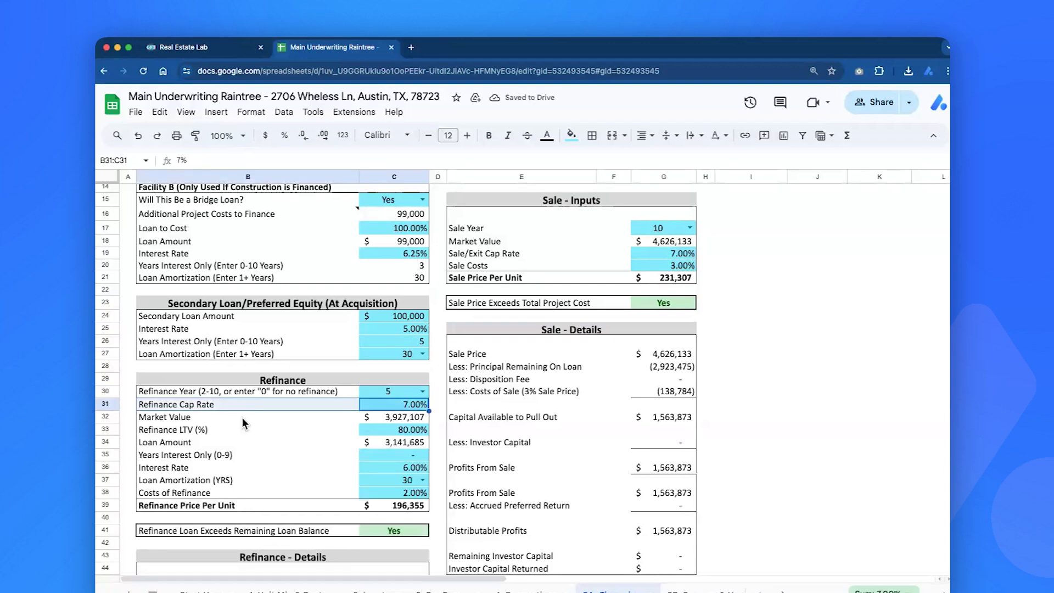
{"action": "left_click_drag", "start_coordinate": [242, 417], "coordinate": [405, 417]}
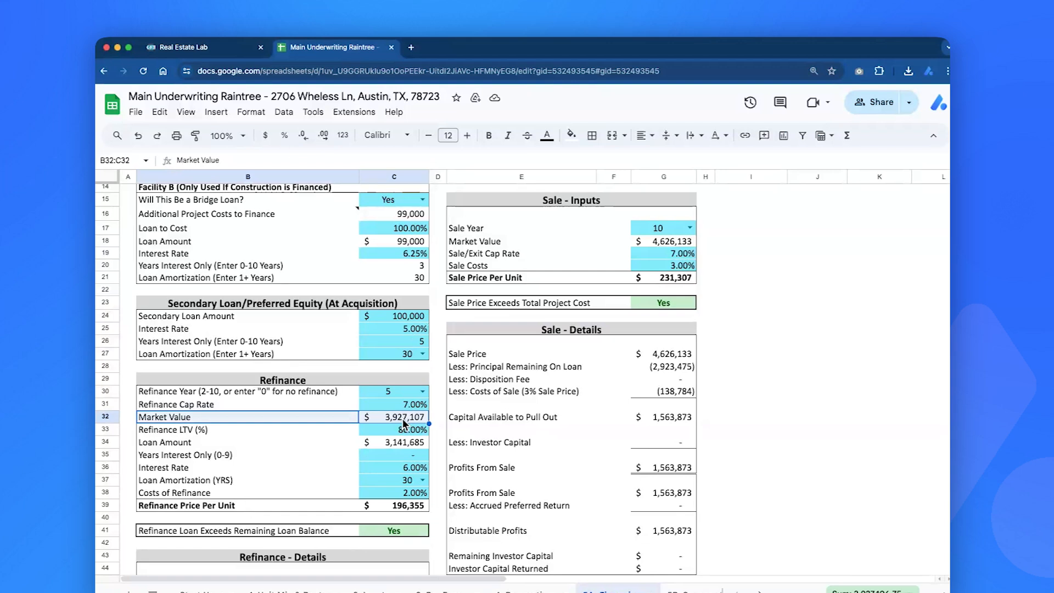
{"action": "left_click", "coordinate": [404, 417]}
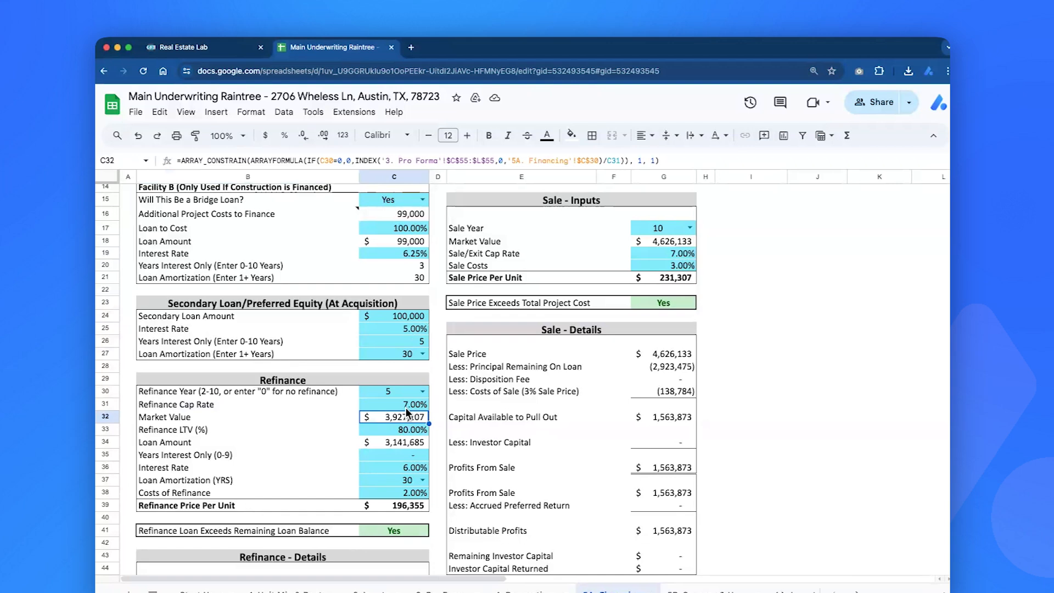
- Set the refinance LTV to 70% and the refinance interest-only period to 3 years, checking the acquisition loan figures
{"action": "key", "text": "Down"}
{"action": "type", "text": "70"}
{"action": "key", "text": "Return"}
{"action": "scroll", "coordinate": [432, 449], "scroll_direction": "up", "scroll_amount": 5}
{"action": "left_click", "coordinate": [664, 243]}
{"action": "left_click", "coordinate": [394, 267]}
{"action": "left_click", "coordinate": [394, 344], "text": "super"}
{"action": "scroll", "coordinate": [394, 344], "scroll_direction": "down", "scroll_amount": 4}
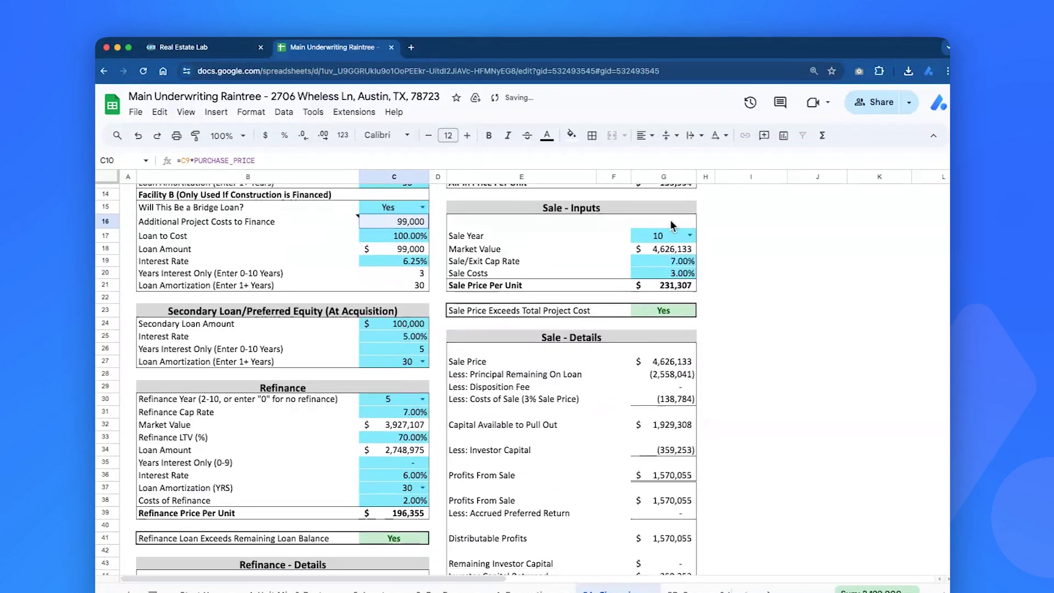
{"action": "left_click", "coordinate": [394, 427]}
{"action": "left_click", "coordinate": [394, 439]}
{"action": "type", "text": "3"}
{"action": "key", "text": "Return"}
- Set the sale/exit cap rate to 6.5% and check the sale price per unit
{"action": "left_click", "coordinate": [688, 214]}
{"action": "left_click", "coordinate": [673, 240]}
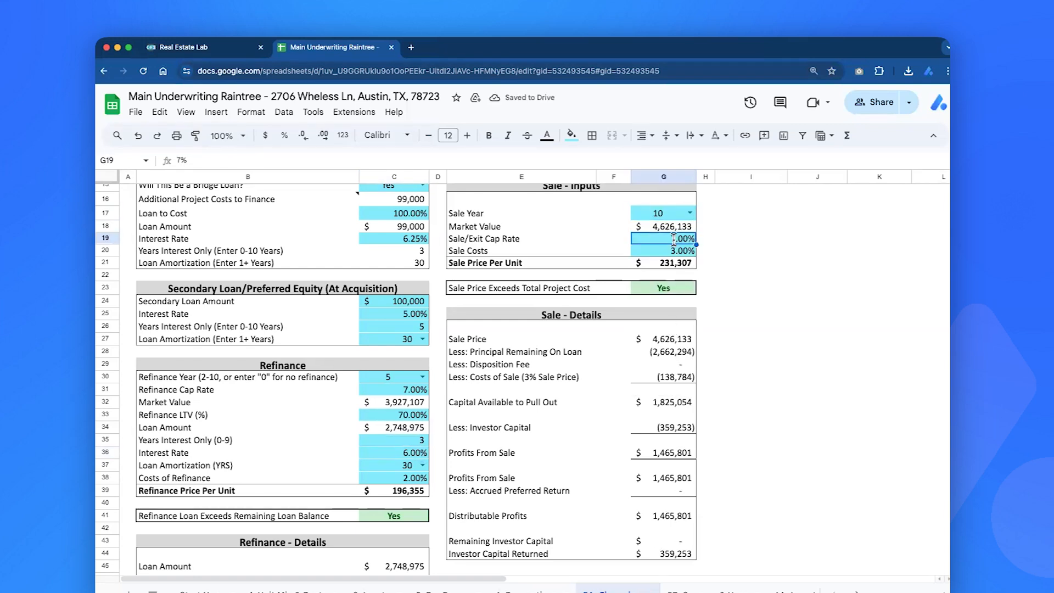
{"action": "type", "text": "6.5"}
{"action": "key", "text": "Return"}
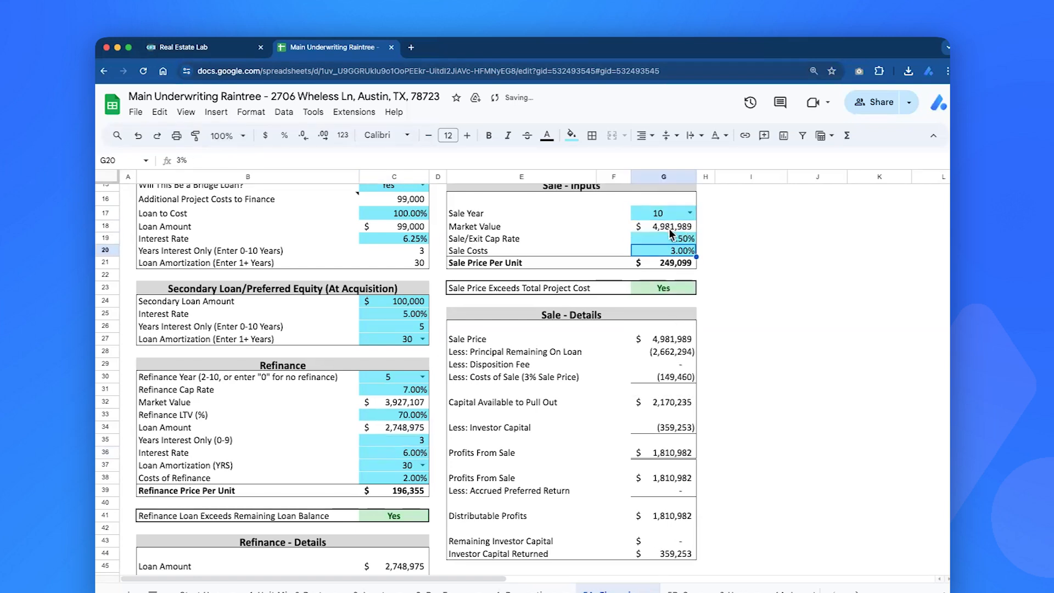
{"action": "left_click", "coordinate": [657, 264]}
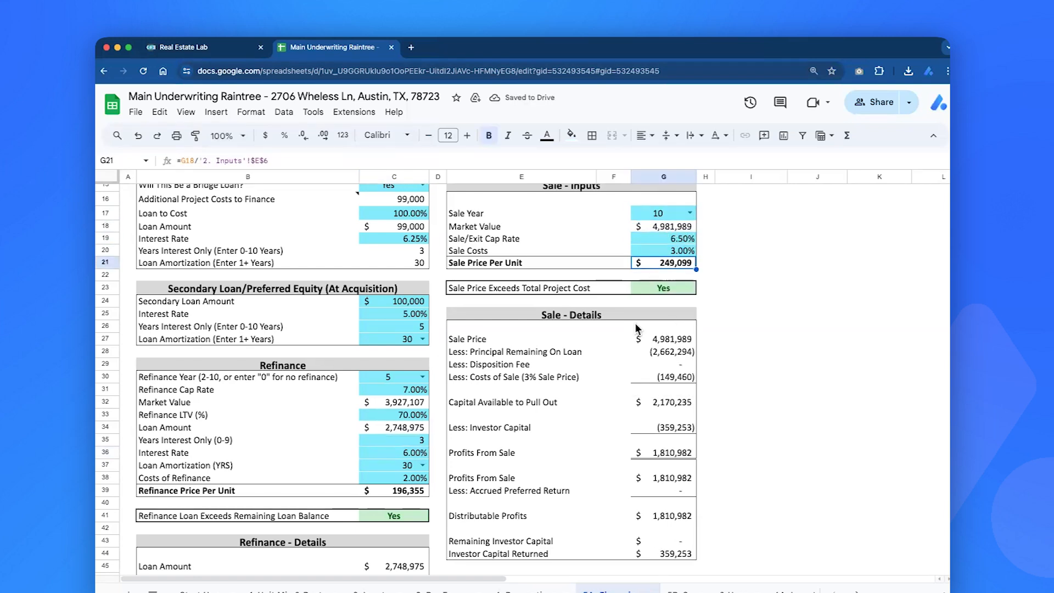
- Review the refinance details and the secondary loan amount on the Financing sheet
{"action": "scroll", "coordinate": [637, 329], "scroll_direction": "down", "scroll_amount": 5}
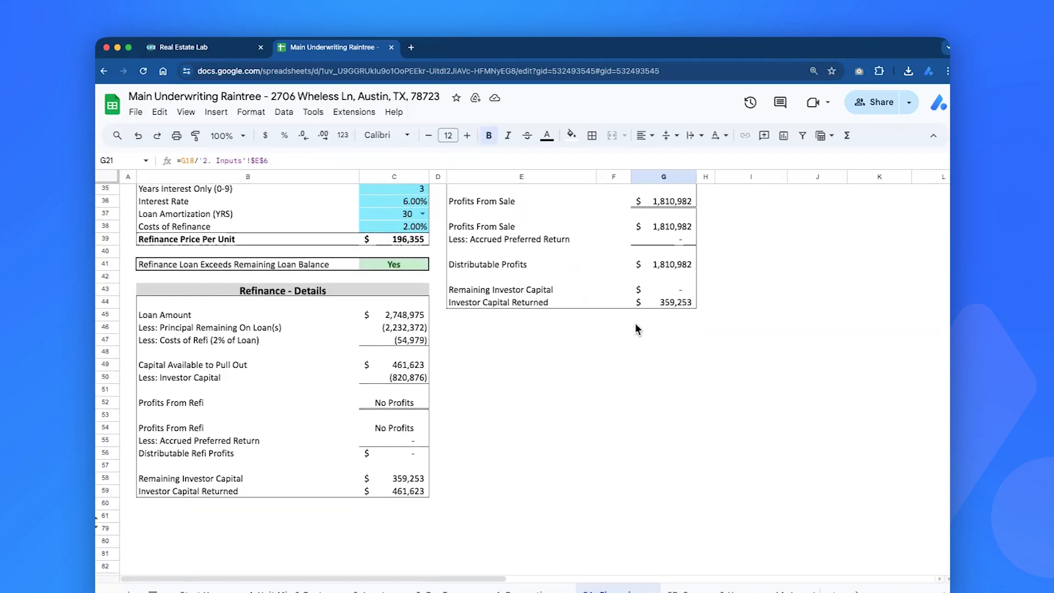
{"action": "scroll", "coordinate": [636, 329], "scroll_direction": "up", "scroll_amount": 10}
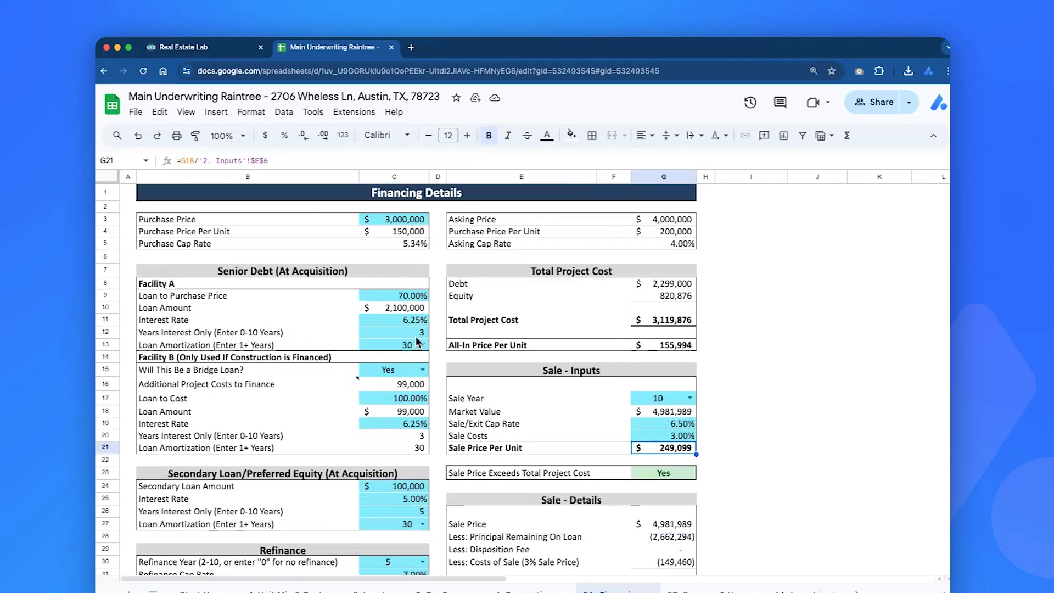
{"action": "left_click", "coordinate": [403, 488]}
{"action": "left_click_drag", "start_coordinate": [383, 476], "coordinate": [383, 488]}
{"action": "left_click", "coordinate": [383, 487]}
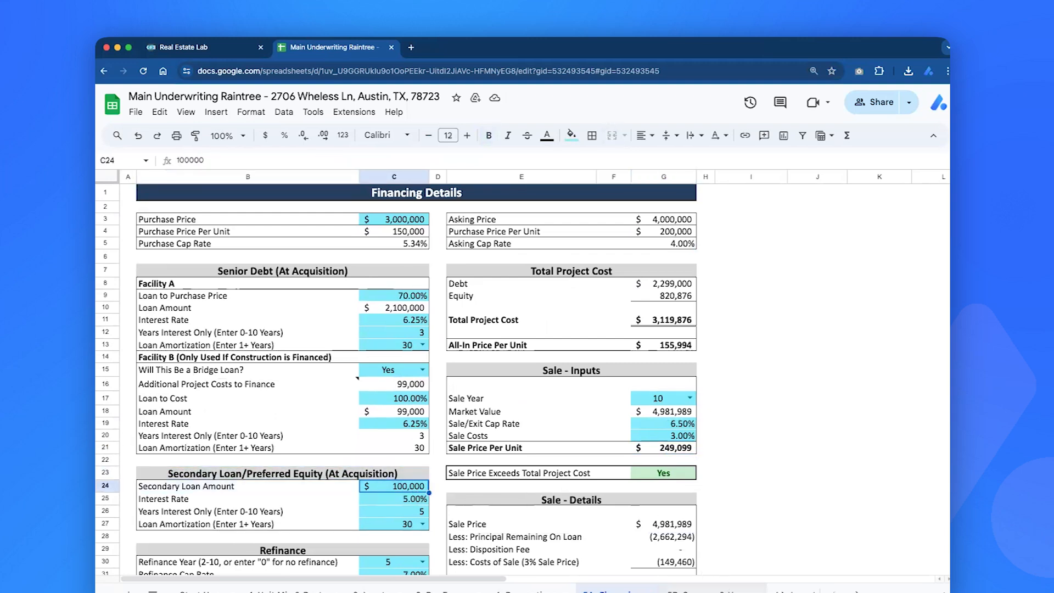
- Open the Sources & Uses sheet and examine the renovations row and its bridge loan inclusion options
{"action": "left_click", "coordinate": [714, 589]}
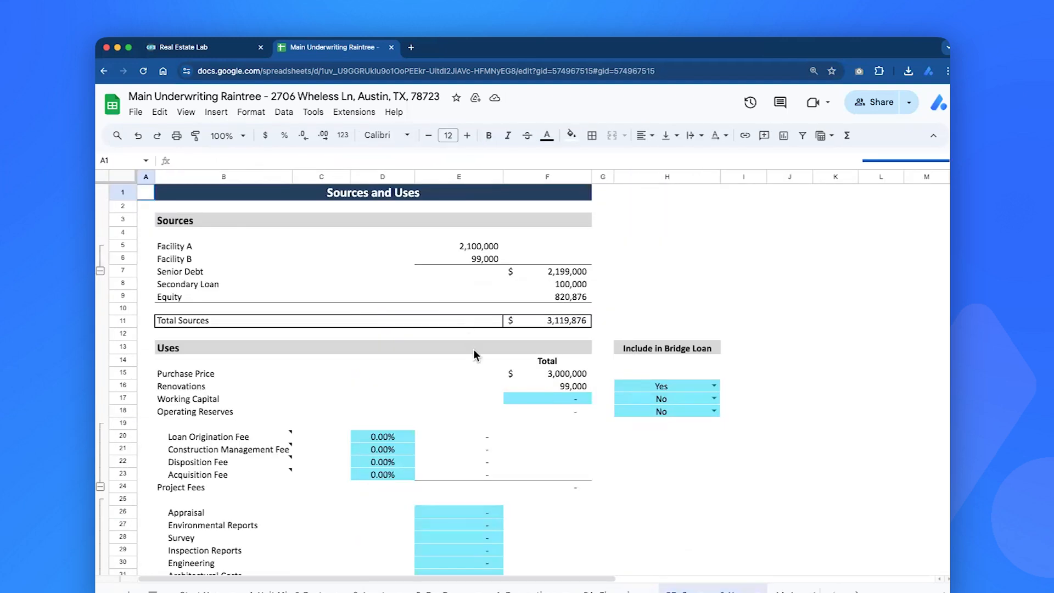
{"action": "scroll", "coordinate": [479, 364], "scroll_direction": "down", "scroll_amount": 4}
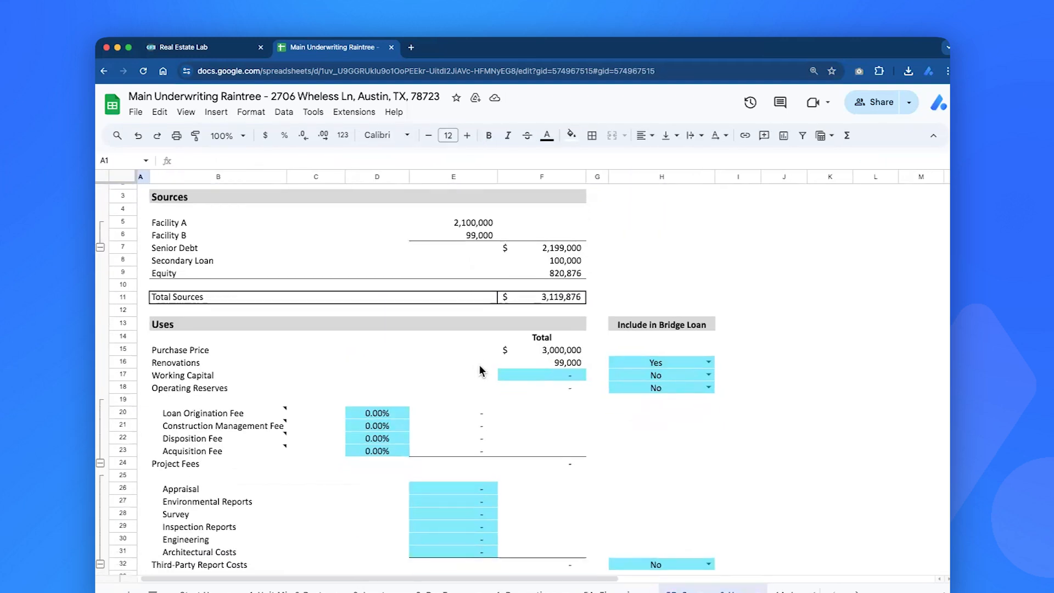
{"action": "left_click_drag", "start_coordinate": [684, 239], "coordinate": [686, 504]}
{"action": "left_click", "coordinate": [580, 287]}
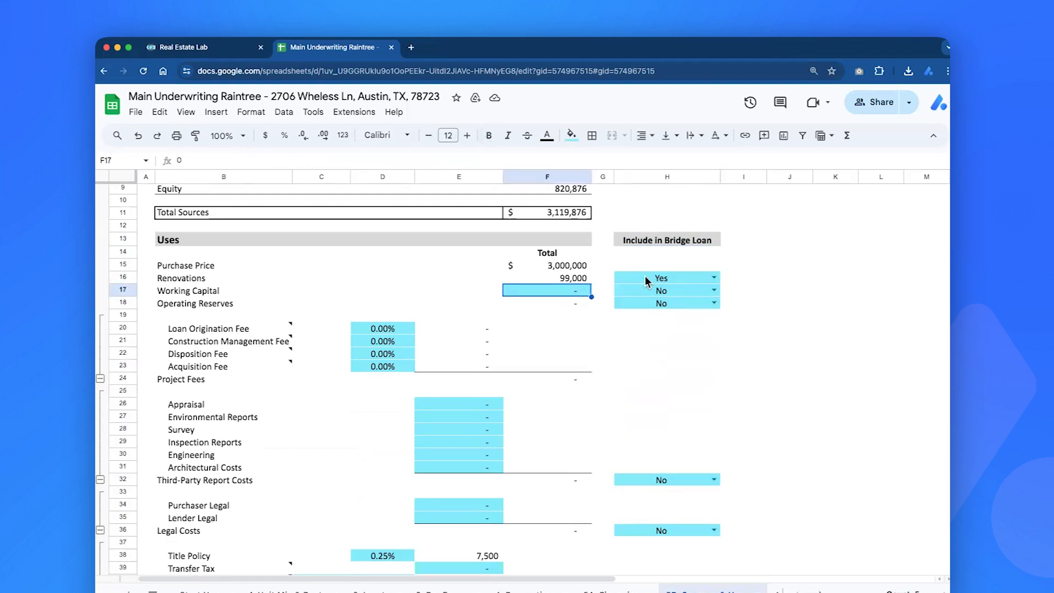
{"action": "left_click", "coordinate": [678, 278]}
{"action": "left_click", "coordinate": [558, 283]}
{"action": "left_click_drag", "start_coordinate": [220, 279], "coordinate": [539, 269]}
{"action": "key", "text": "shift+Down"}
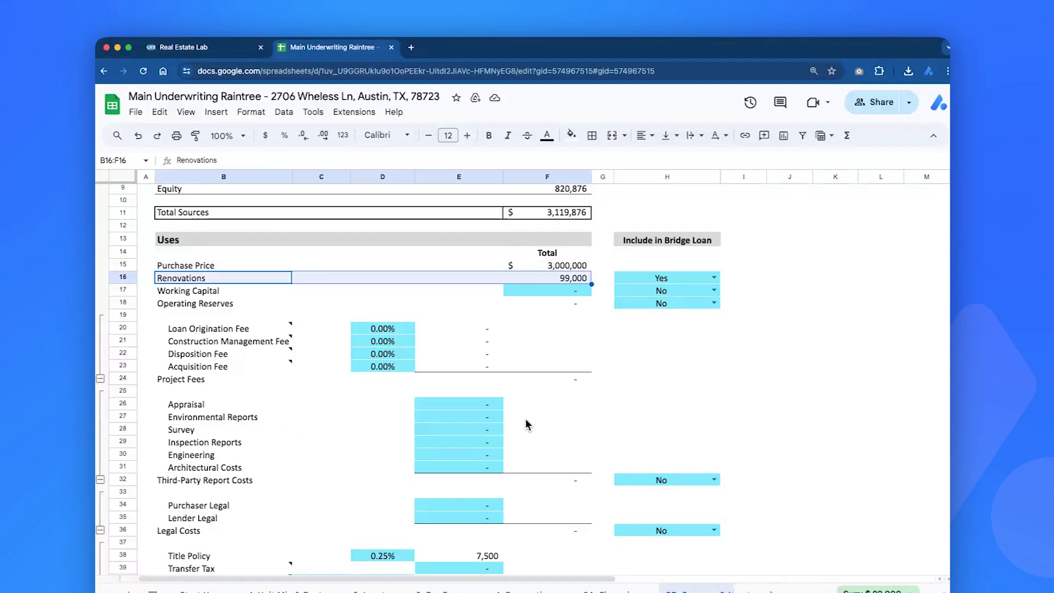
- Set the appraisal cost to 5000 and include third-party report costs in the bridge loan
{"action": "left_click", "coordinate": [479, 405]}
{"action": "type", "text": "5000"}
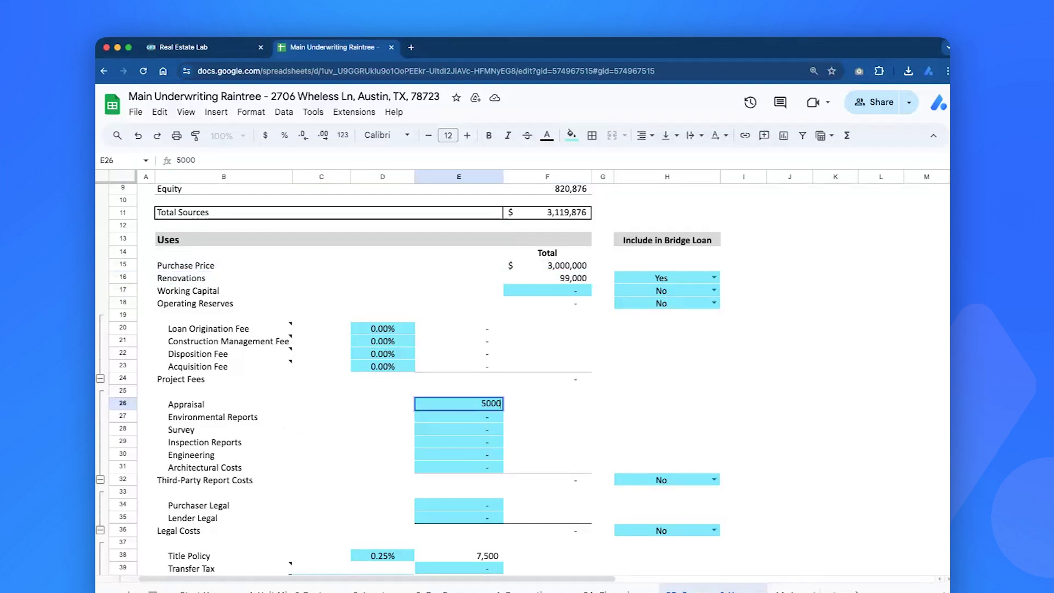
{"action": "key", "text": "Return"}
{"action": "left_click", "coordinate": [714, 479]}
{"action": "left_click", "coordinate": [696, 499]}
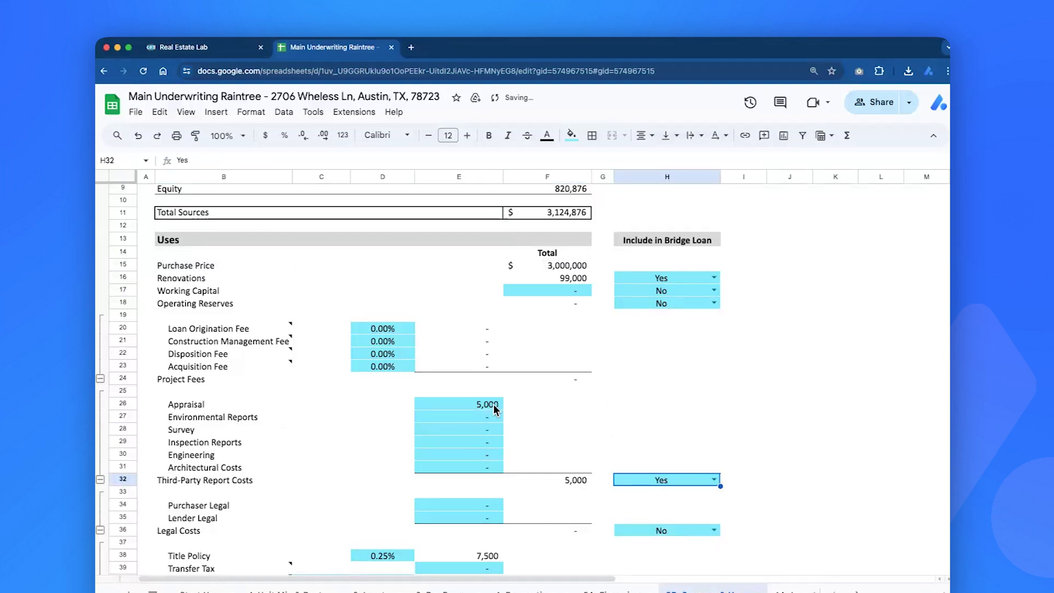
- Check Facility B's additional project costs to finance on the Financing sheet, returning to Sources & Uses
{"action": "left_click", "coordinate": [460, 408]}
{"action": "left_click", "coordinate": [592, 590]}
{"action": "left_click", "coordinate": [409, 384]}
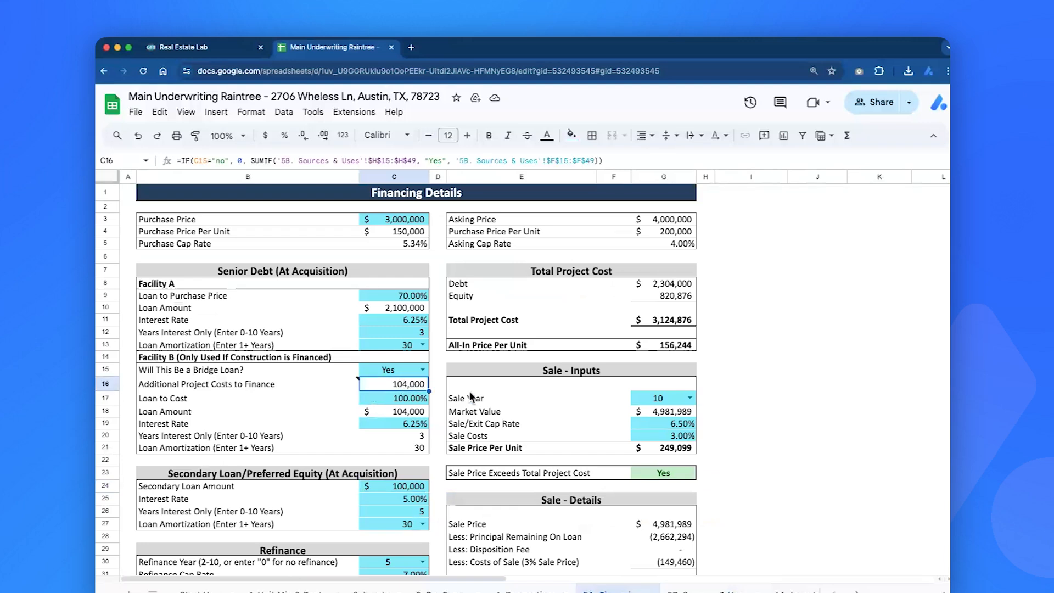
{"action": "left_click", "coordinate": [747, 590]}
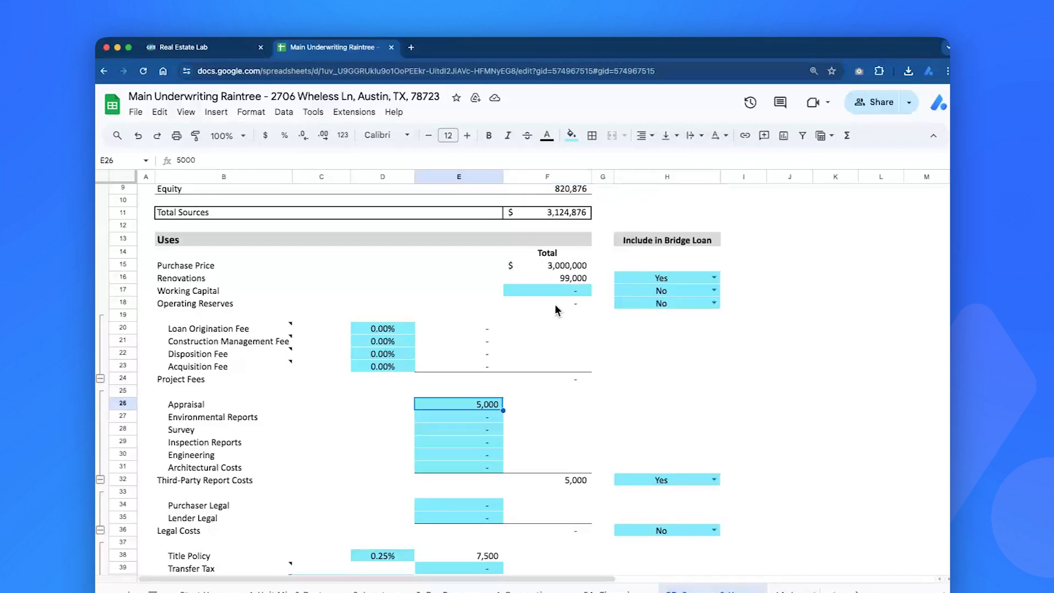
- Set the loan origination fee to 1% and the acquisition fee to 4%
{"action": "left_click", "coordinate": [557, 278]}
{"action": "left_click", "coordinate": [376, 342]}
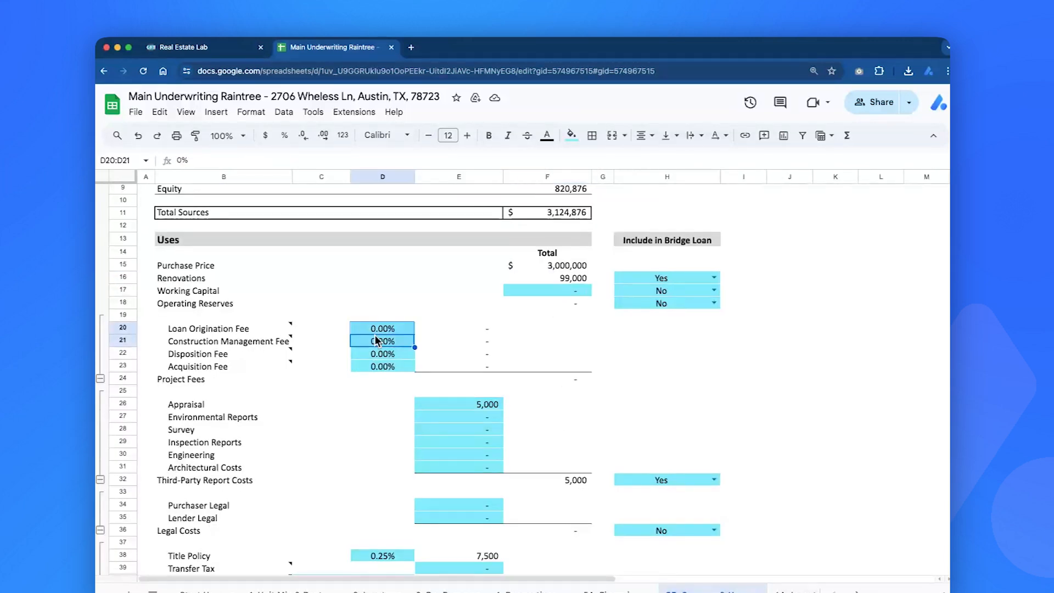
{"action": "key", "text": "Up"}
{"action": "type", "text": "1"}
{"action": "key", "text": "Return"}
{"action": "key", "text": "Down"}
{"action": "key", "text": "Down"}
{"action": "type", "text": "4"}
{"action": "key", "text": "Return"}
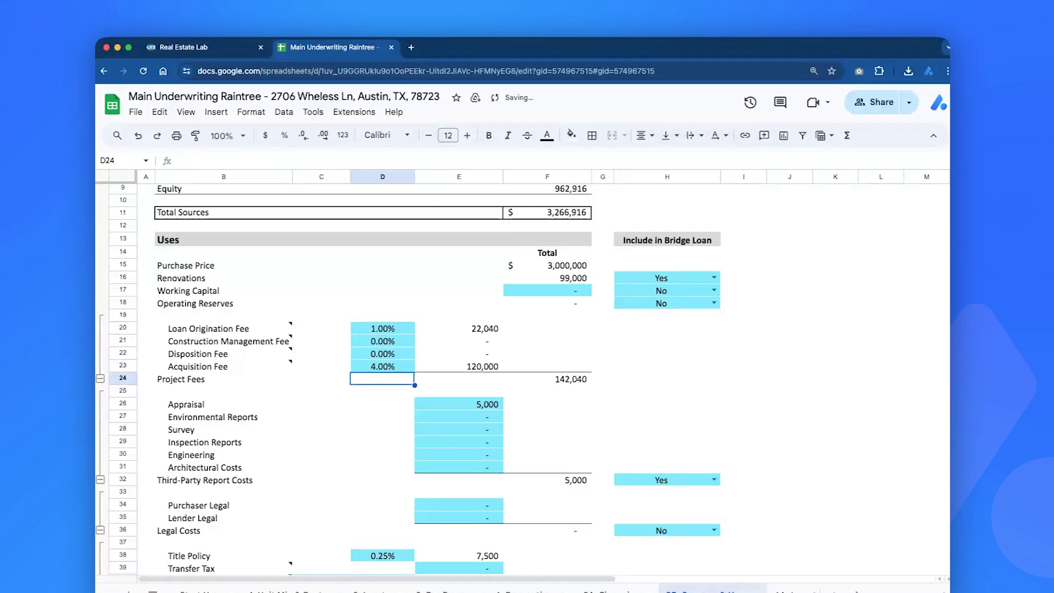
- Set the construction management fee to 5%
{"action": "key", "text": "Up"}
{"action": "key", "text": "Up"}
{"action": "key", "text": "Up"}
{"action": "type", "text": ".5"}
{"action": "key", "text": "Return"}
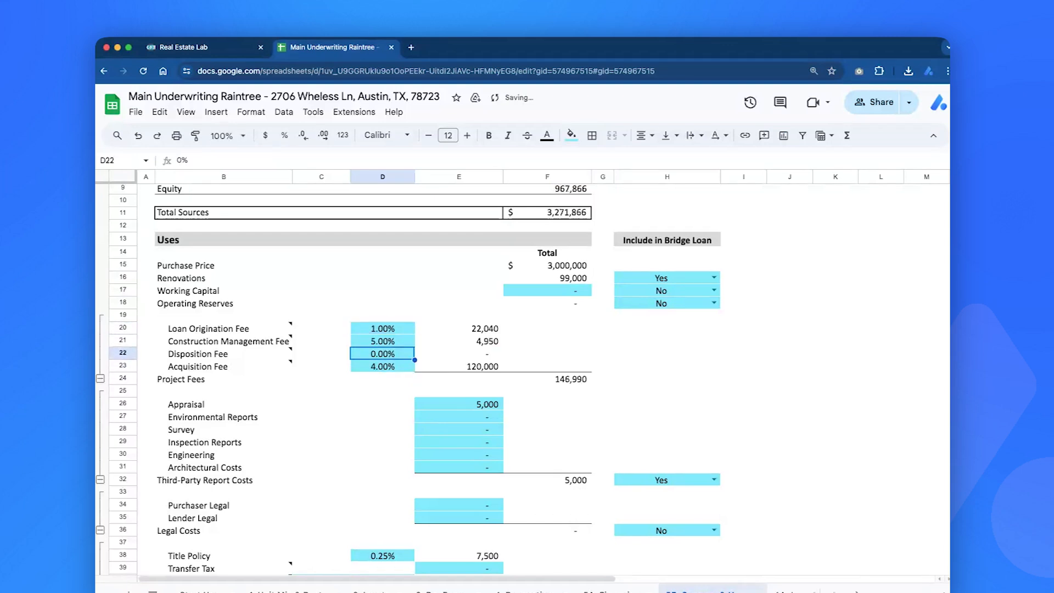
- Review the transaction costs and prorations, from title policy to lender costs, in the uses section
{"action": "scroll", "coordinate": [436, 366], "scroll_direction": "down", "scroll_amount": 5}
{"action": "scroll", "coordinate": [436, 366], "scroll_direction": "down", "scroll_amount": 1}
{"action": "left_click_drag", "start_coordinate": [308, 371], "coordinate": [478, 446]}
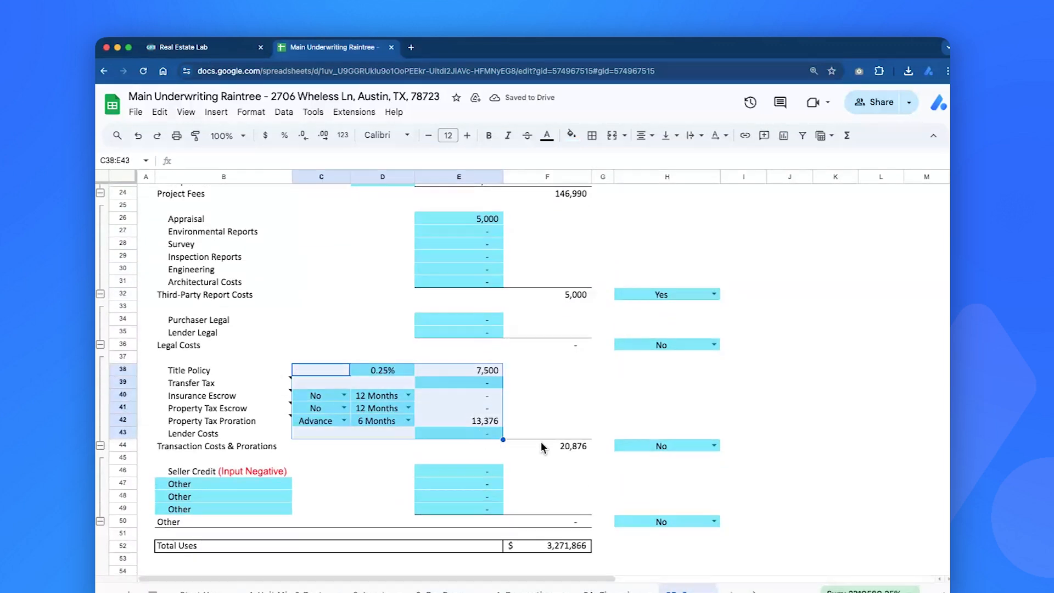
{"action": "left_click", "coordinate": [542, 444]}
{"action": "left_click_drag", "start_coordinate": [214, 370], "coordinate": [482, 430]}
{"action": "left_click", "coordinate": [482, 431]}
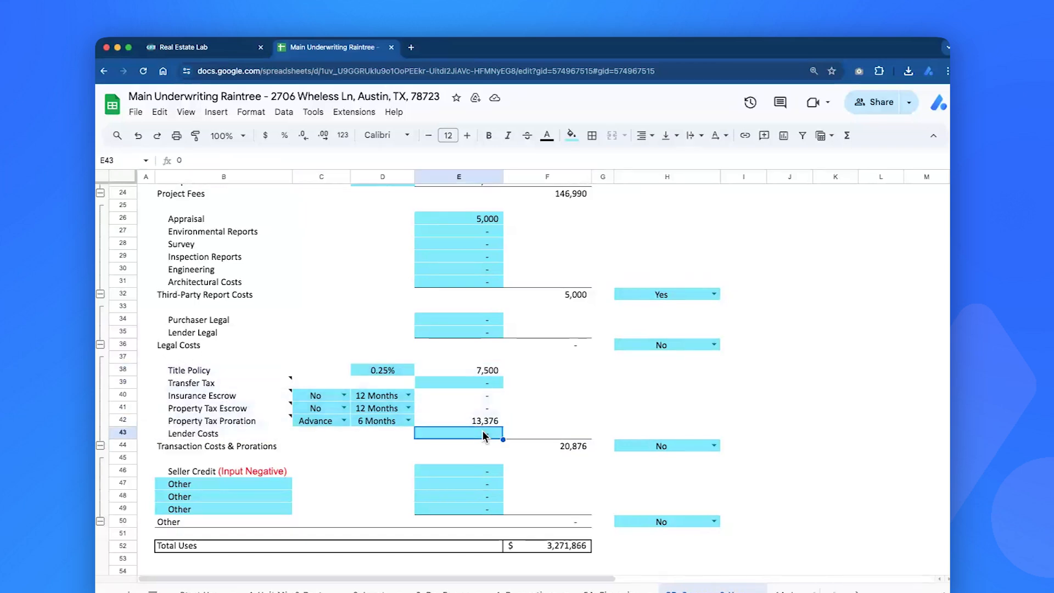
- Review the sources section, checking total sources, both facilities, senior debt, the secondary loan and equity
{"action": "scroll", "coordinate": [483, 434], "scroll_direction": "up", "scroll_amount": 5}
{"action": "left_click", "coordinate": [574, 320]}
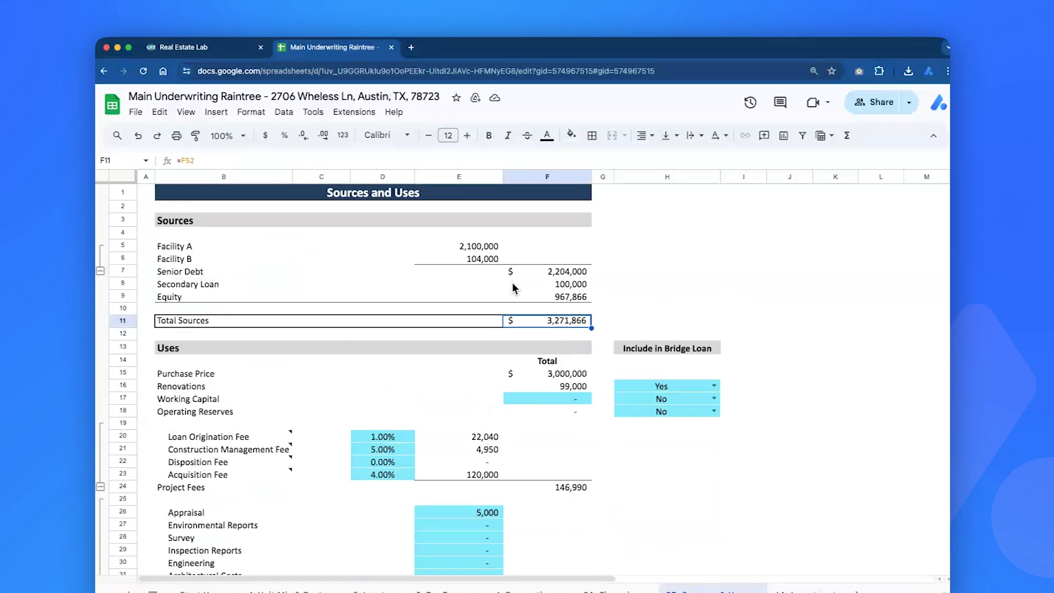
{"action": "left_click_drag", "start_coordinate": [473, 249], "coordinate": [475, 257]}
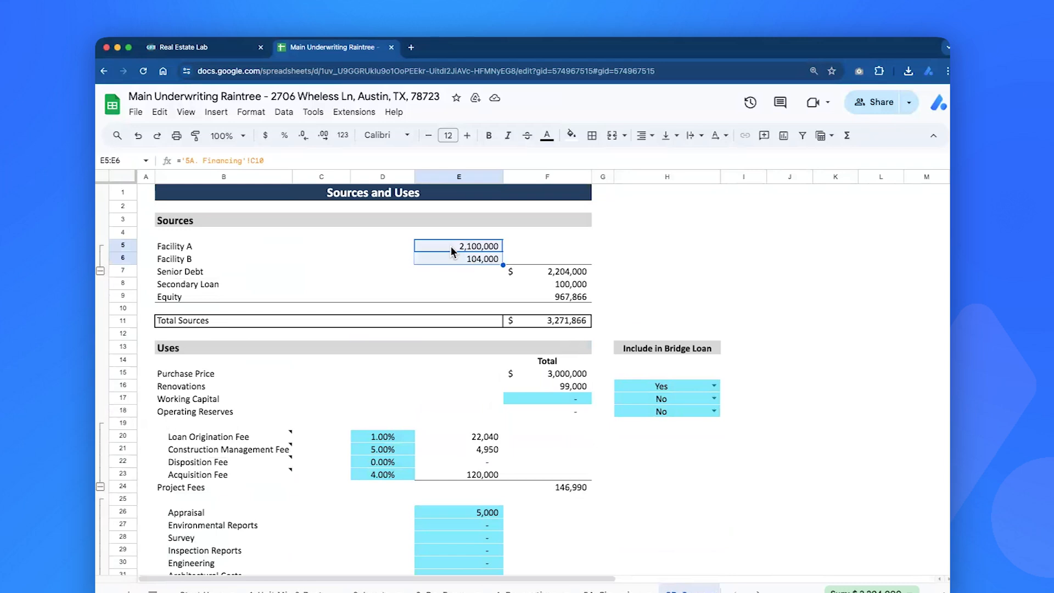
{"action": "left_click", "coordinate": [566, 272]}
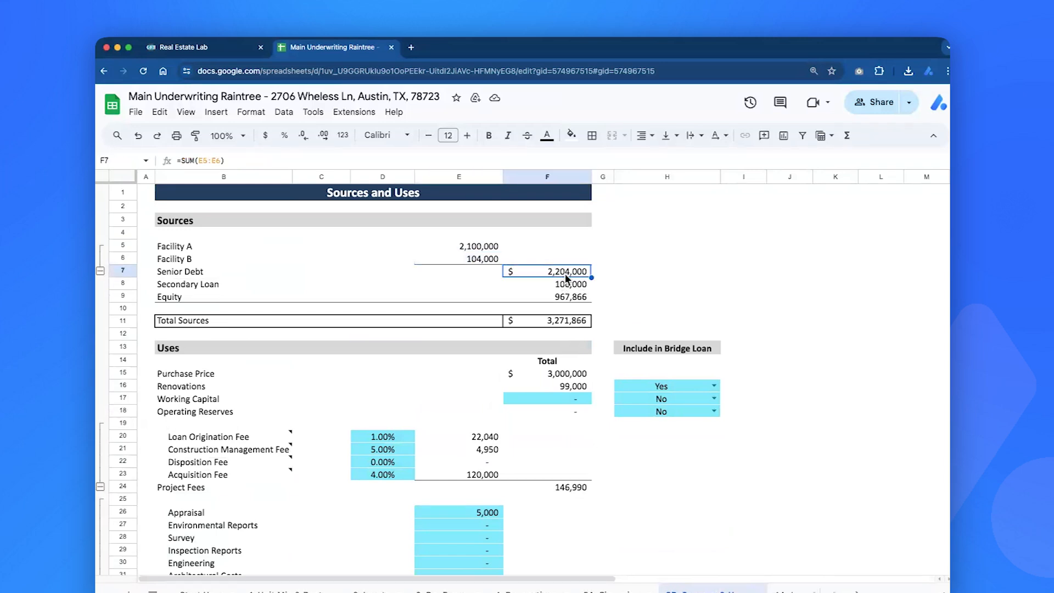
{"action": "left_click", "coordinate": [568, 284]}
{"action": "left_click", "coordinate": [574, 298]}
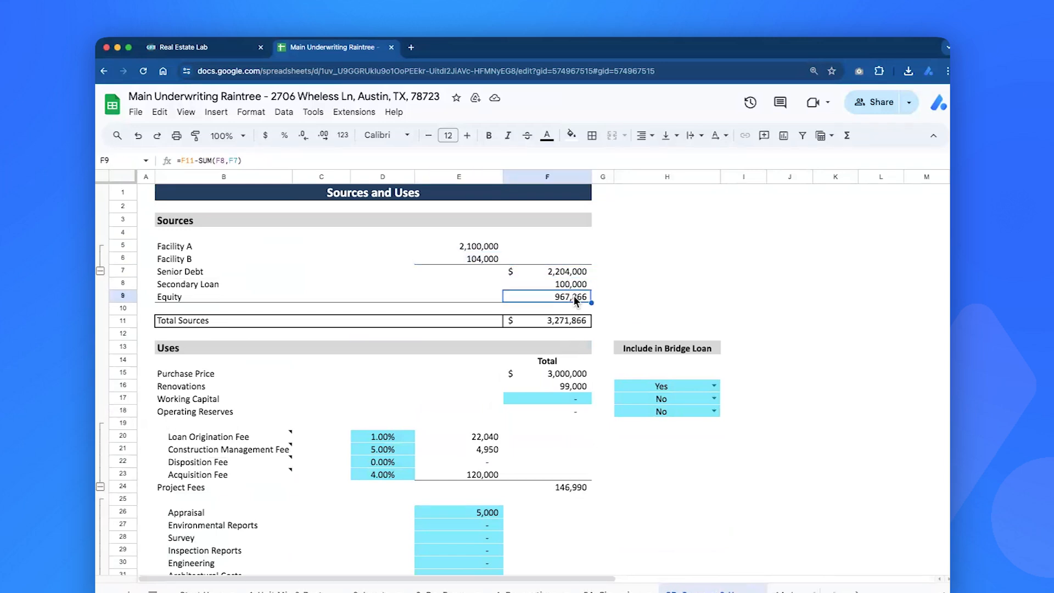
- Open the Investment Returns sheet and examine the Investor Returns section, from yearly cash flow to the 10-year return metrics
{"action": "left_click", "coordinate": [566, 324]}
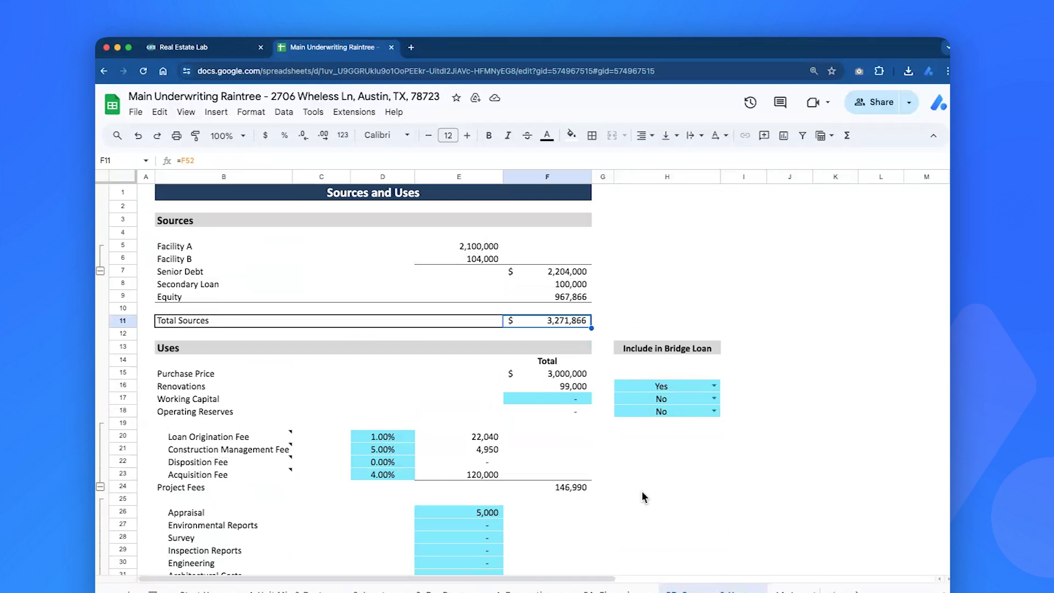
{"action": "scroll", "coordinate": [802, 586], "scroll_direction": "right", "scroll_amount": 5}
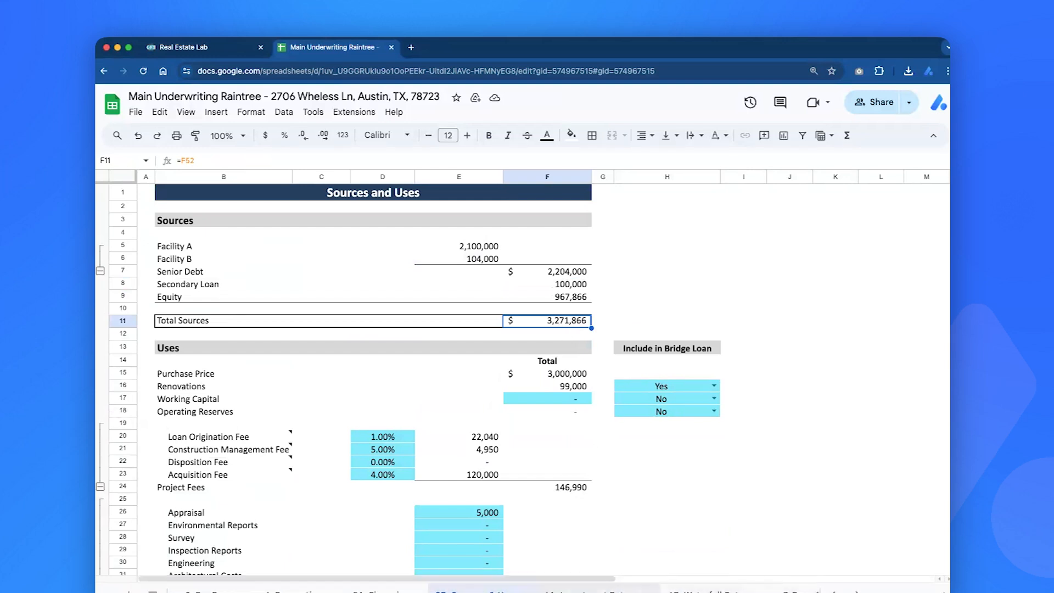
{"action": "scroll", "coordinate": [521, 588], "scroll_direction": "right", "scroll_amount": 4}
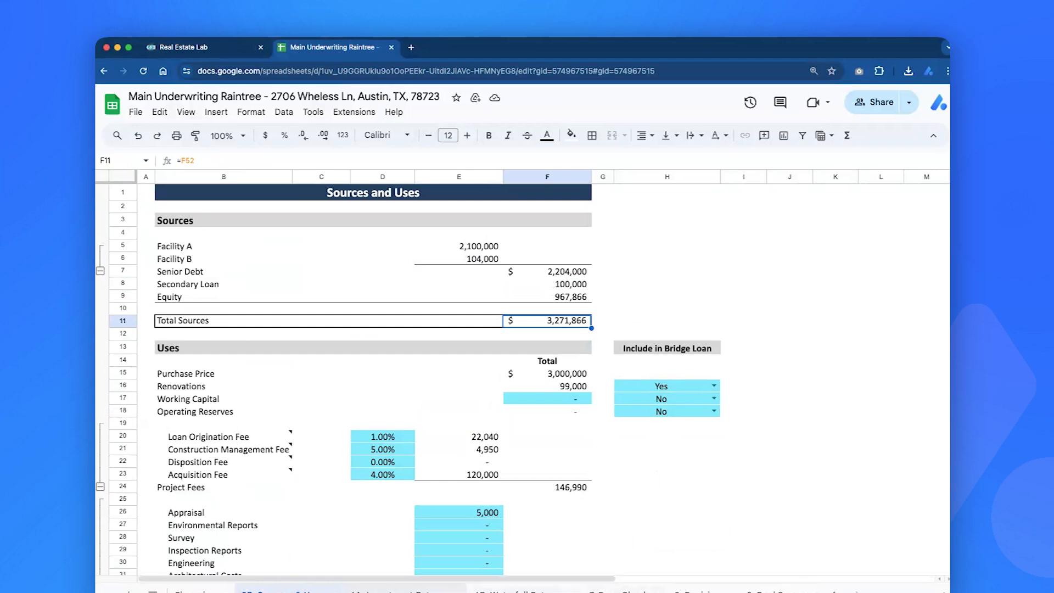
{"action": "left_click", "coordinate": [406, 590]}
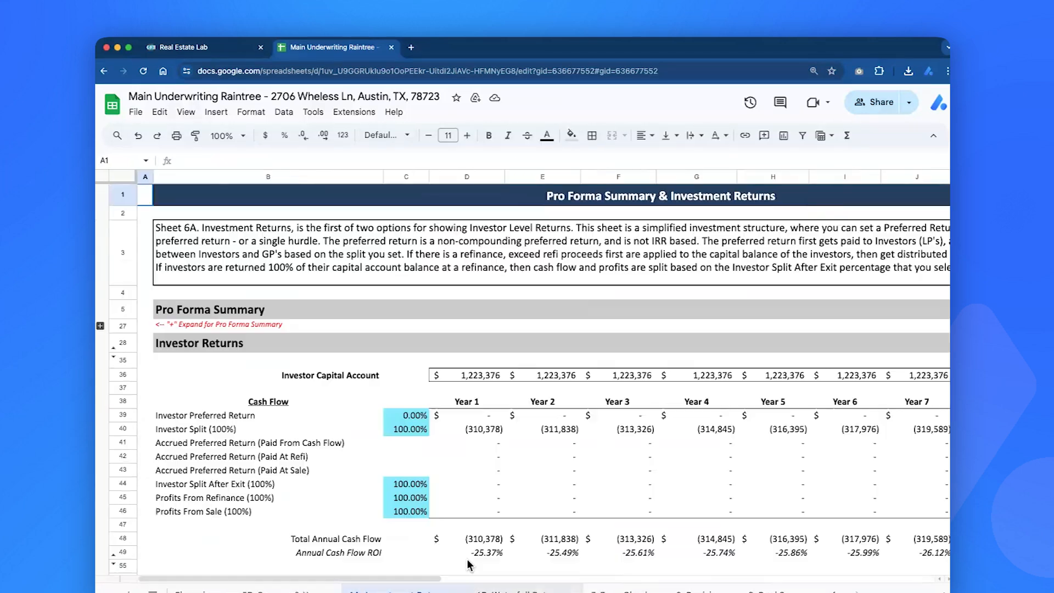
{"action": "scroll", "coordinate": [439, 512], "scroll_direction": "down", "scroll_amount": 5}
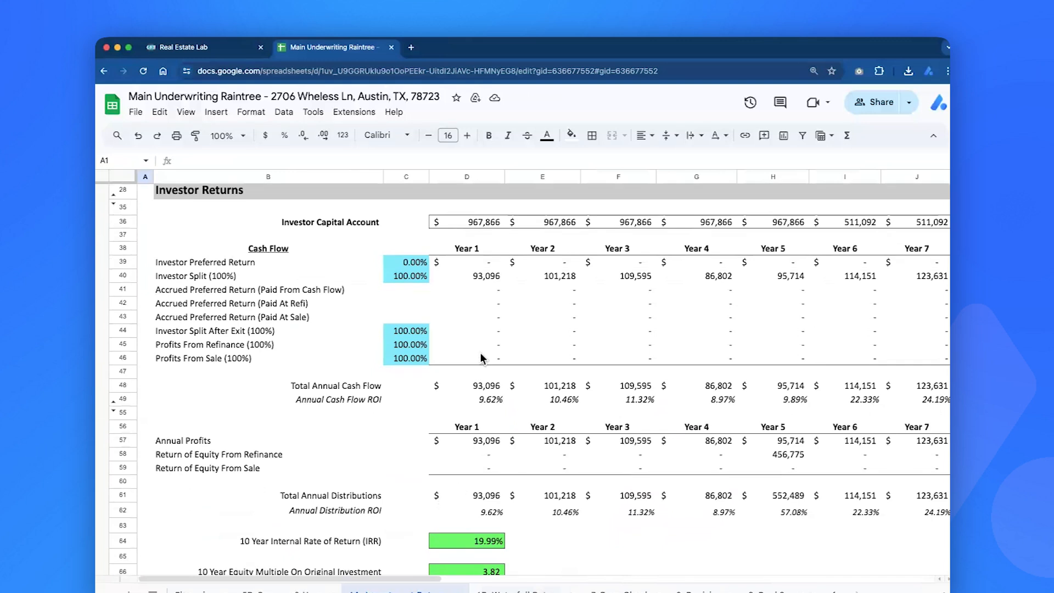
{"action": "left_click", "coordinate": [475, 176]}
{"action": "left_click_drag", "start_coordinate": [475, 176], "coordinate": [736, 174]}
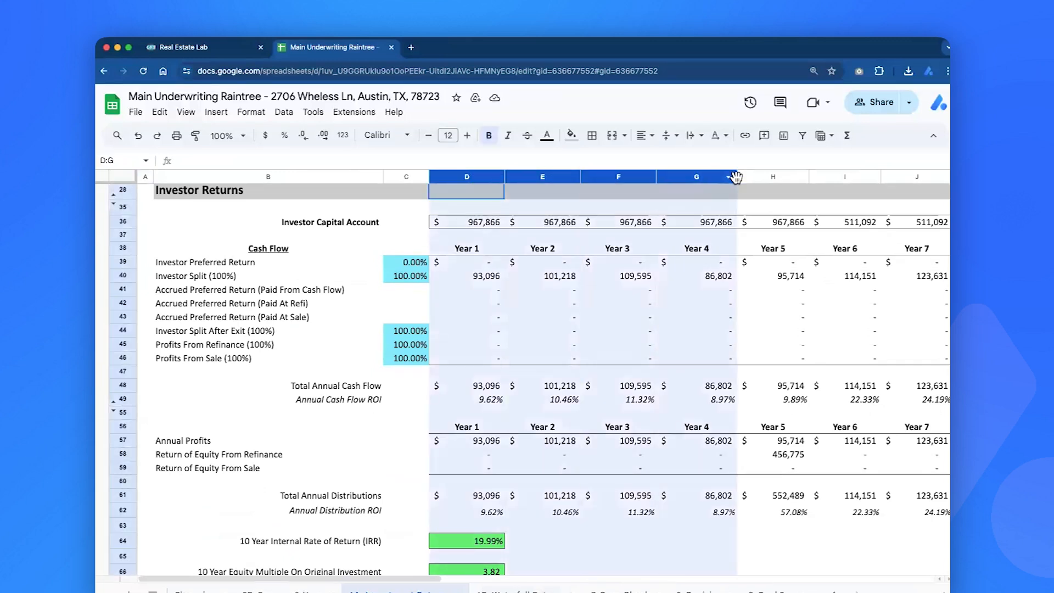
{"action": "left_click", "coordinate": [691, 237]}
{"action": "left_click_drag", "start_coordinate": [208, 192], "coordinate": [840, 503]}
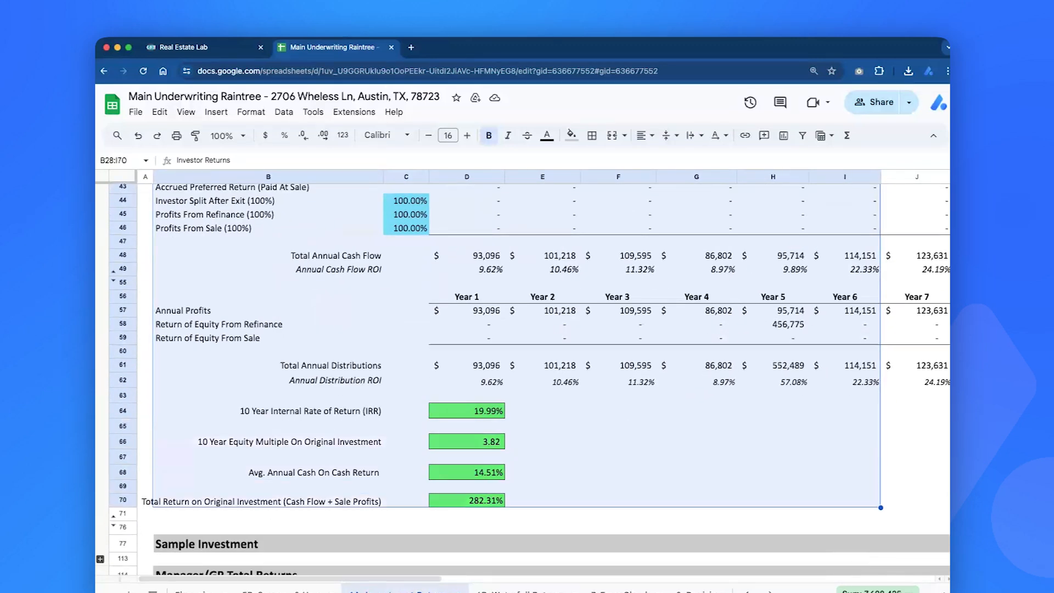
{"action": "scroll", "coordinate": [490, 244], "scroll_direction": "up", "scroll_amount": 3}
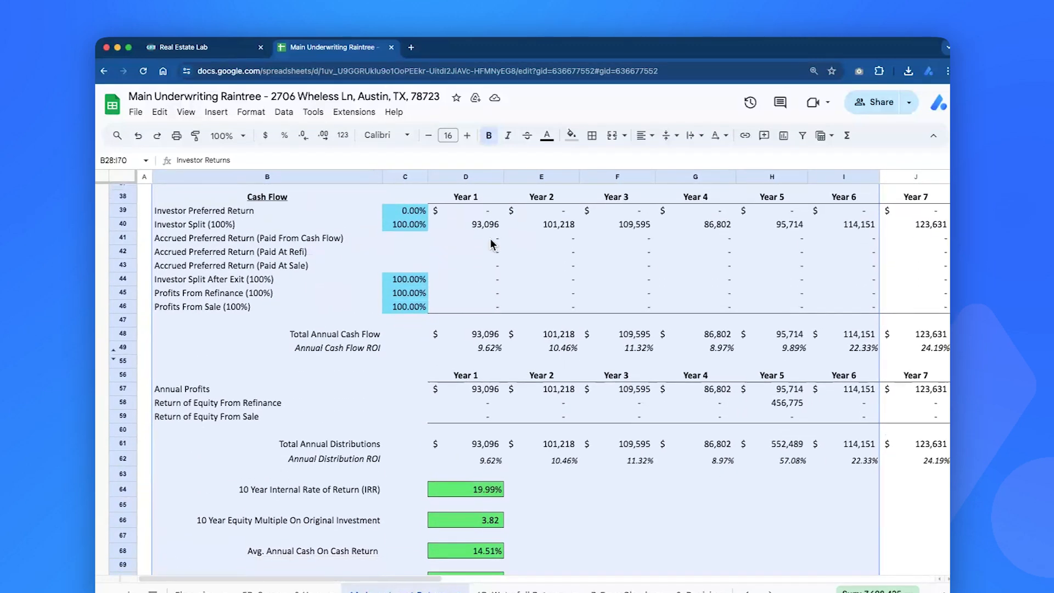
- Set the investor preferred return to 8% and the investor split to 50%
{"action": "left_click", "coordinate": [477, 225]}
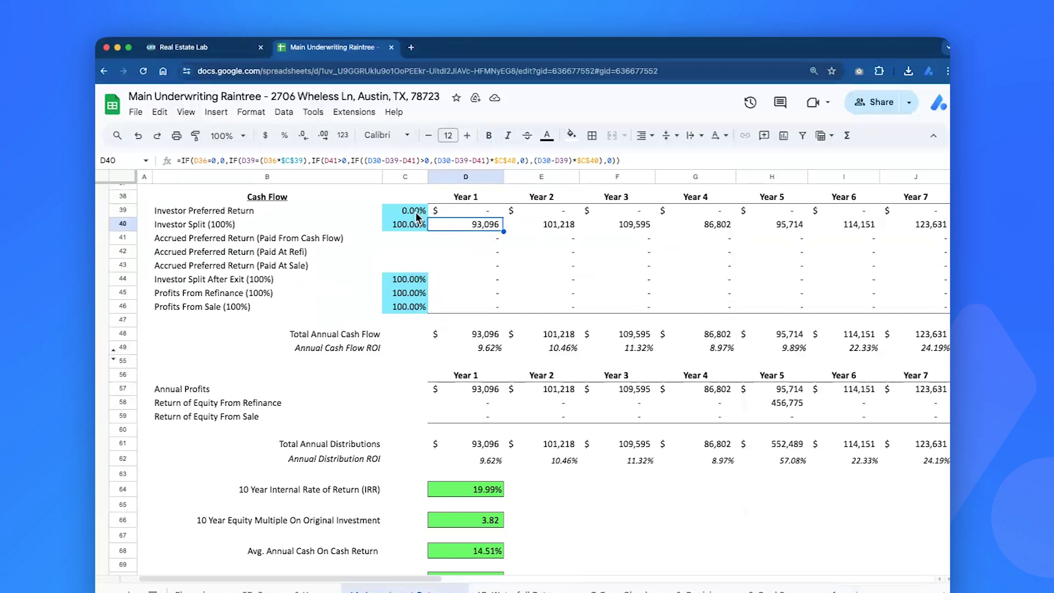
{"action": "left_click", "coordinate": [394, 225]}
{"action": "key", "text": "Left"}
{"action": "left_click", "coordinate": [416, 223]}
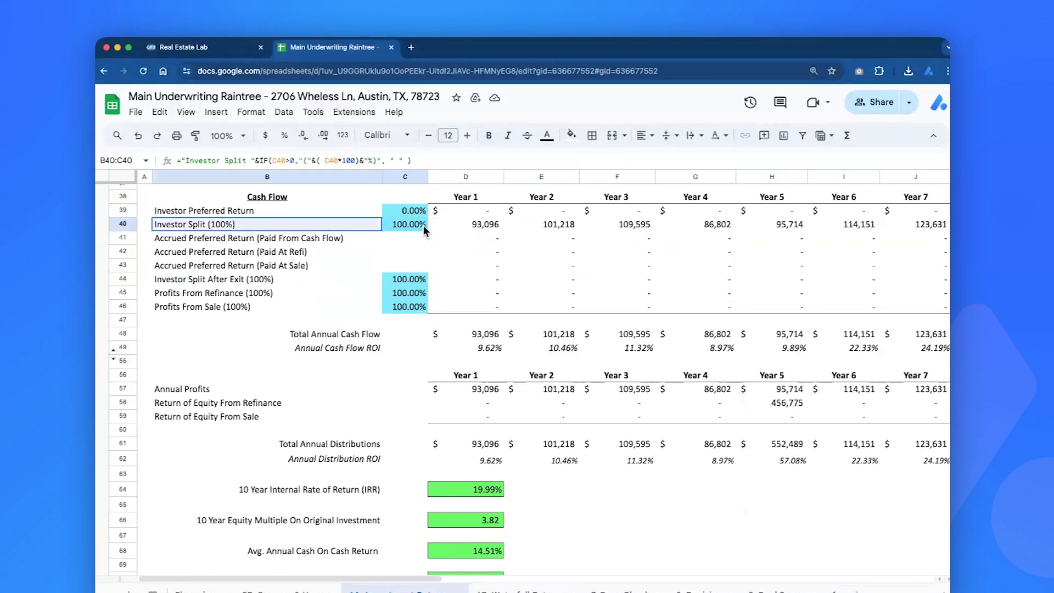
{"action": "left_click", "coordinate": [421, 212]}
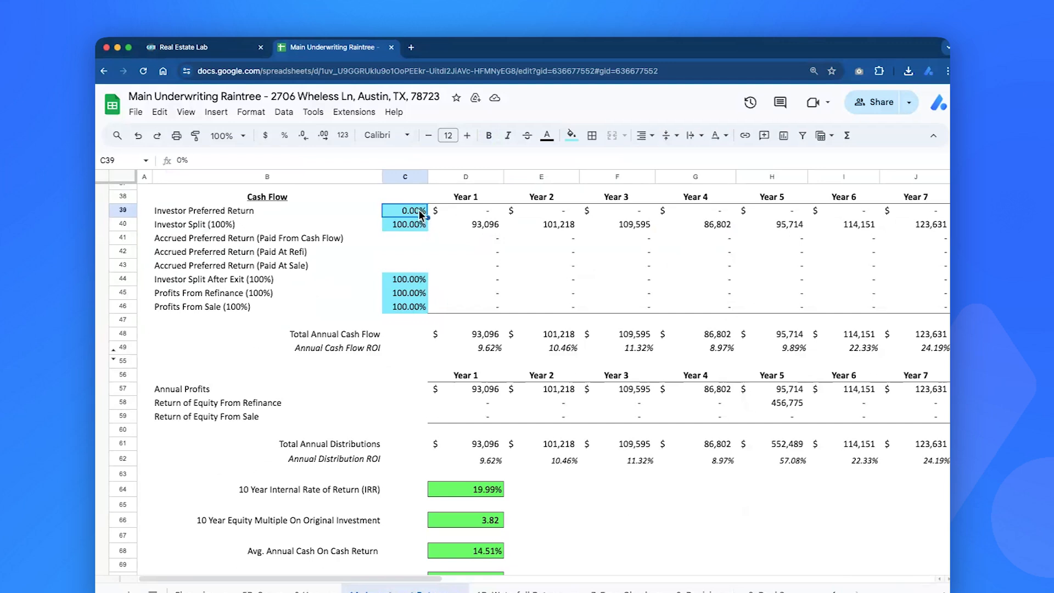
{"action": "type", "text": "8"}
{"action": "key", "text": "Return"}
{"action": "type", "text": "50"}
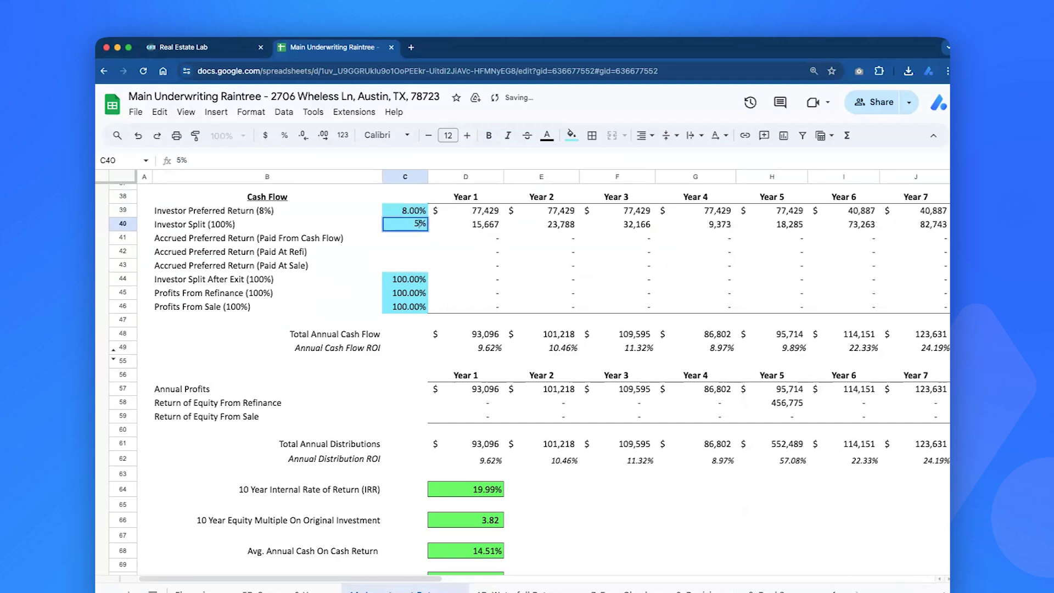
{"action": "key", "text": "Return"}
- Set the investor split after exit, profits from refinance and profits from sale to 50% each
{"action": "key", "text": "Down"}
{"action": "key", "text": "Down"}
{"action": "key", "text": "Down"}
{"action": "type", "text": "50%"}
{"action": "key", "text": "Return"}
{"action": "type", "text": "50%"}
{"action": "key", "text": "Return"}
{"action": "type", "text": "50%"}
{"action": "key", "text": "Return"}
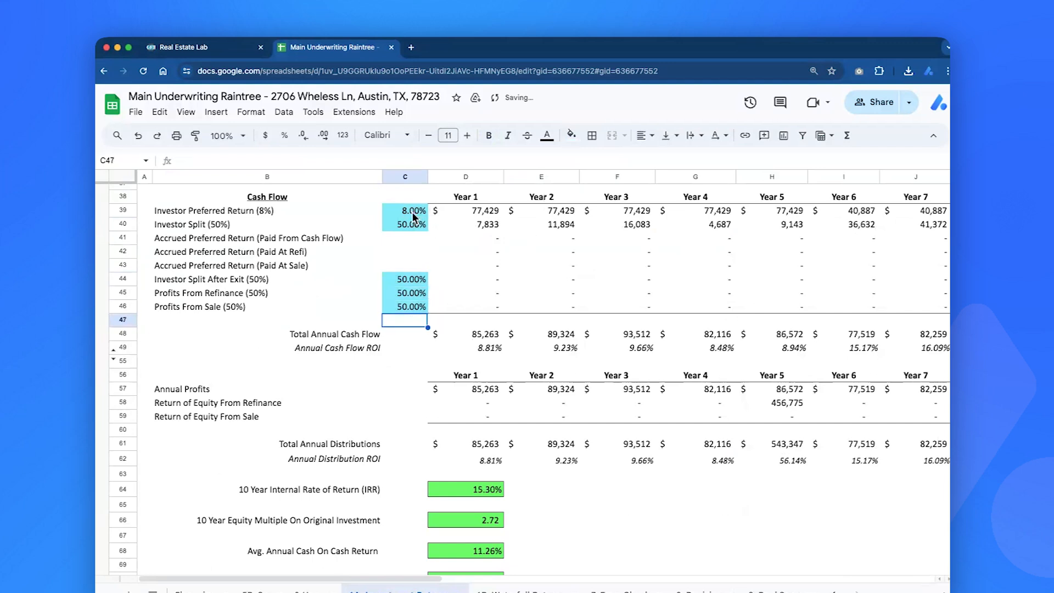
- Review the investor payouts through Year 10, then the IRR, equity multiple and average cash-on-cash return
{"action": "scroll", "coordinate": [590, 309], "scroll_direction": "right", "scroll_amount": 5}
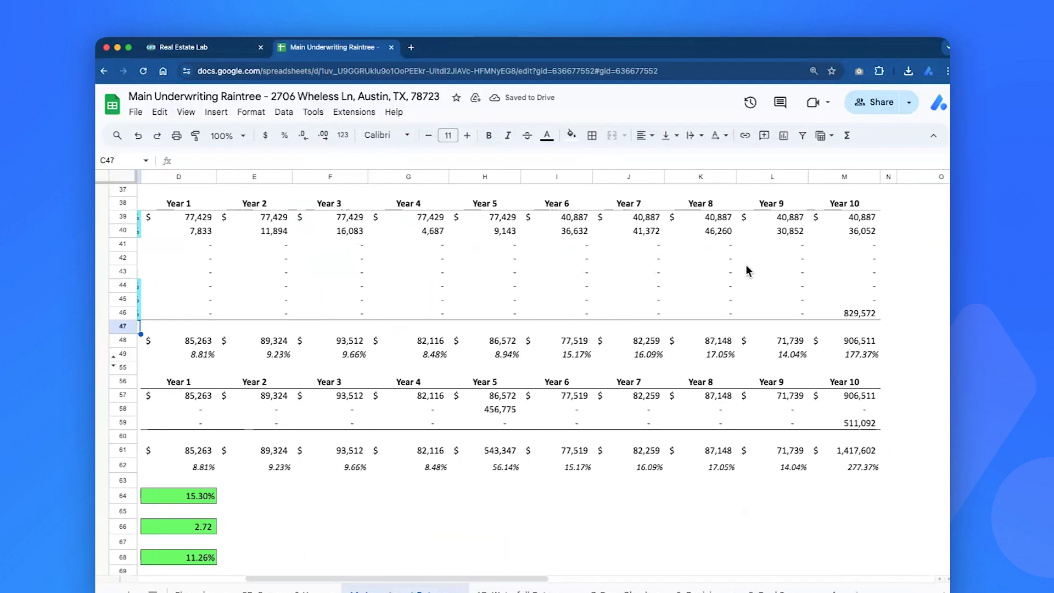
{"action": "left_click", "coordinate": [852, 315]}
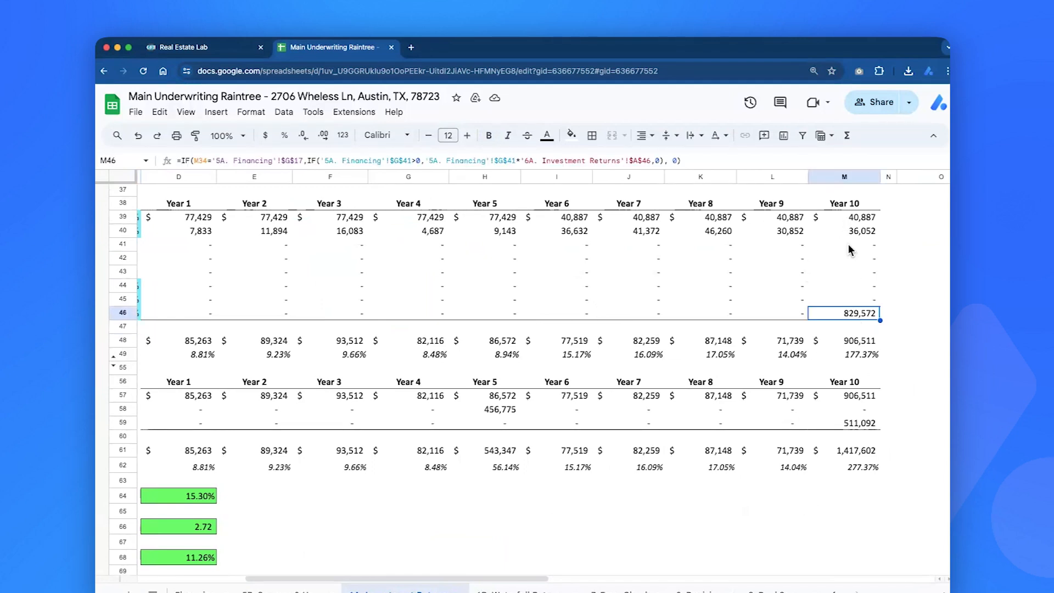
{"action": "left_click_drag", "start_coordinate": [848, 234], "coordinate": [719, 223]}
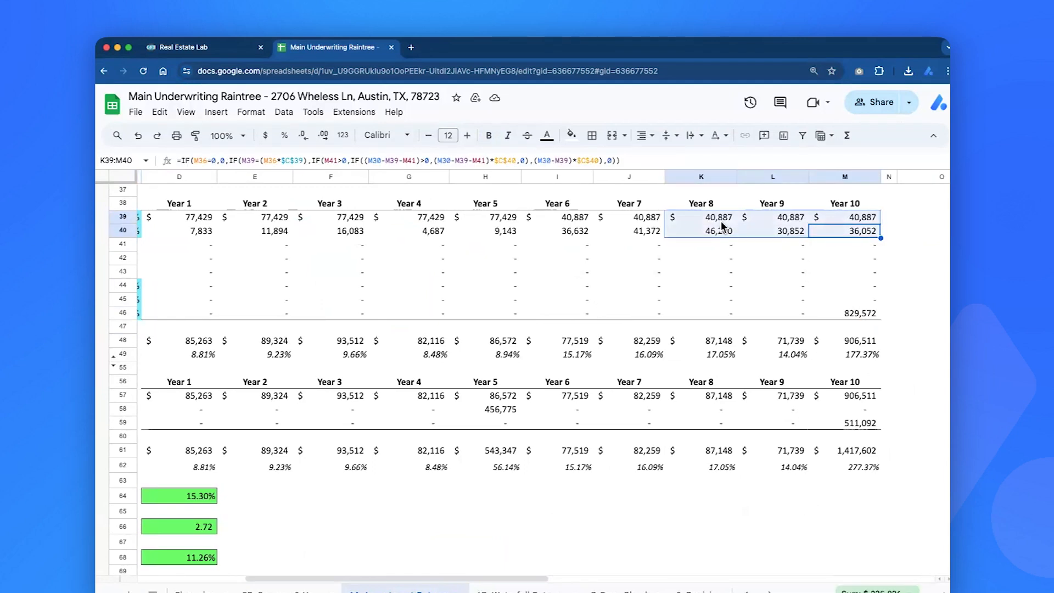
{"action": "scroll", "coordinate": [386, 223], "scroll_direction": "left", "scroll_amount": 5}
{"action": "left_click", "coordinate": [388, 219]}
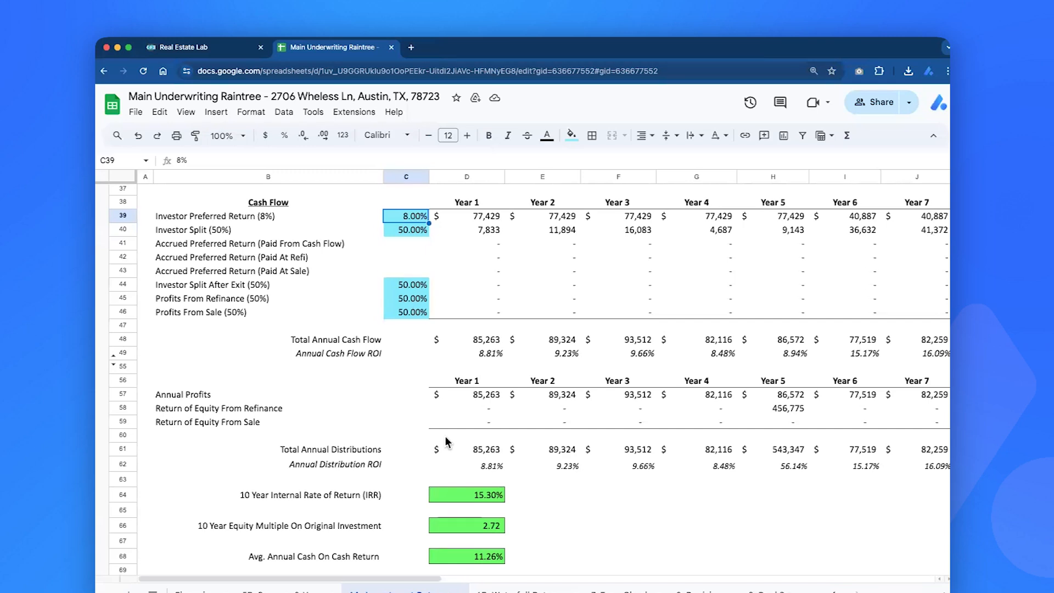
{"action": "scroll", "coordinate": [446, 436], "scroll_direction": "down", "scroll_amount": 5}
{"action": "left_click", "coordinate": [460, 359]}
{"action": "left_click", "coordinate": [466, 391]}
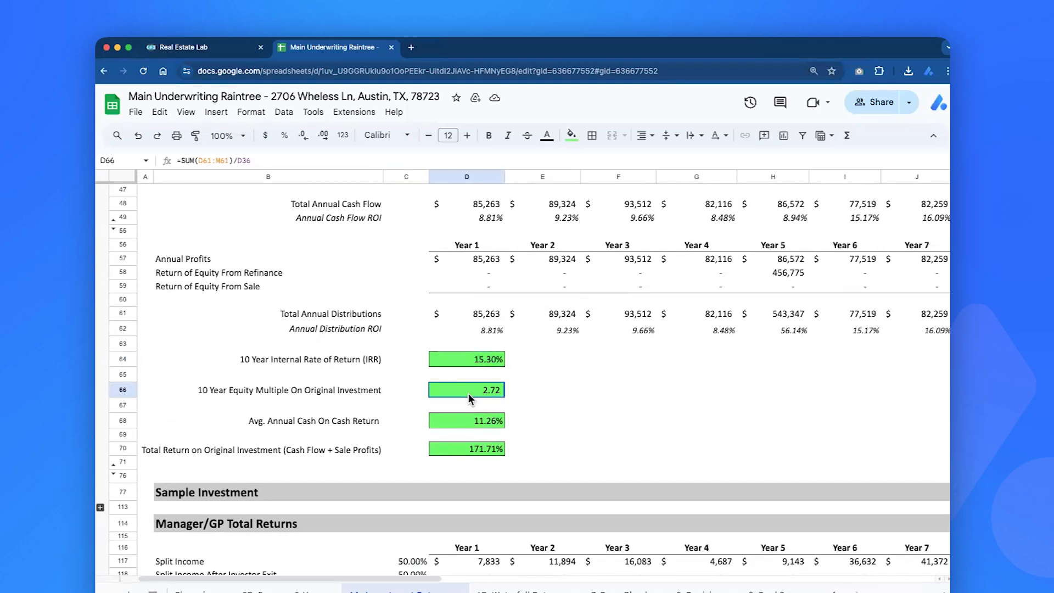
{"action": "left_click", "coordinate": [473, 420]}
- Examine the Manager/GP Total Returns section, including its split income and profit percentages
{"action": "scroll", "coordinate": [485, 469], "scroll_direction": "down", "scroll_amount": 5}
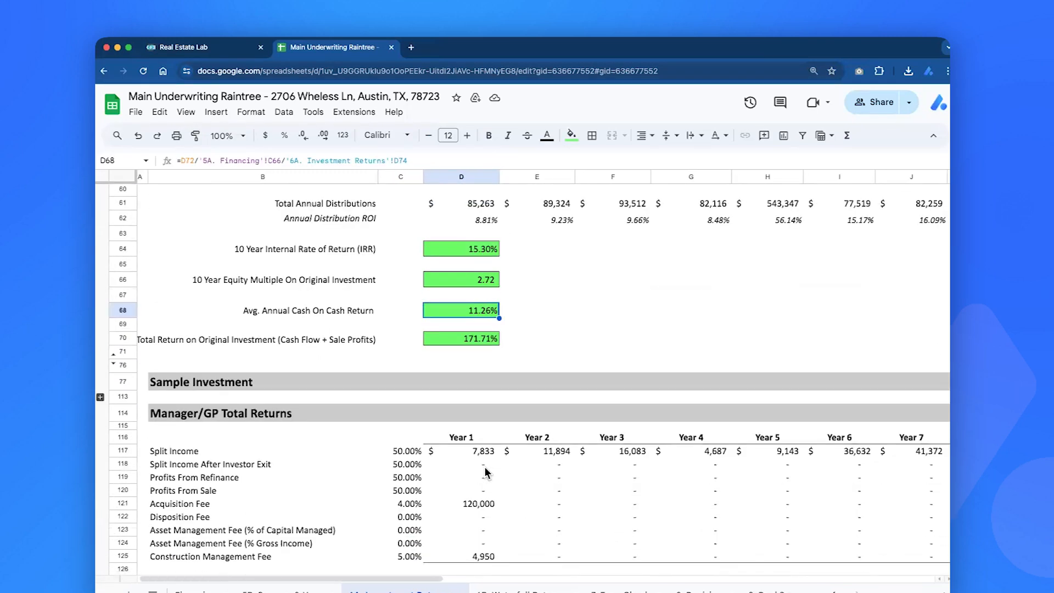
{"action": "left_click_drag", "start_coordinate": [198, 267], "coordinate": [798, 471]}
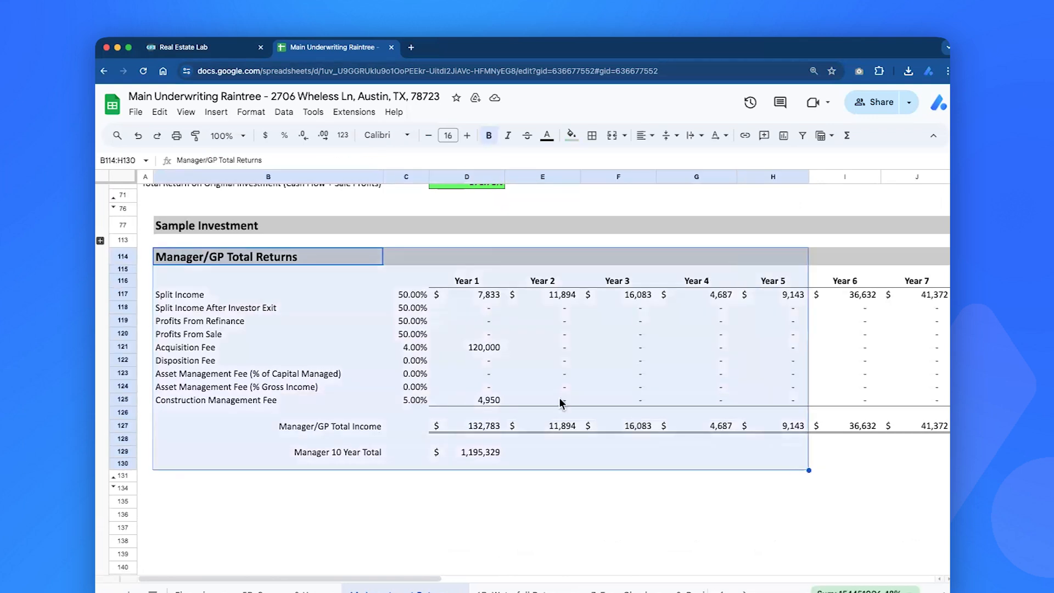
{"action": "left_click", "coordinate": [413, 295]}
{"action": "left_click_drag", "start_coordinate": [413, 295], "coordinate": [403, 335]}
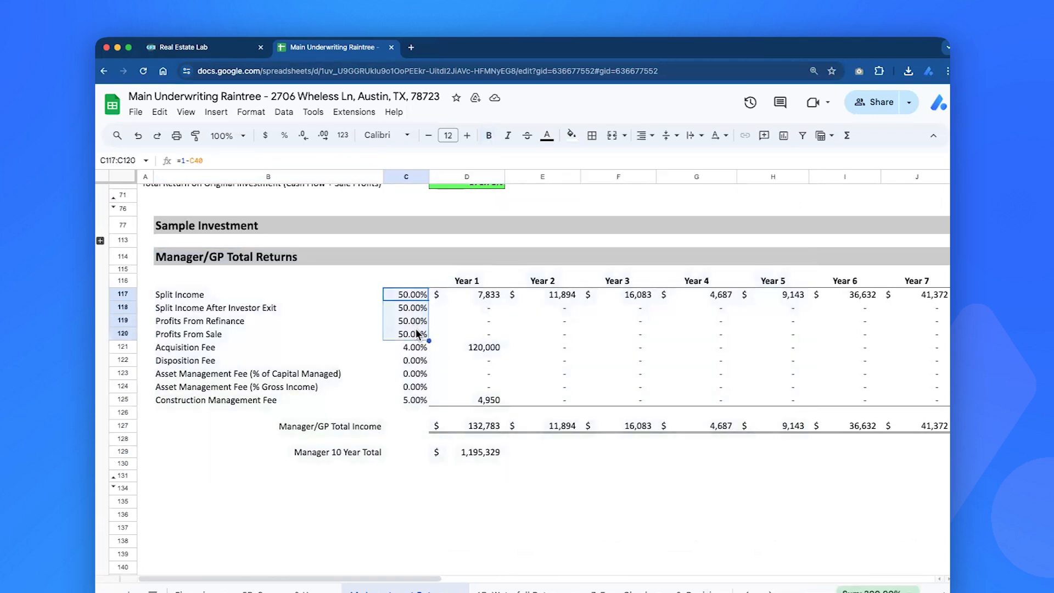
{"action": "left_click", "coordinate": [394, 336]}
{"action": "scroll", "coordinate": [394, 336], "scroll_direction": "up", "scroll_amount": 1}
{"action": "scroll", "coordinate": [395, 336], "scroll_direction": "up", "scroll_amount": 1}
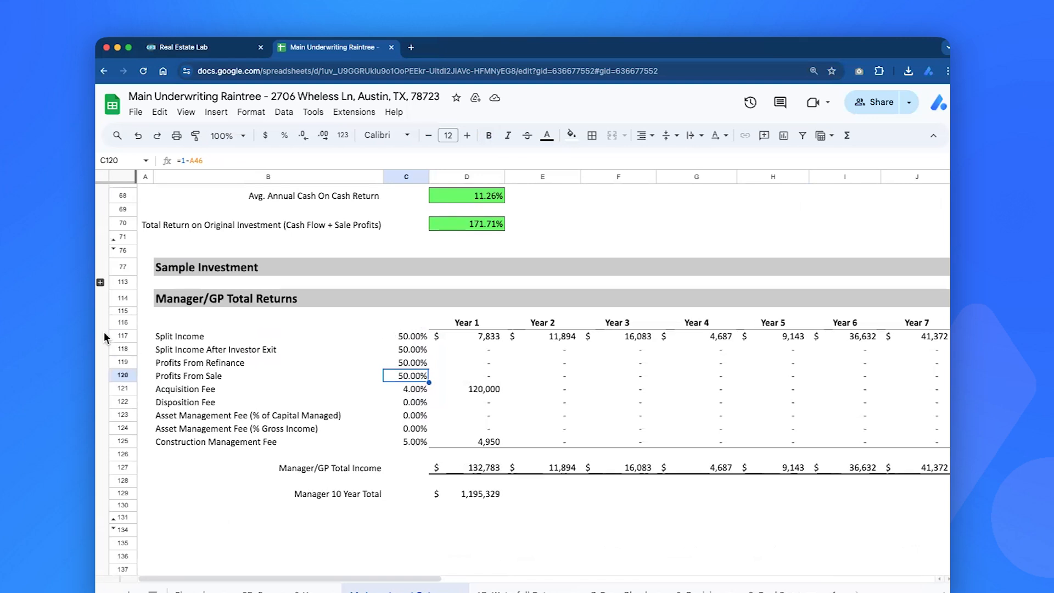
- Expand the Sample Investment section and check its investment amount against the Year 1 investor capital account
{"action": "left_click", "coordinate": [100, 282]}
{"action": "left_click", "coordinate": [453, 300]}
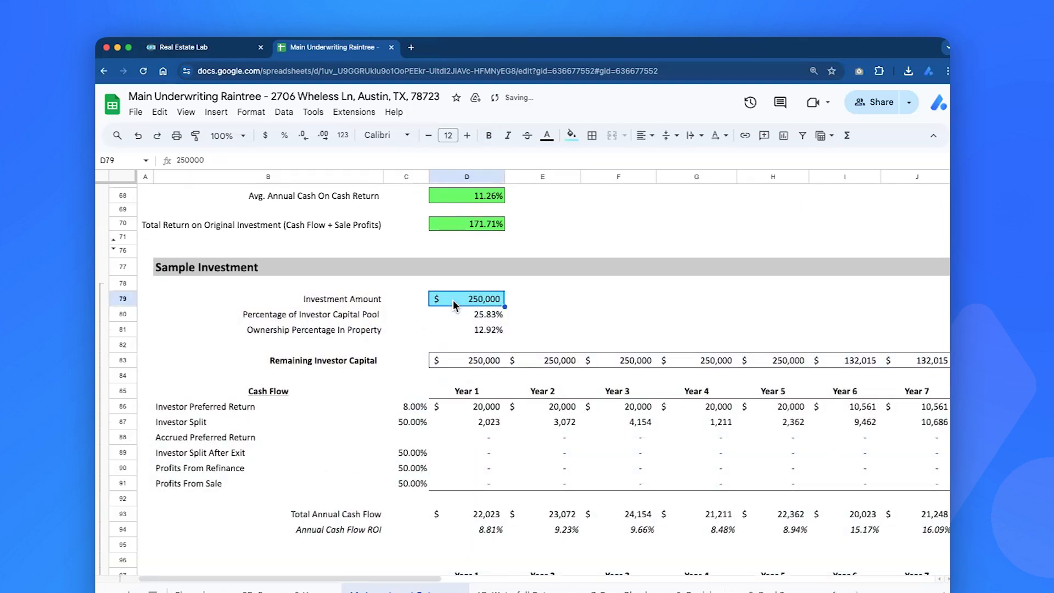
{"action": "scroll", "coordinate": [496, 333], "scroll_direction": "up", "scroll_amount": 7}
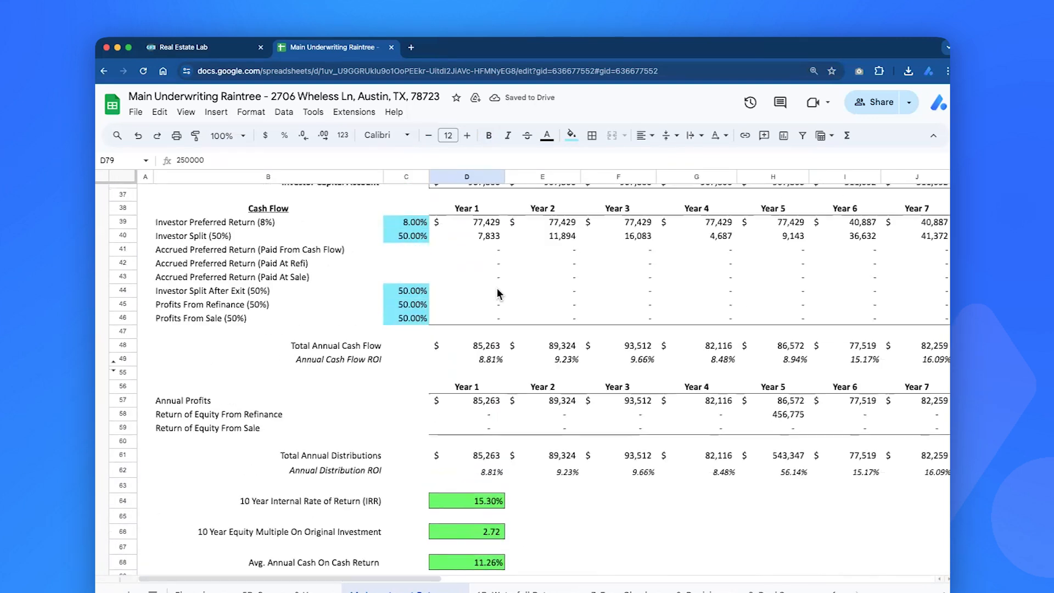
{"action": "scroll", "coordinate": [496, 288], "scroll_direction": "up", "scroll_amount": 3}
{"action": "left_click", "coordinate": [479, 317]}
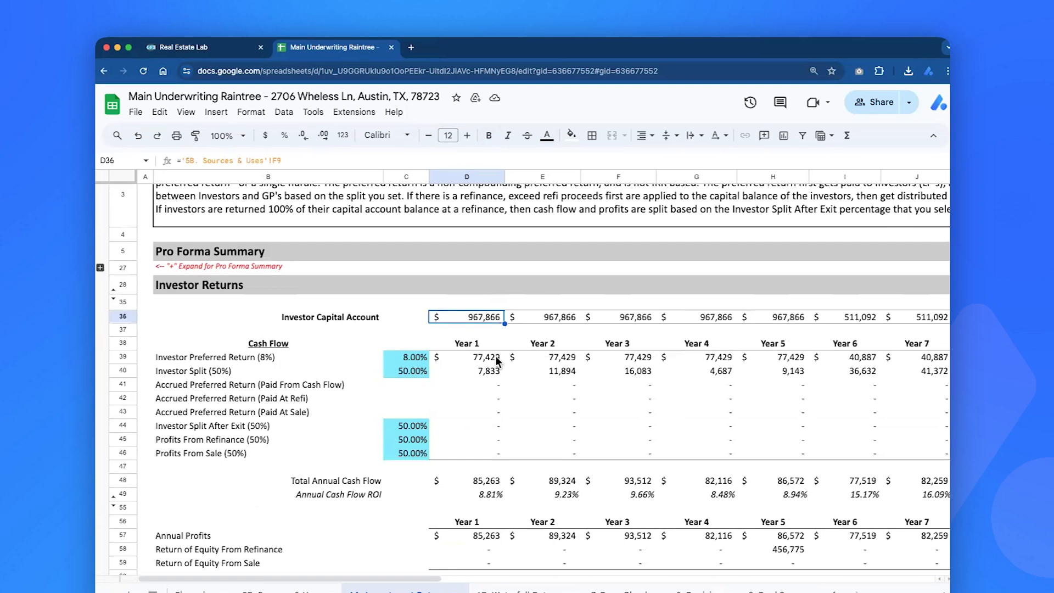
- Set the sample investment amount to $100,000
{"action": "scroll", "coordinate": [495, 356], "scroll_direction": "down", "scroll_amount": 10}
{"action": "left_click", "coordinate": [488, 339]}
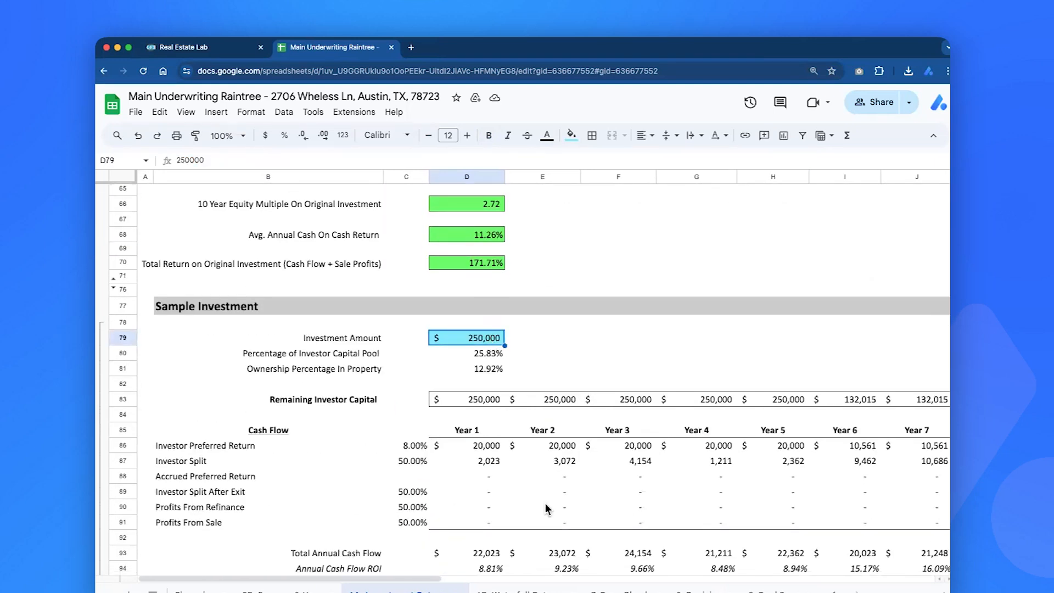
{"action": "scroll", "coordinate": [545, 503], "scroll_direction": "down", "scroll_amount": 5}
{"action": "scroll", "coordinate": [545, 503], "scroll_direction": "down", "scroll_amount": 4}
{"action": "scroll", "coordinate": [545, 503], "scroll_direction": "up", "scroll_amount": 8}
{"action": "type", "text": "100"}
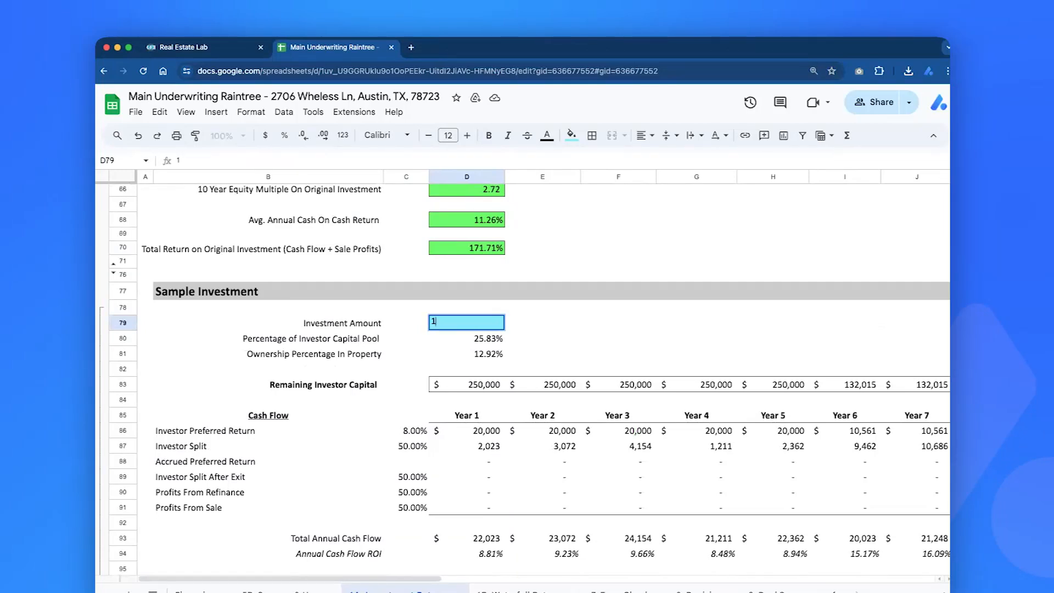
{"action": "key", "text": "Return"}
- Review the sample investment's annual cash flow, distributions, IRR, equity multiple and ending capital
{"action": "scroll", "coordinate": [525, 379], "scroll_direction": "down", "scroll_amount": 6}
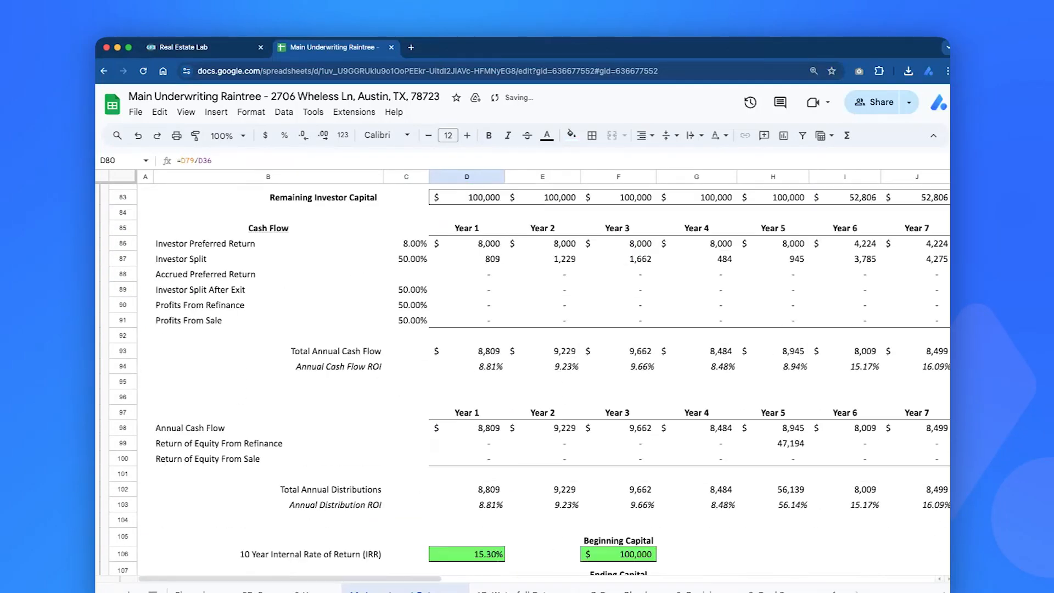
{"action": "scroll", "coordinate": [631, 590], "scroll_direction": "left", "scroll_amount": 2}
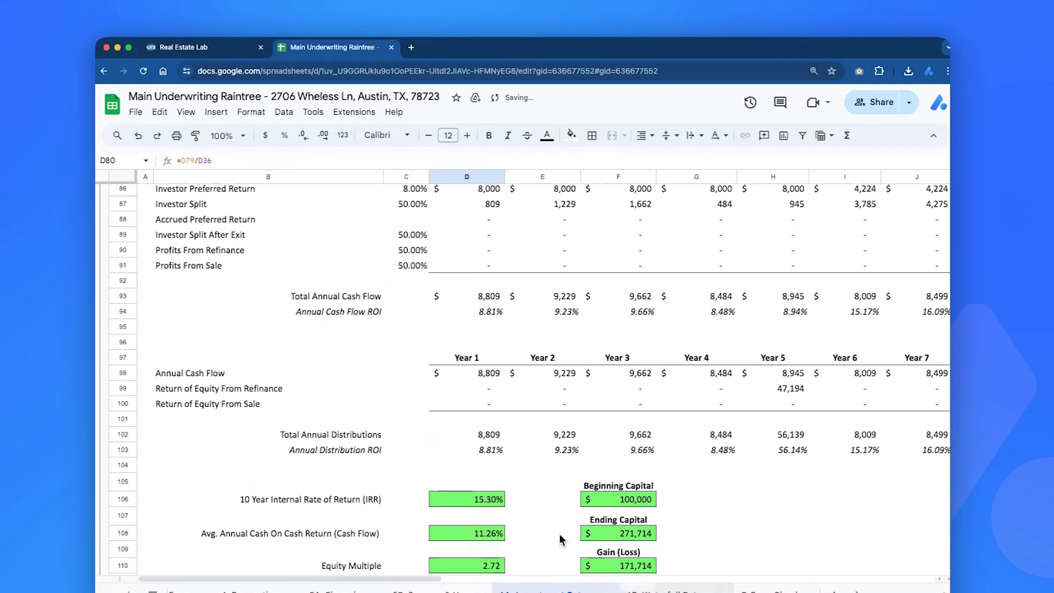
{"action": "scroll", "coordinate": [438, 454], "scroll_direction": "up", "scroll_amount": 4}
{"action": "left_click_drag", "start_coordinate": [268, 234], "coordinate": [922, 510]}
{"action": "scroll", "coordinate": [922, 494], "scroll_direction": "up", "scroll_amount": 3}
{"action": "scroll", "coordinate": [773, 384], "scroll_direction": "up", "scroll_amount": 4}
{"action": "scroll", "coordinate": [773, 384], "scroll_direction": "down", "scroll_amount": 1}
{"action": "left_click", "coordinate": [772, 346]}
- Open the Waterfall Returns sheet and examine the preferred return, hurdle returns and GP promote inputs
{"action": "left_click", "coordinate": [665, 590]}
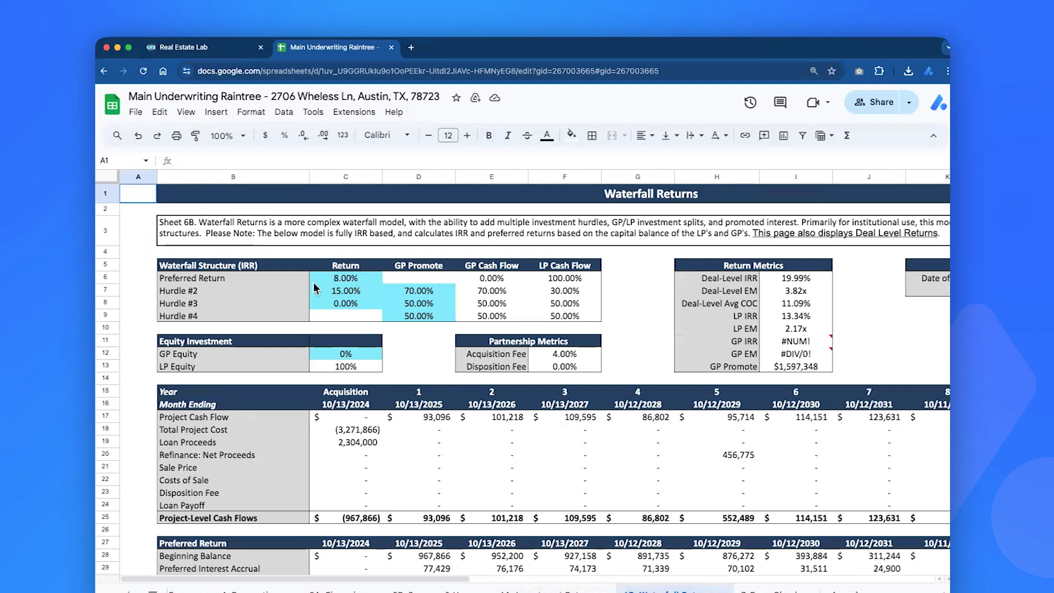
{"action": "left_click_drag", "start_coordinate": [316, 279], "coordinate": [322, 300]}
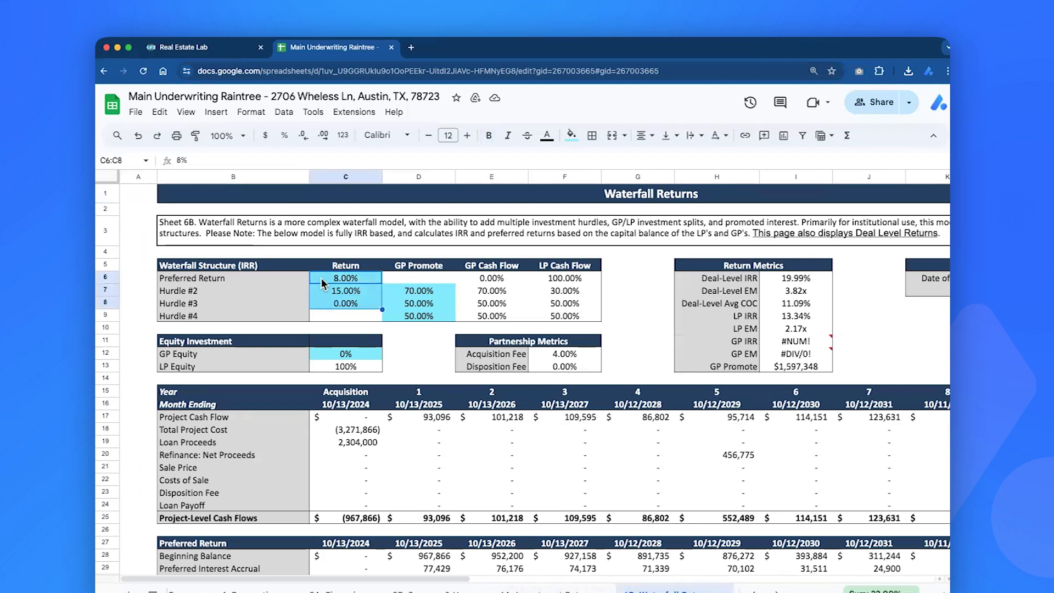
{"action": "left_click", "coordinate": [321, 279]}
{"action": "left_click_drag", "start_coordinate": [329, 291], "coordinate": [379, 301]}
{"action": "left_click", "coordinate": [378, 301]}
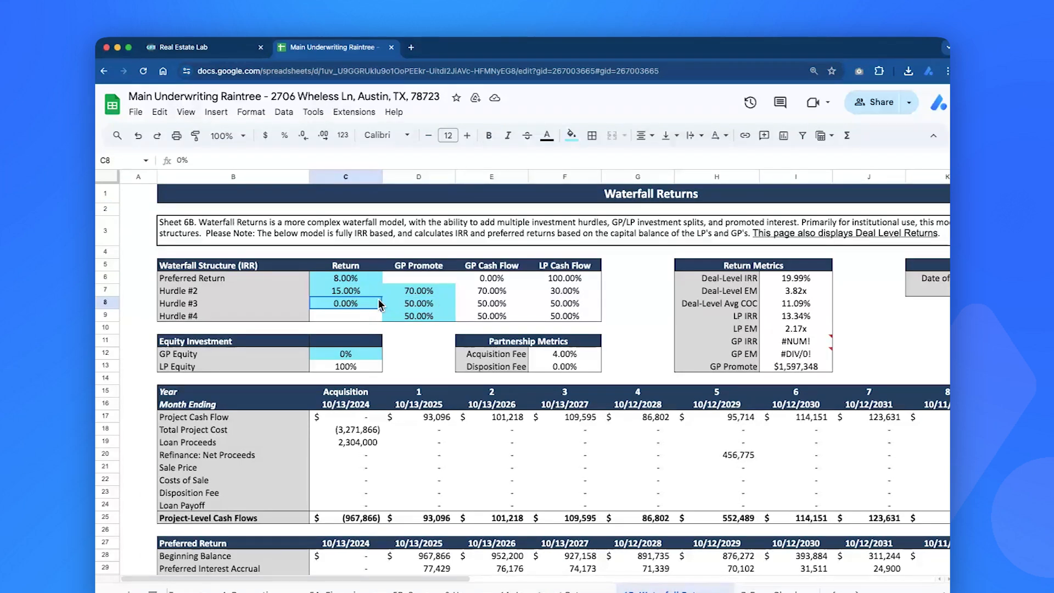
{"action": "left_click_drag", "start_coordinate": [394, 301], "coordinate": [377, 302]}
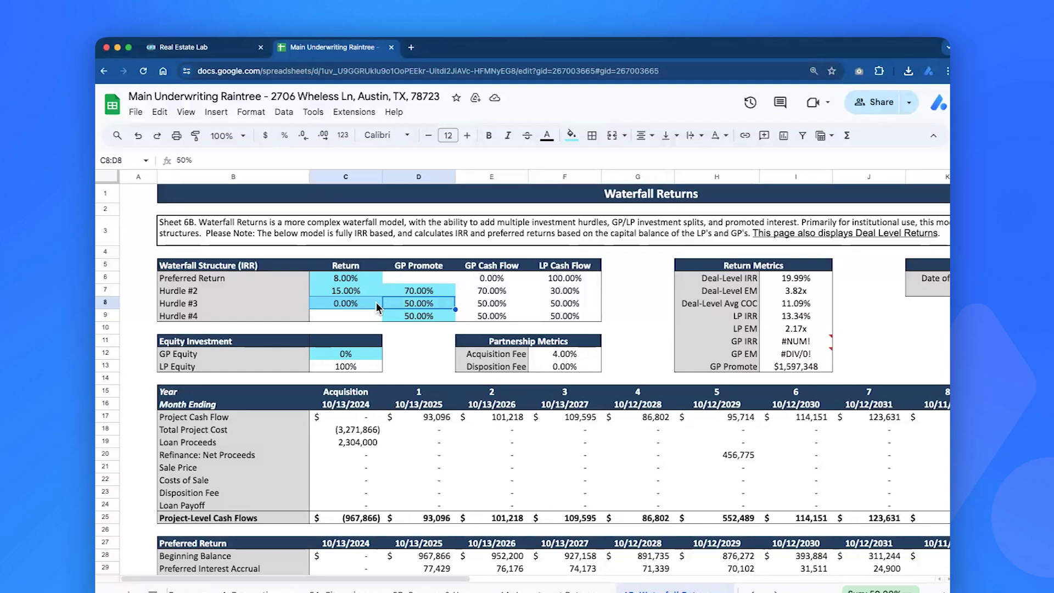
- Look through the waterfall's hurdle tables and the LP and GP cash flow tables, returning to the waterfall structure
{"action": "scroll", "coordinate": [376, 302], "scroll_direction": "down", "scroll_amount": 10}
{"action": "scroll", "coordinate": [377, 306], "scroll_direction": "down", "scroll_amount": 6}
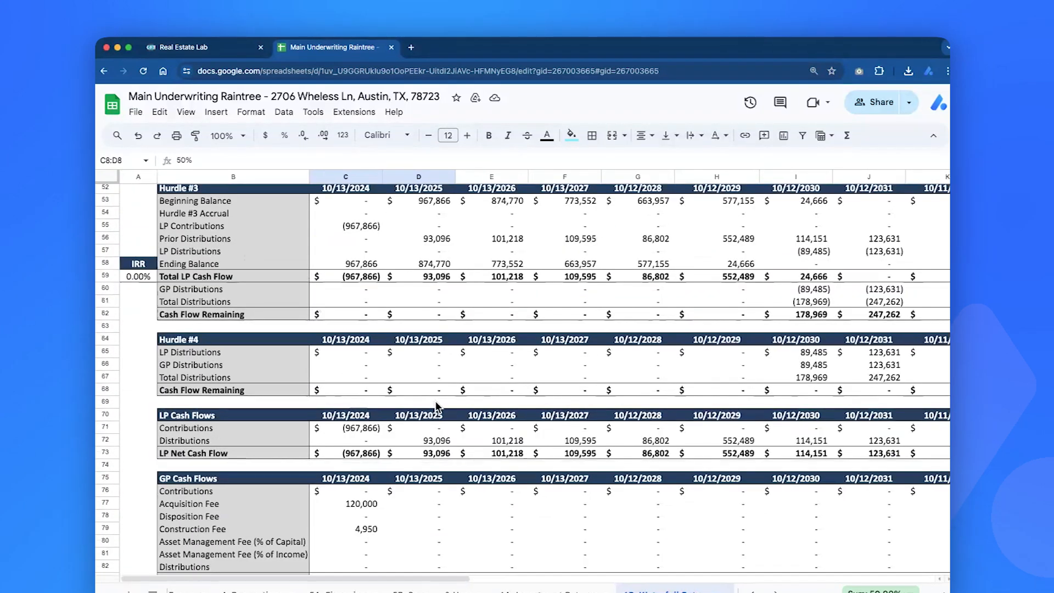
{"action": "scroll", "coordinate": [435, 401], "scroll_direction": "down", "scroll_amount": 5}
{"action": "scroll", "coordinate": [640, 545], "scroll_direction": "up", "scroll_amount": 20}
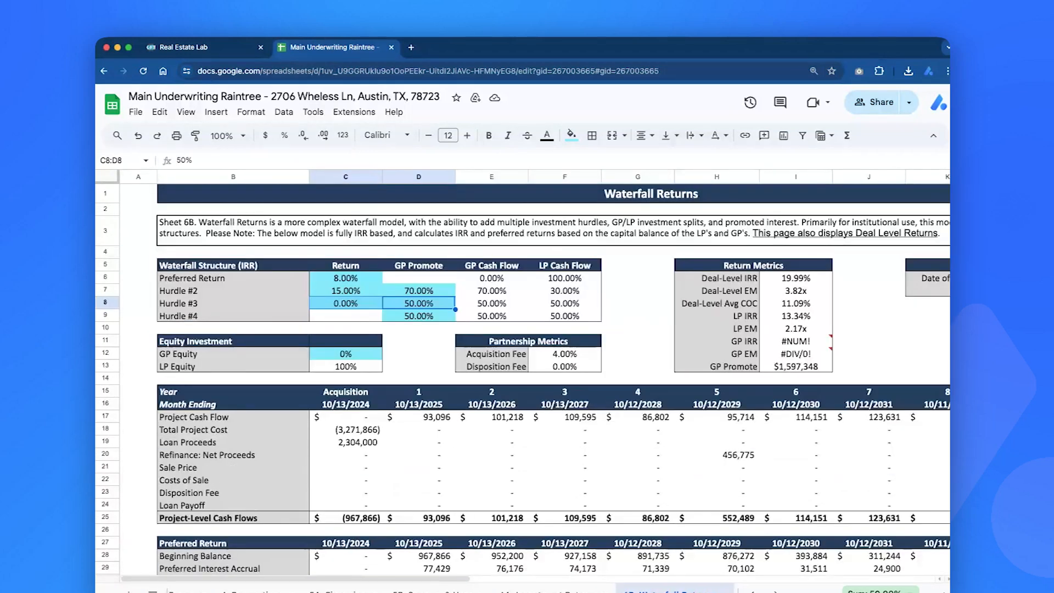
- Open the Error Check sheet and review the completion checks for the critical items
{"action": "scroll", "coordinate": [648, 591], "scroll_direction": "right", "scroll_amount": 3}
{"action": "left_click", "coordinate": [618, 592]}
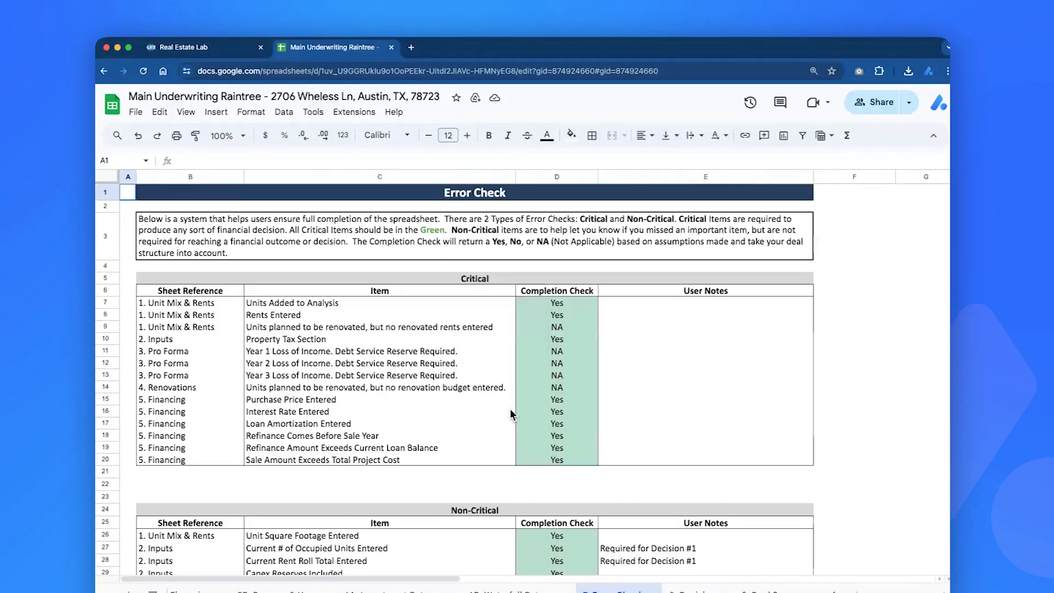
{"action": "scroll", "coordinate": [510, 415], "scroll_direction": "down", "scroll_amount": 3}
{"action": "left_click_drag", "start_coordinate": [544, 237], "coordinate": [522, 400]}
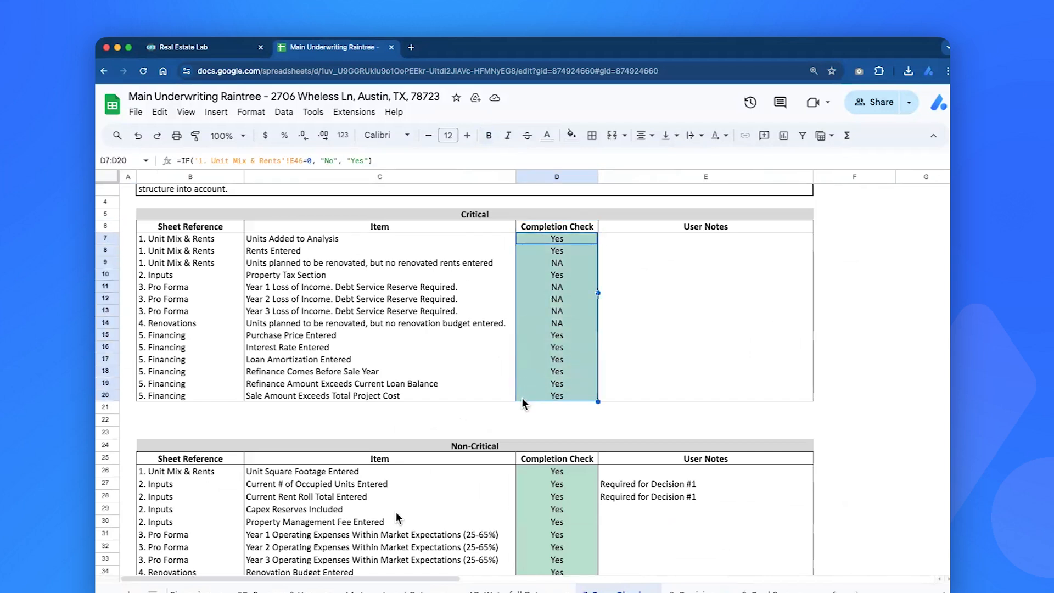
{"action": "left_click", "coordinate": [593, 288]}
- Return to the Pro Forma sheet and set the Year 1 economic loss rate to 50%
{"action": "scroll", "coordinate": [288, 592], "scroll_direction": "left", "scroll_amount": 8}
{"action": "left_click", "coordinate": [447, 591]}
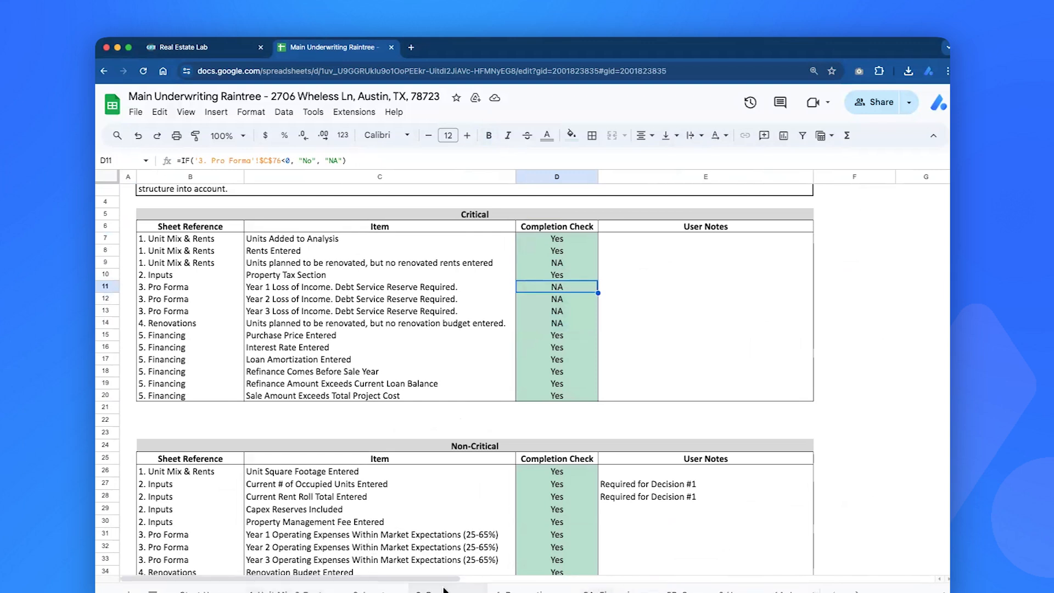
{"action": "scroll", "coordinate": [495, 281], "scroll_direction": "up", "scroll_amount": 10}
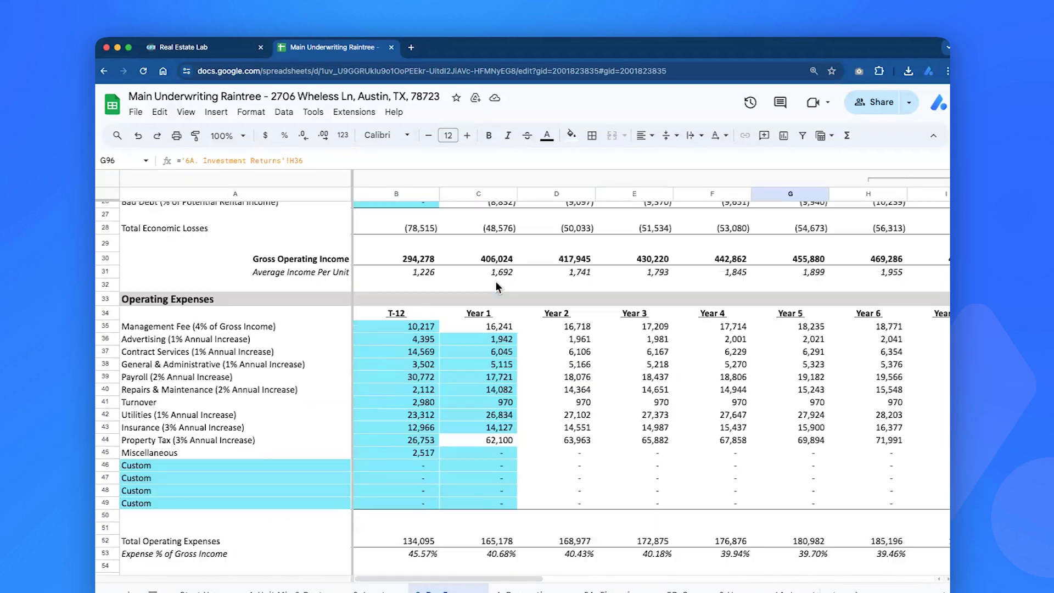
{"action": "scroll", "coordinate": [493, 290], "scroll_direction": "up", "scroll_amount": 10}
{"action": "left_click", "coordinate": [493, 291]}
{"action": "type", "text": "50"}
{"action": "key", "text": "Return"}
- Check the Pro Forma's Year 1 net income and the matching Year 1 loss of income item on the Error Check sheet
{"action": "scroll", "coordinate": [493, 291], "scroll_direction": "down", "scroll_amount": 2}
{"action": "scroll", "coordinate": [503, 432], "scroll_direction": "down", "scroll_amount": 15}
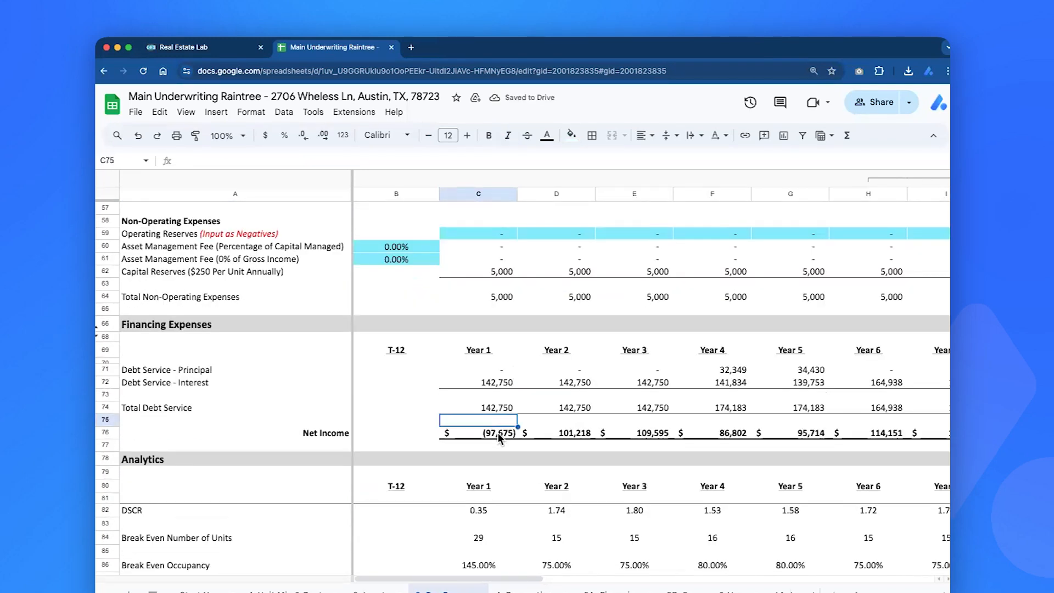
{"action": "left_click", "coordinate": [498, 433]}
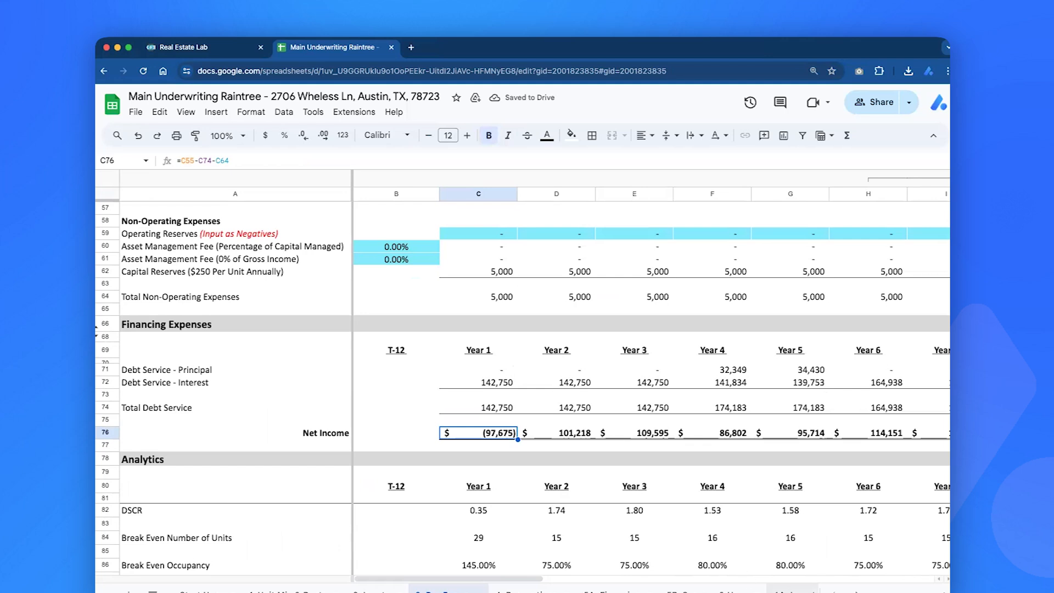
{"action": "left_click", "coordinate": [791, 591]}
{"action": "scroll", "coordinate": [741, 590], "scroll_direction": "right", "scroll_amount": 2}
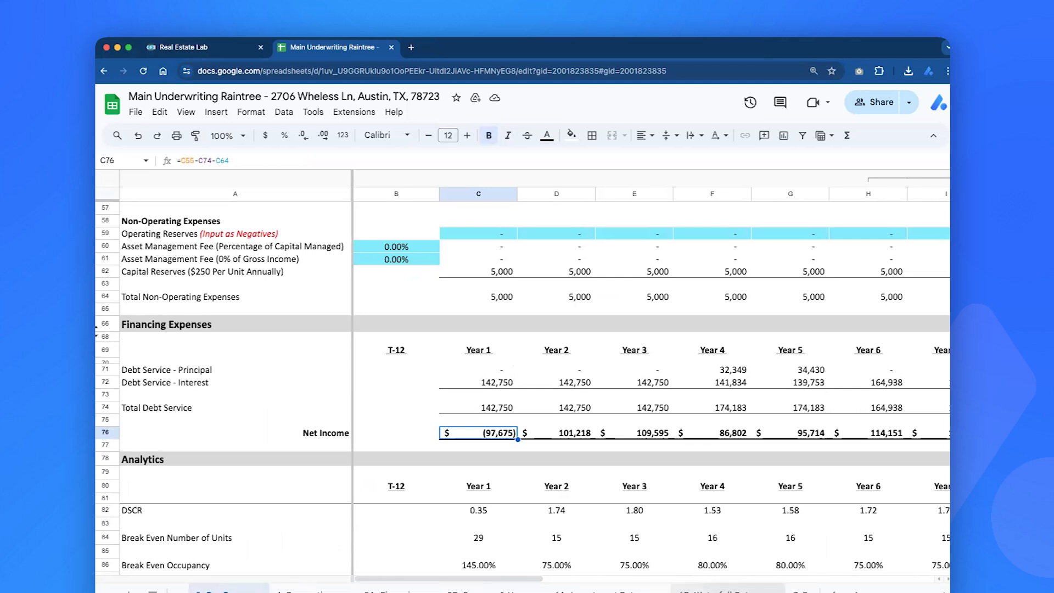
{"action": "left_click", "coordinate": [760, 591]}
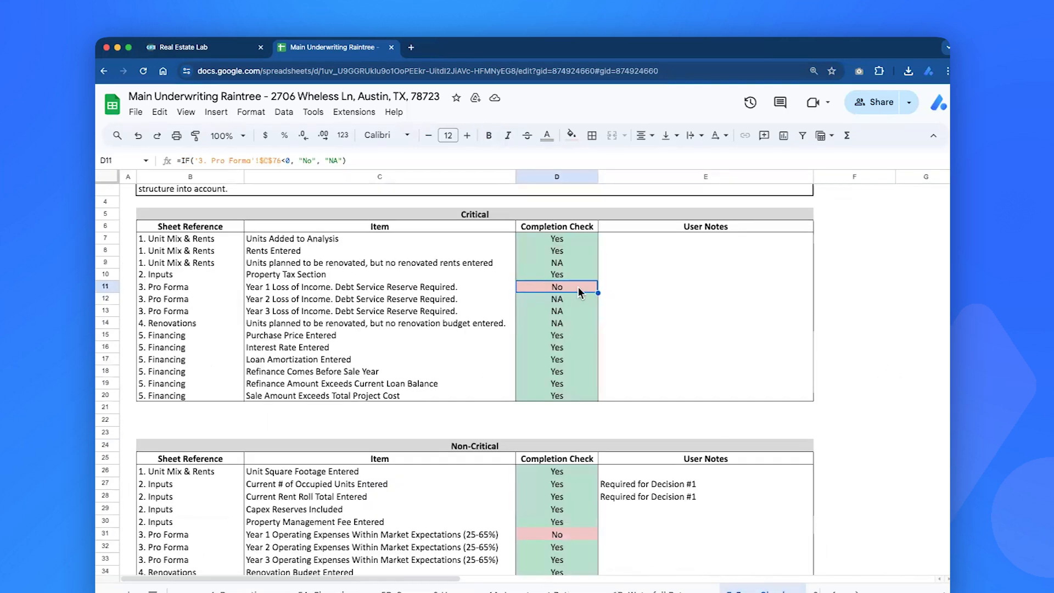
{"action": "left_click_drag", "start_coordinate": [578, 286], "coordinate": [440, 288]}
{"action": "left_click", "coordinate": [440, 288]}
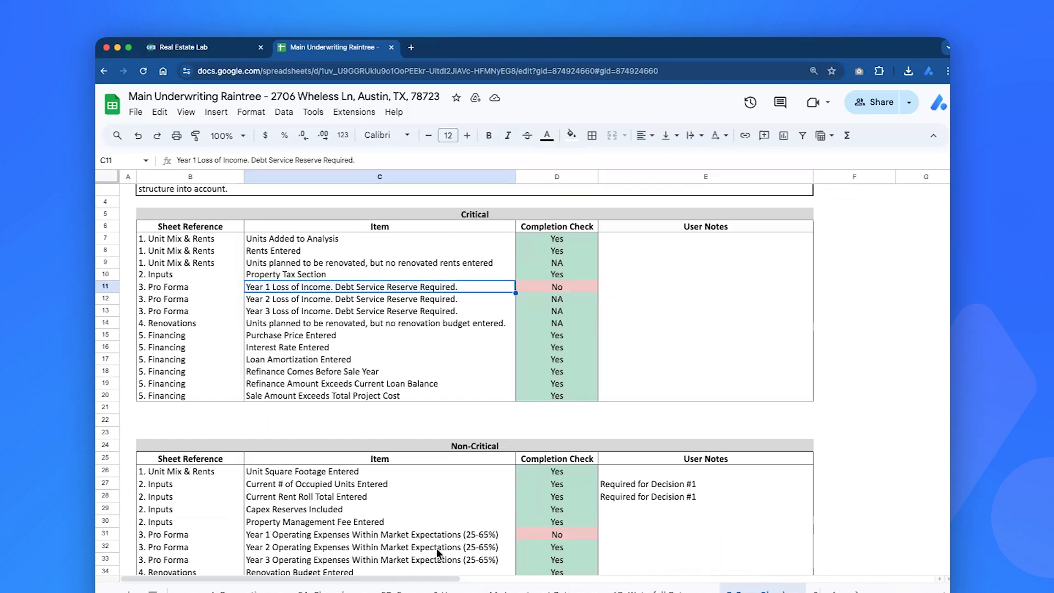
- Set the Year 1 operating reserves on the Pro Forma sheet to -100,000 and check the Year 1 net income
{"action": "scroll", "coordinate": [277, 591], "scroll_direction": "left", "scroll_amount": 2}
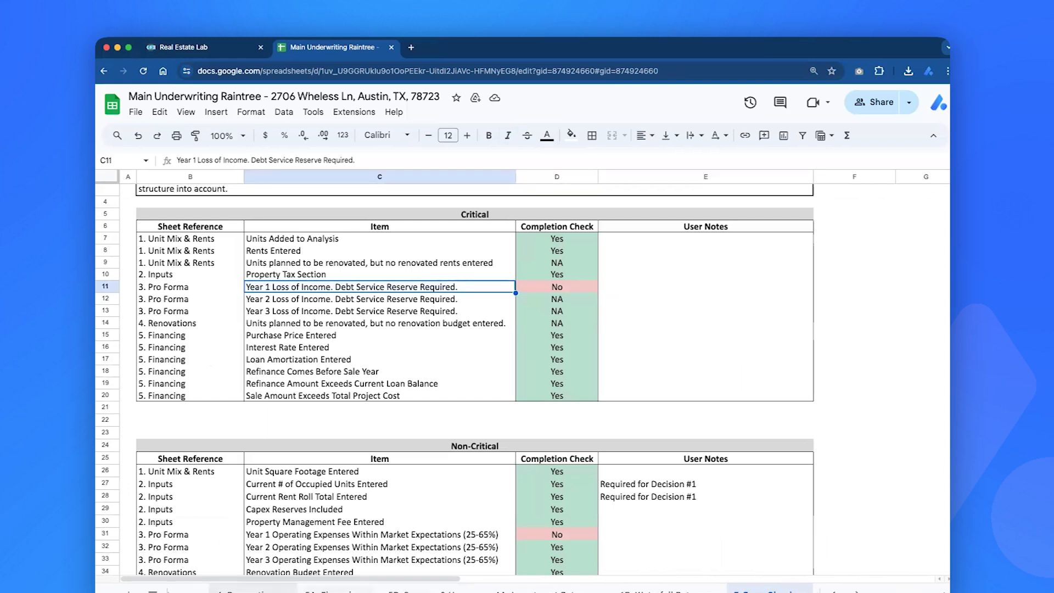
{"action": "left_click", "coordinate": [308, 588]}
{"action": "scroll", "coordinate": [306, 340], "scroll_direction": "up", "scroll_amount": 2}
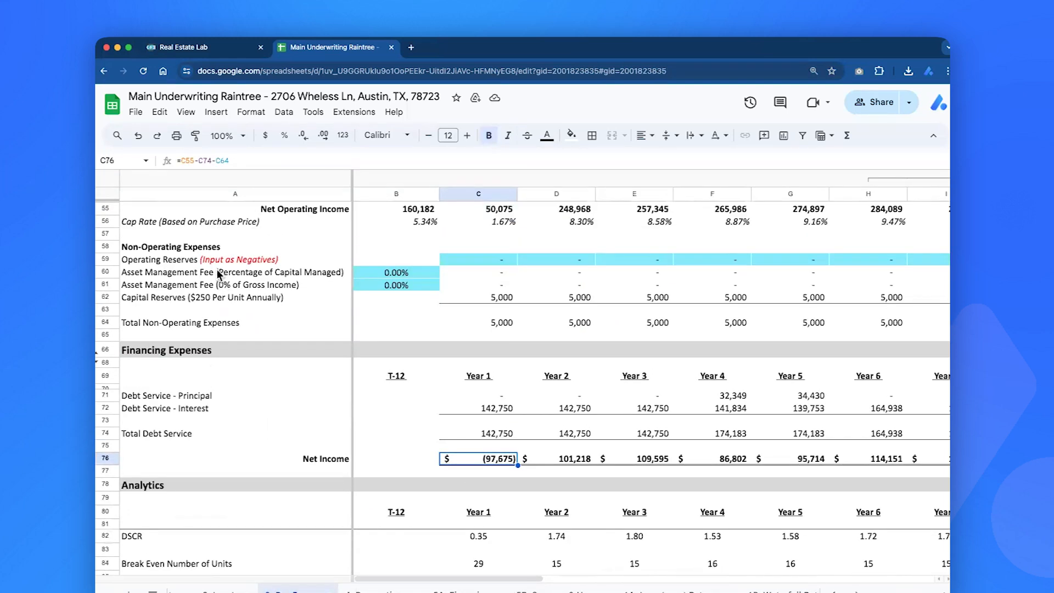
{"action": "left_click", "coordinate": [455, 273]}
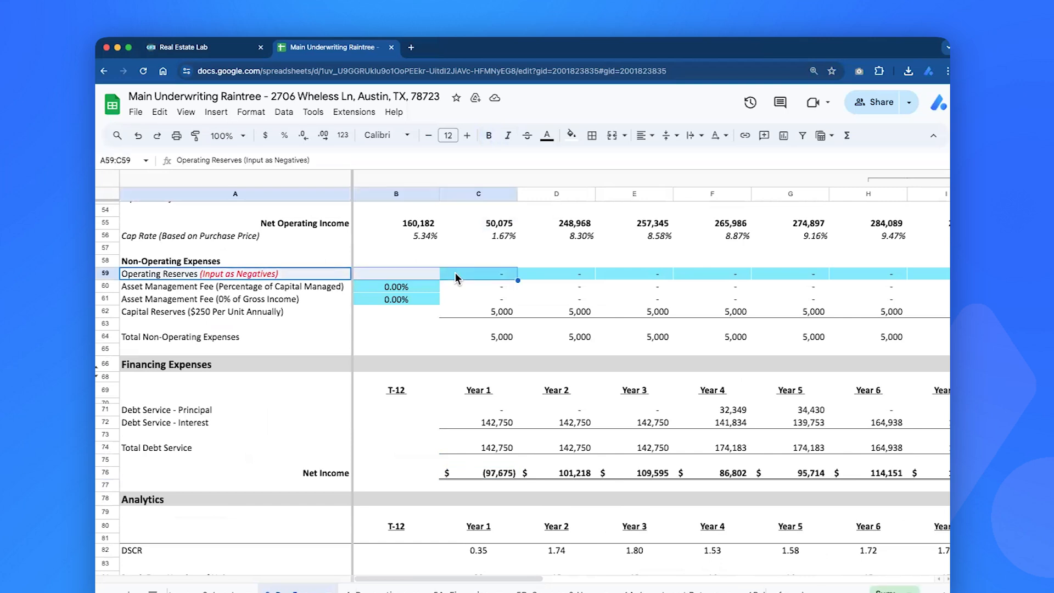
{"action": "type", "text": "-2000"}
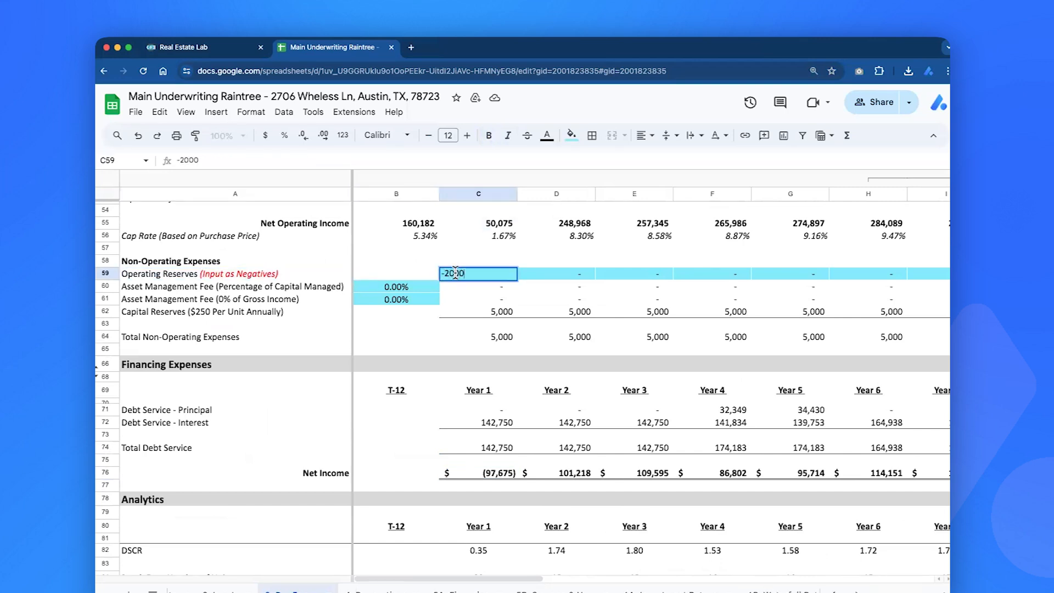
{"action": "key", "text": "BackSpace"}
{"action": "key", "text": "BackSpace"}
{"action": "key", "text": "BackSpace"}
{"action": "type", "text": "10"}
{"action": "type", "text": "0000\\"}
{"action": "key", "text": "BackSpace"}
{"action": "key", "text": "Return"}
{"action": "left_click", "coordinate": [484, 473]}
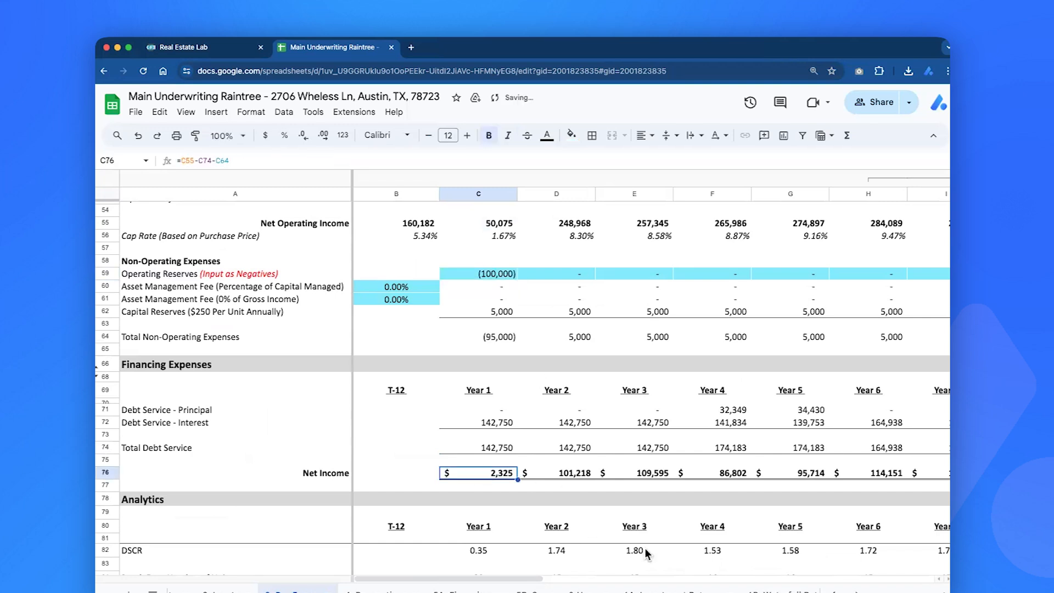
- Open the Sources and Uses sheet and check the operating reserves line under Uses
{"action": "left_click", "coordinate": [571, 590]}
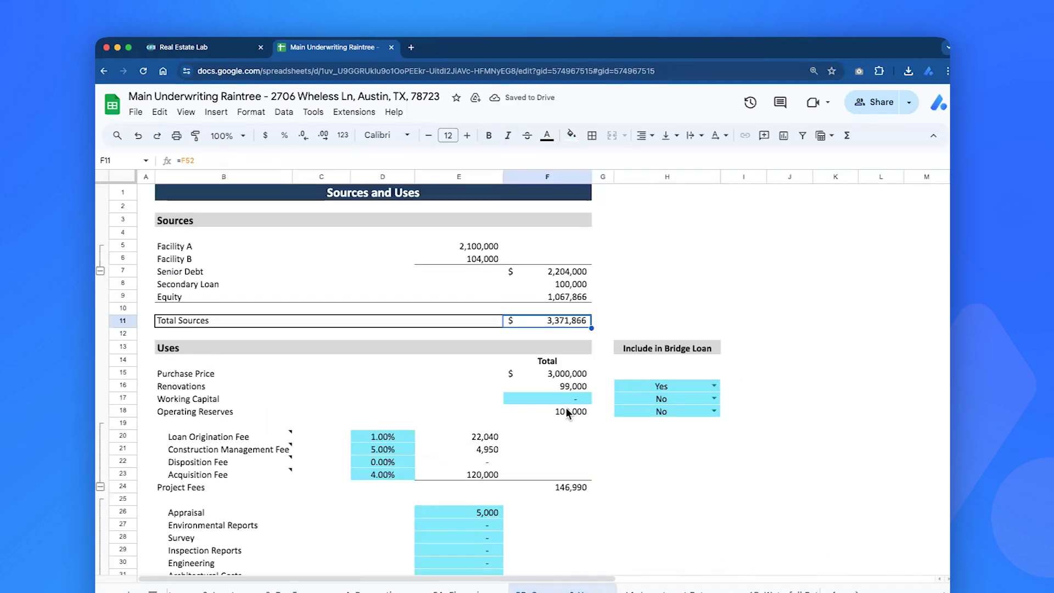
{"action": "left_click_drag", "start_coordinate": [210, 413], "coordinate": [551, 415]}
{"action": "left_click", "coordinate": [551, 415]}
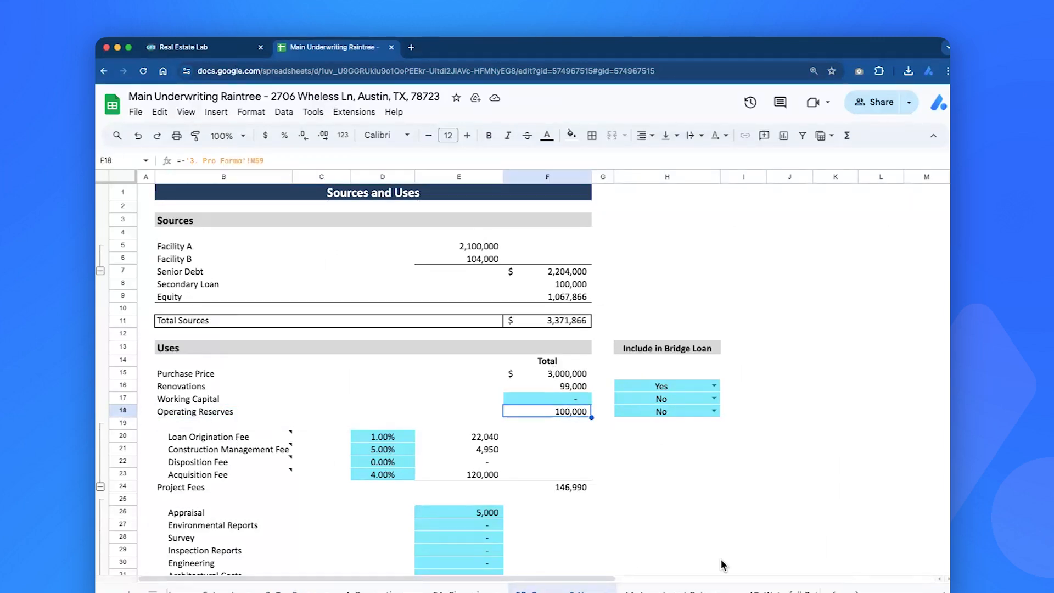
- Go back to the Error Check sheet and recheck the Year 1 loss of income item
{"action": "scroll", "coordinate": [747, 591], "scroll_direction": "right", "scroll_amount": 4}
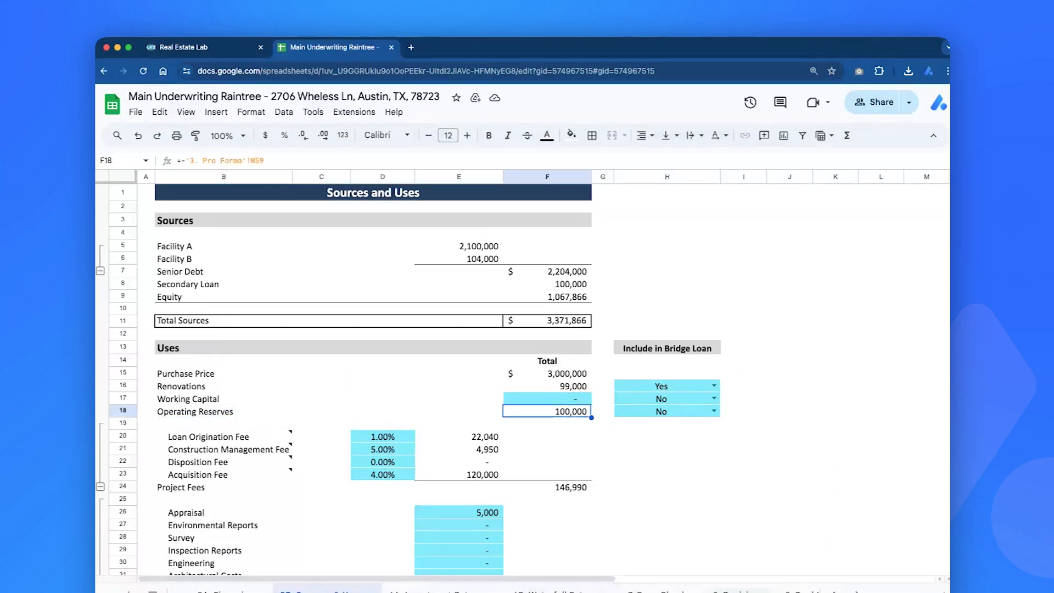
{"action": "left_click", "coordinate": [663, 590]}
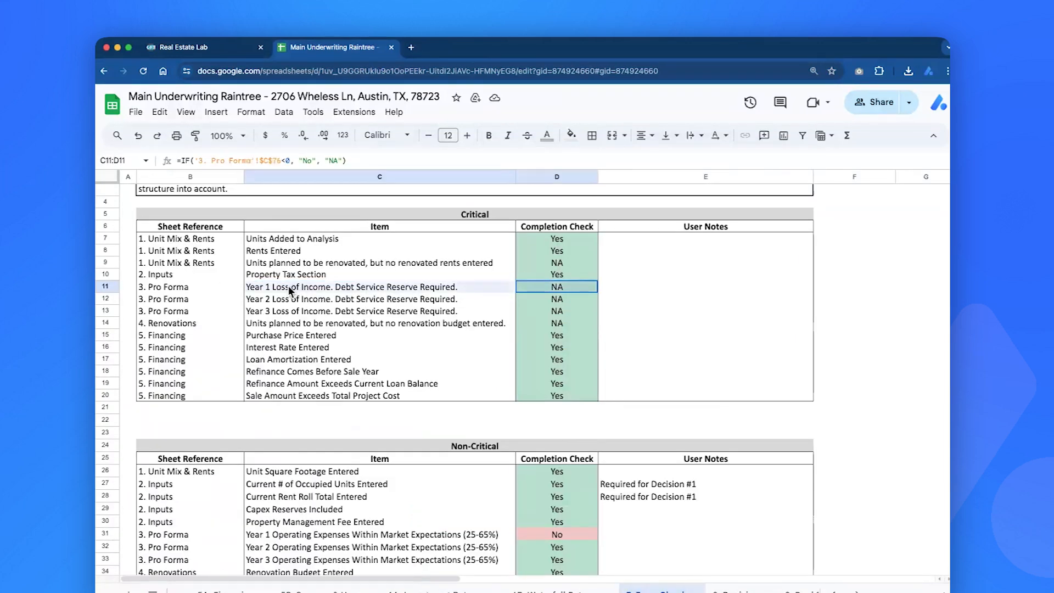
{"action": "left_click_drag", "start_coordinate": [187, 287], "coordinate": [541, 289]}
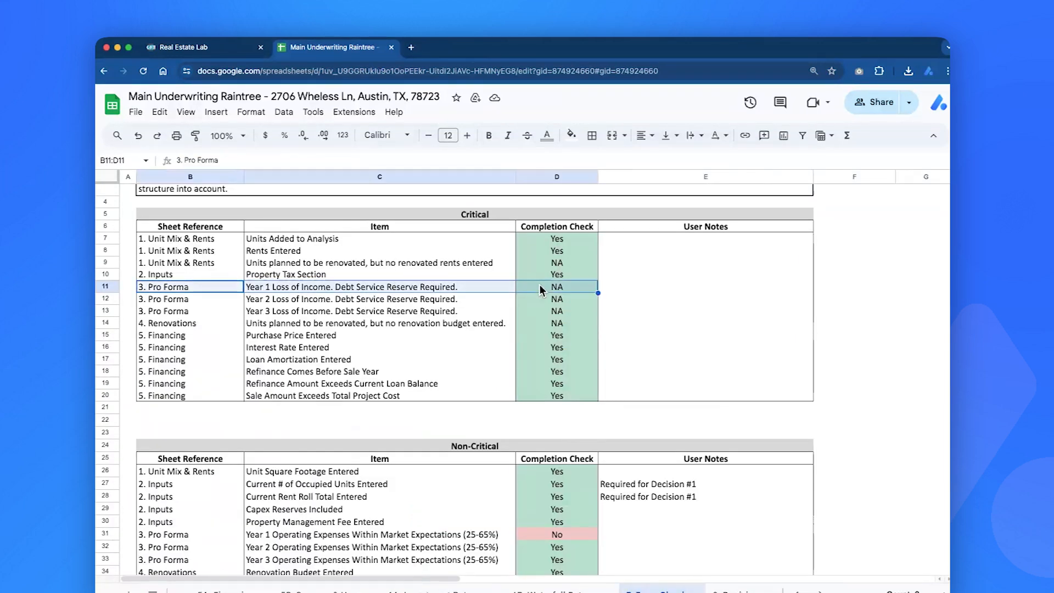
- Review the non-critical checks, focusing on the Year 1 operating expenses within market expectations item
{"action": "scroll", "coordinate": [473, 337], "scroll_direction": "down", "scroll_amount": 4}
{"action": "left_click_drag", "start_coordinate": [473, 338], "coordinate": [630, 482]}
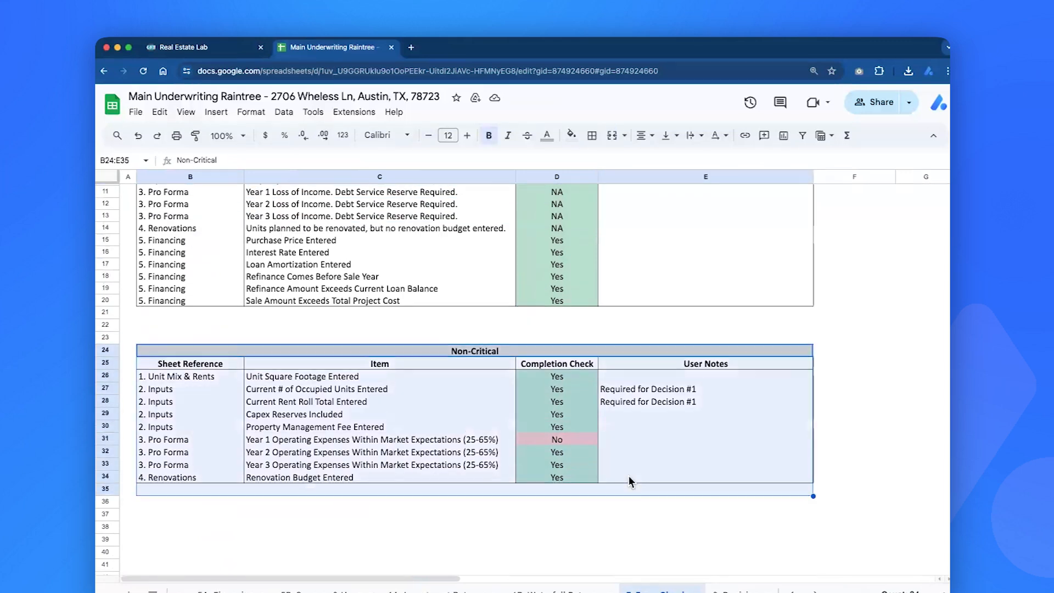
{"action": "scroll", "coordinate": [500, 233], "scroll_direction": "up", "scroll_amount": 4}
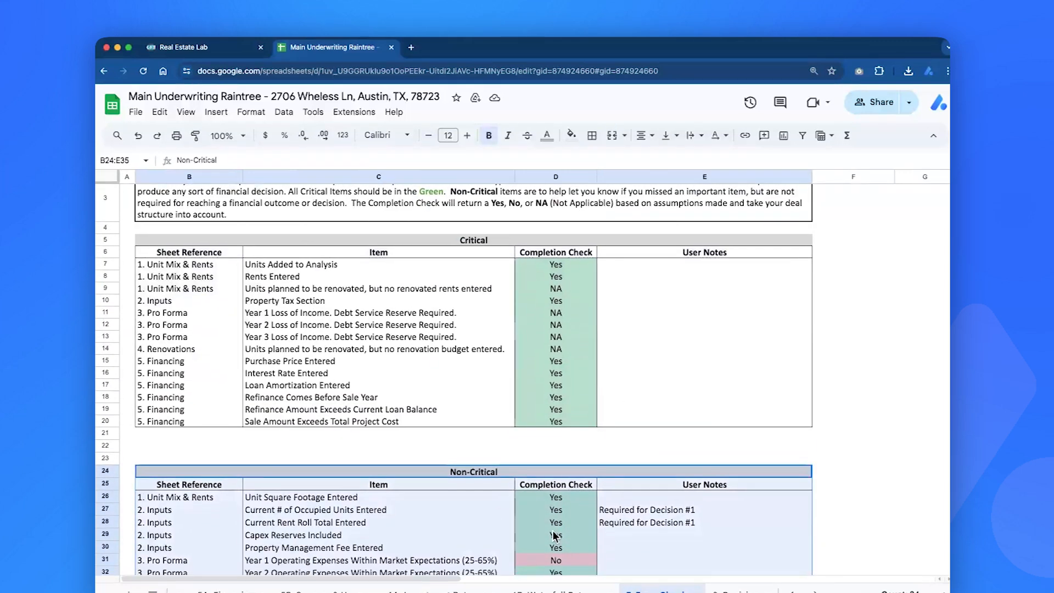
{"action": "scroll", "coordinate": [555, 536], "scroll_direction": "down", "scroll_amount": 5}
{"action": "left_click_drag", "start_coordinate": [498, 326], "coordinate": [547, 459]}
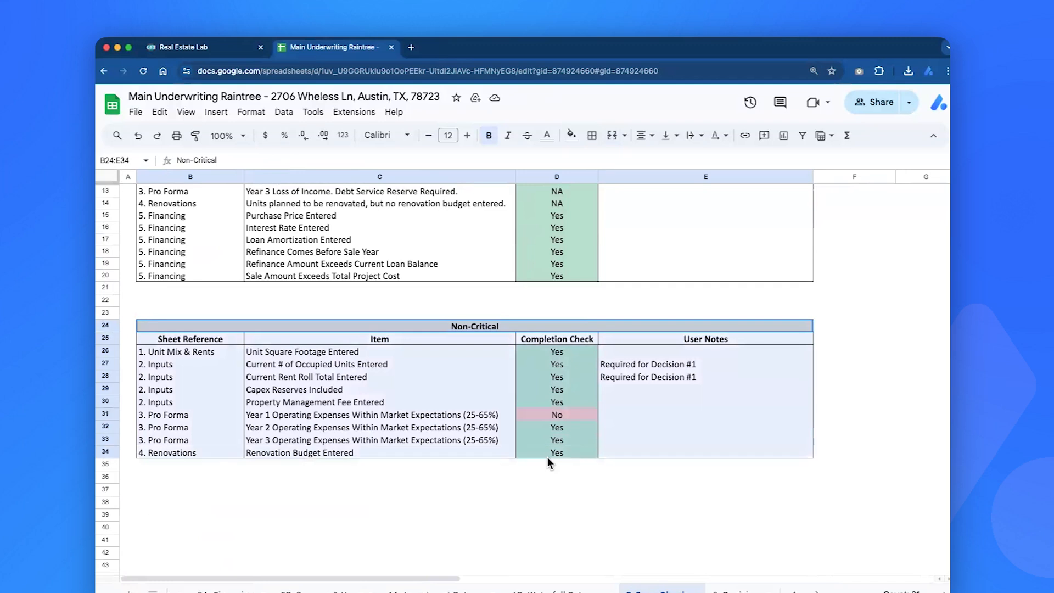
{"action": "left_click_drag", "start_coordinate": [338, 419], "coordinate": [567, 416]}
{"action": "left_click", "coordinate": [453, 414]}
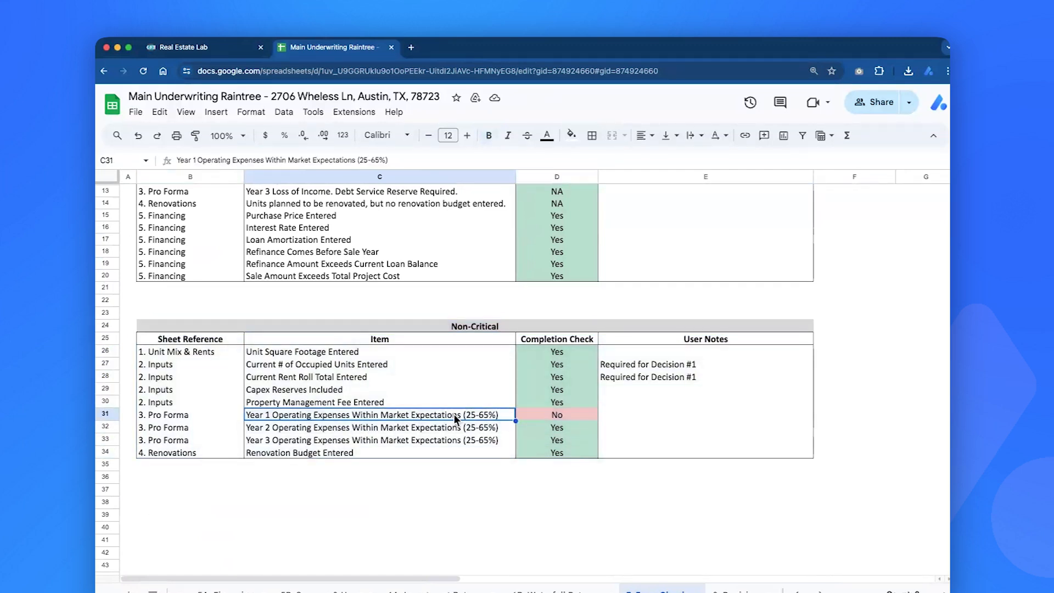
{"action": "left_click", "coordinate": [524, 418]}
{"action": "left_click", "coordinate": [482, 417]}
{"action": "left_click", "coordinate": [548, 415]}
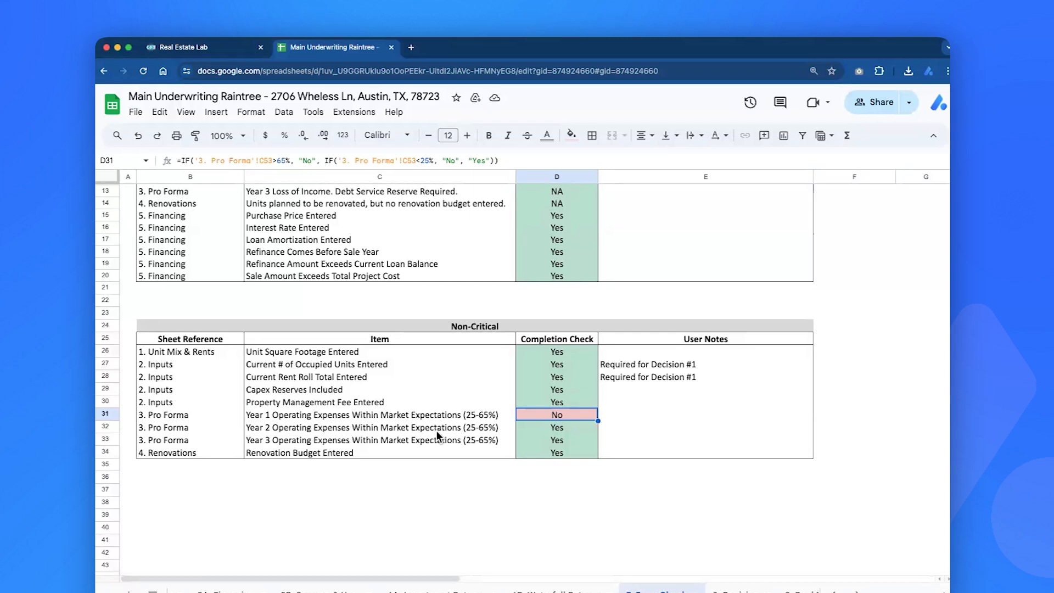
- Open the Decision sheet and examine the target thresholds and the calculated rent increase against its target
{"action": "left_click", "coordinate": [741, 588]}
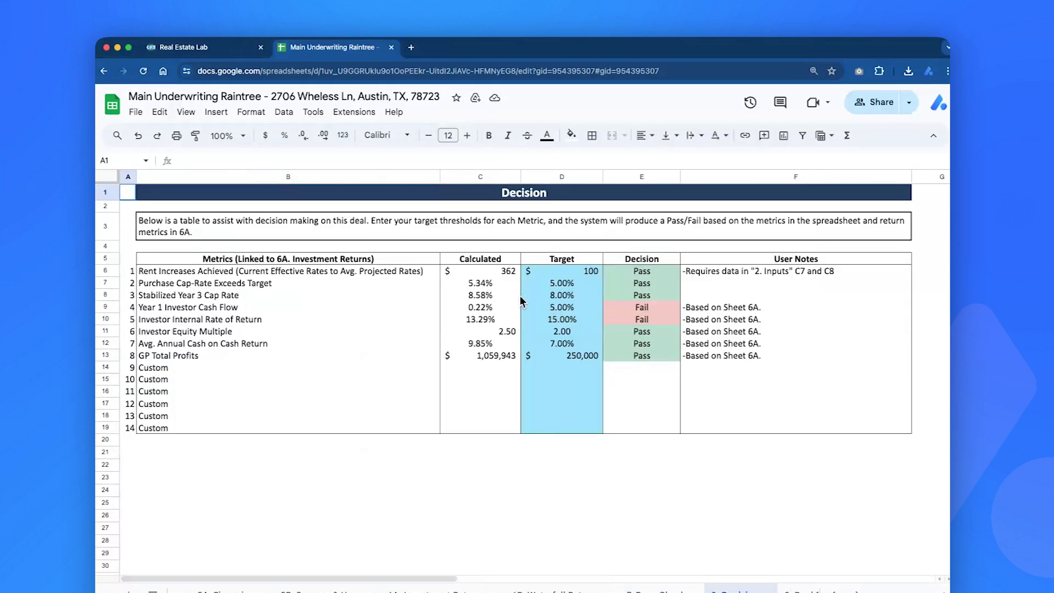
{"action": "left_click_drag", "start_coordinate": [563, 270], "coordinate": [564, 322]}
{"action": "left_click_drag", "start_coordinate": [504, 273], "coordinate": [549, 273]}
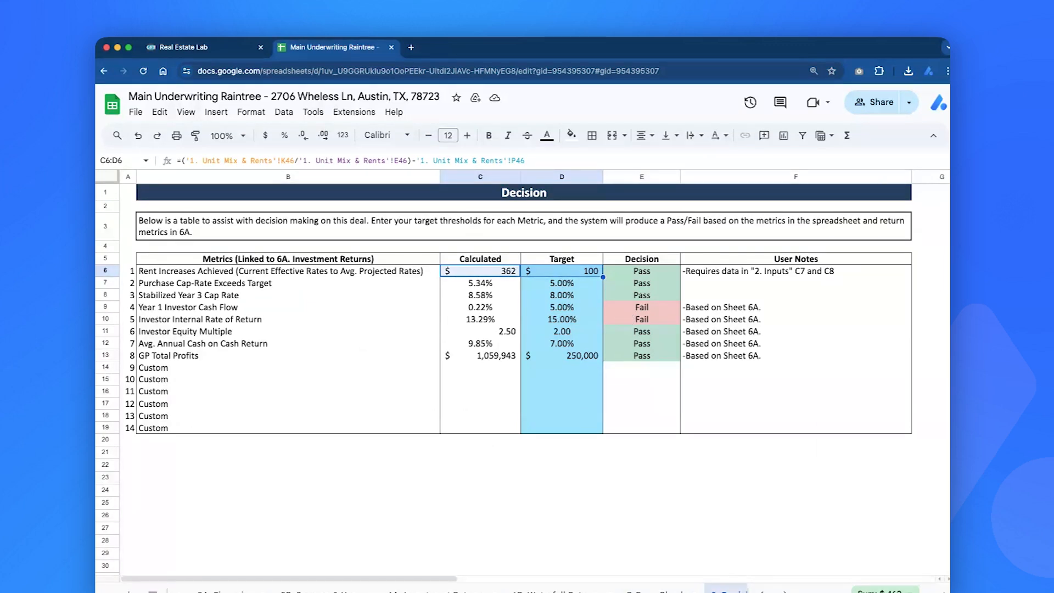
- Open the Project Summary sheet and look through its property, debt, sources and uses, pro forma and investor return sections
{"action": "scroll", "coordinate": [631, 588], "scroll_direction": "right", "scroll_amount": 3}
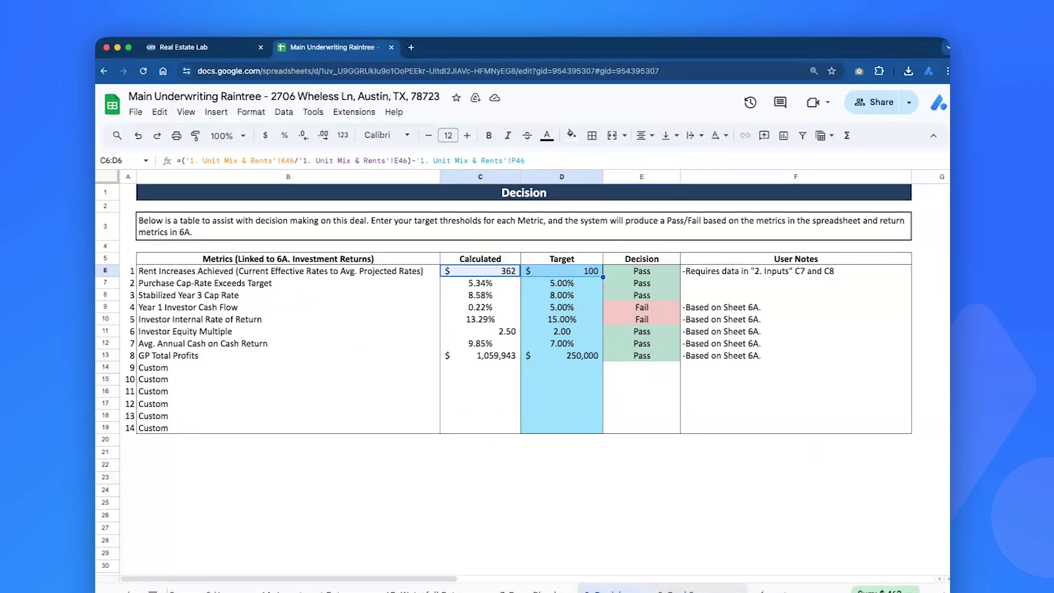
{"action": "left_click", "coordinate": [752, 587]}
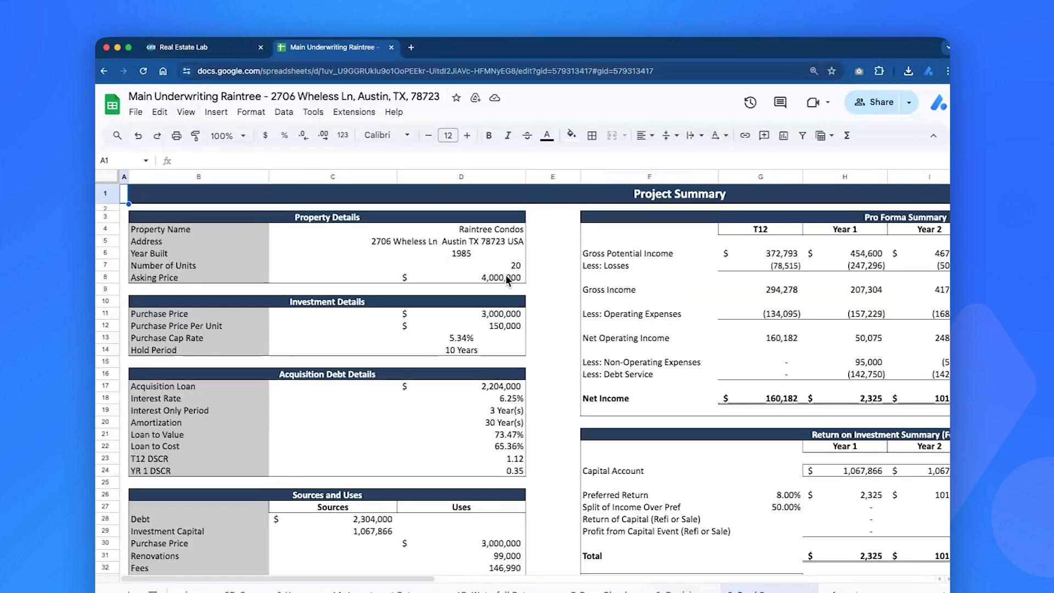
{"action": "scroll", "coordinate": [542, 309], "scroll_direction": "right", "scroll_amount": 1}
{"action": "scroll", "coordinate": [542, 310], "scroll_direction": "down", "scroll_amount": 1}
{"action": "scroll", "coordinate": [542, 310], "scroll_direction": "down", "scroll_amount": 2}
{"action": "scroll", "coordinate": [542, 310], "scroll_direction": "right", "scroll_amount": 1}
{"action": "scroll", "coordinate": [545, 315], "scroll_direction": "up", "scroll_amount": 3}
{"action": "scroll", "coordinate": [545, 316], "scroll_direction": "right", "scroll_amount": 5}
{"action": "scroll", "coordinate": [383, 243], "scroll_direction": "left", "scroll_amount": 1}
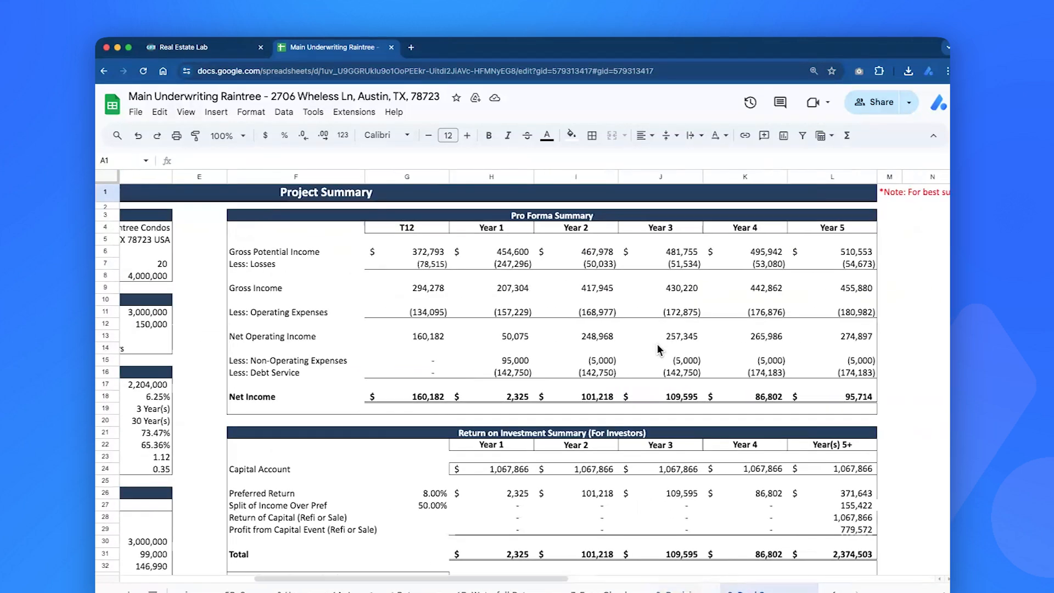
{"action": "scroll", "coordinate": [657, 344], "scroll_direction": "left", "scroll_amount": 5}
{"action": "scroll", "coordinate": [657, 344], "scroll_direction": "down", "scroll_amount": 3}
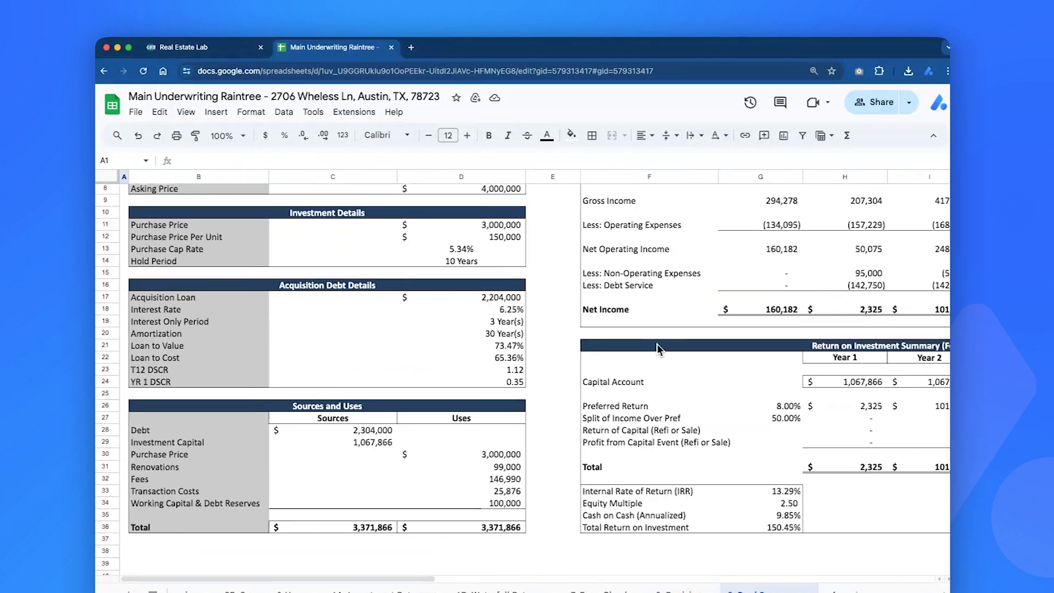
{"action": "scroll", "coordinate": [656, 344], "scroll_direction": "up", "scroll_amount": 3}
{"action": "left_click", "coordinate": [553, 303]}
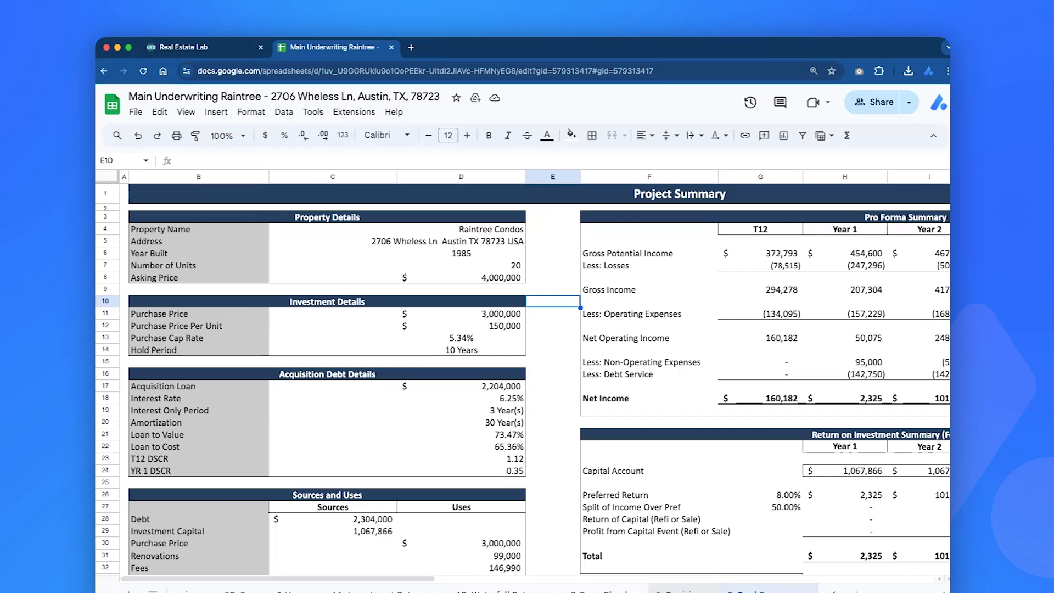
- Revisit the Hurdle #2 GP promote on the Waterfall Returns sheet and the Pro Forma's Year 1 operating expenses from Advertising to Insurance
{"action": "left_click", "coordinate": [486, 588]}
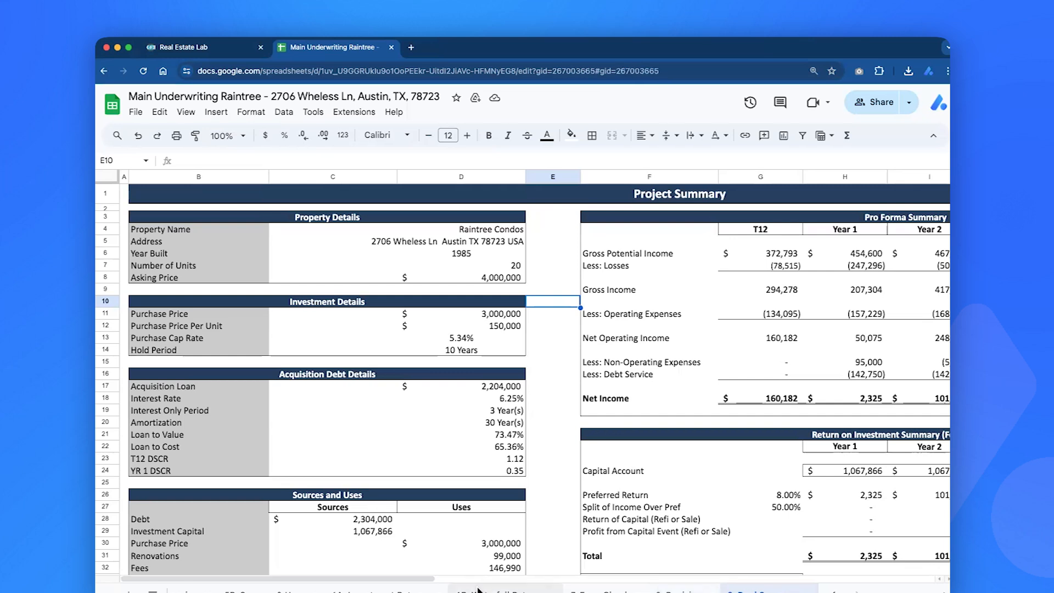
{"action": "left_click", "coordinate": [421, 293]}
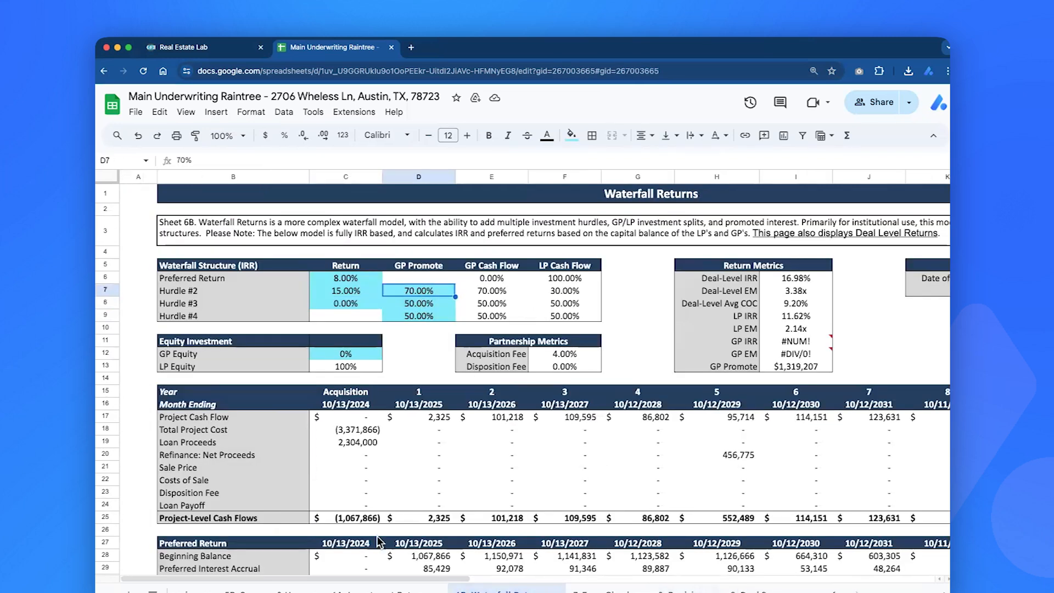
{"action": "scroll", "coordinate": [425, 590], "scroll_direction": "left", "scroll_amount": 6}
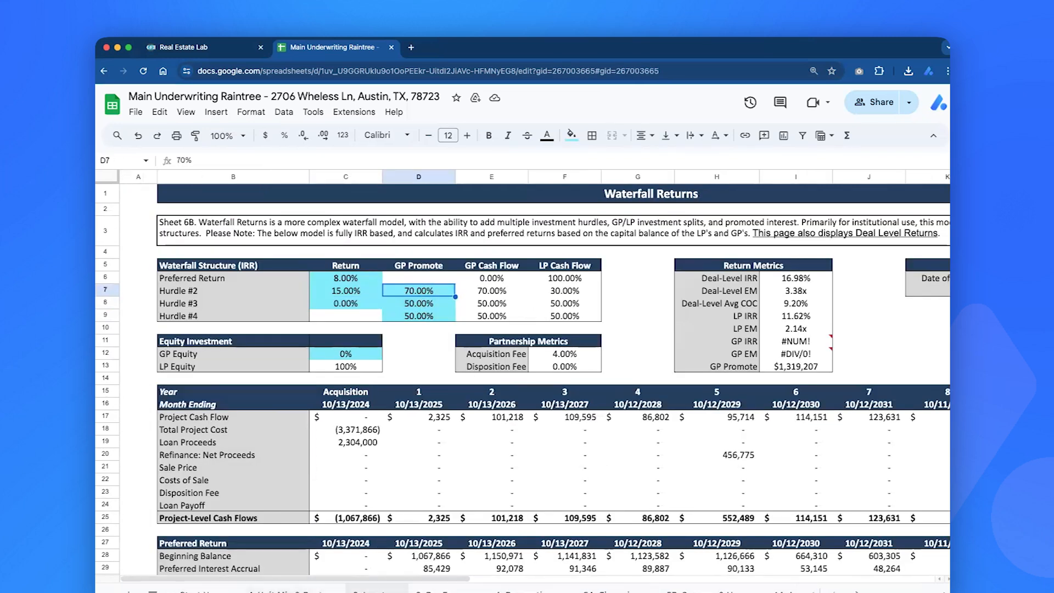
{"action": "left_click", "coordinate": [426, 589]}
{"action": "scroll", "coordinate": [463, 296], "scroll_direction": "up", "scroll_amount": 4}
{"action": "scroll", "coordinate": [463, 300], "scroll_direction": "up", "scroll_amount": 5}
{"action": "left_click_drag", "start_coordinate": [483, 336], "coordinate": [482, 425]}
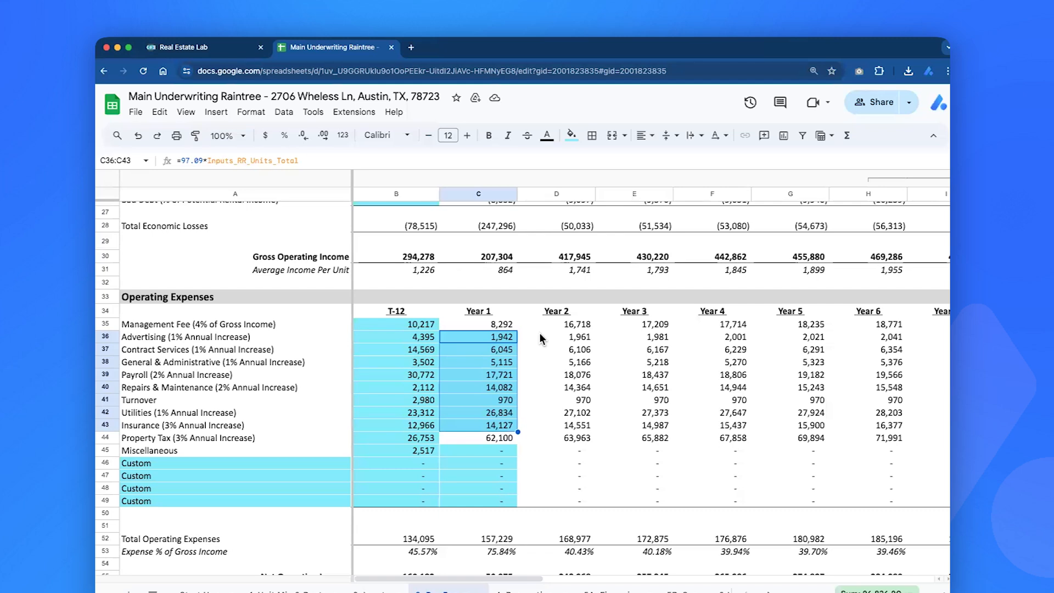
- Check the Year 1 expense cells again, from Advertising down to the per-unit Insurance formula
{"action": "left_click", "coordinate": [542, 388]}
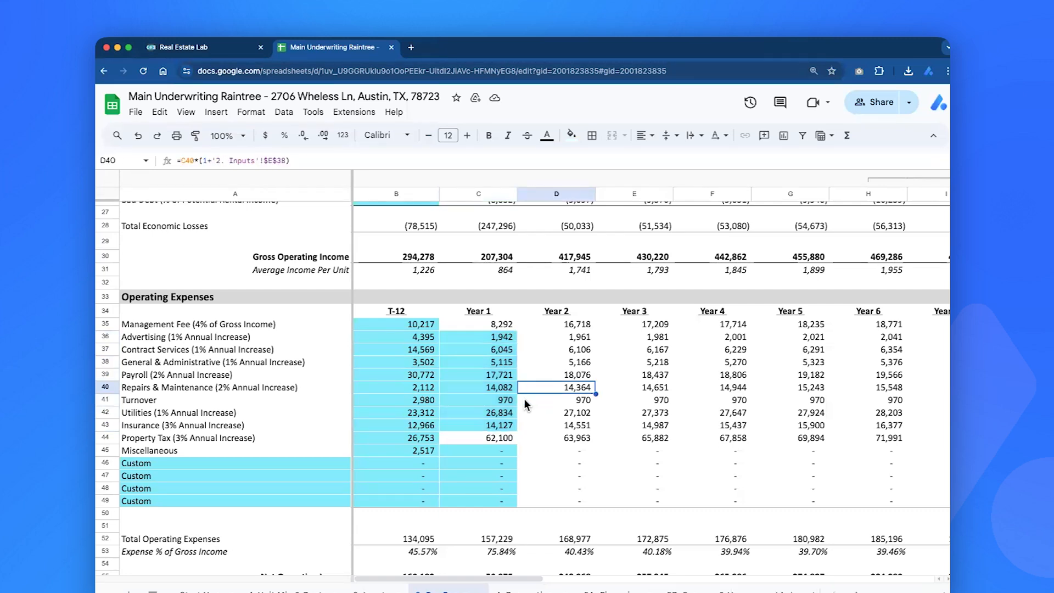
{"action": "left_click", "coordinate": [498, 400]}
{"action": "left_click_drag", "start_coordinate": [491, 338], "coordinate": [492, 422]}
{"action": "left_click", "coordinate": [492, 422]}
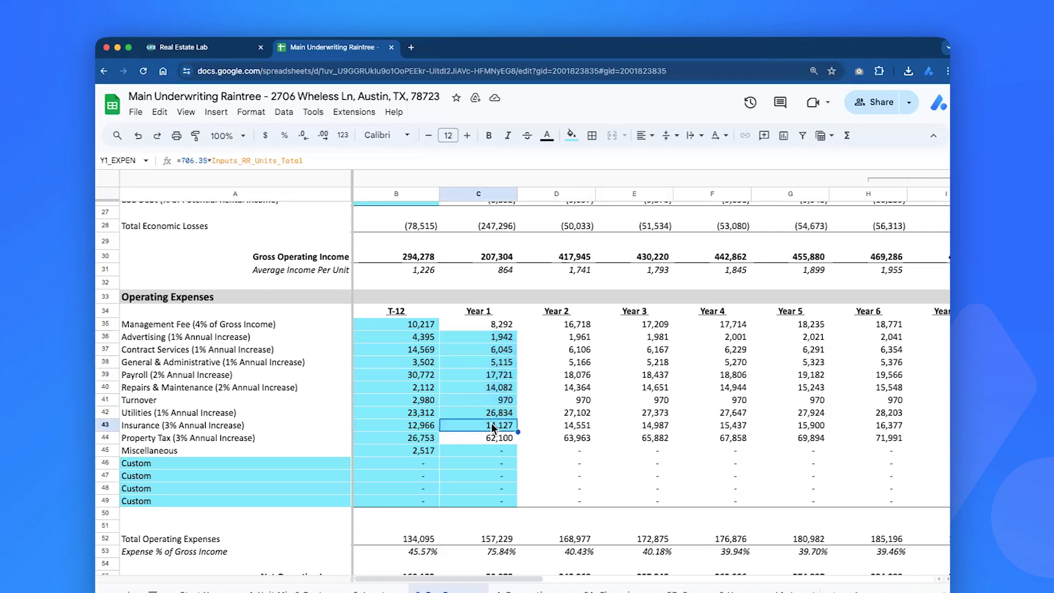
- Examine the Pro Forma's loss to lease, vacancy, concessions and bad debt percentages for Years 2 to 5
{"action": "scroll", "coordinate": [492, 422], "scroll_direction": "up", "scroll_amount": 10}
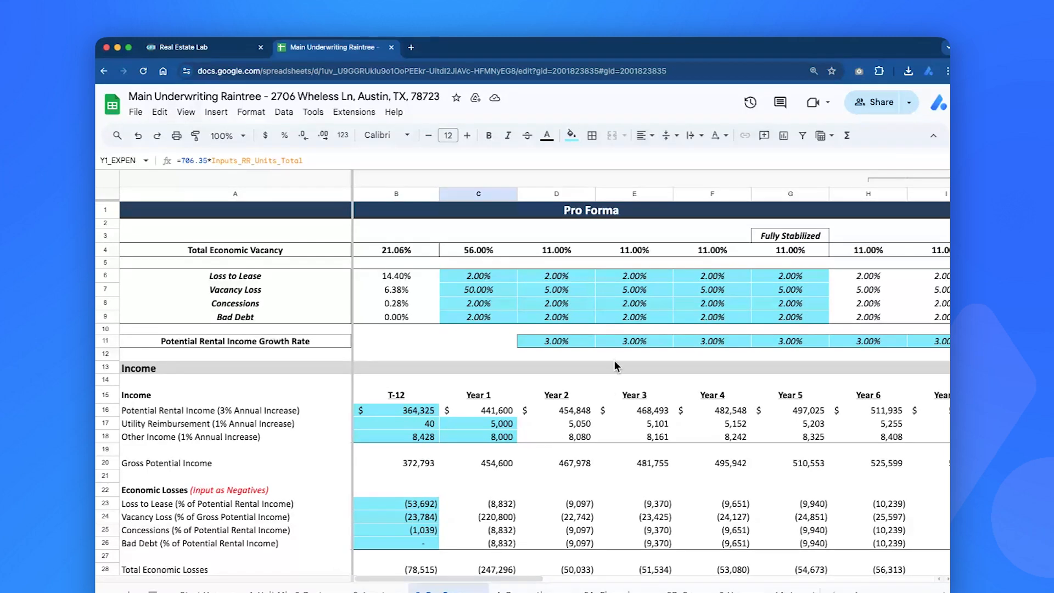
{"action": "left_click", "coordinate": [566, 394]}
{"action": "left_click_drag", "start_coordinate": [589, 277], "coordinate": [763, 317]}
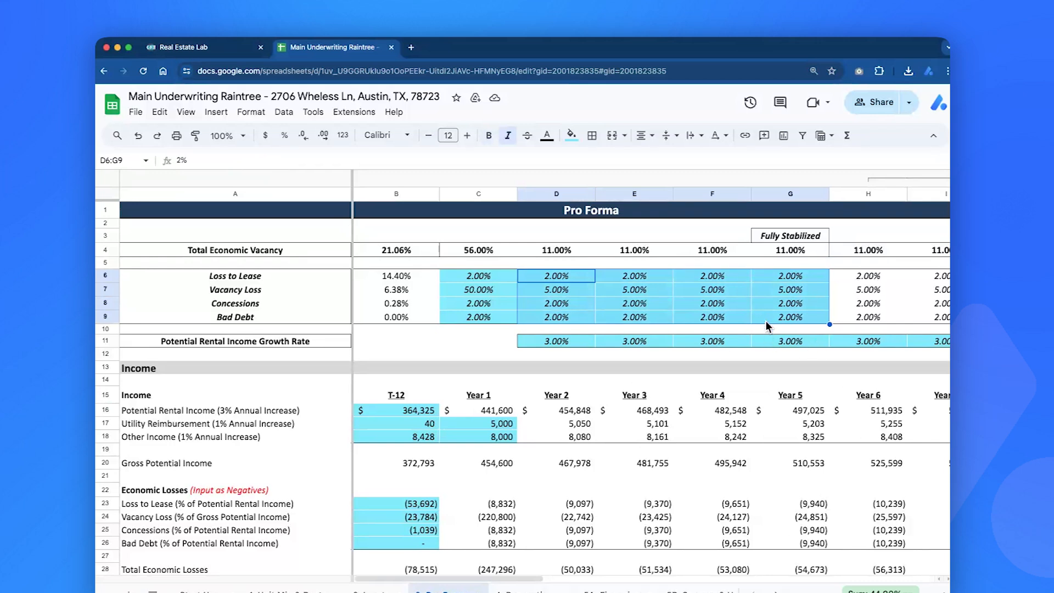
{"action": "left_click", "coordinate": [765, 321]}
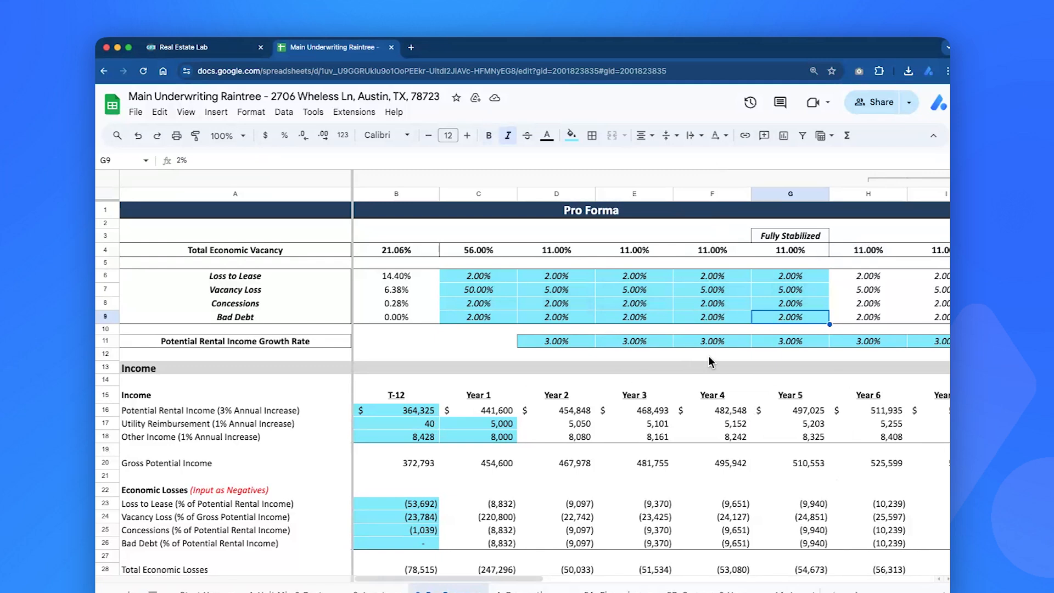
- View the spreadsheet's version history, return to the sheet and look at the available download formats
{"action": "left_click", "coordinate": [751, 103]}
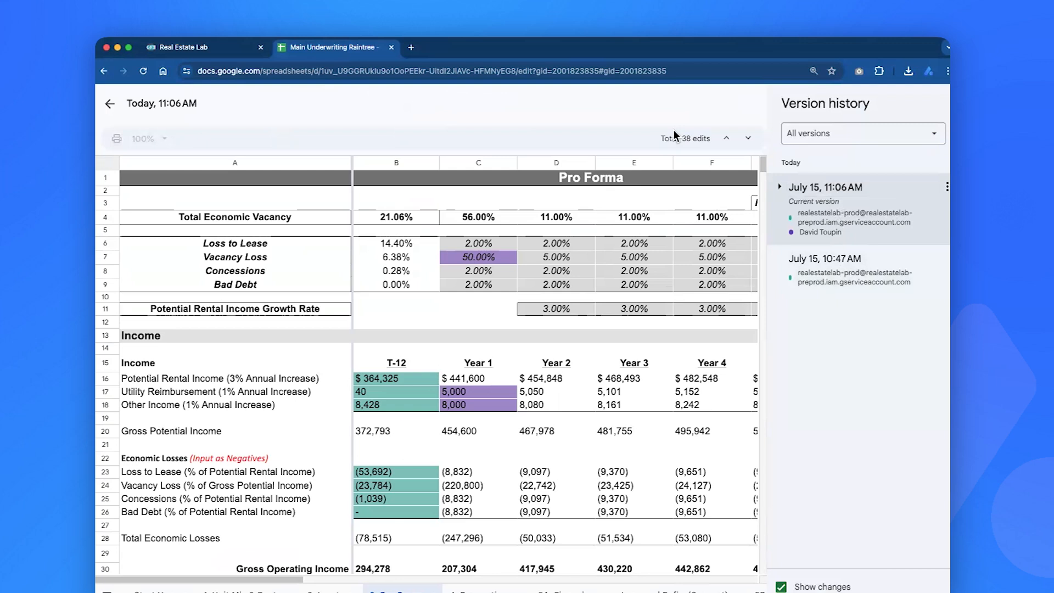
{"action": "left_click", "coordinate": [110, 104]}
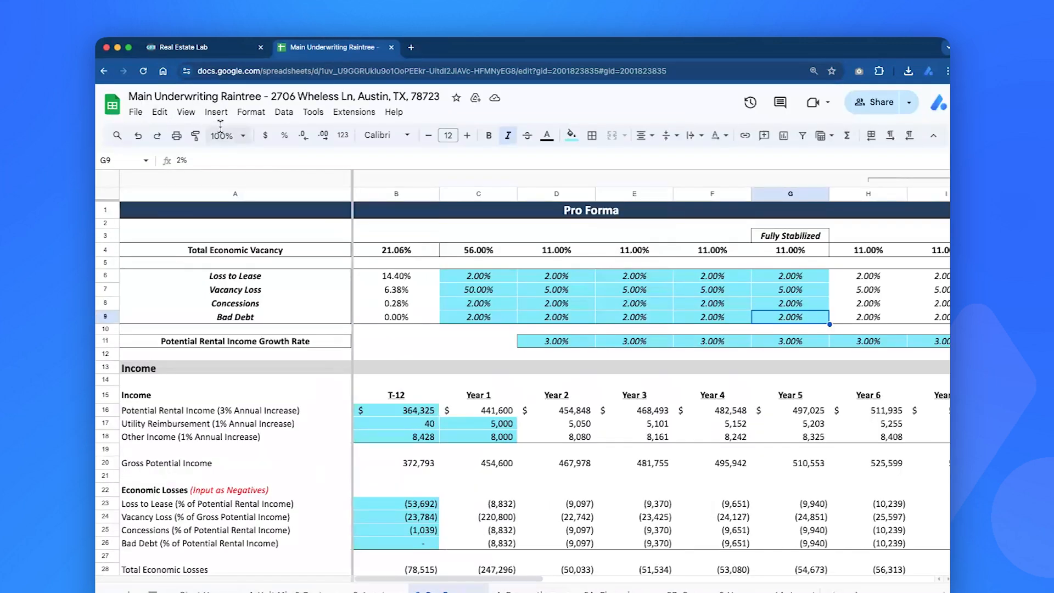
{"action": "left_click", "coordinate": [135, 112]}
{"action": "mouse_move", "coordinate": [187, 258]}
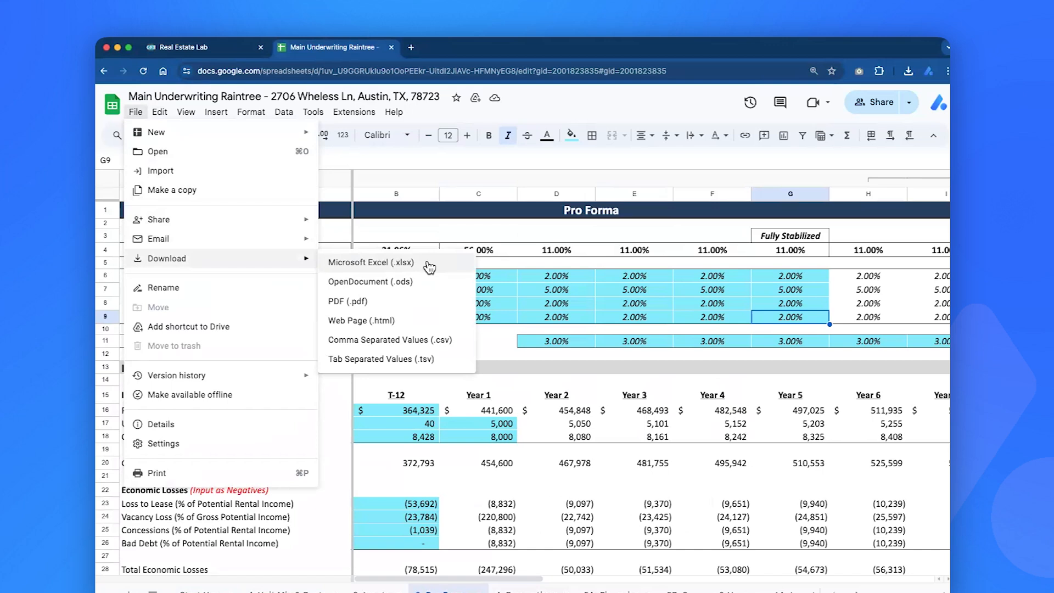
{"action": "left_click", "coordinate": [528, 308]}
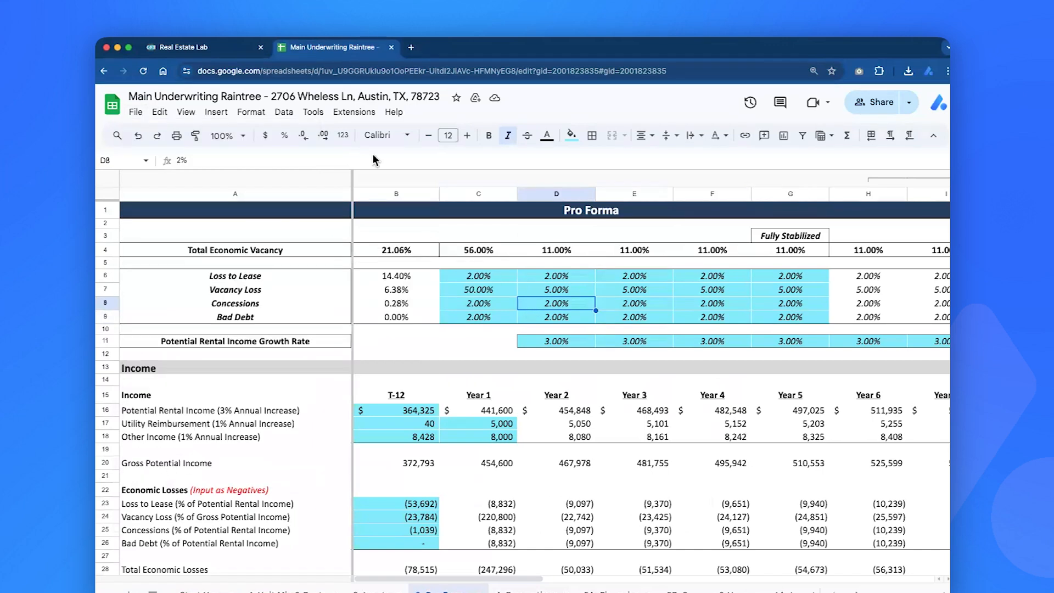
- Close the underwriting spreadsheet, switch to Real Estate Lab and look through its list of analyzer templates
{"action": "left_click", "coordinate": [391, 47]}
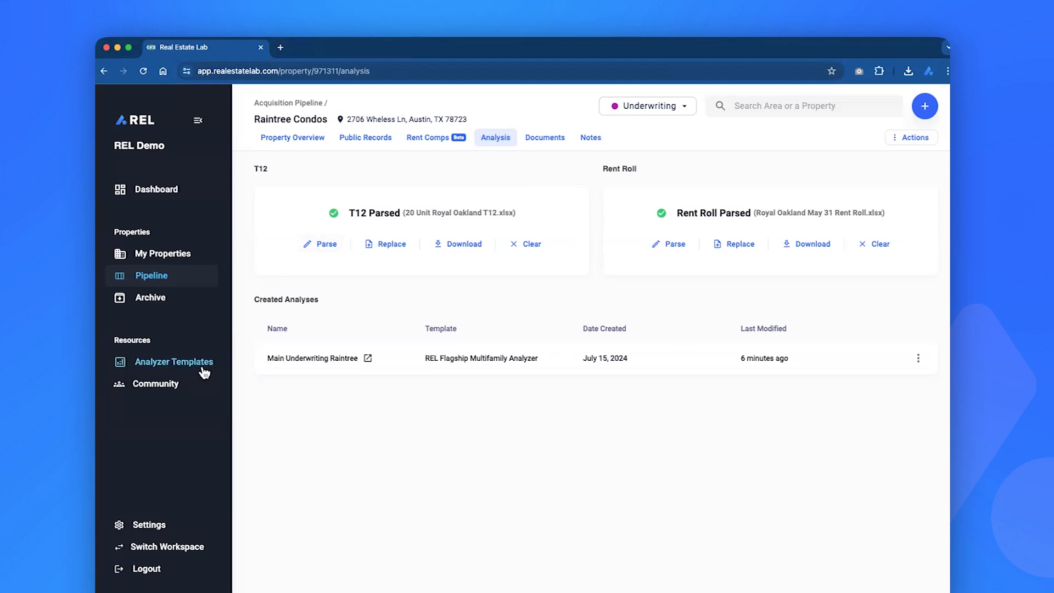
{"action": "left_click", "coordinate": [192, 365]}
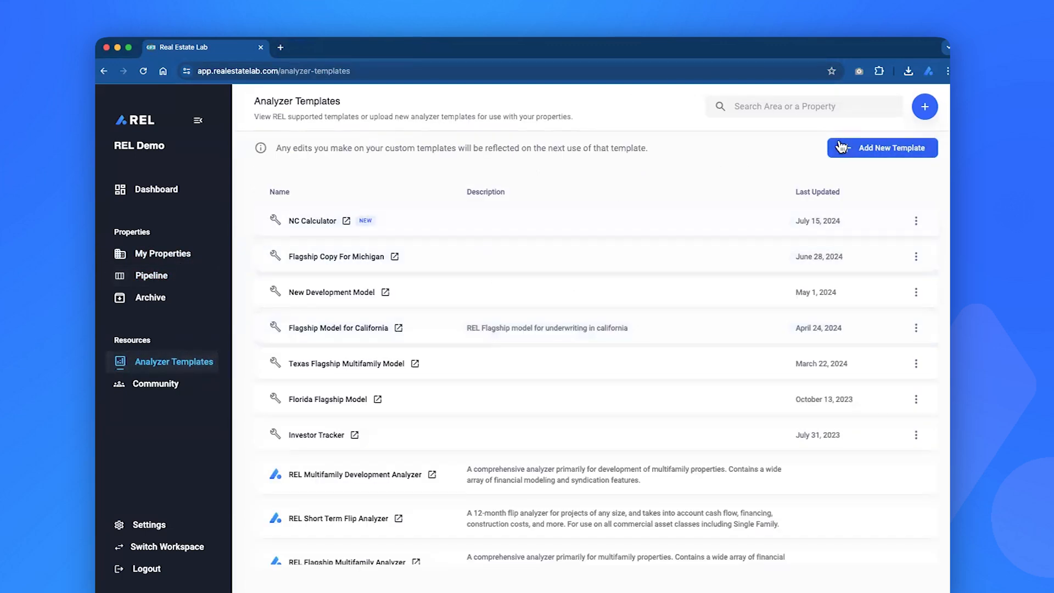
{"action": "scroll", "coordinate": [431, 461], "scroll_direction": "down", "scroll_amount": 2}
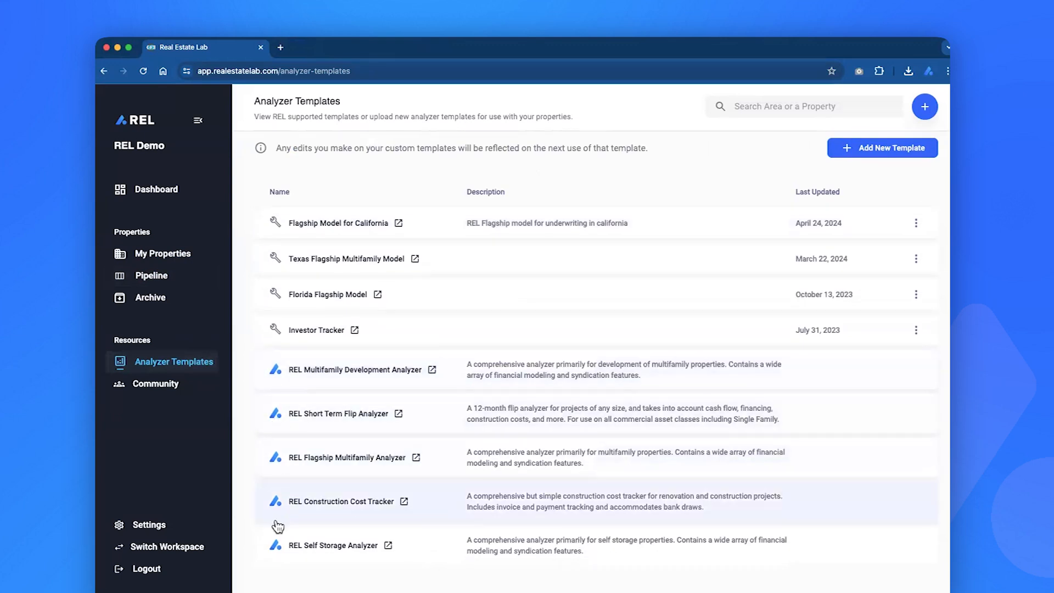
{"action": "scroll", "coordinate": [306, 439], "scroll_direction": "up", "scroll_amount": 2}
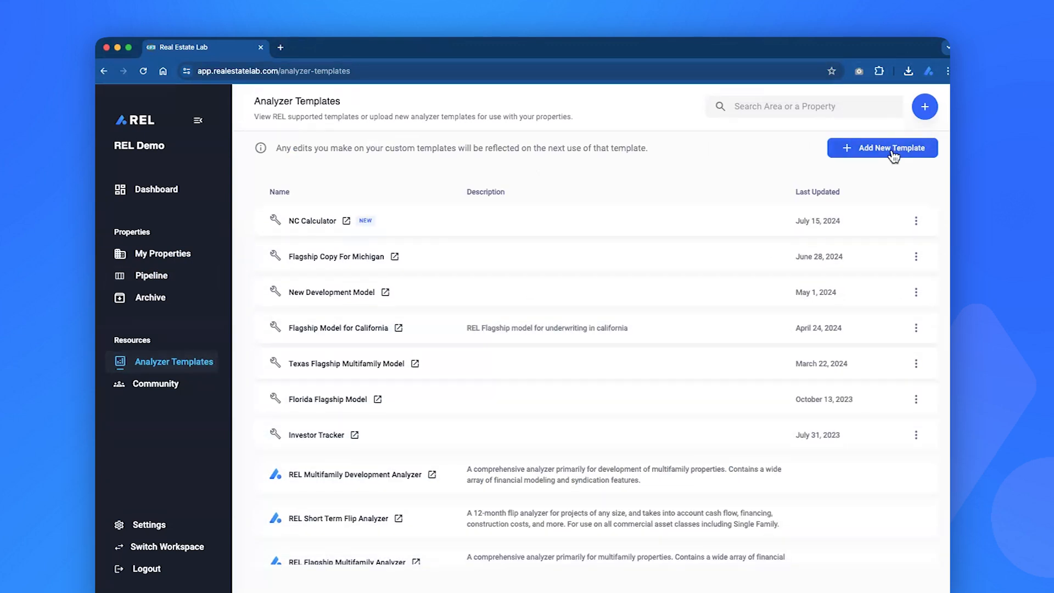